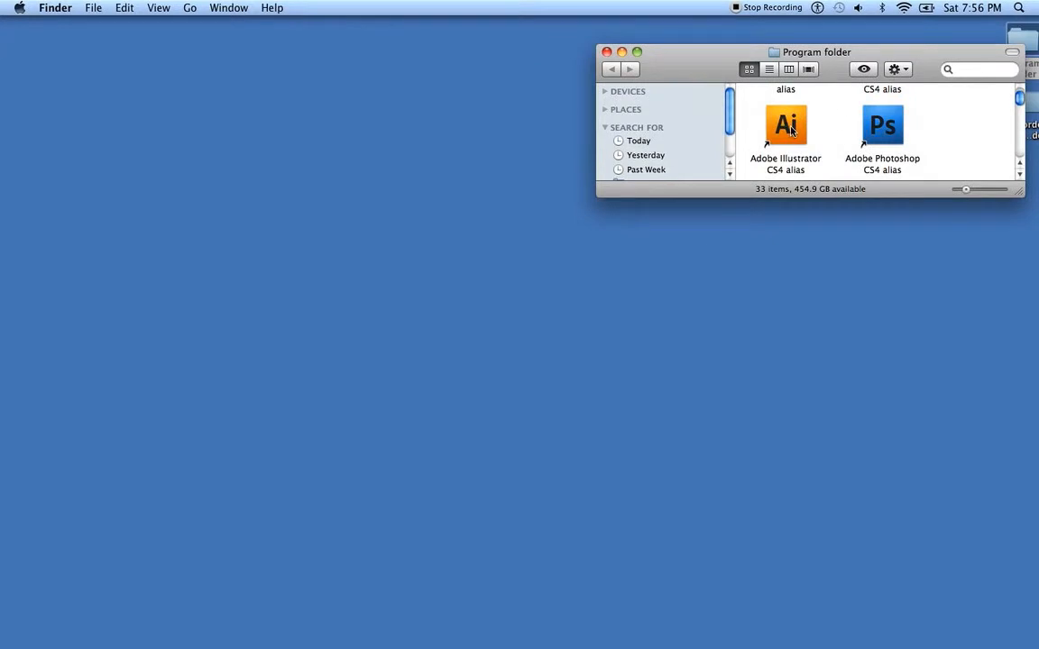
Launch Adobe Illustrator CS4 from the Program folder, close that folder window and start a new document
double_click(789, 129)
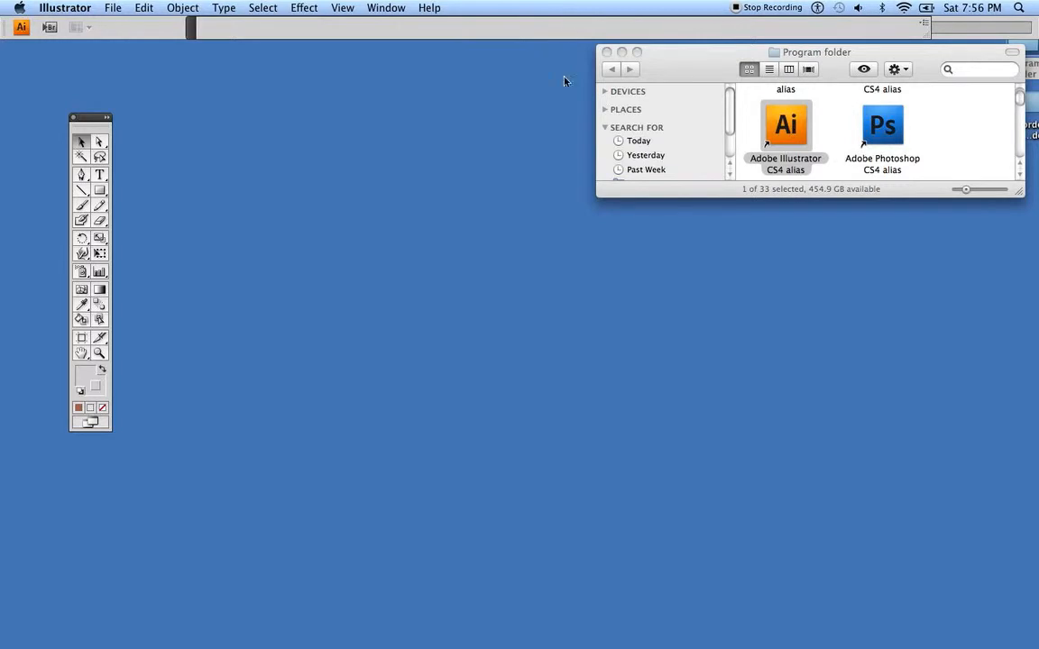
left_click(606, 52)
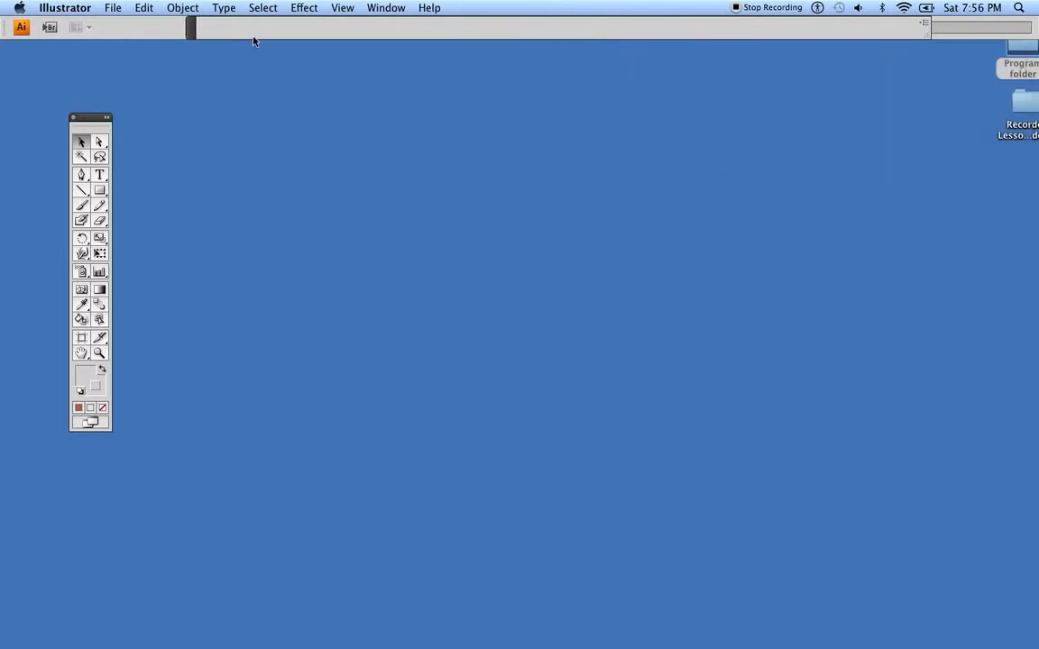
left_click(113, 11)
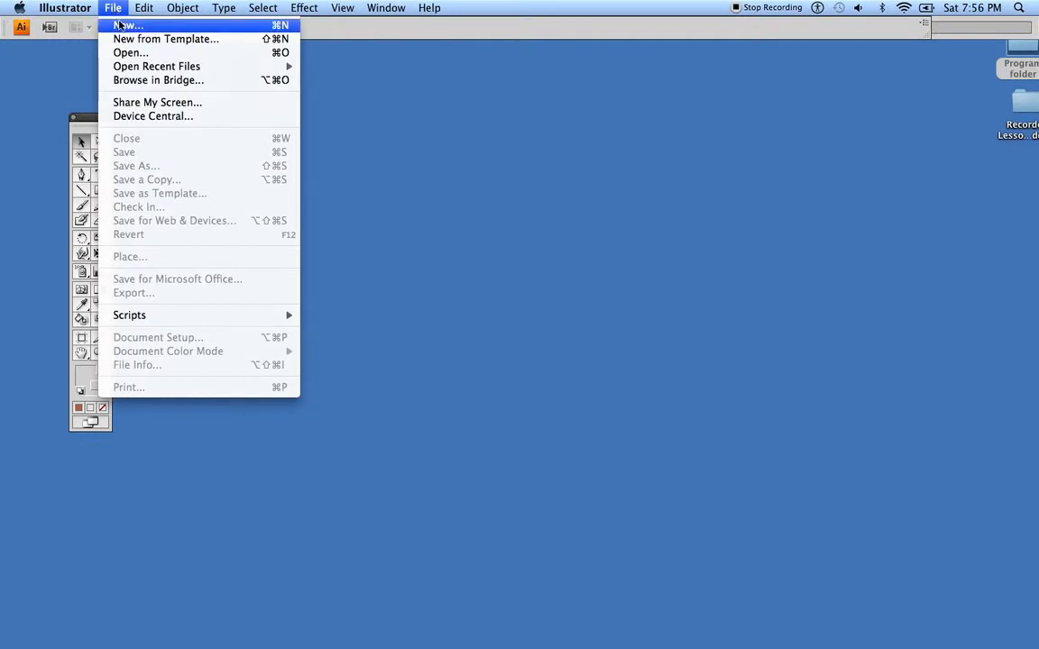
left_click(121, 25)
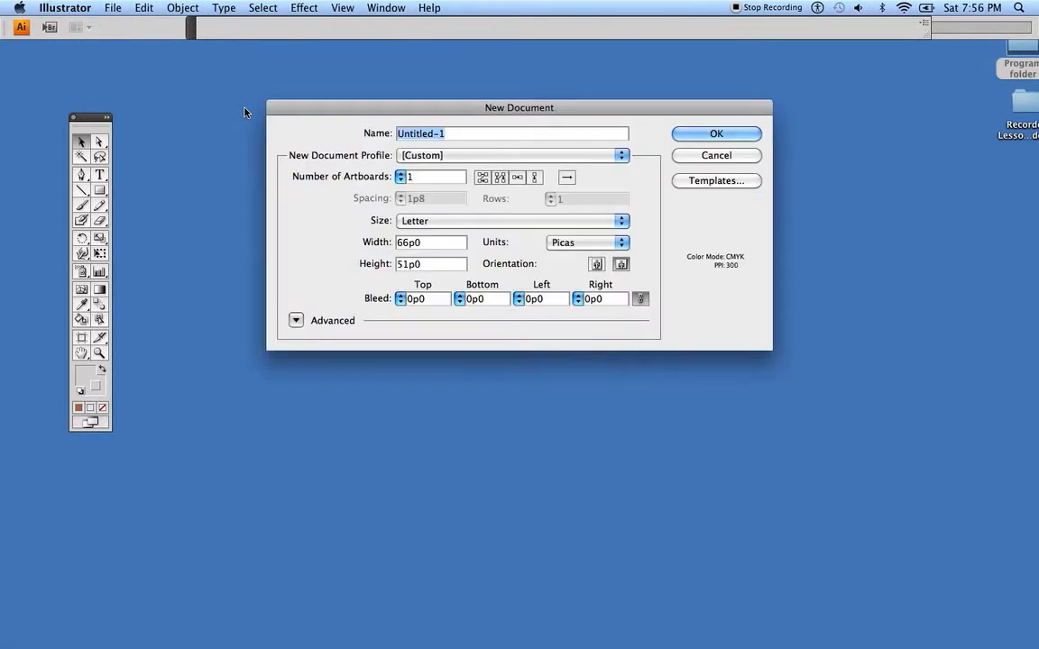
Set the new document to Letter size, inches and landscape orientation
left_click(440, 155)
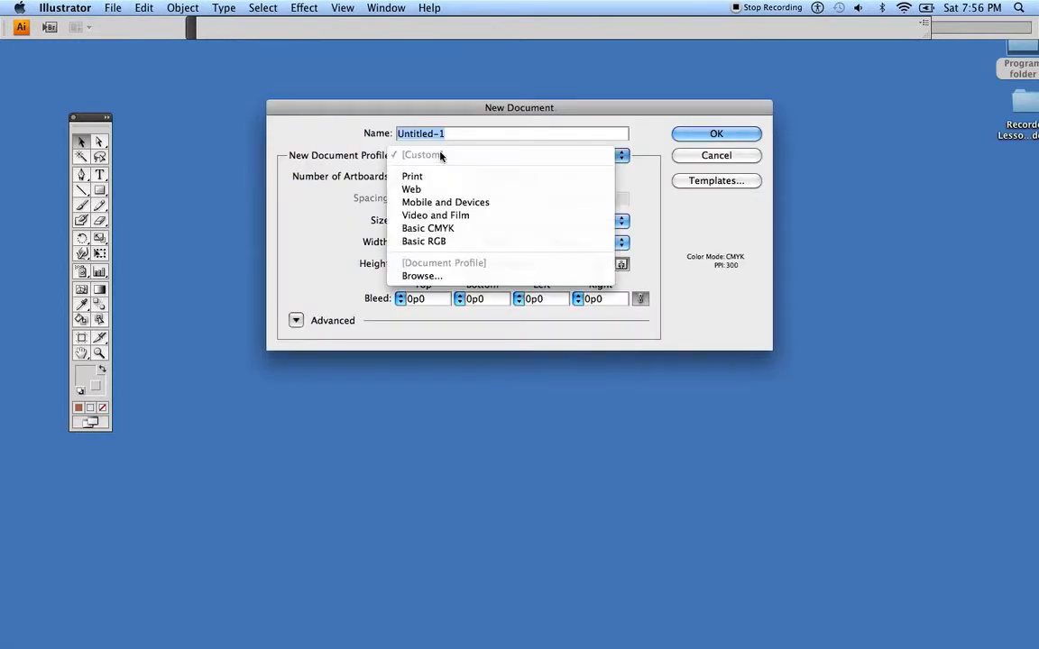
left_click(440, 155)
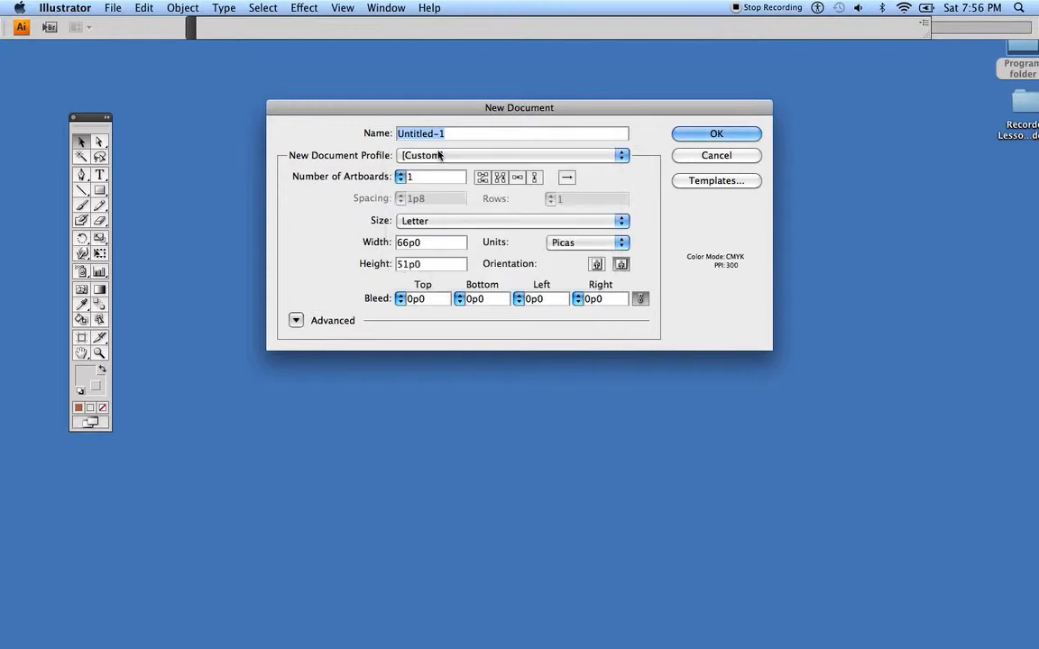
left_click(431, 224)
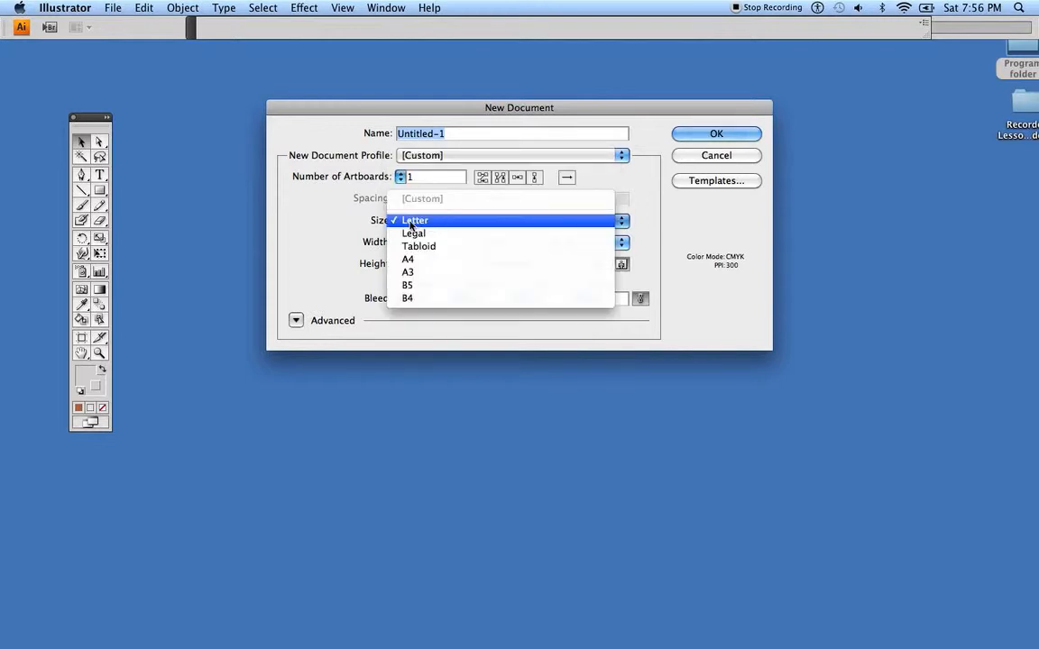
left_click(411, 225)
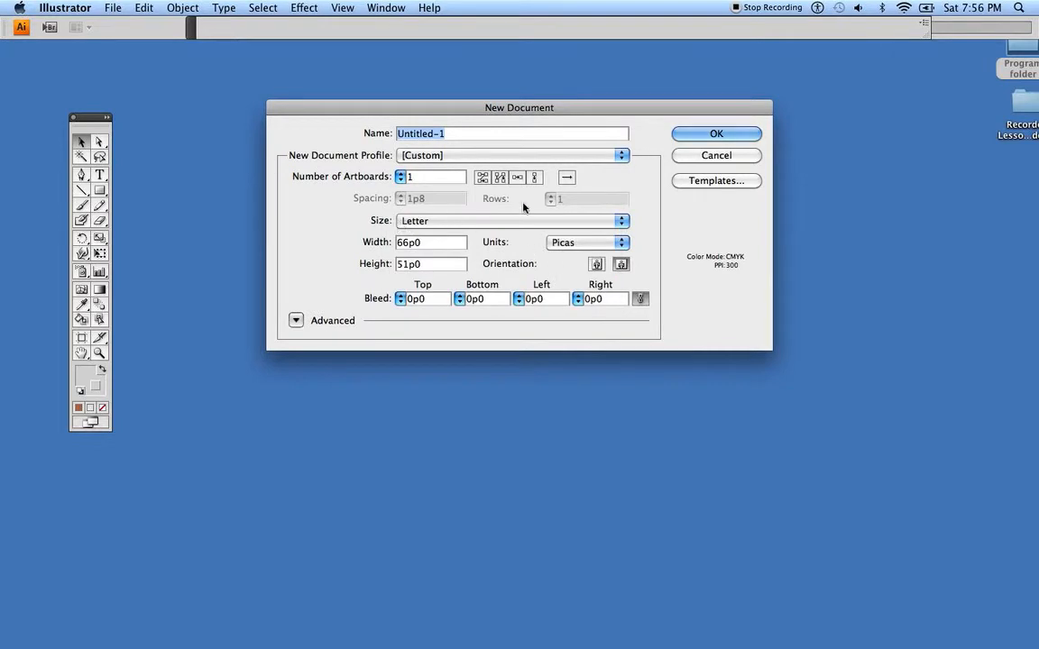
left_click(577, 245)
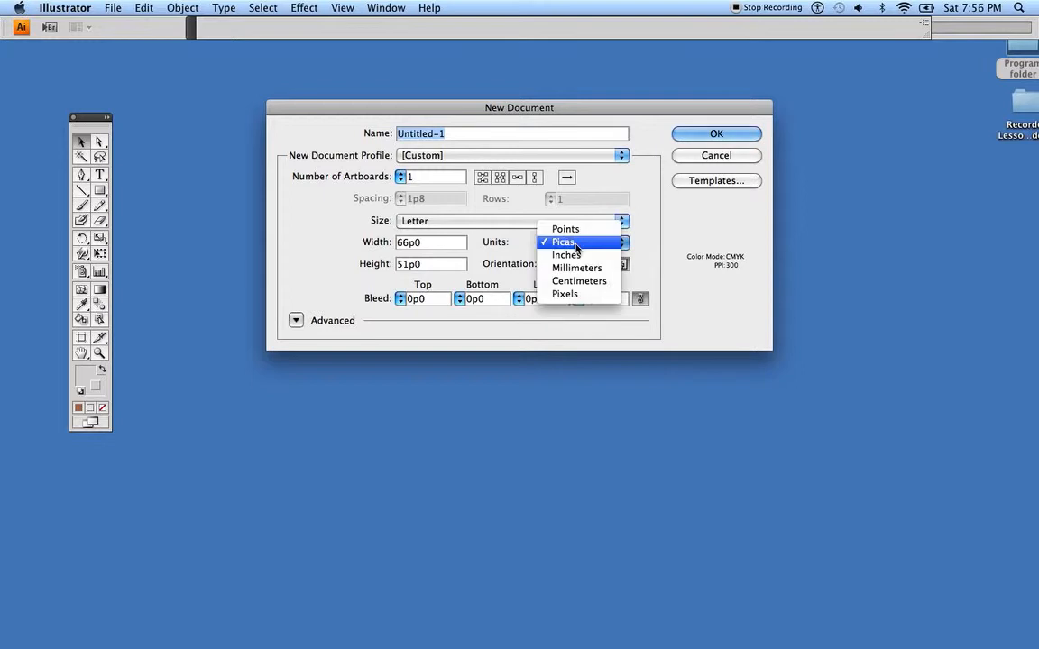
left_click(576, 255)
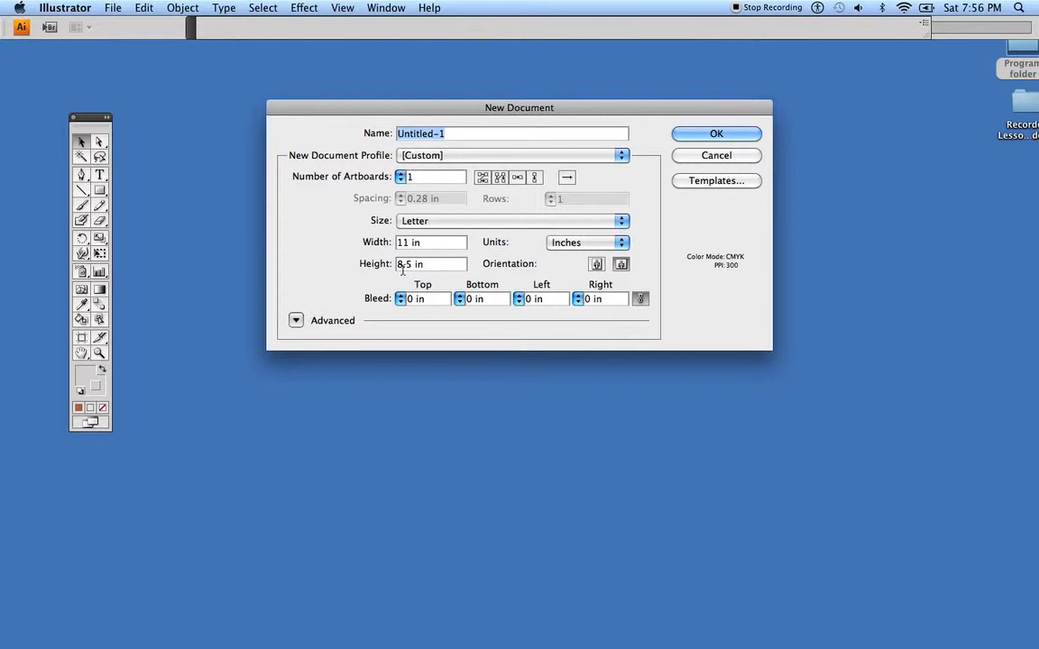
left_click(596, 265)
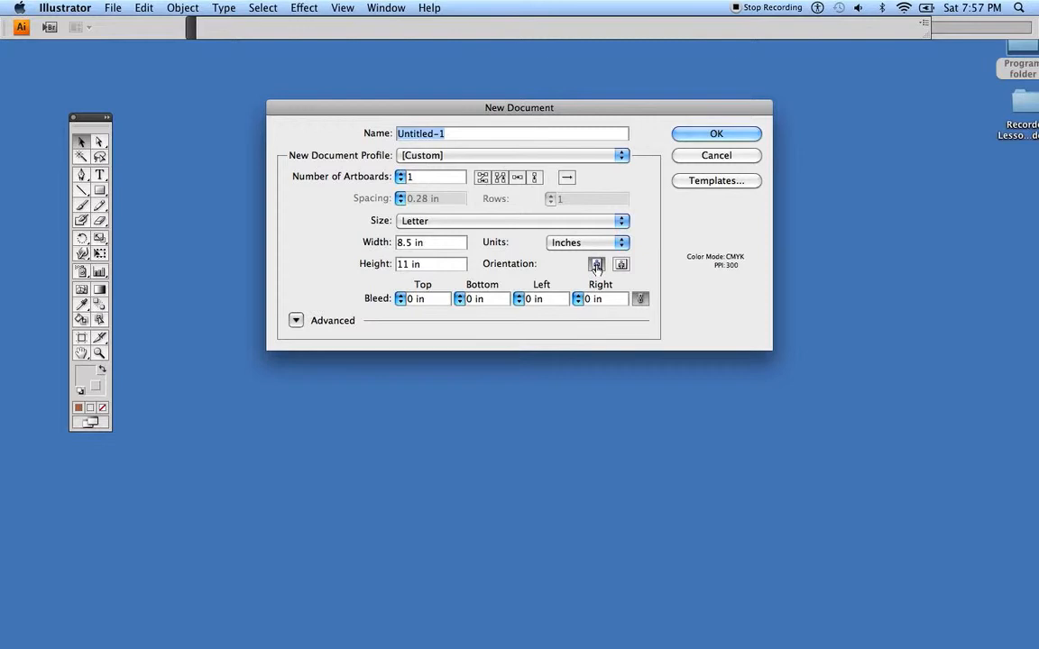
left_click(621, 265)
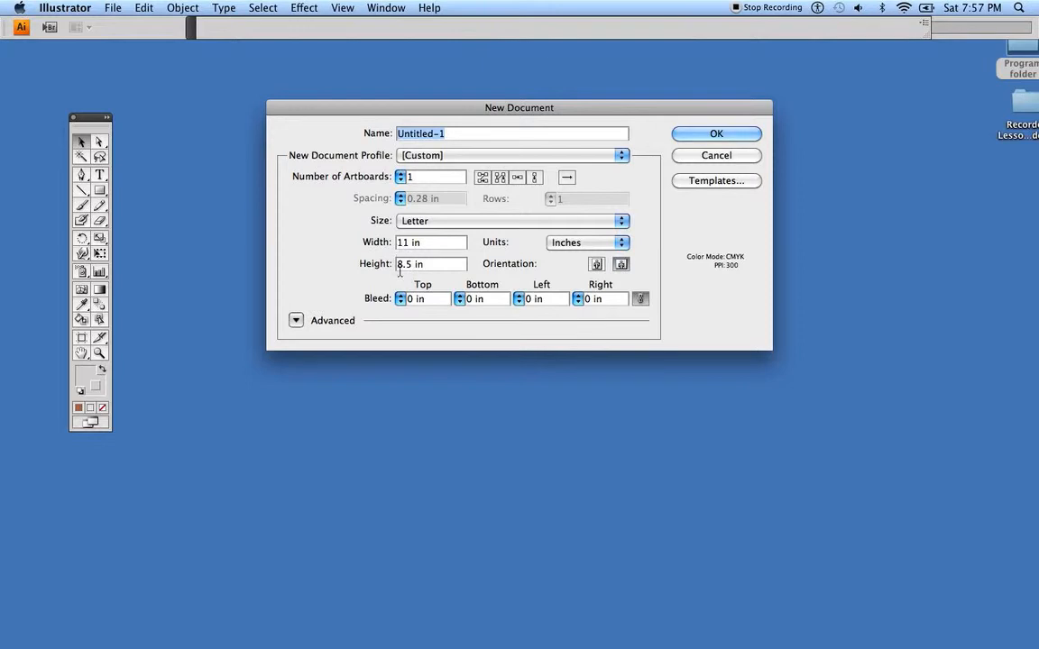
Choose the Basic CMYK profile, name the document HamburgerKD and create it
left_click(443, 161)
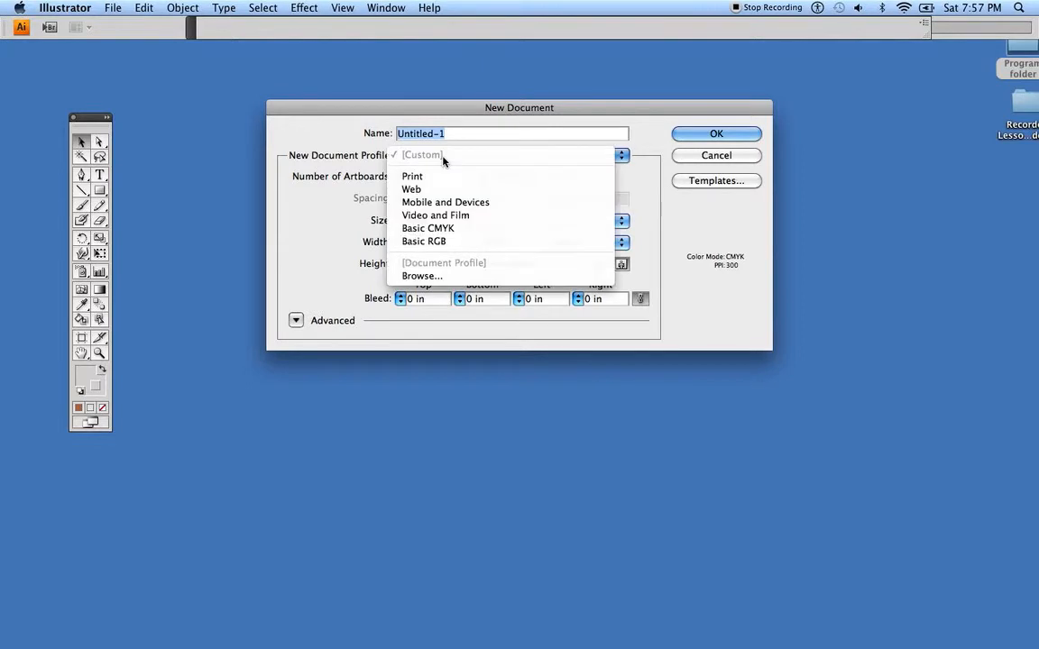
left_click(434, 232)
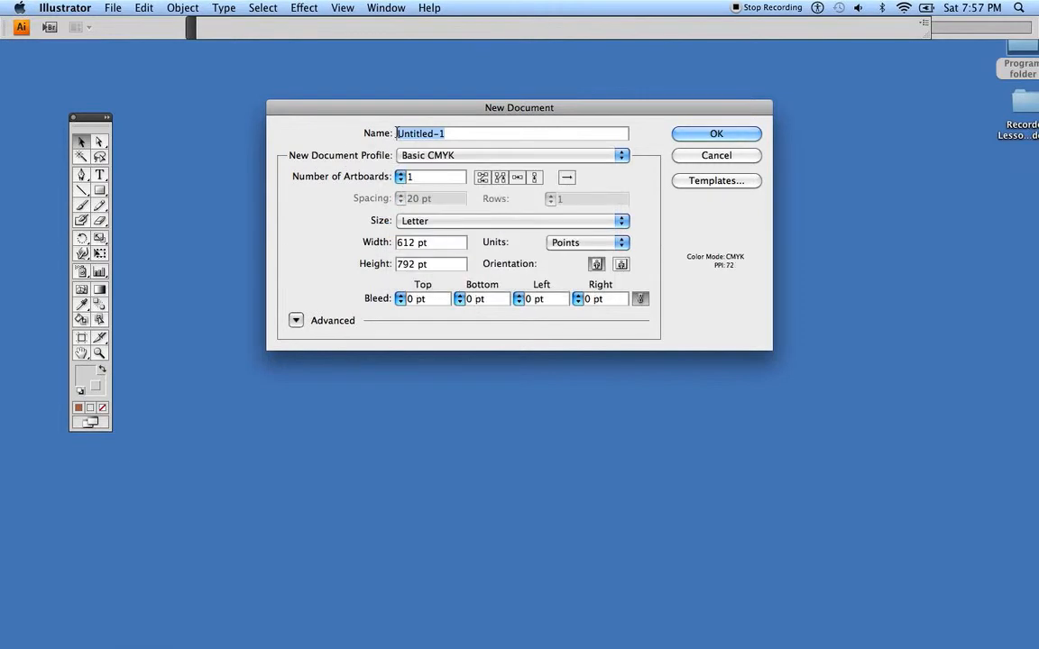
type("Hm")
key("BackSpace")
type("amburgerKD")
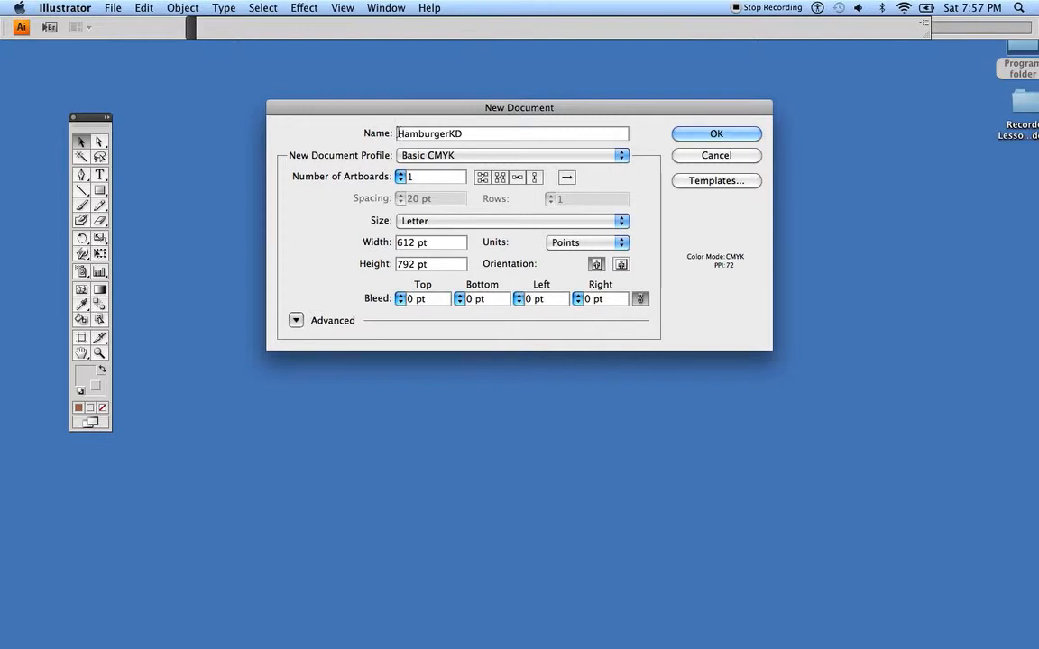
left_click(716, 135)
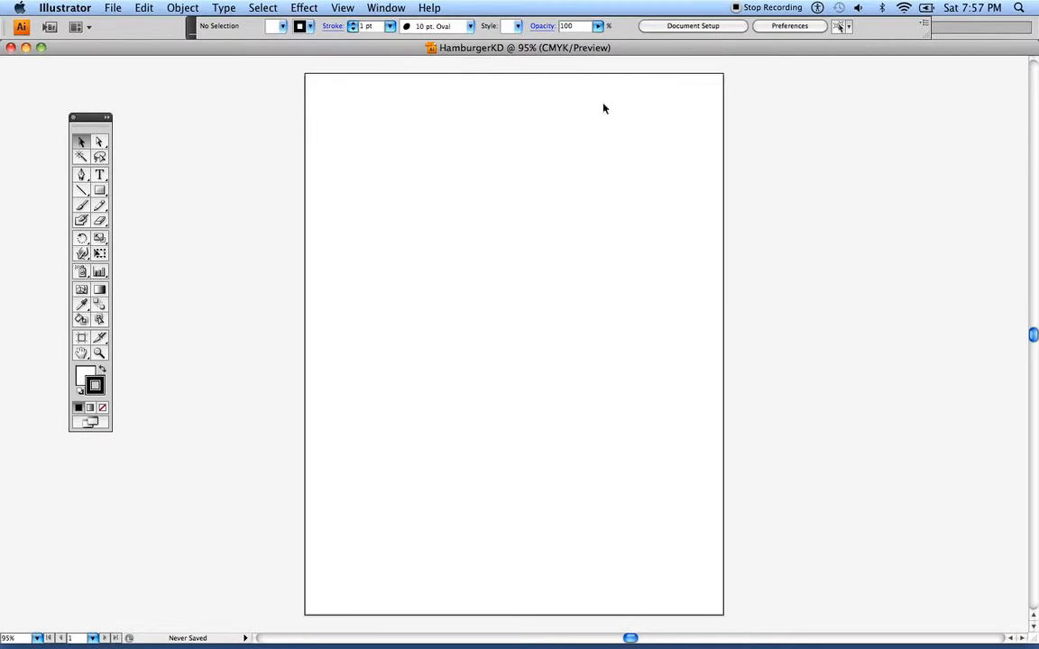
Change the artboard to landscape orientation with the Artboard tool, and return to the Selection tool with the toolbox beside the artboard
left_click_drag(90, 116, 202, 65)
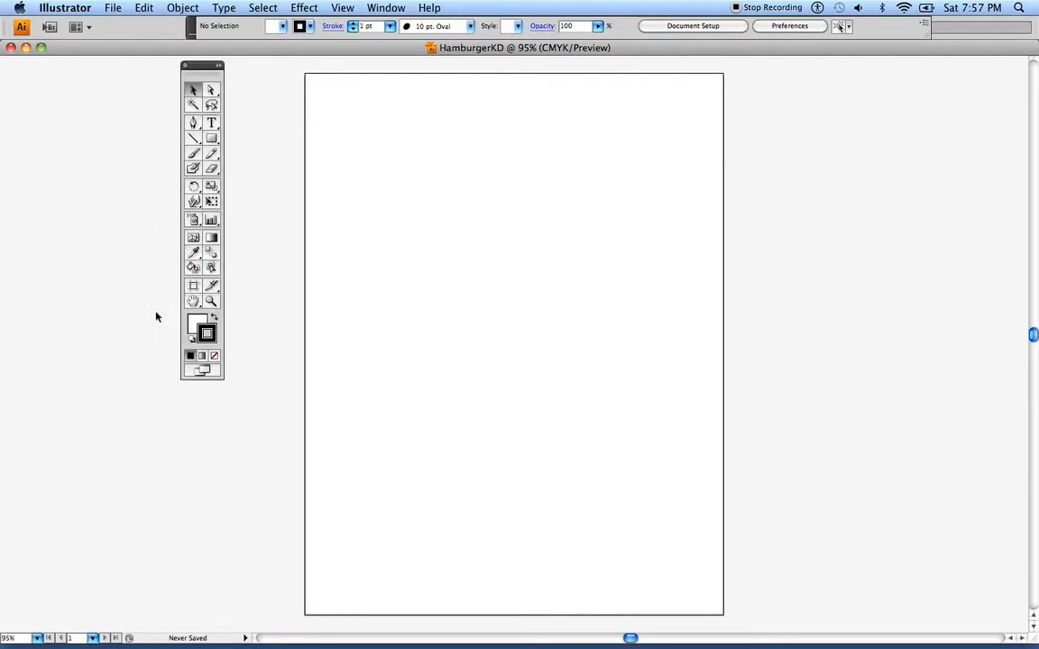
left_click(193, 287)
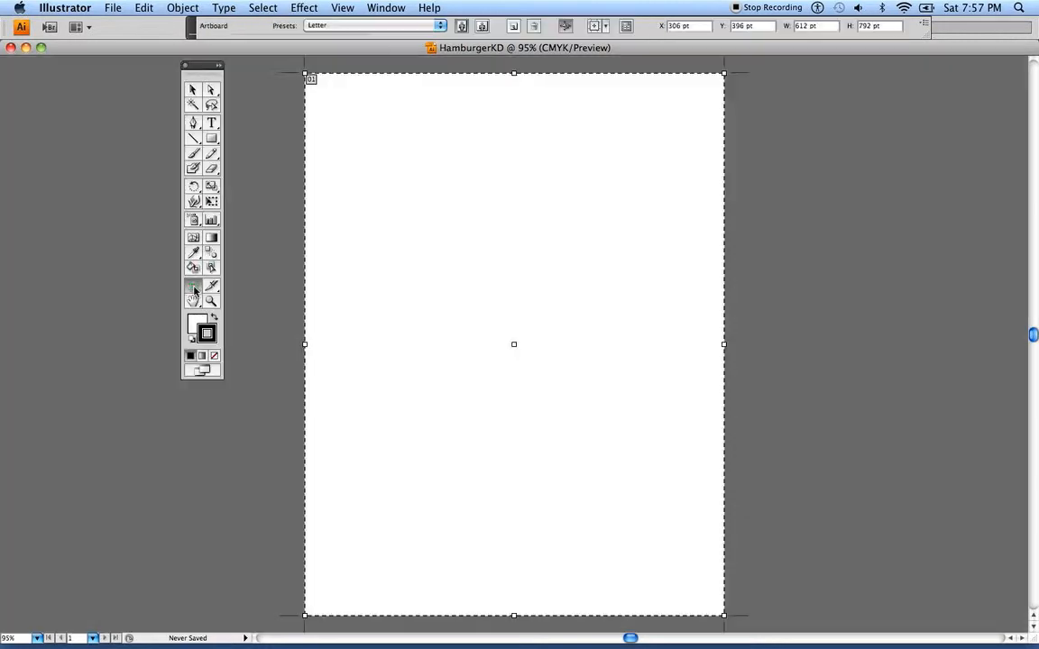
left_click_drag(207, 67, 163, 84)
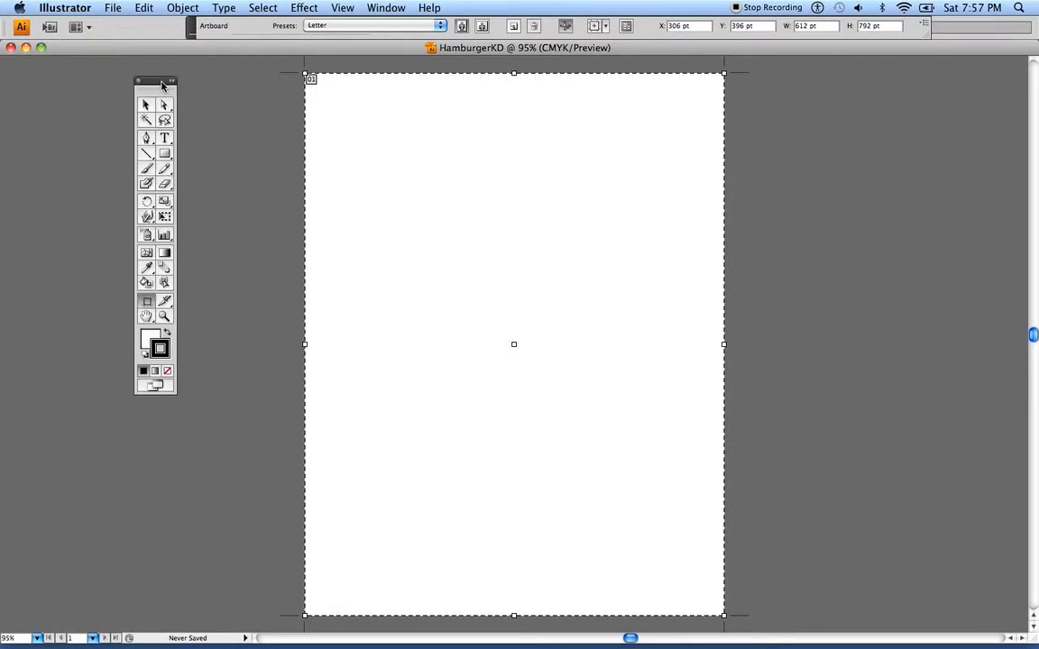
left_click(483, 27)
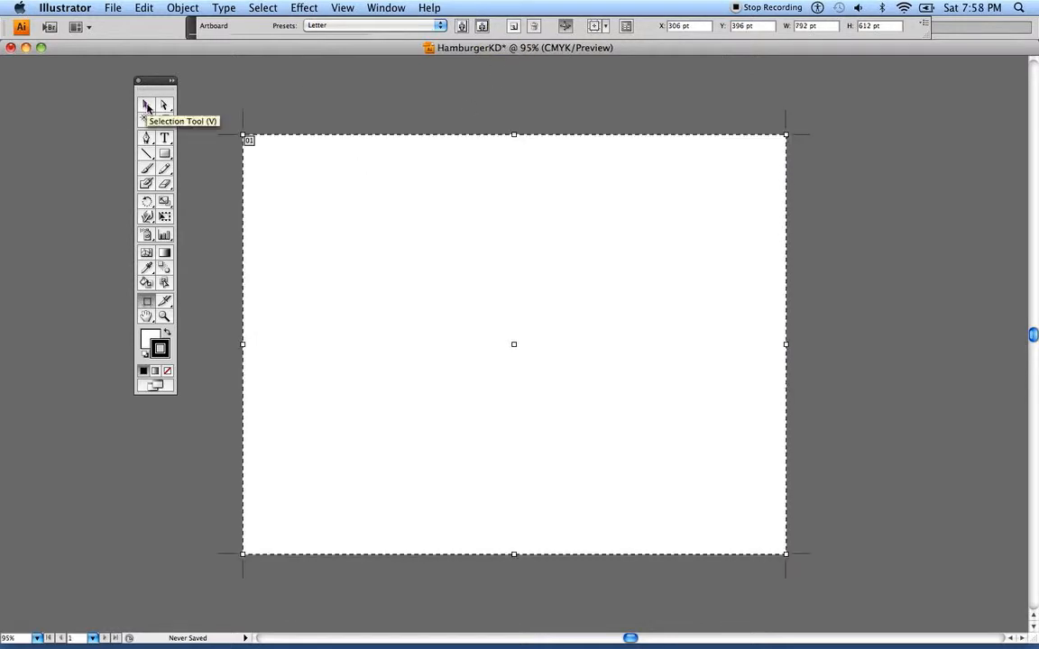
left_click(147, 106)
mouse_move(154, 91)
left_mouse_down()
mouse_move(169, 116)
mouse_move(156, 168)
left_mouse_up()
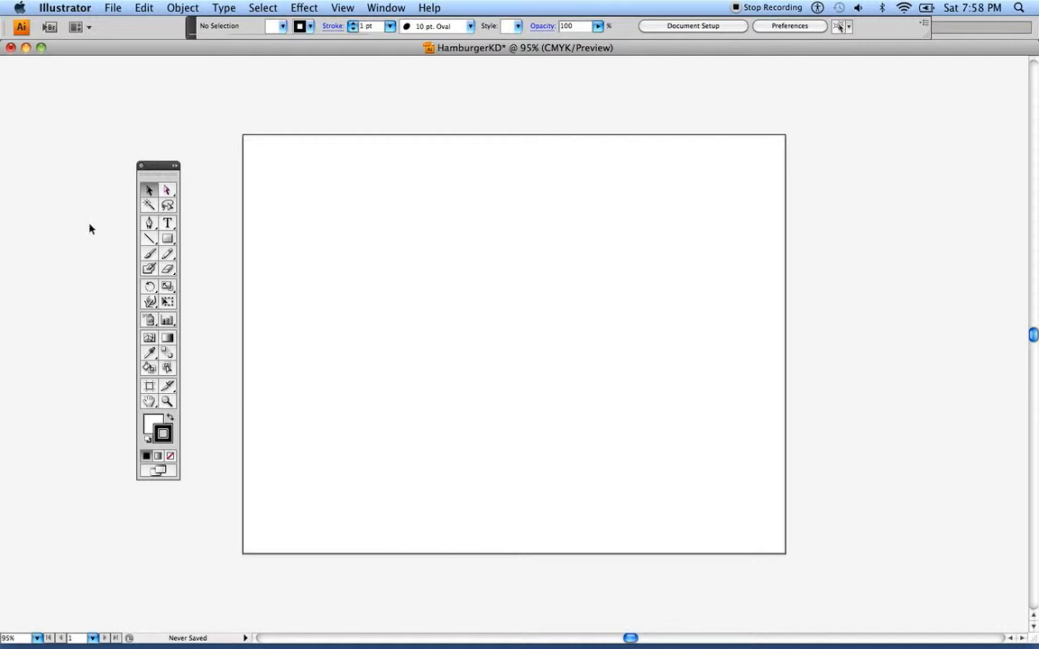
Show the Swatches panel group beside the artboard, and detach and close its Stroke panel
left_click(386, 9)
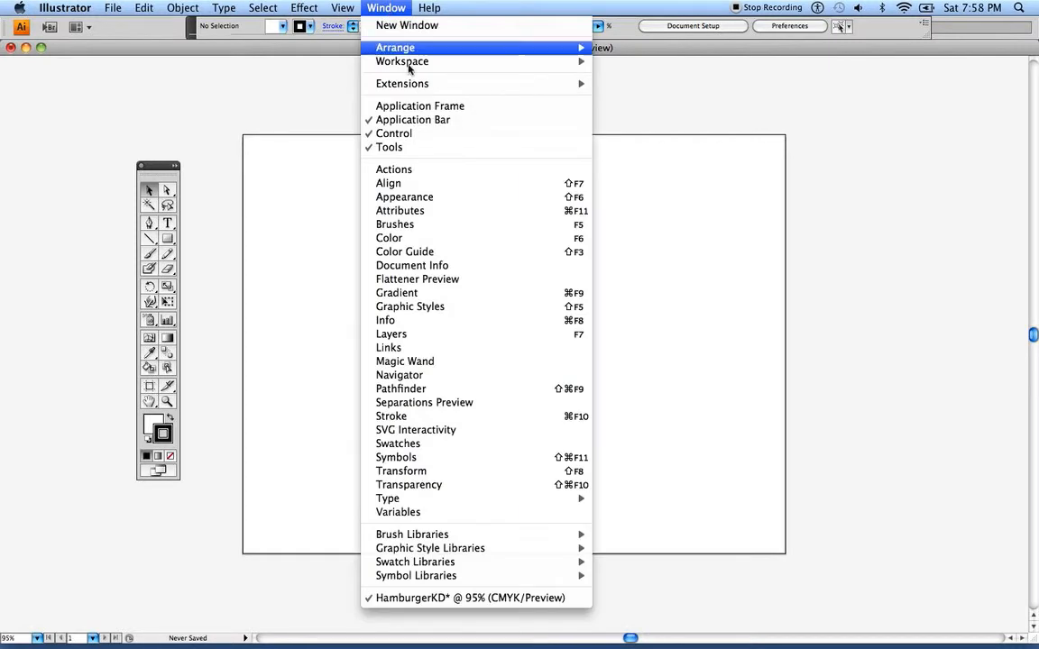
left_click(424, 444)
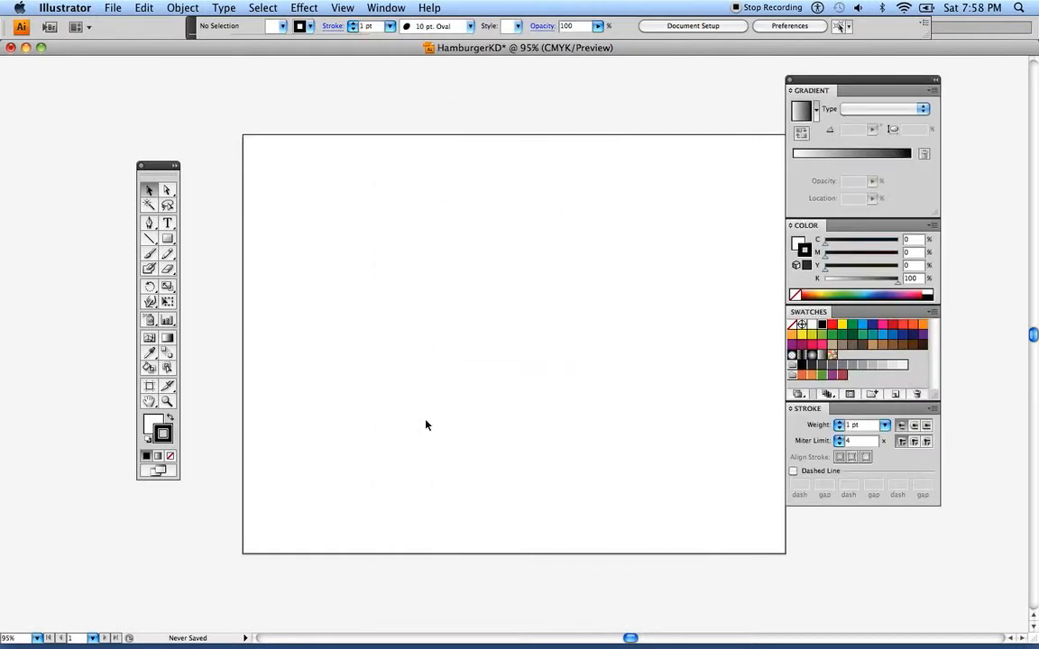
left_click_drag(812, 80, 843, 76)
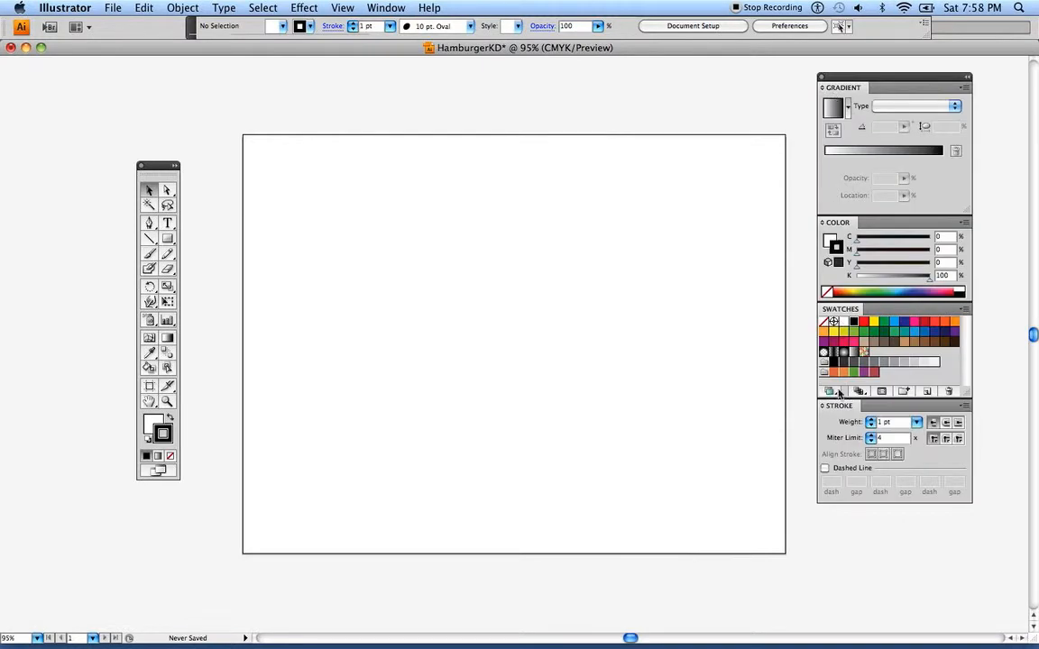
mouse_move(838, 409)
left_mouse_down()
mouse_move(786, 431)
mouse_move(545, 301)
mouse_move(491, 255)
left_mouse_up()
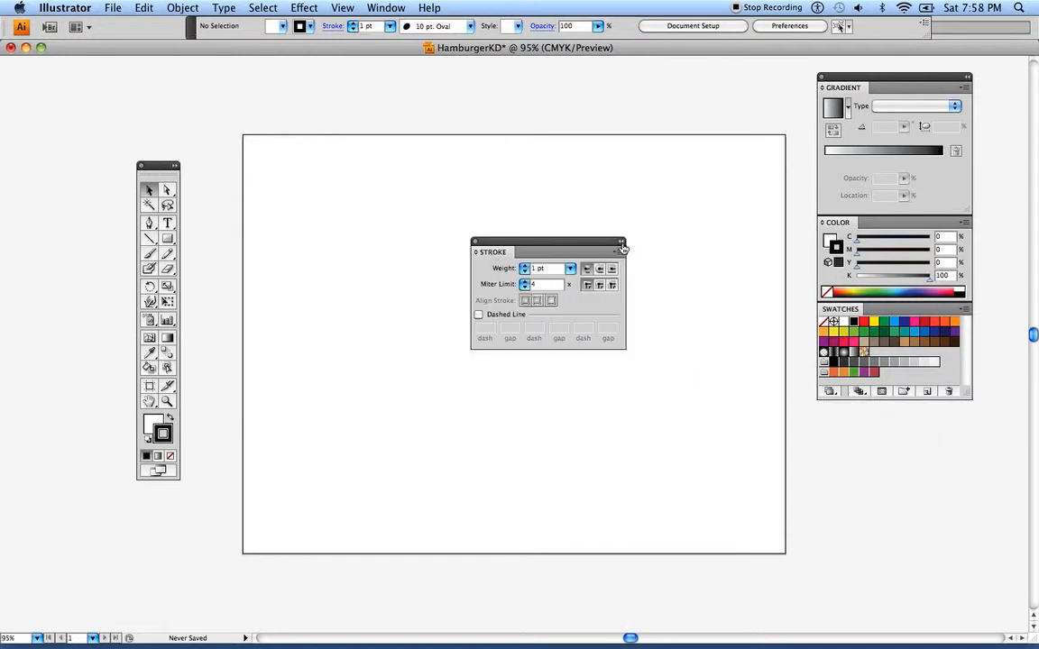
left_click(475, 242)
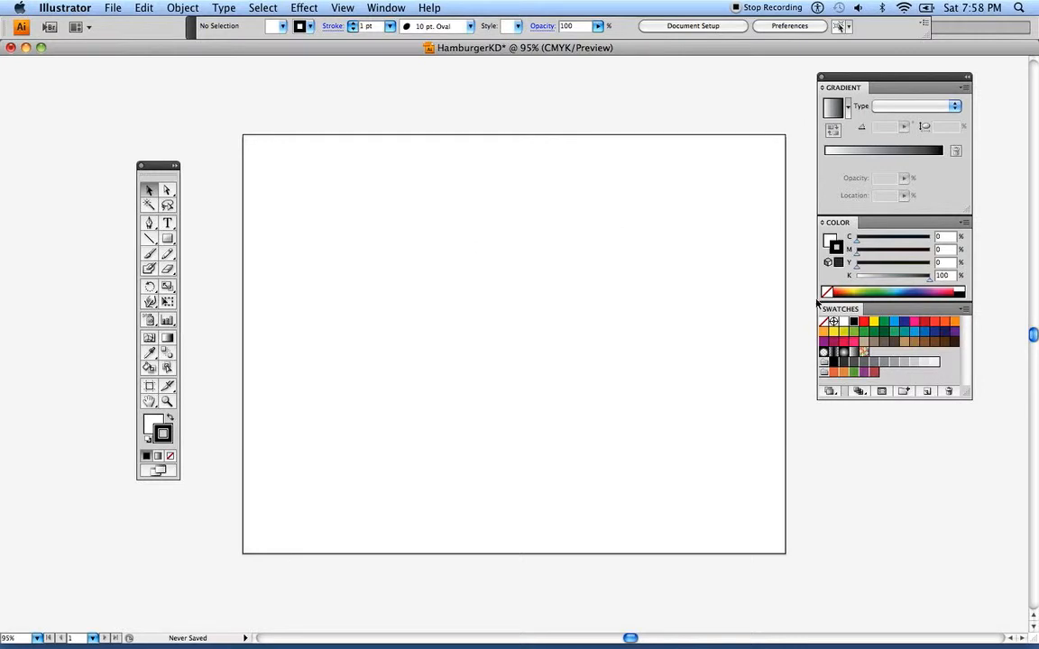
Separate the Gradient and Color panels from Swatches and combine all three as tabs in one panel group beside the artboard
left_click_drag(839, 81, 565, 156)
left_click_drag(815, 126, 585, 338)
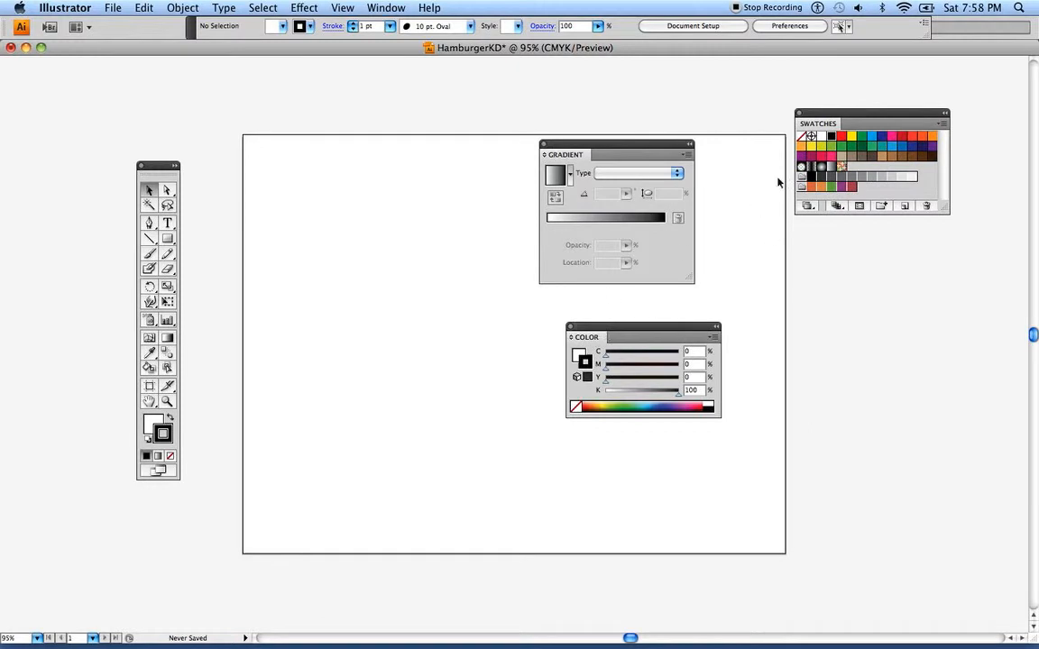
left_click_drag(818, 121, 836, 90)
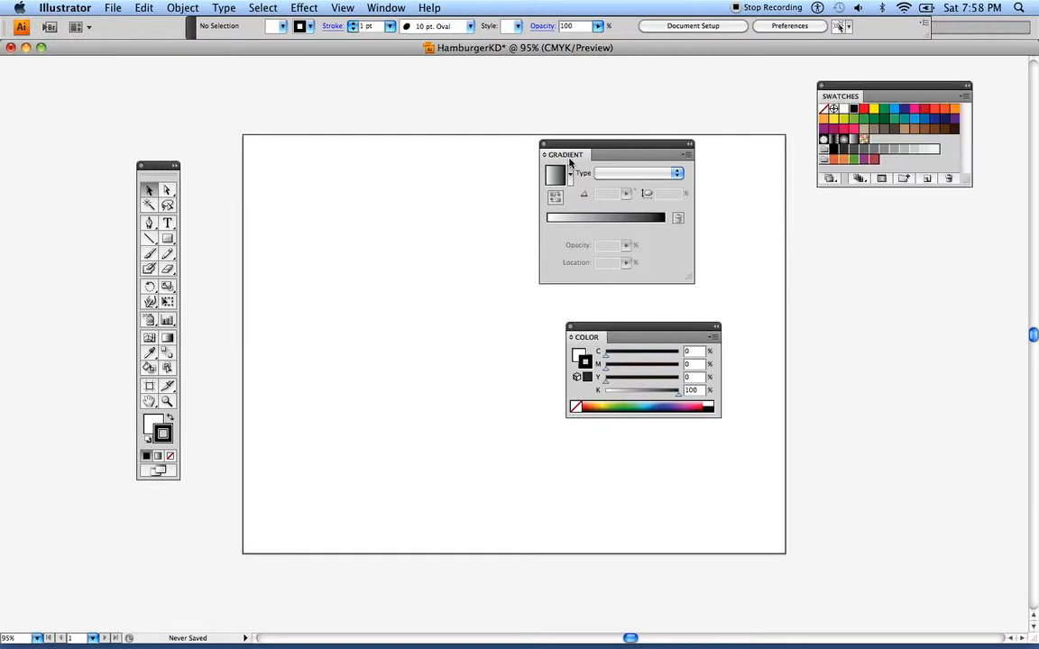
left_click_drag(569, 152, 839, 225)
left_click_drag(646, 330, 834, 365)
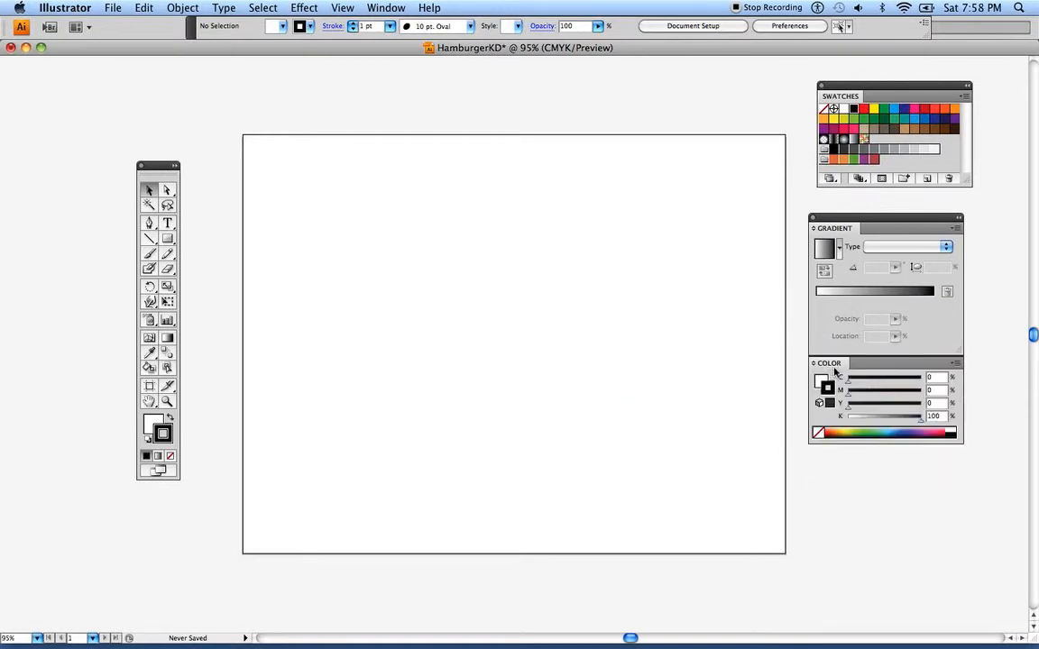
left_click_drag(829, 368, 872, 121)
left_click_drag(834, 228, 926, 105)
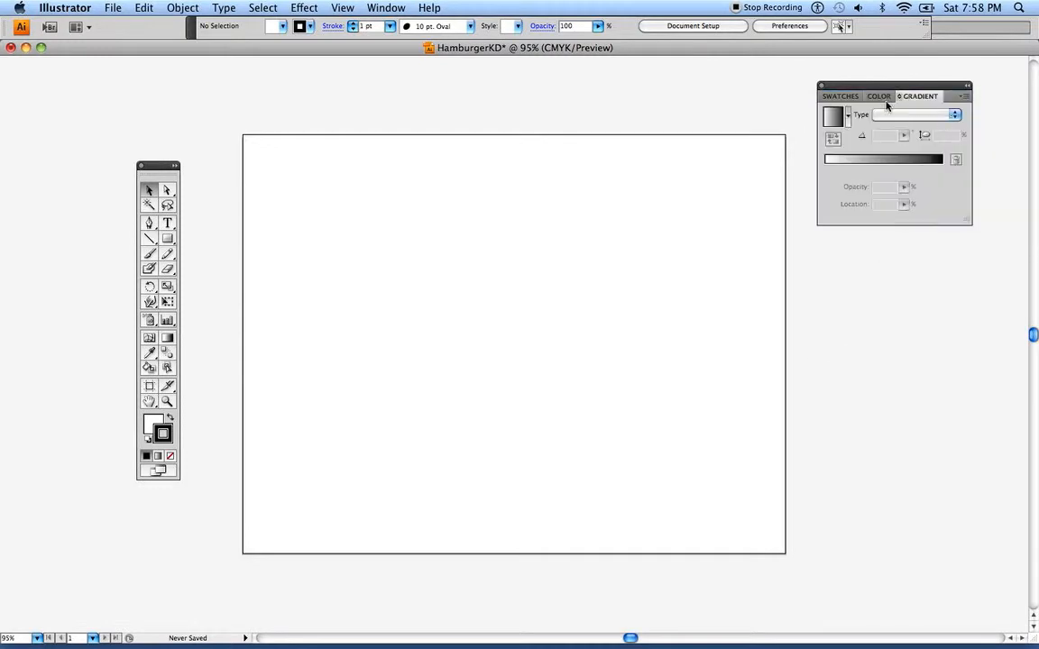
Switch between the grouped Swatches, Color and Gradient panels, and detach the Gradient panel and regroup it with the other two
left_click(880, 96)
left_click(919, 96)
left_click(848, 96)
left_click(880, 96)
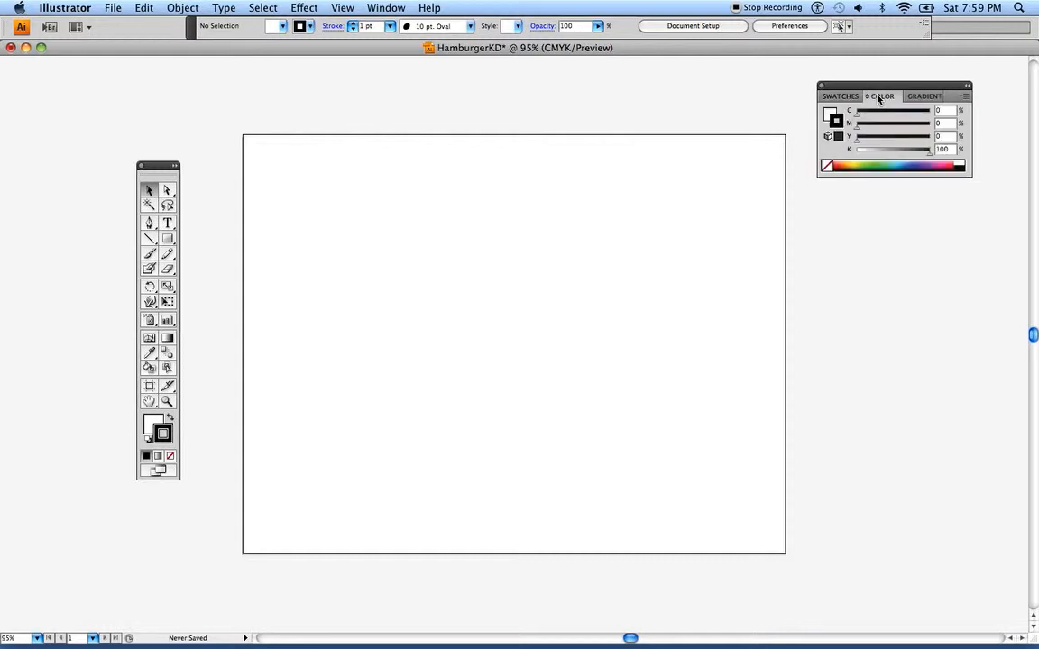
left_click_drag(917, 106, 837, 211)
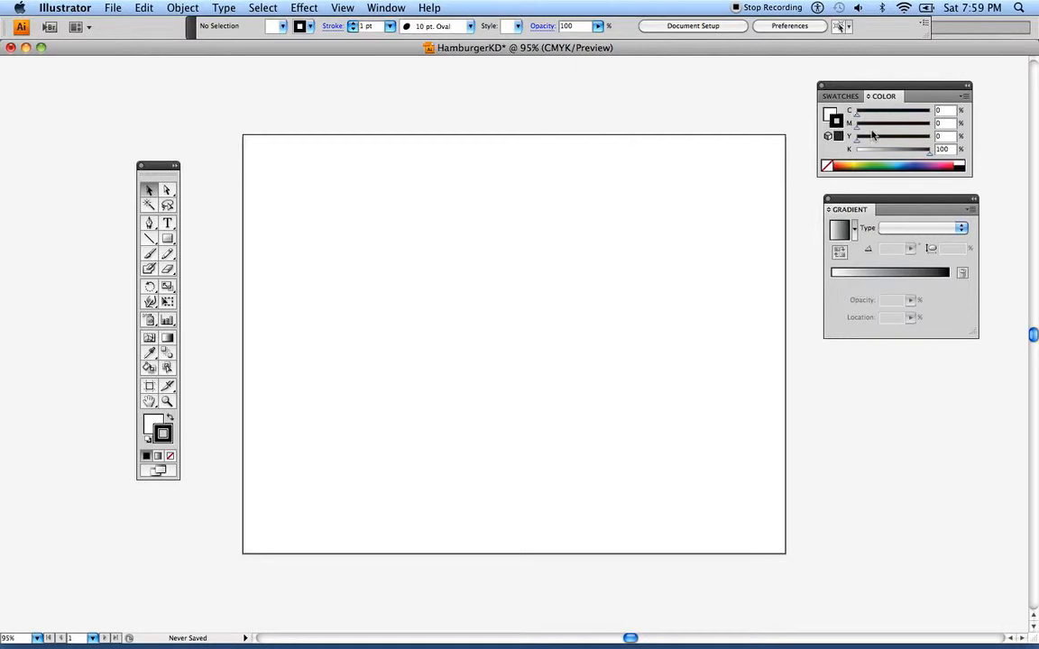
left_click_drag(848, 213, 927, 104)
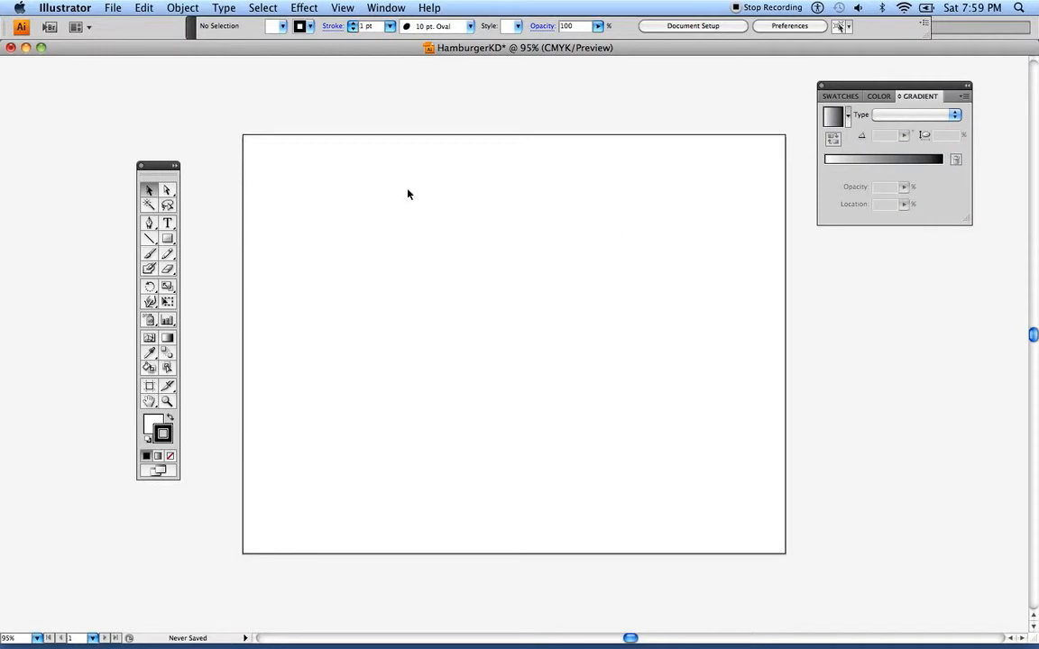
Move the toolbox closer to the artboard and bring up the grouped Swatches, Color and Gradient panels in turn, ending on Swatches
left_click_drag(158, 165, 186, 129)
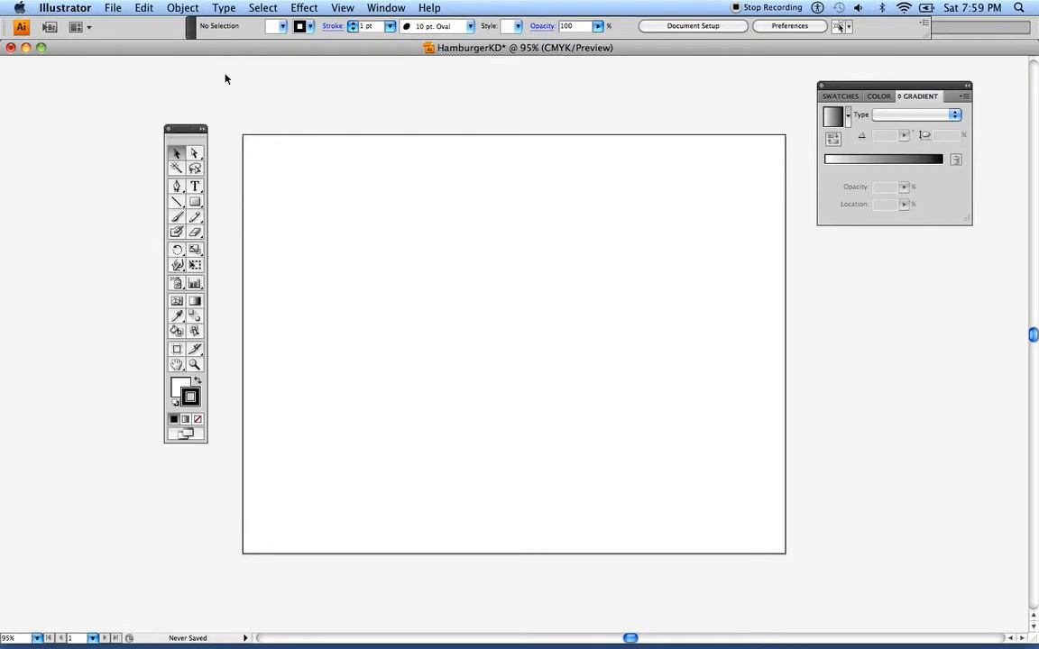
left_click(383, 8)
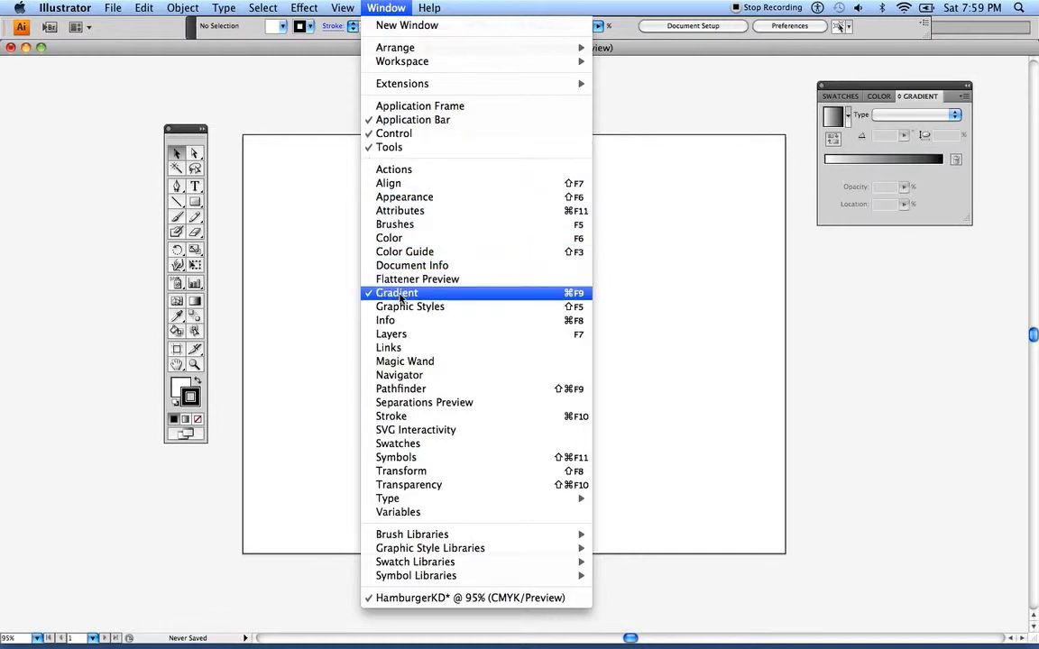
left_click(406, 444)
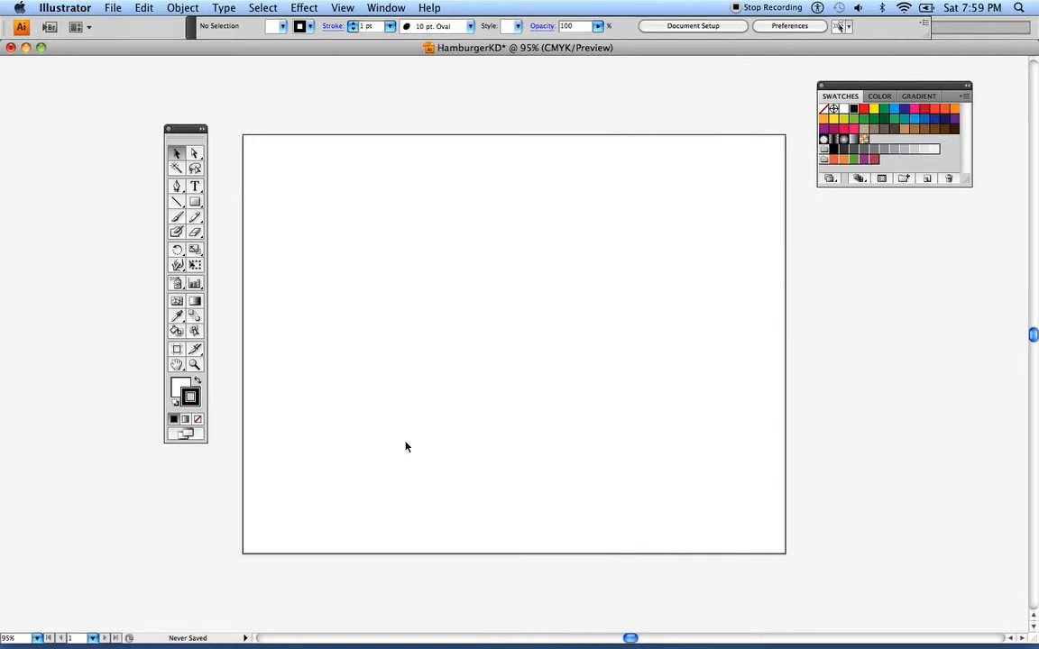
left_click(372, 5)
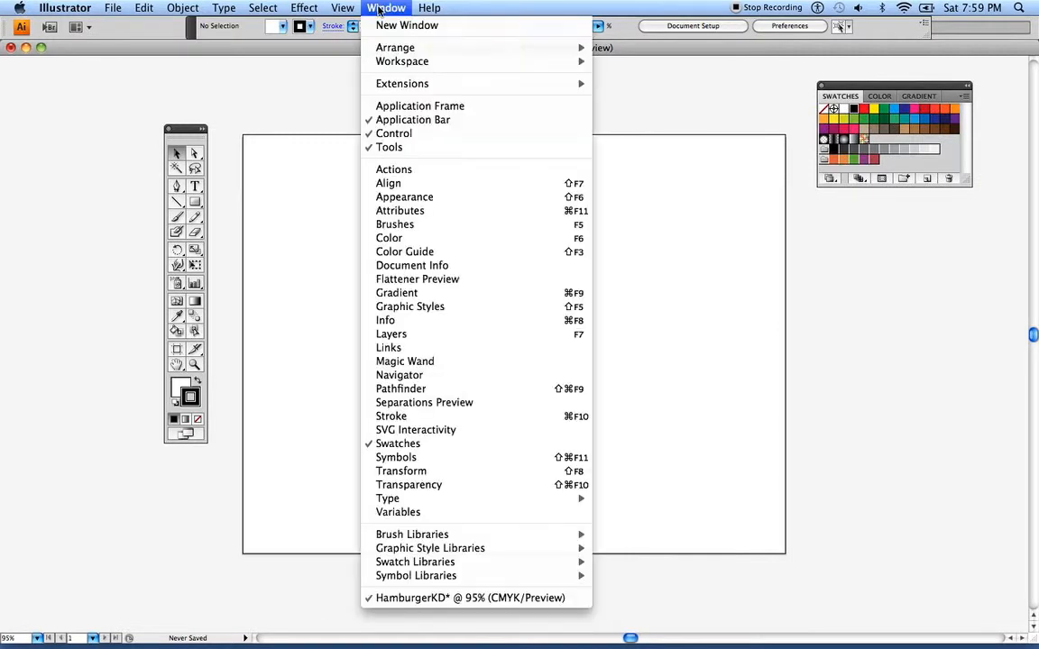
left_click(402, 240)
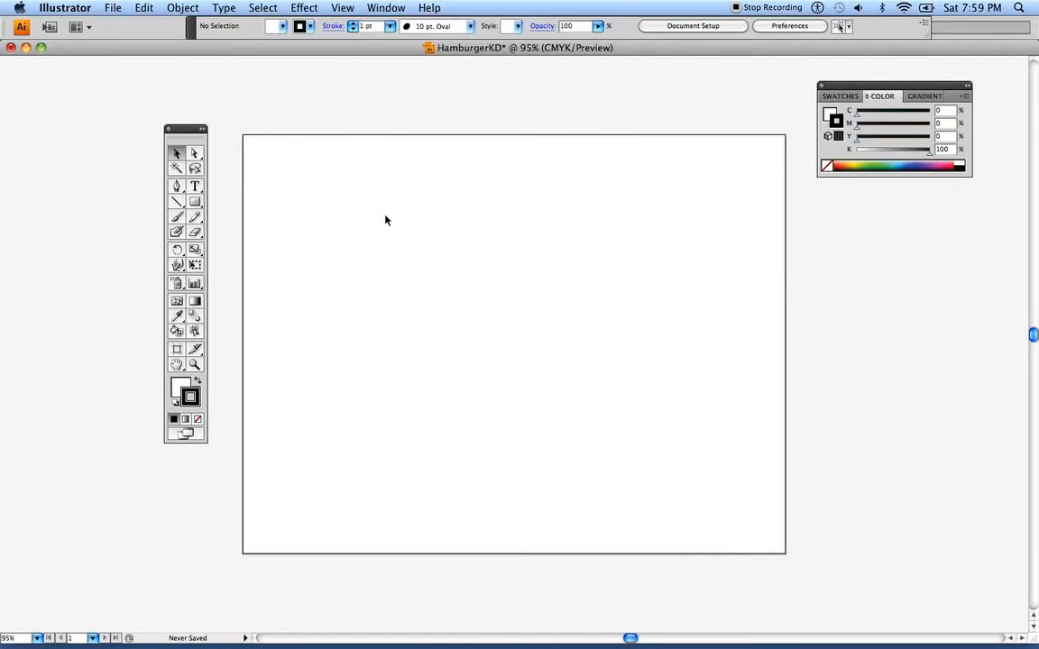
left_click(925, 98)
left_click(837, 97)
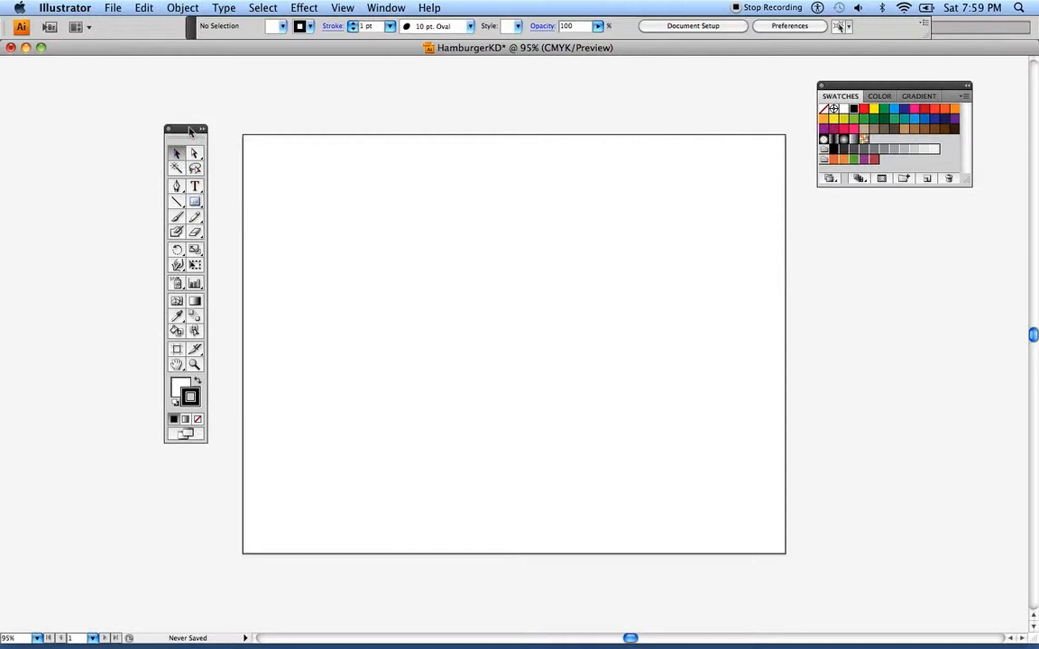
Draw a wide horizontal ellipse in the middle of the artboard with the Ellipse tool
left_click(200, 208)
left_click(200, 208)
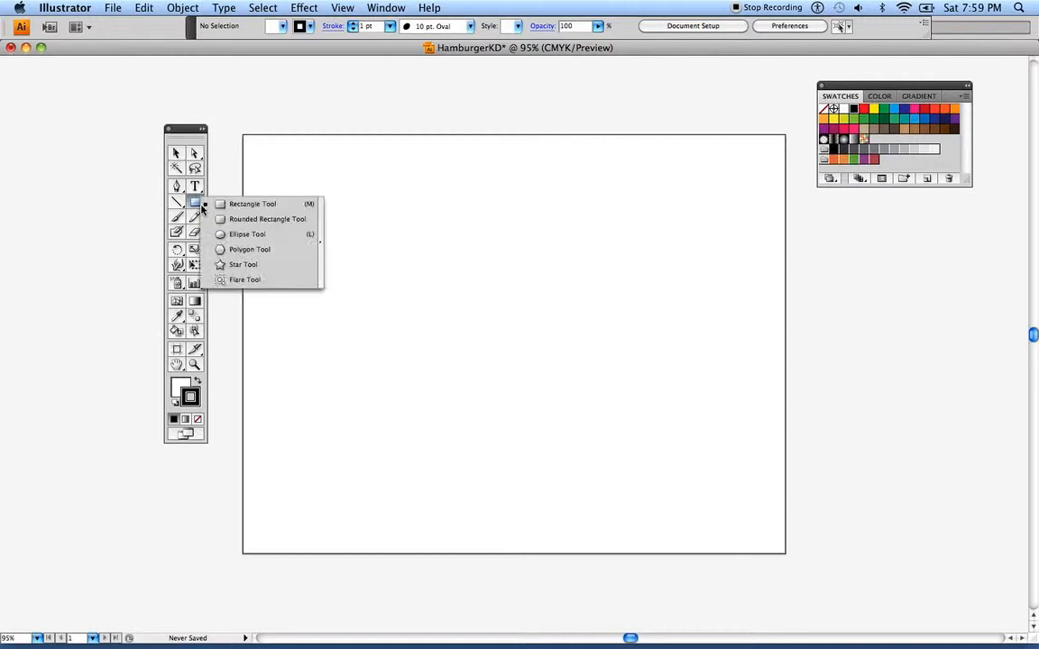
left_click_drag(201, 208, 232, 238)
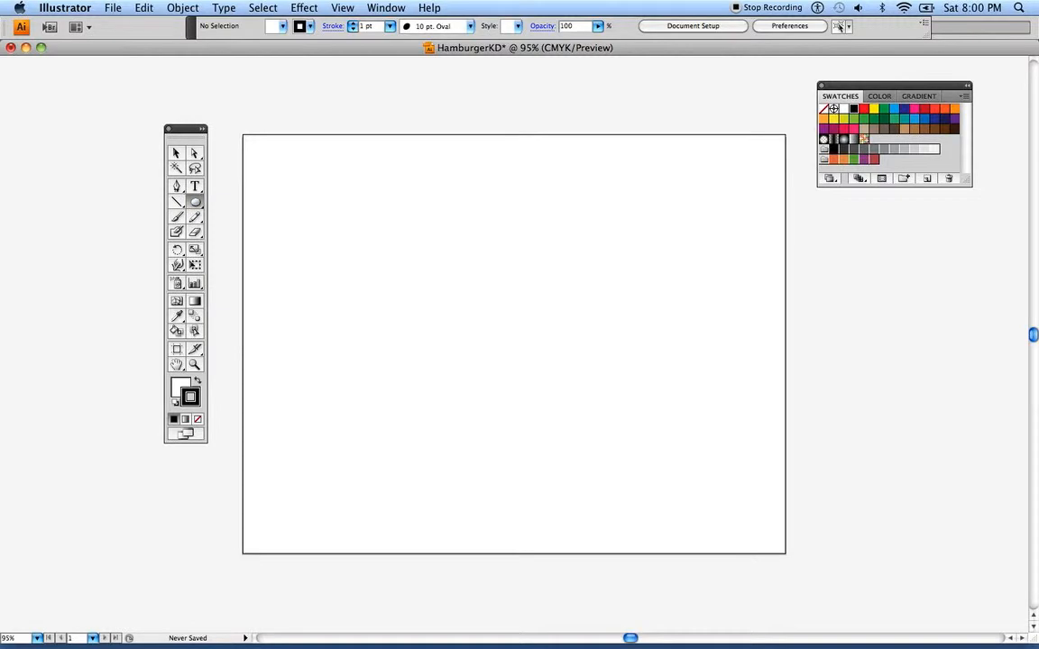
left_click_drag(359, 255, 676, 435)
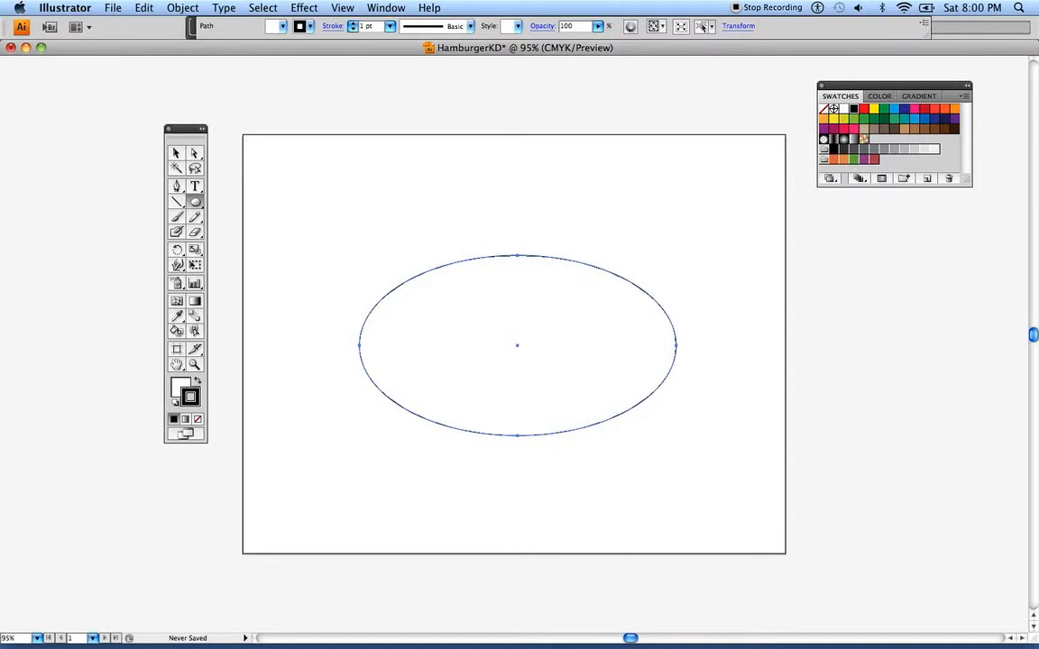
Mix a tan fill for the ellipse with C 0, M 34, Y 45 and K 20
left_click(178, 386)
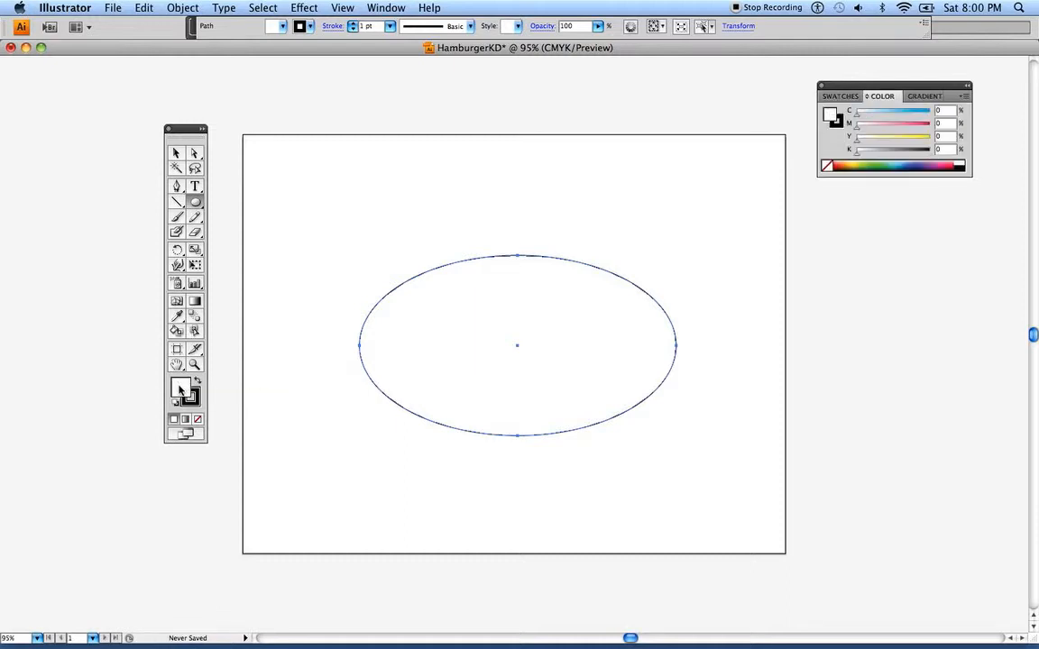
left_click(868, 142)
mouse_move(878, 139)
left_mouse_down()
mouse_move(861, 127)
mouse_move(875, 127)
mouse_move(862, 156)
mouse_move(879, 131)
left_mouse_up()
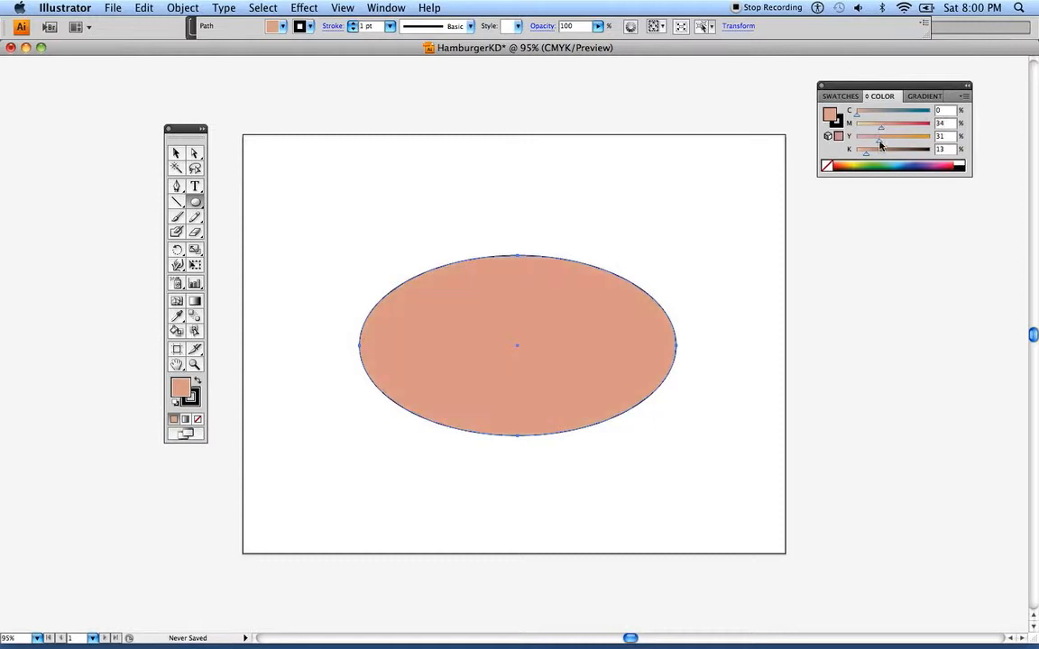
left_click_drag(879, 144, 888, 144)
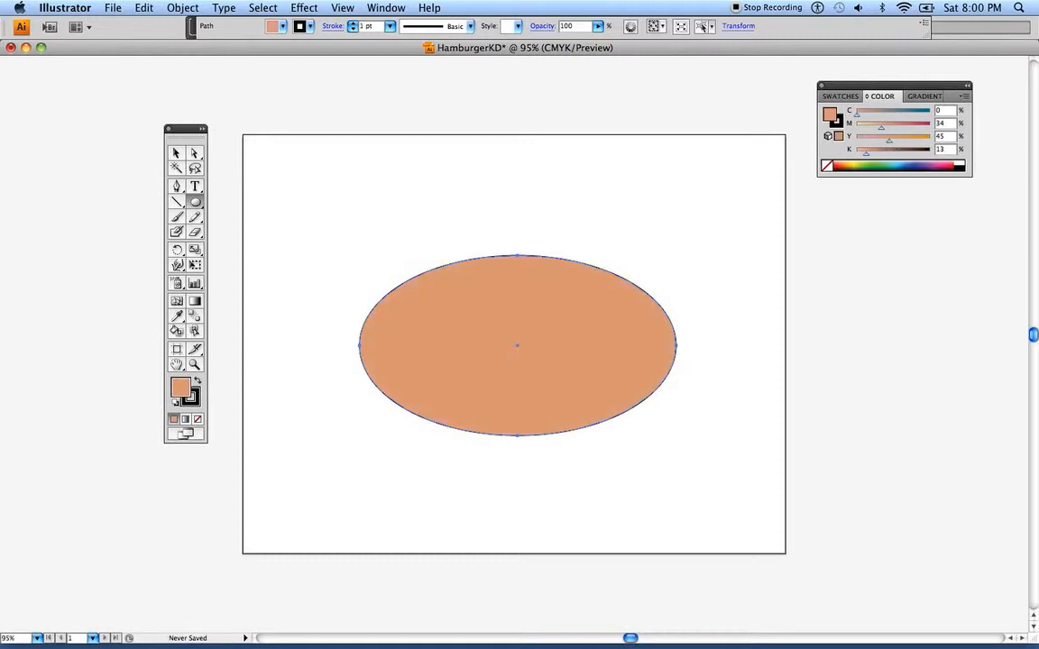
left_click_drag(866, 156, 870, 156)
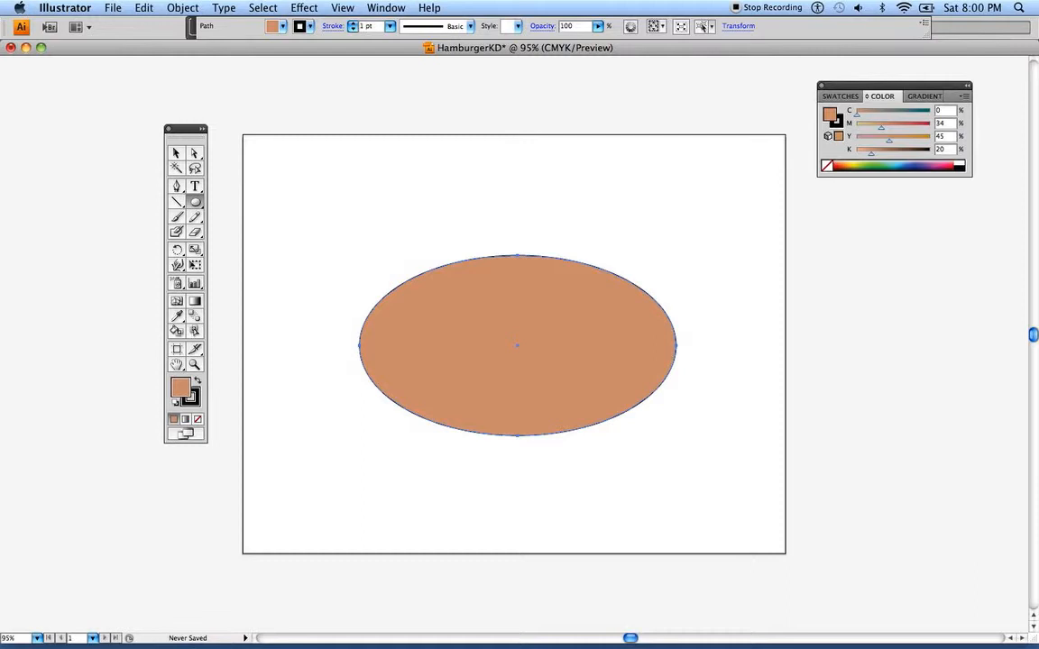
Set the ellipse's stroke to None and deselect it with the Selection tool
left_click(194, 401)
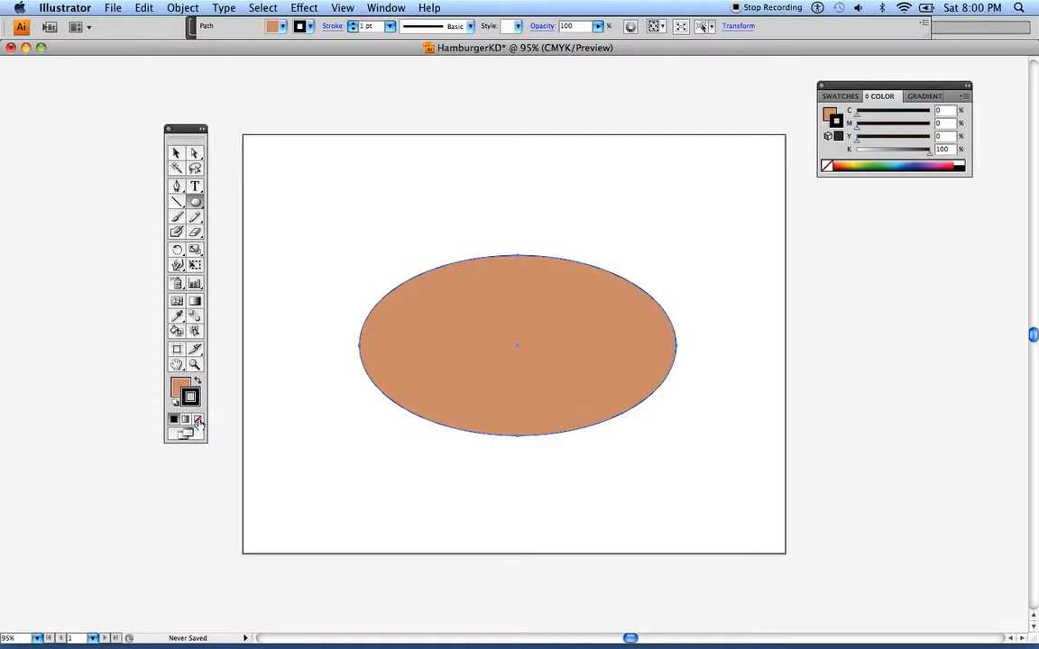
left_click(199, 420)
left_click(179, 154)
left_click(243, 208)
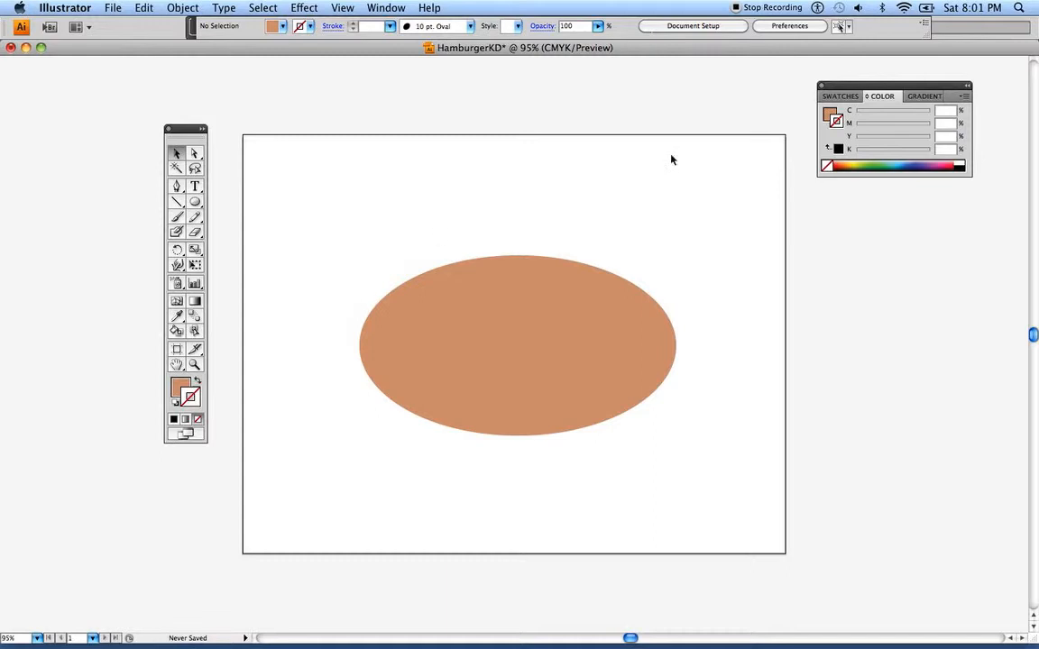
Detach the Gradient panel and place it separately below the Swatches and Color panel group, with Swatches showing
left_click(920, 97)
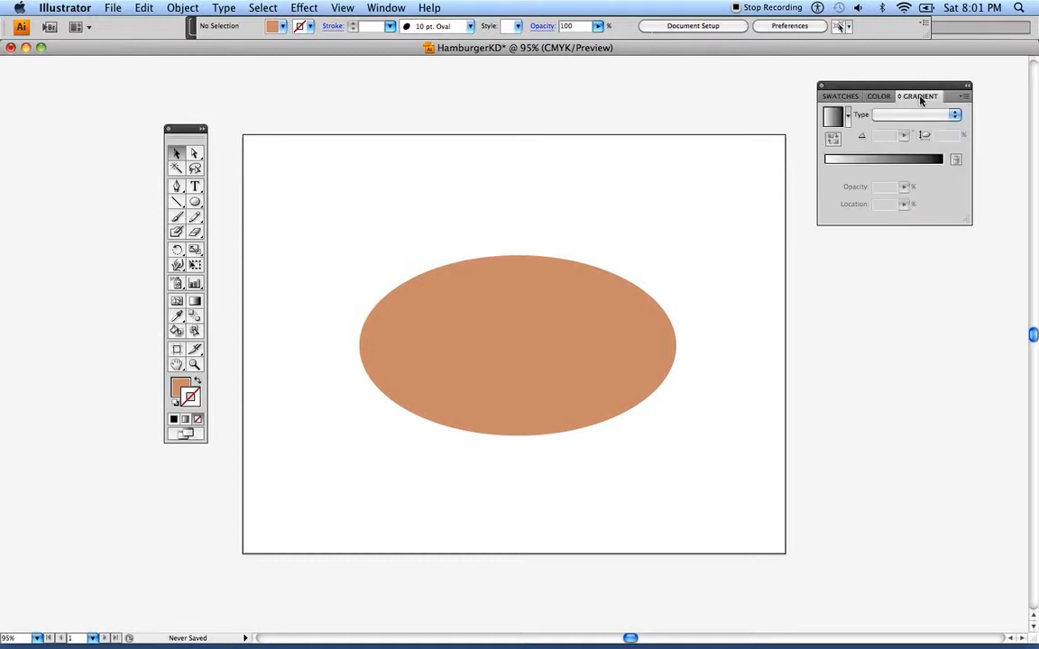
left_click_drag(919, 98, 853, 255)
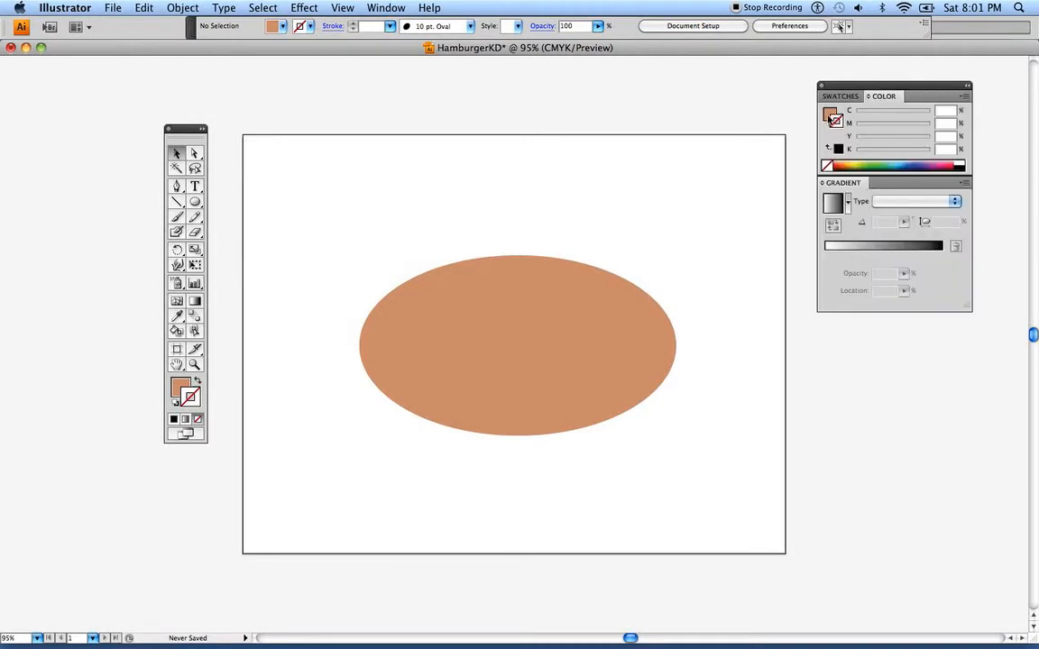
left_click(839, 95)
left_click_drag(852, 200, 846, 254)
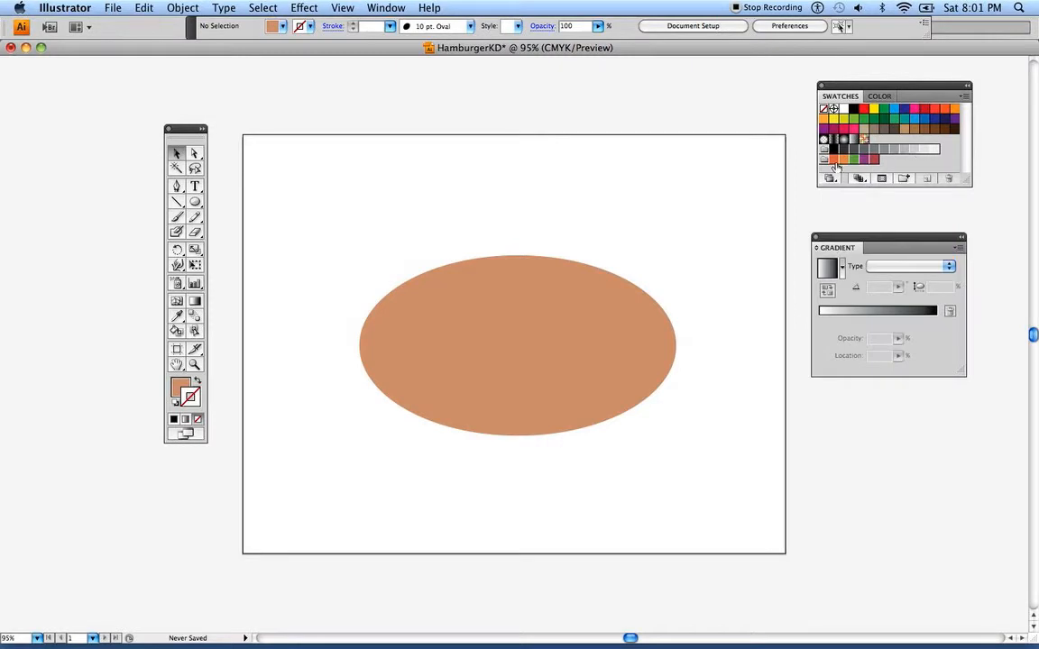
Save the tan fill colour as a new swatch in the Swatches panel
left_click(179, 389)
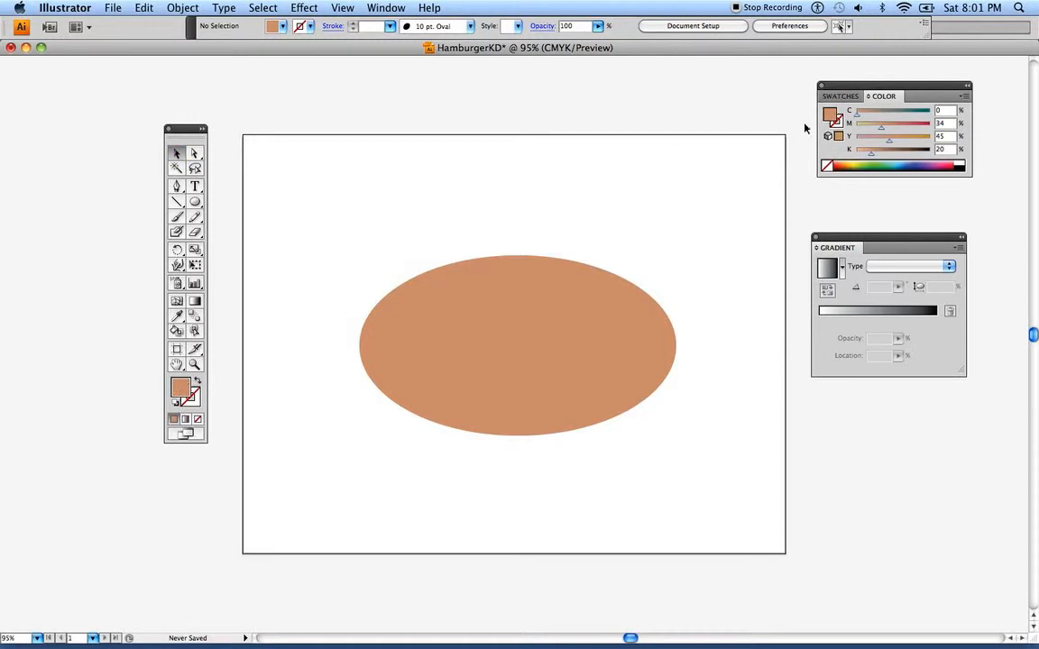
left_click(839, 95)
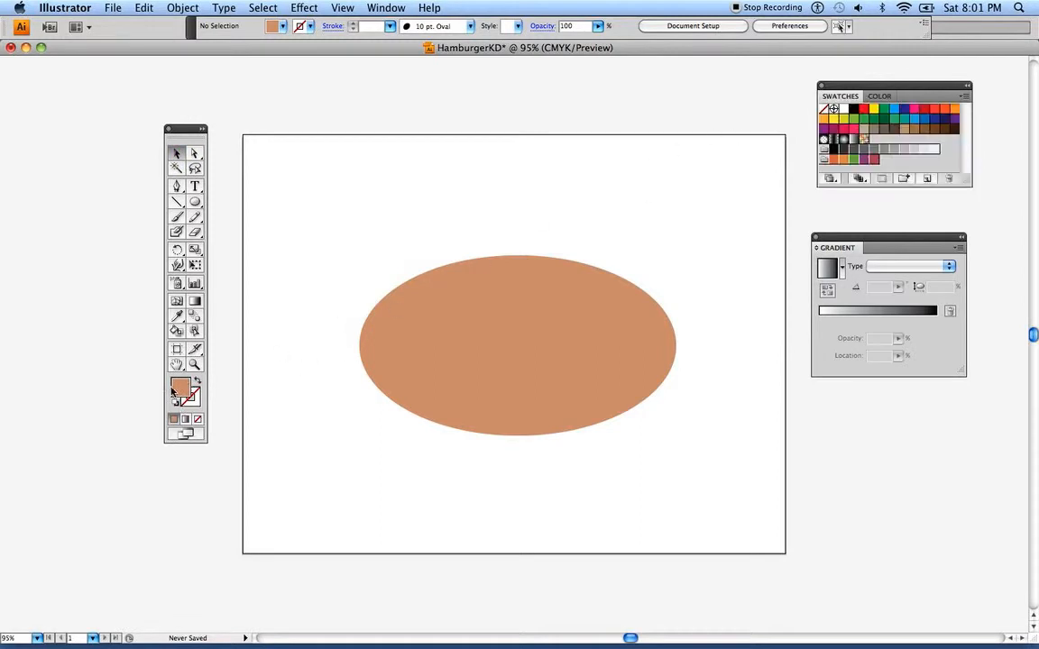
left_click_drag(725, 219, 889, 163)
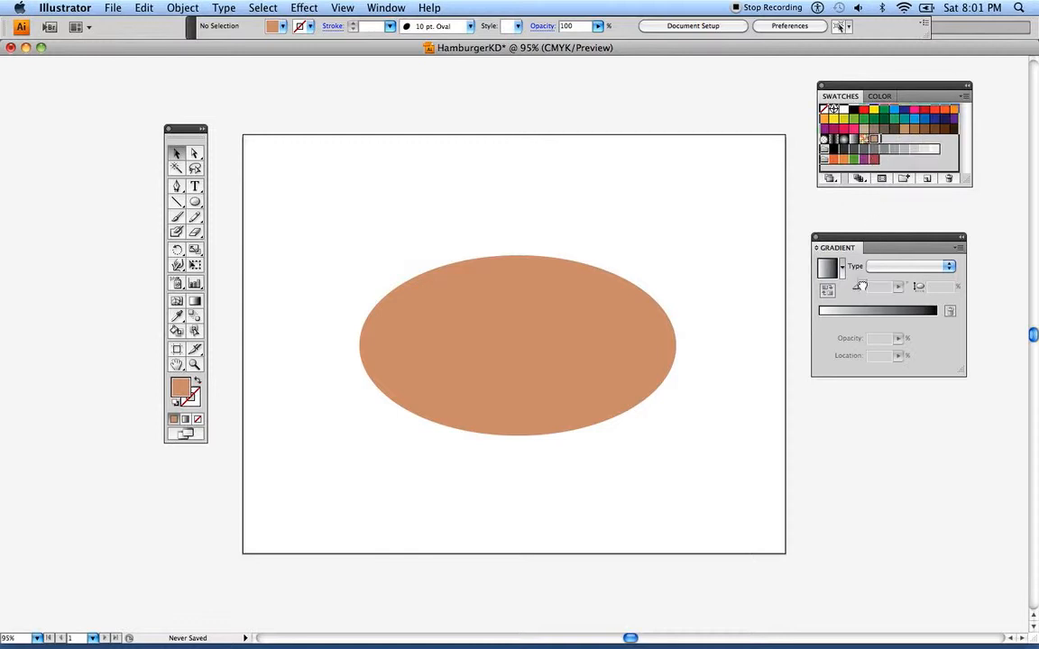
Build a linear gradient from the tan swatch to a brown swatch, removing the white stop and setting the midpoint to about 55.83%
left_click(862, 313)
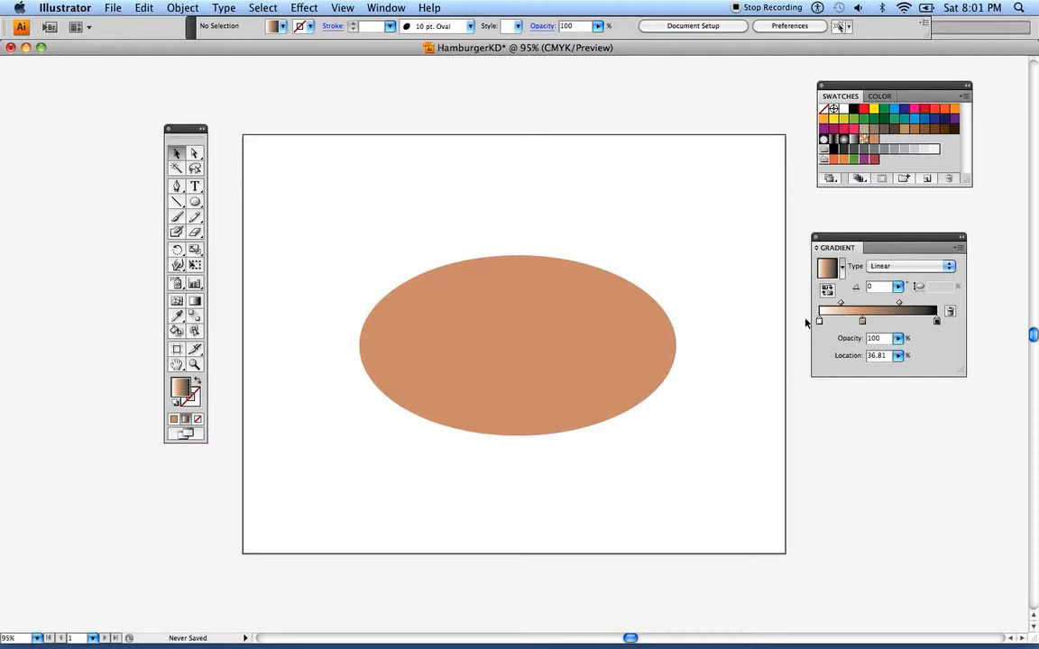
left_click_drag(819, 322, 816, 409)
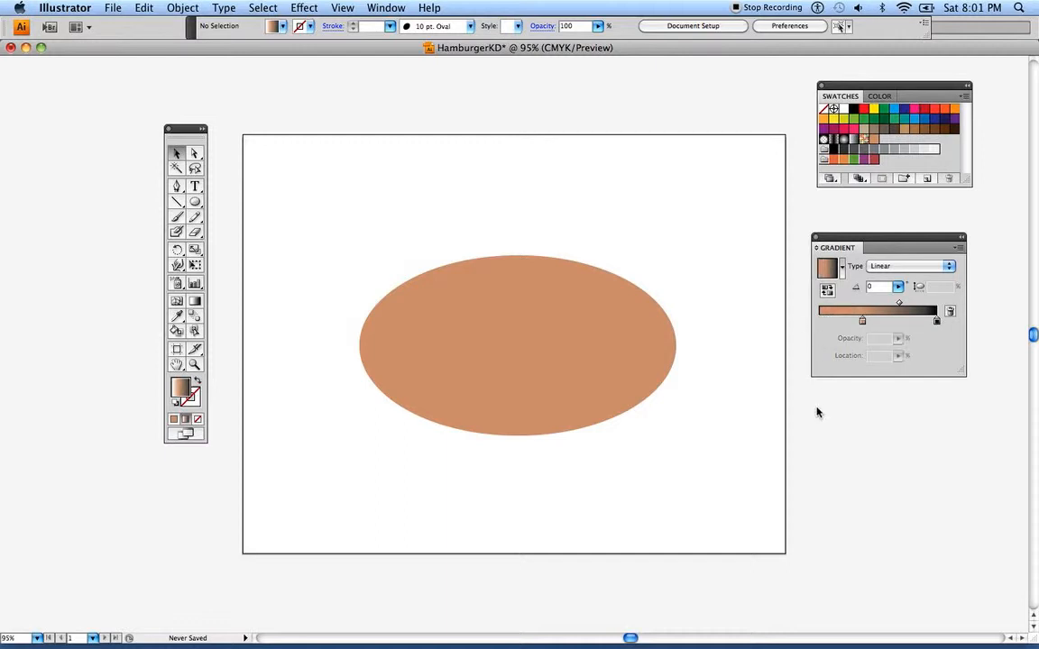
left_click_drag(862, 323, 819, 322)
left_click_drag(877, 302, 884, 303)
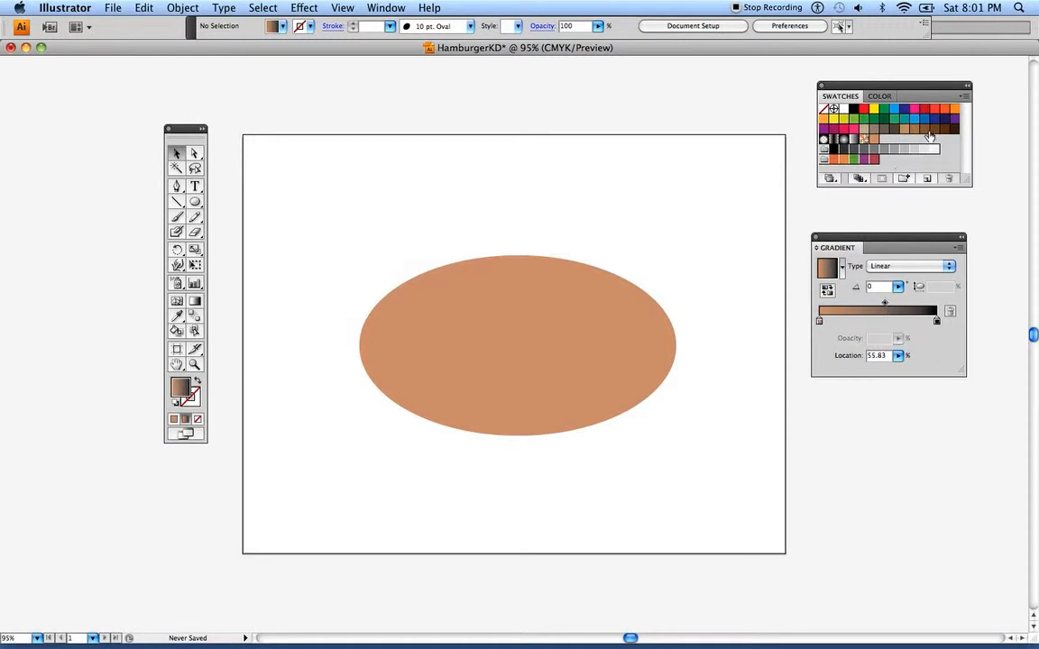
left_click_drag(924, 132, 937, 321)
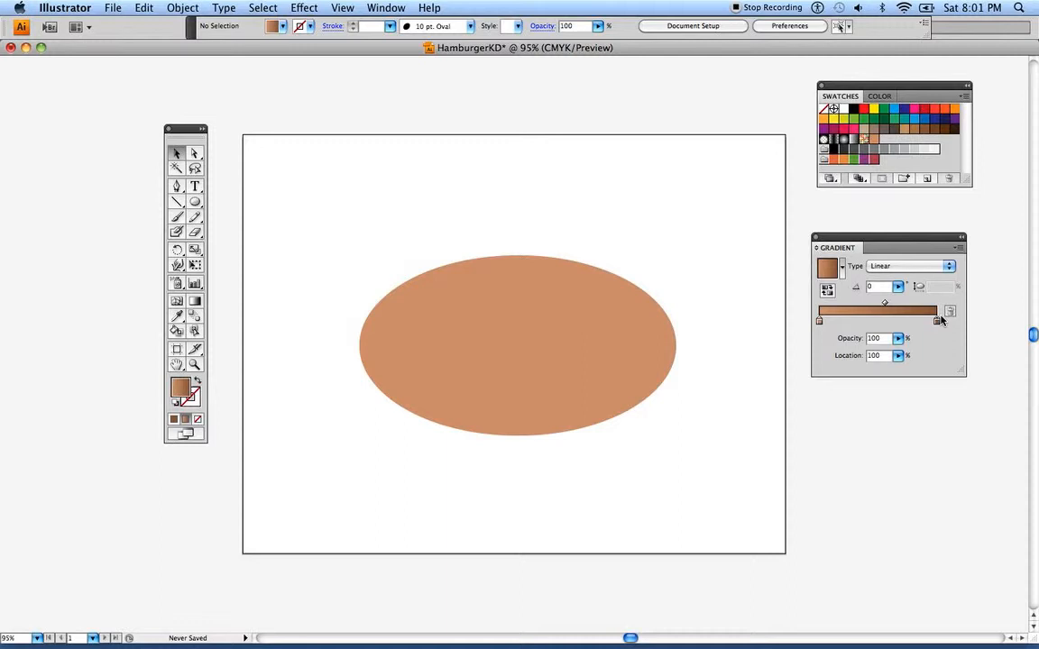
Save the linear tan-to-brown gradient as a swatch, change its type to Radial, and save the radial version as another swatch
left_click_drag(832, 273, 912, 144)
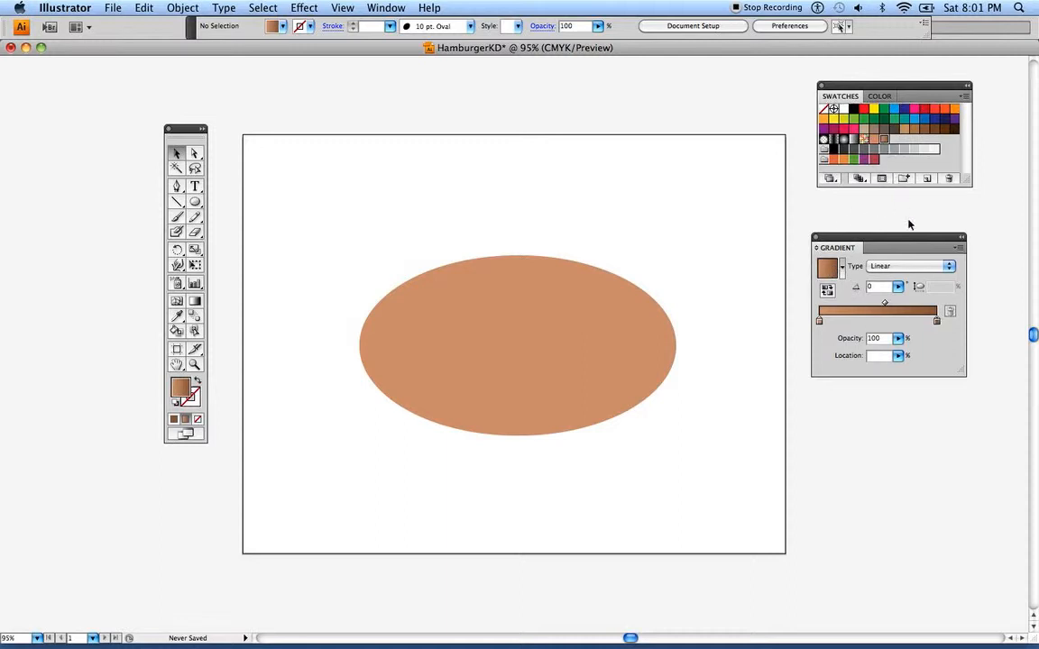
left_click(887, 269)
left_click(881, 260)
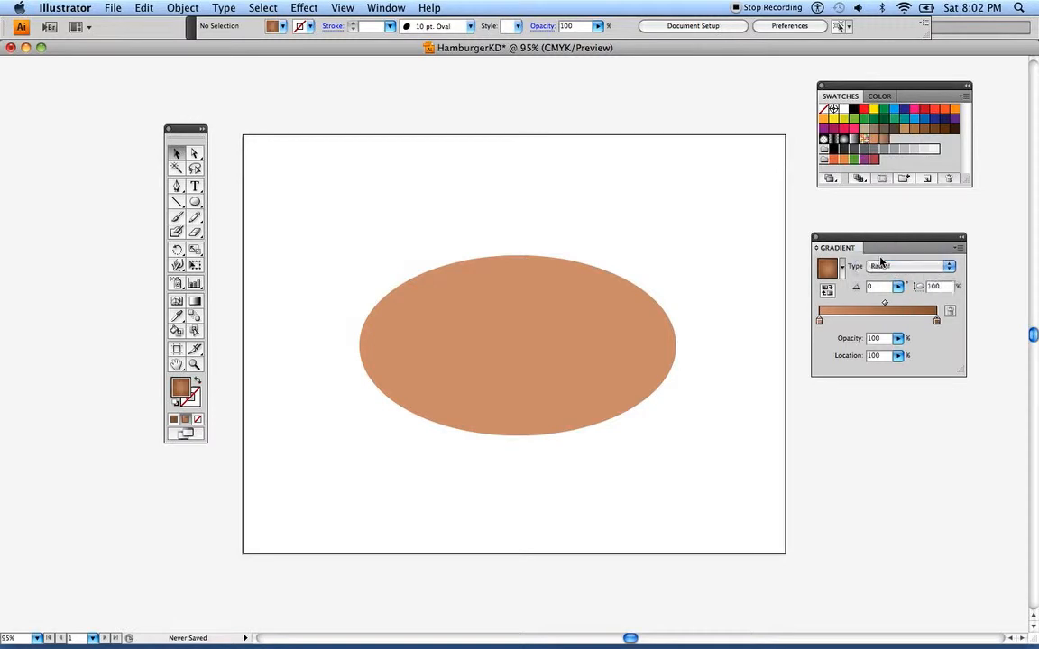
left_click_drag(902, 148, 903, 152)
Fill the ellipse with the radial tan-to-brown gradient swatch, and shift the toolbox slightly upward
left_click(444, 310)
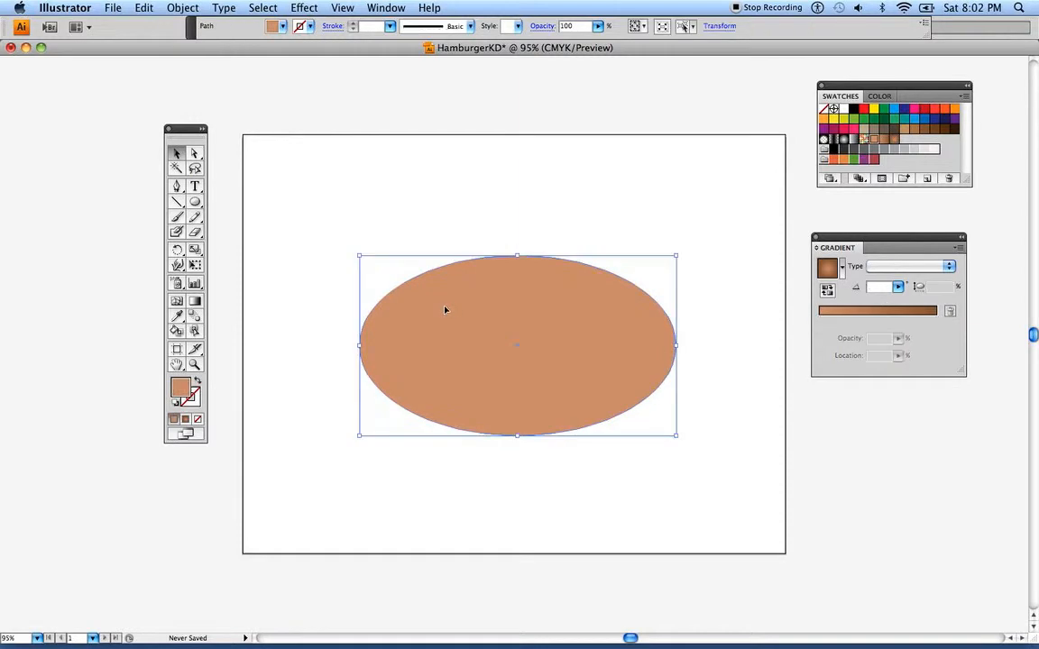
left_click(895, 142)
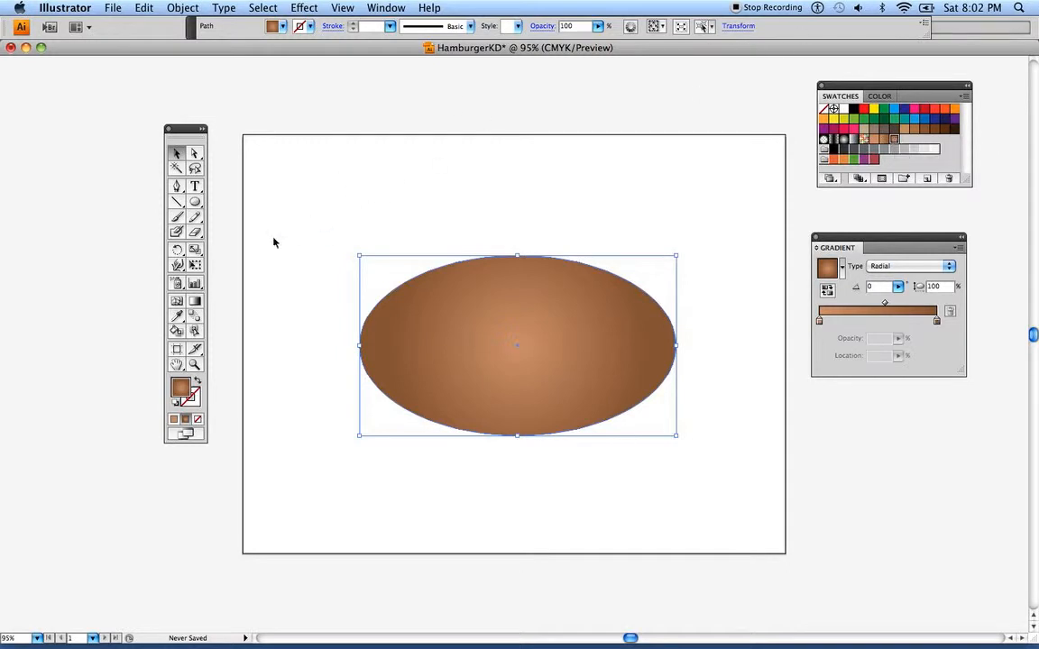
left_click_drag(186, 127, 188, 118)
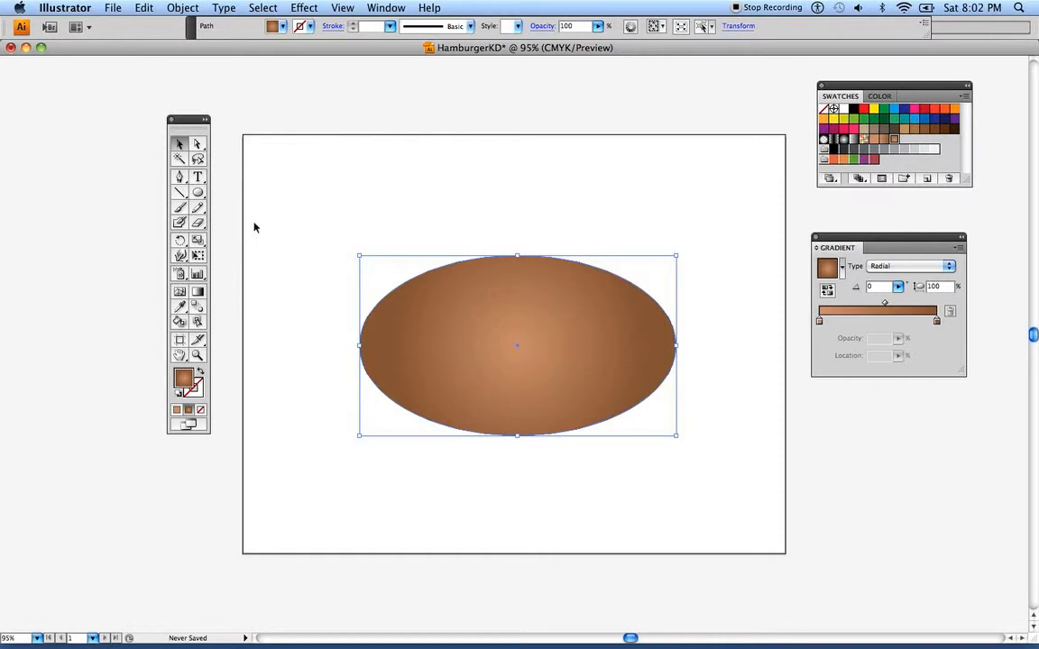
Cut the selected ellipse into upper and lower bun pieces along a downward-bowed curve with the Knife tool, and deselect them
left_click(200, 226)
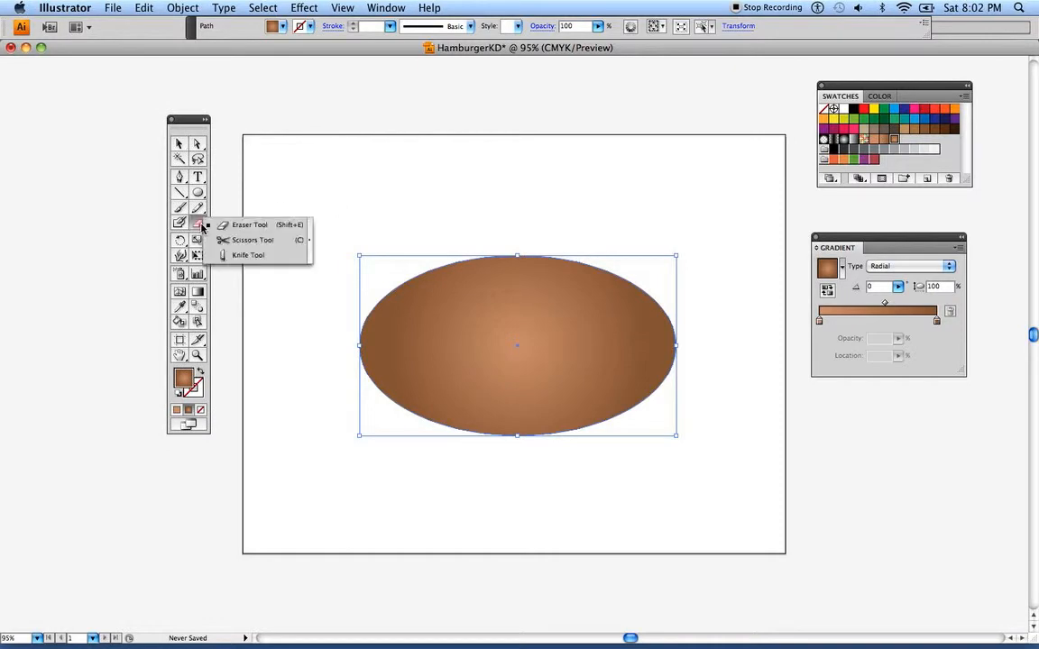
left_click(240, 258)
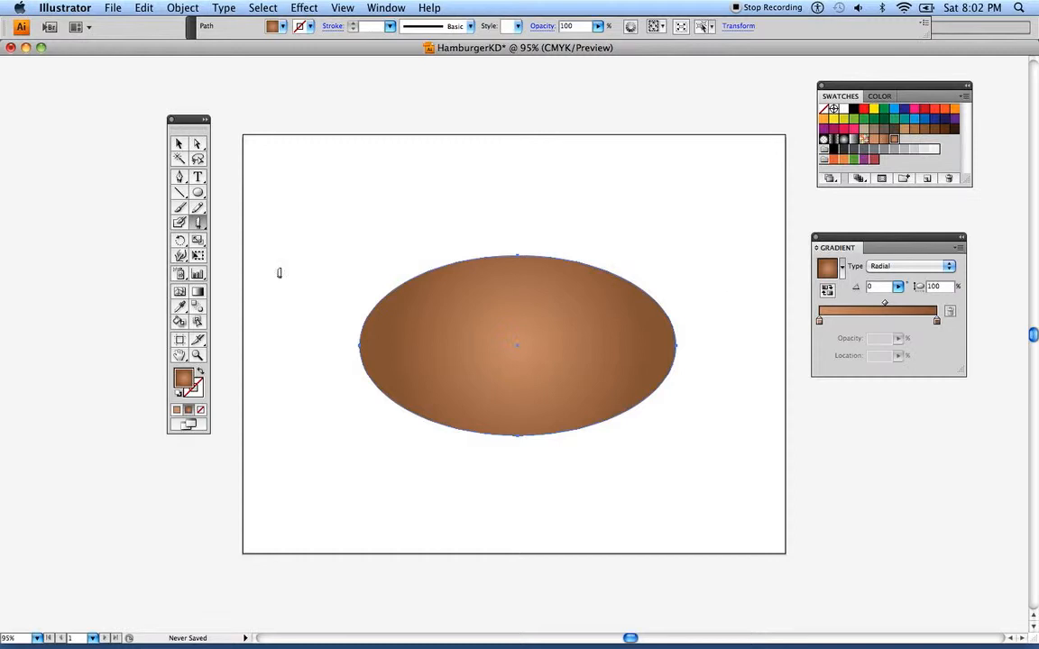
left_click(180, 145)
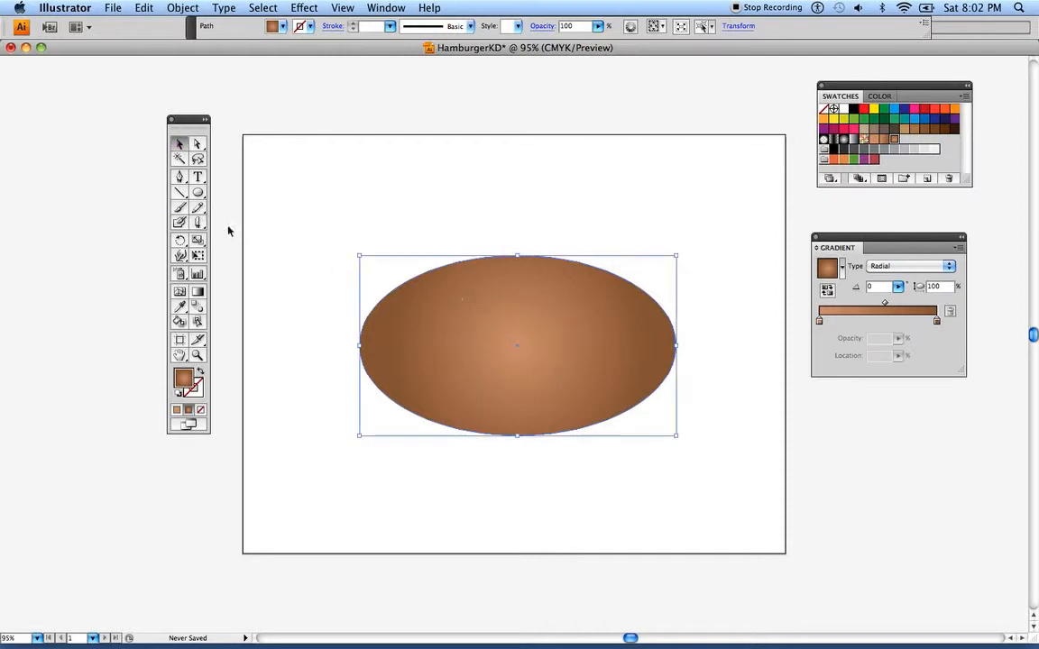
left_click(199, 223)
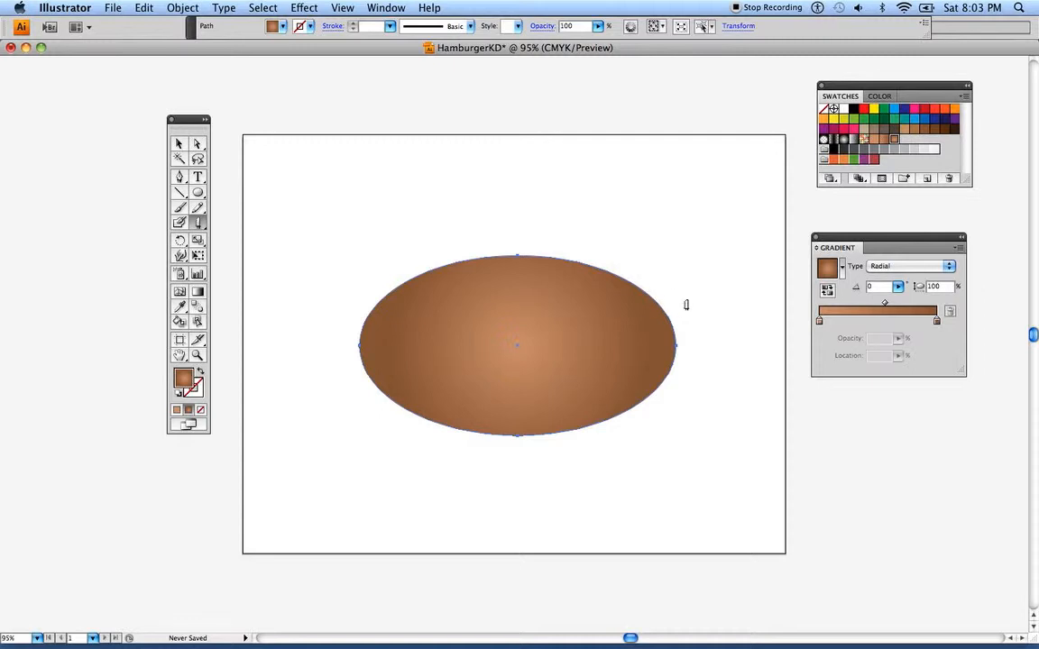
mouse_move(694, 293)
left_mouse_down()
mouse_move(644, 345)
mouse_move(523, 368)
mouse_move(419, 349)
mouse_move(354, 310)
left_mouse_up()
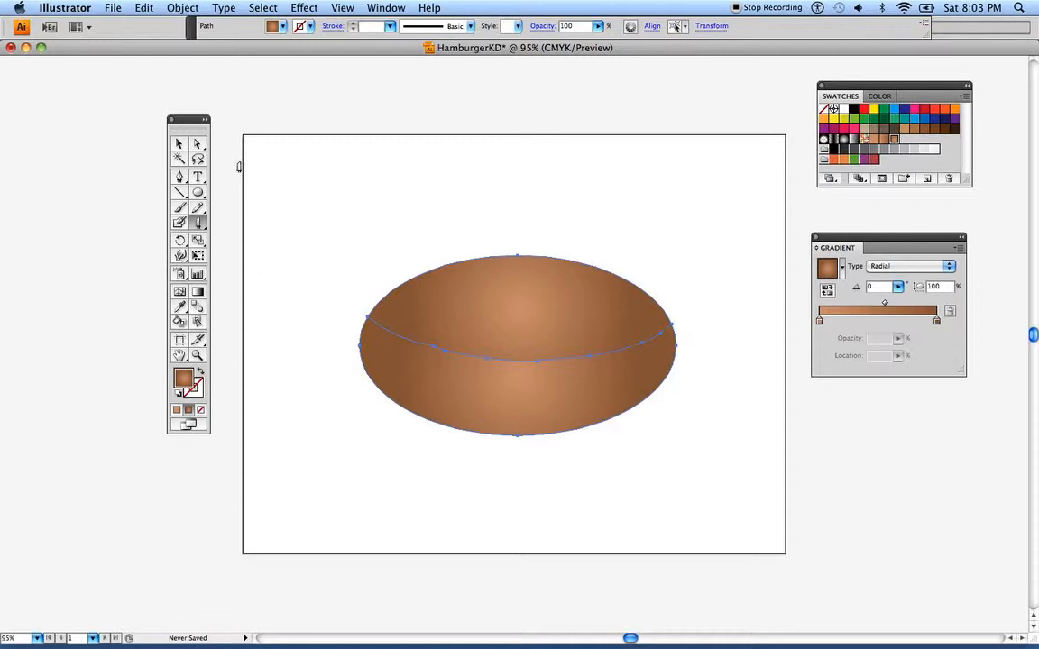
left_click(199, 146)
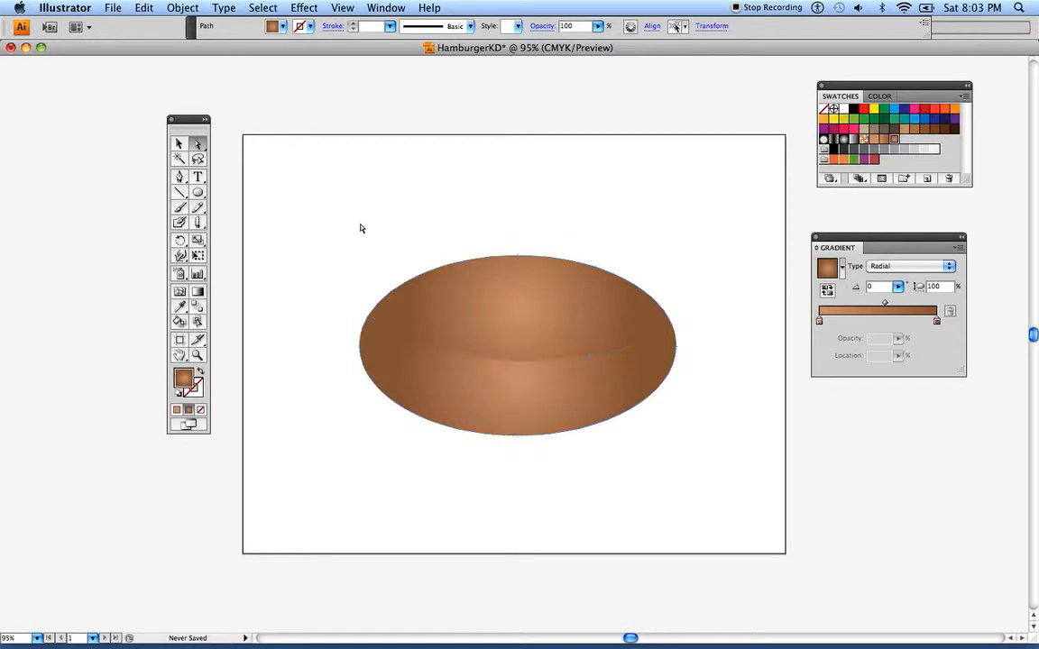
left_click(324, 201)
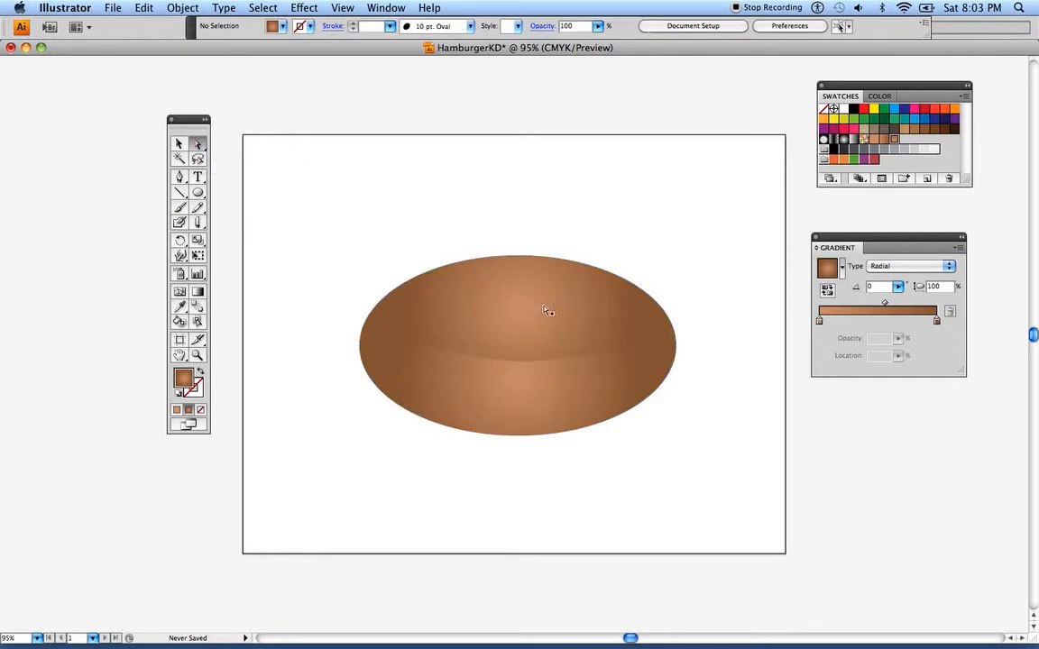
Separate the bun pieces by moving the upper bun slightly up and the lower bun slightly down
left_click_drag(534, 323, 531, 308)
left_click(542, 372)
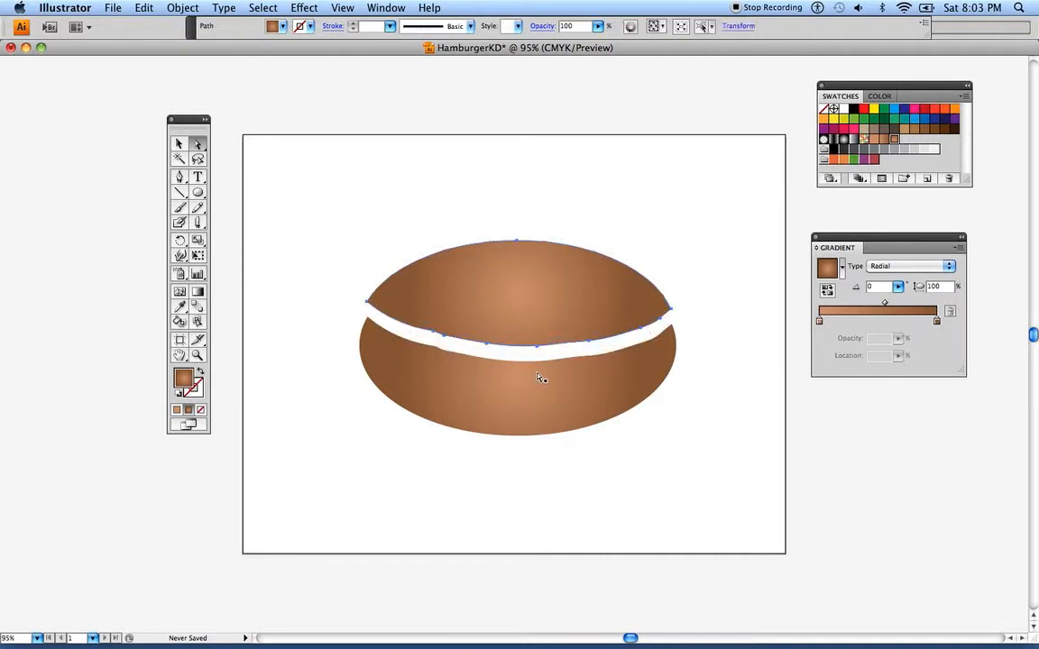
left_click_drag(536, 384, 520, 391)
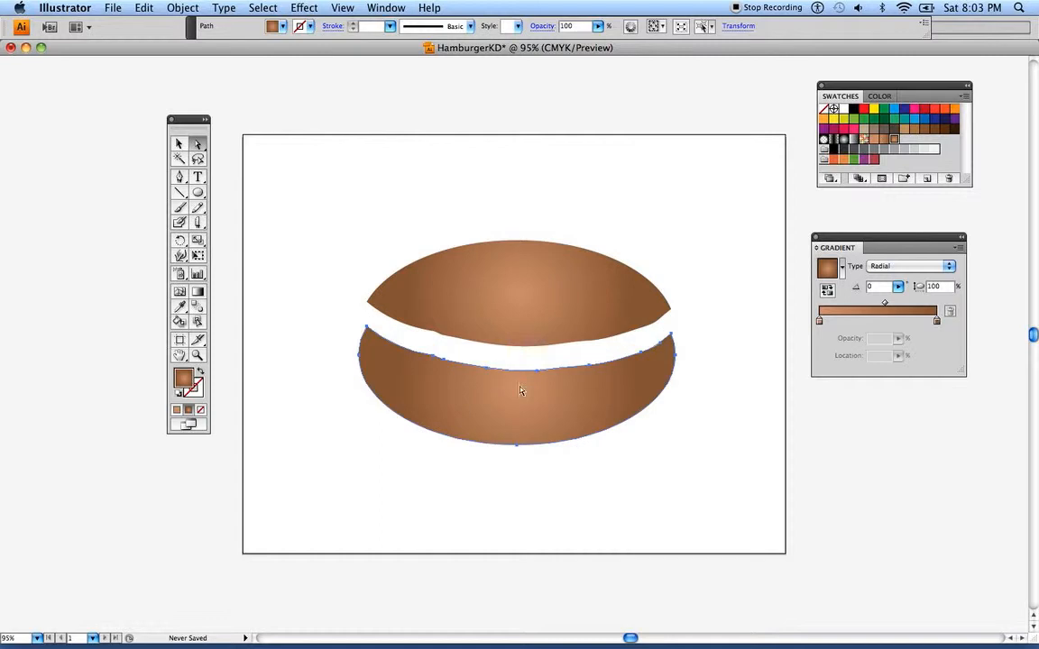
Smooth the cut edges of the lower and upper buns with the Smooth tool, and deselect them
left_click(201, 210)
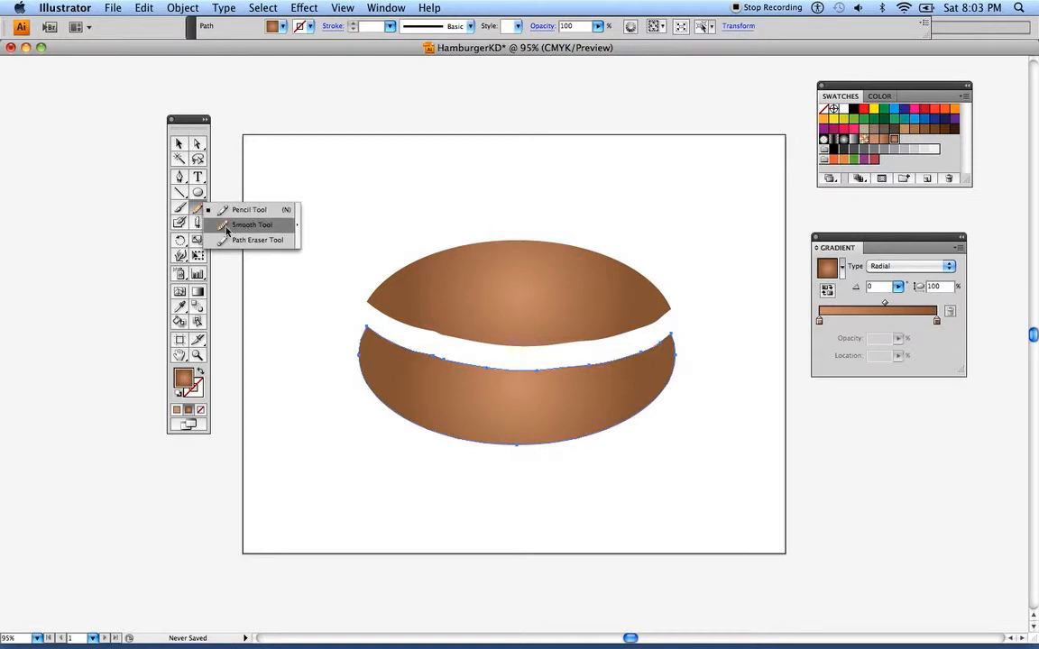
left_click(226, 225)
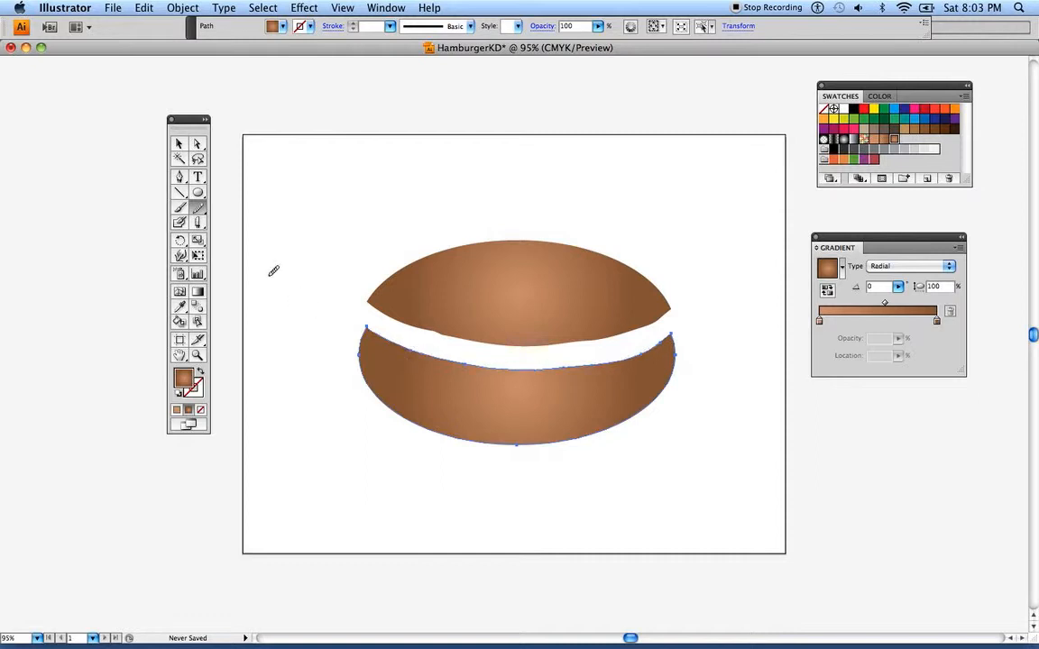
left_click(199, 142)
left_click(445, 262)
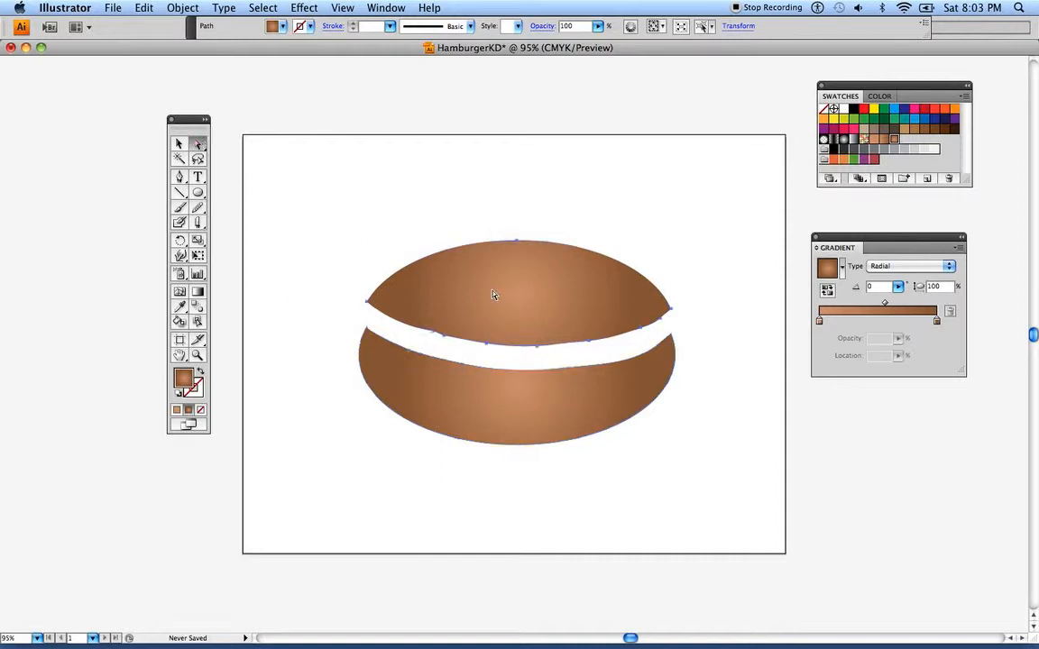
left_click(199, 209)
mouse_move(408, 325)
left_mouse_down()
mouse_move(386, 311)
mouse_move(464, 322)
left_mouse_up()
left_click_drag(665, 307, 407, 302)
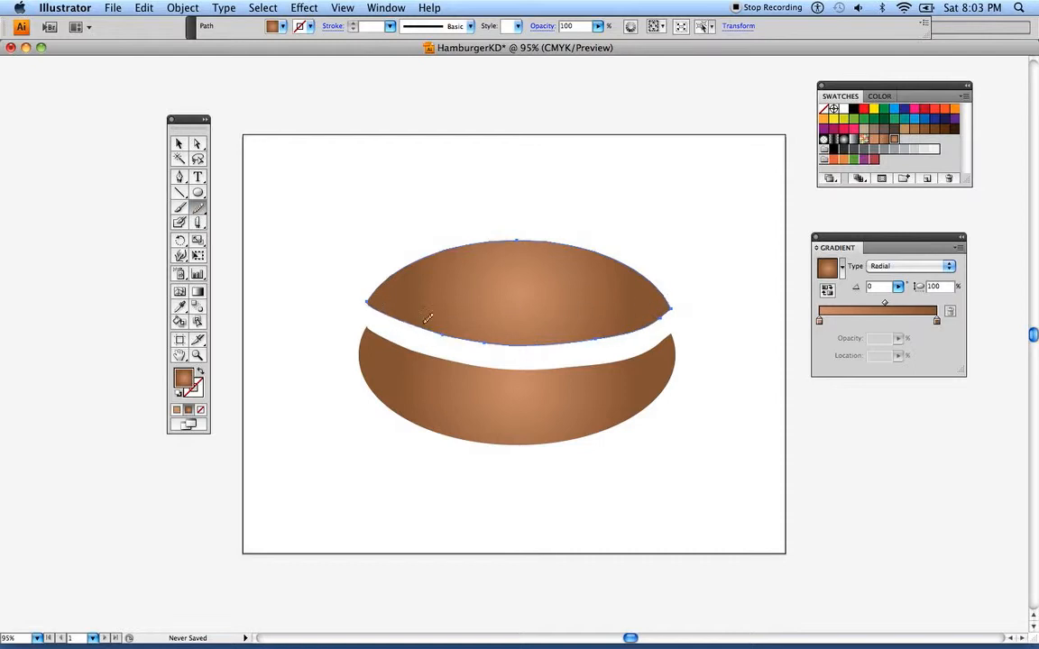
left_click(197, 144)
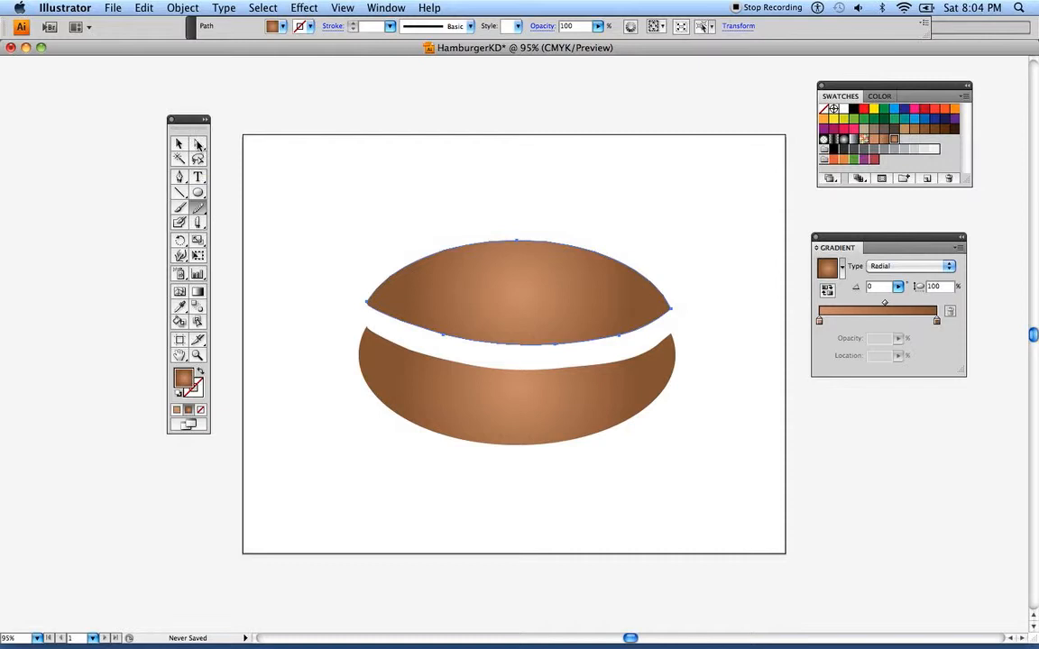
left_click(297, 207)
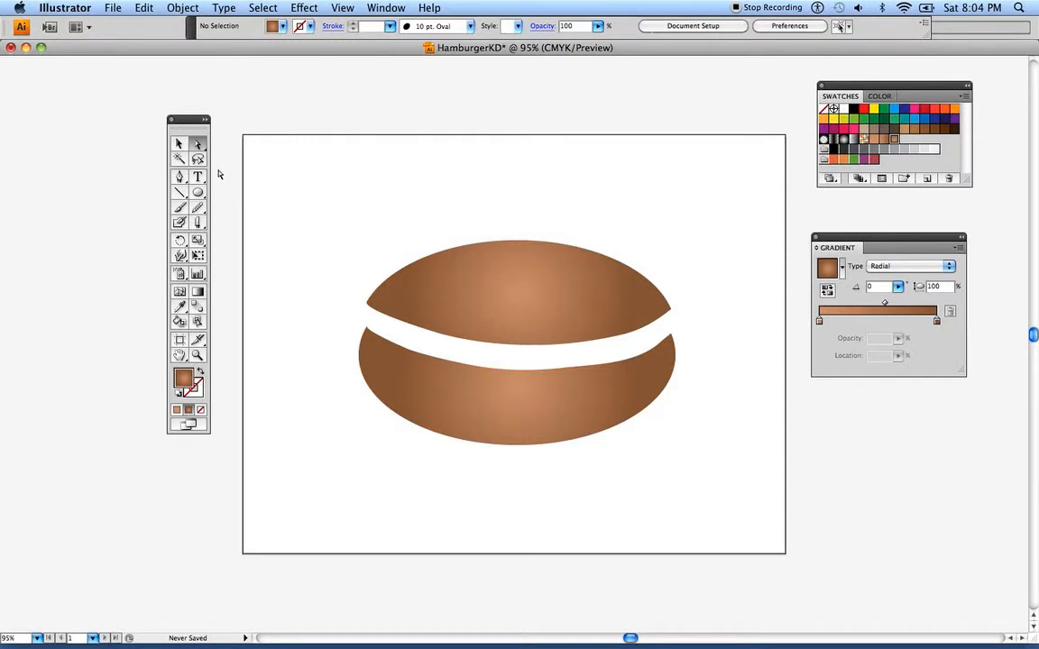
Draw a wide rounded rectangle above the buns for the patty and fill it with a solid dark brown swatch
left_click(178, 146)
left_click_drag(184, 118, 132, 123)
left_click(145, 205)
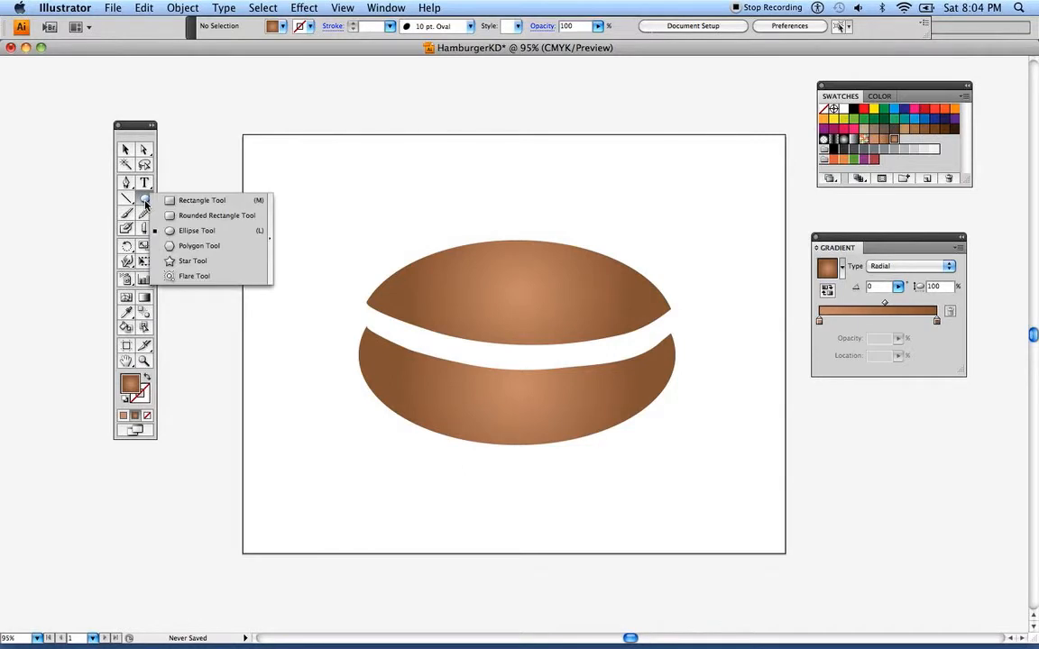
left_click(199, 217)
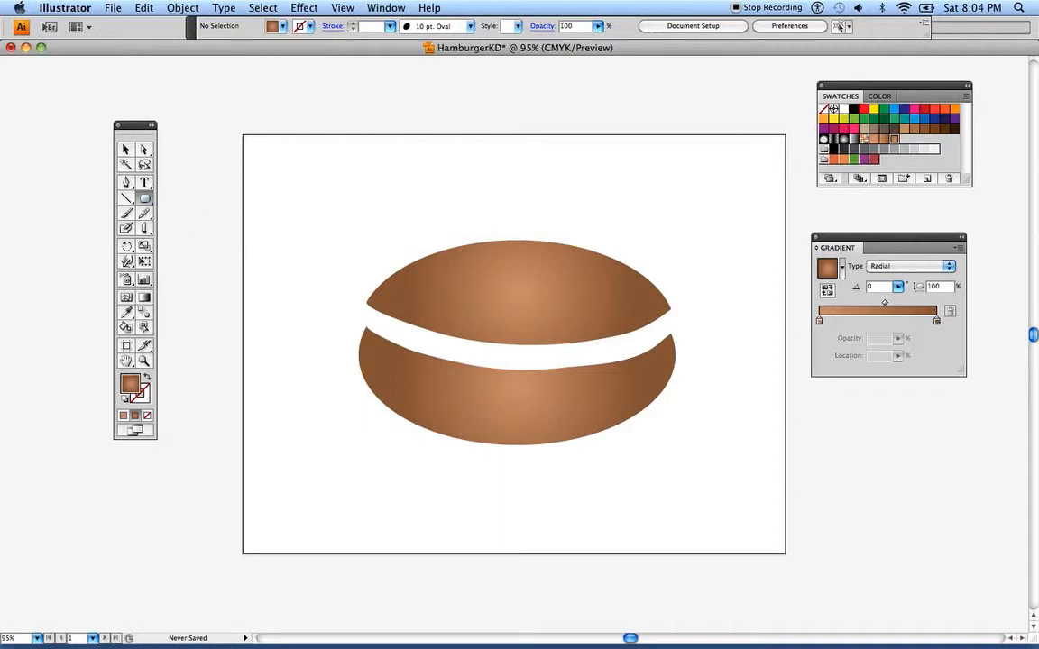
left_click_drag(325, 146, 676, 217)
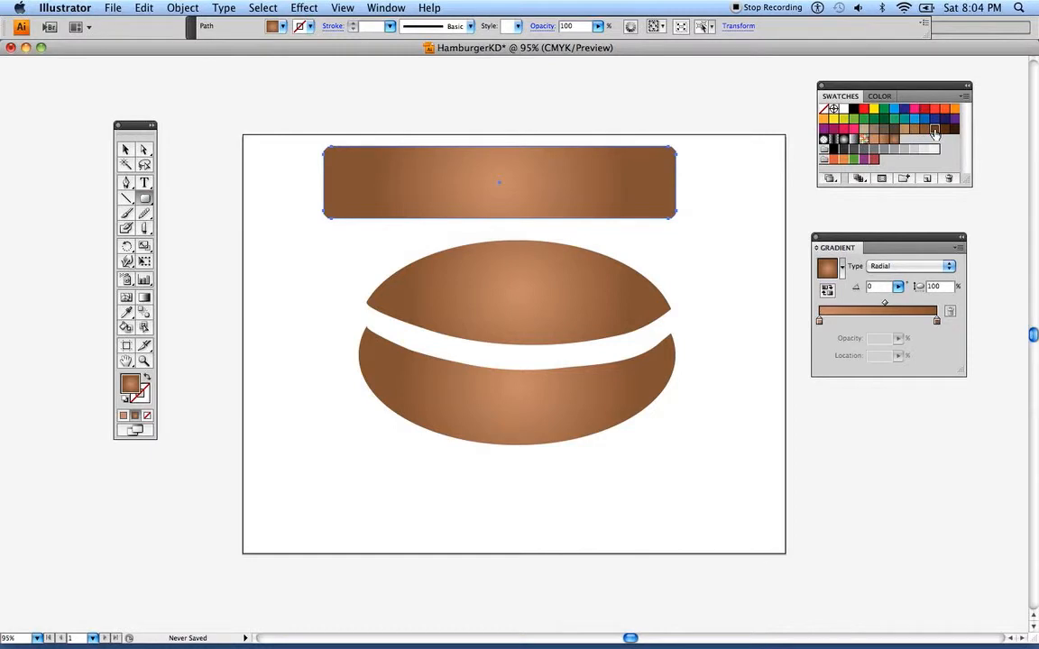
left_click(934, 128)
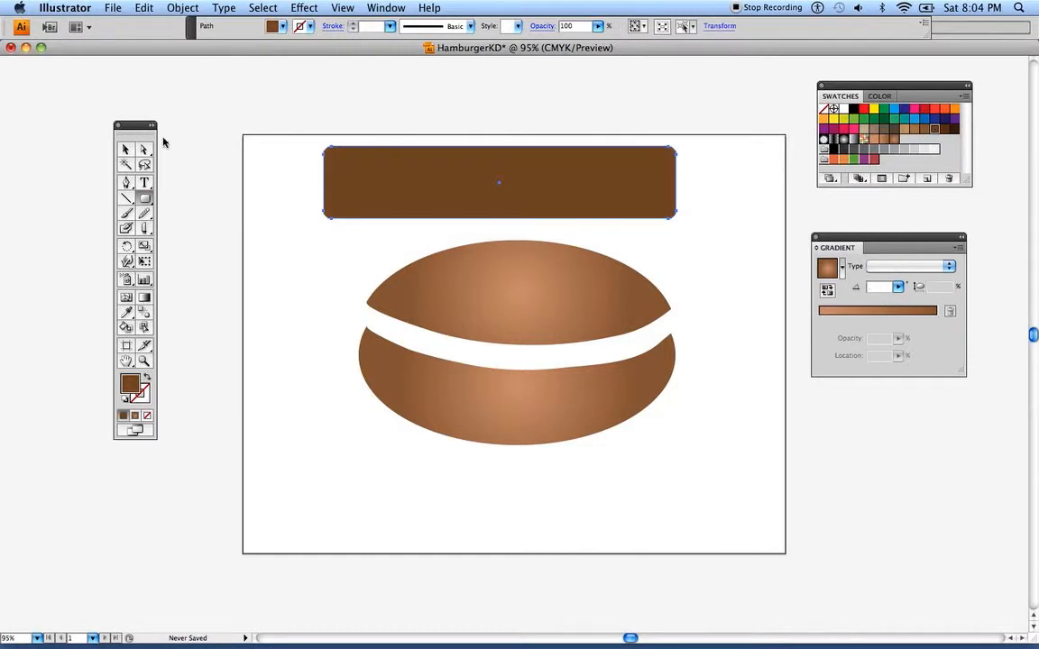
mouse_move(123, 124)
left_mouse_down()
mouse_move(112, 117)
mouse_move(133, 115)
left_mouse_up()
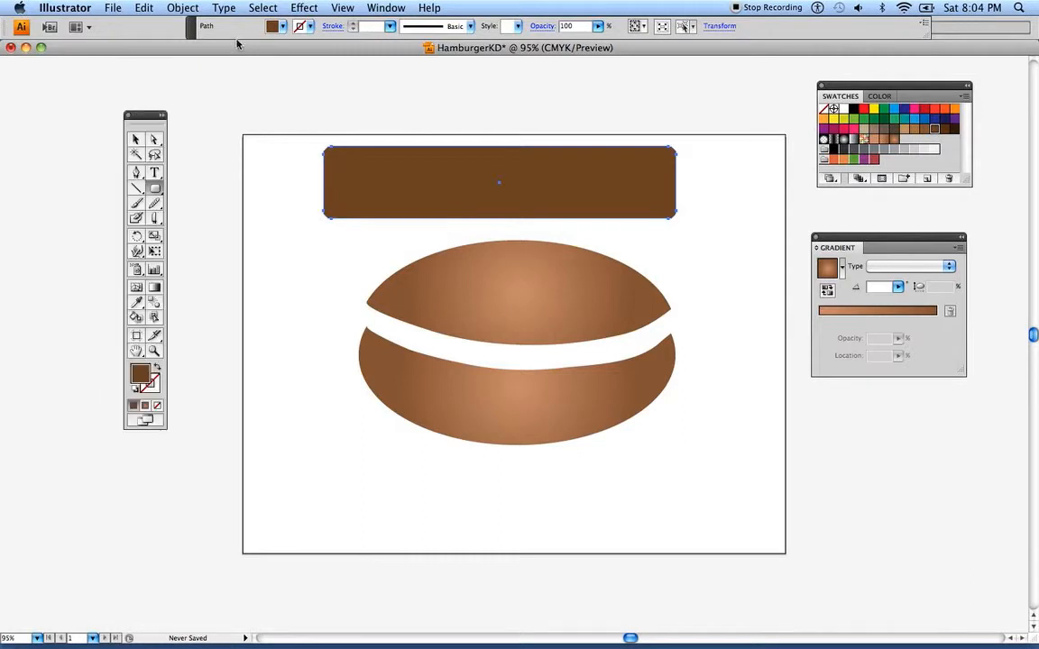
Open the Roughen distort effect for the brown rounded rectangle and turn on its preview
left_click(306, 8)
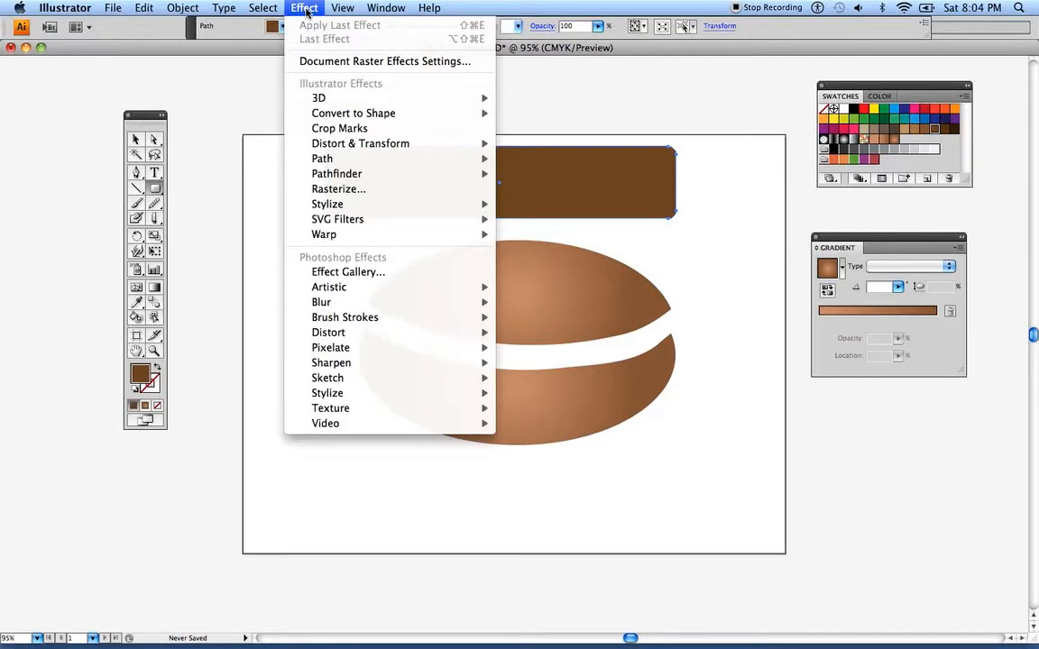
mouse_move(340, 180)
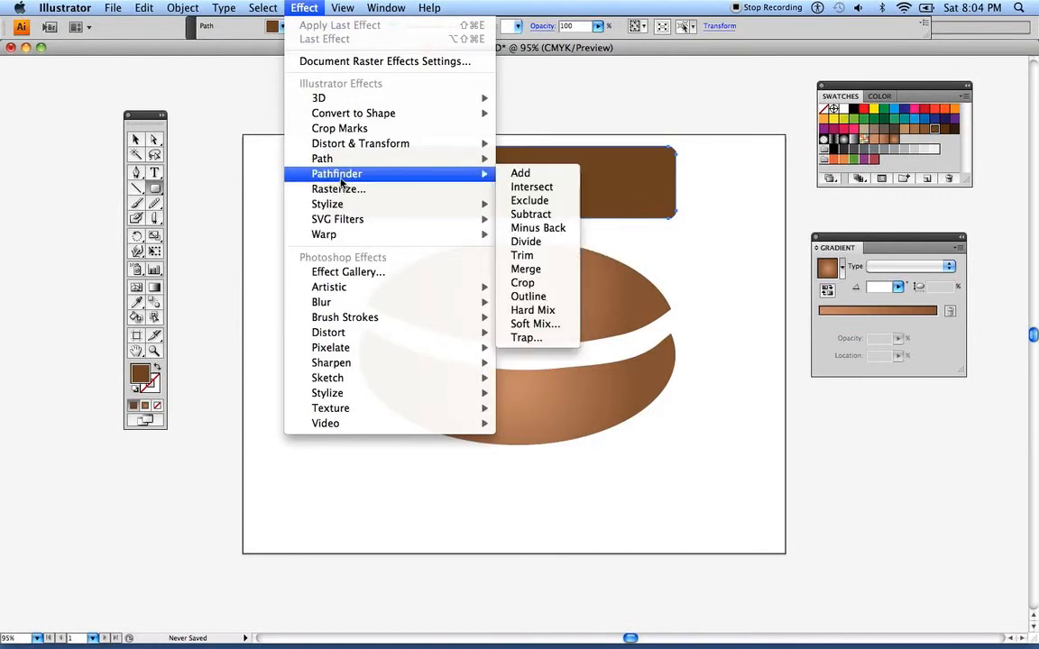
mouse_move(335, 144)
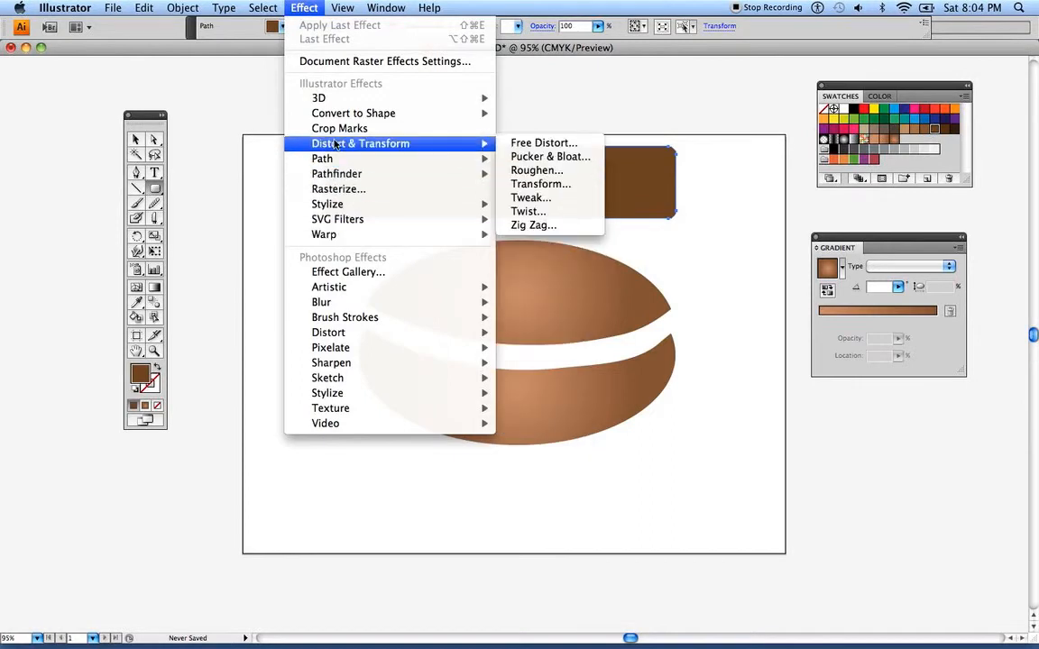
left_click(529, 171)
left_click_drag(471, 147, 438, 297)
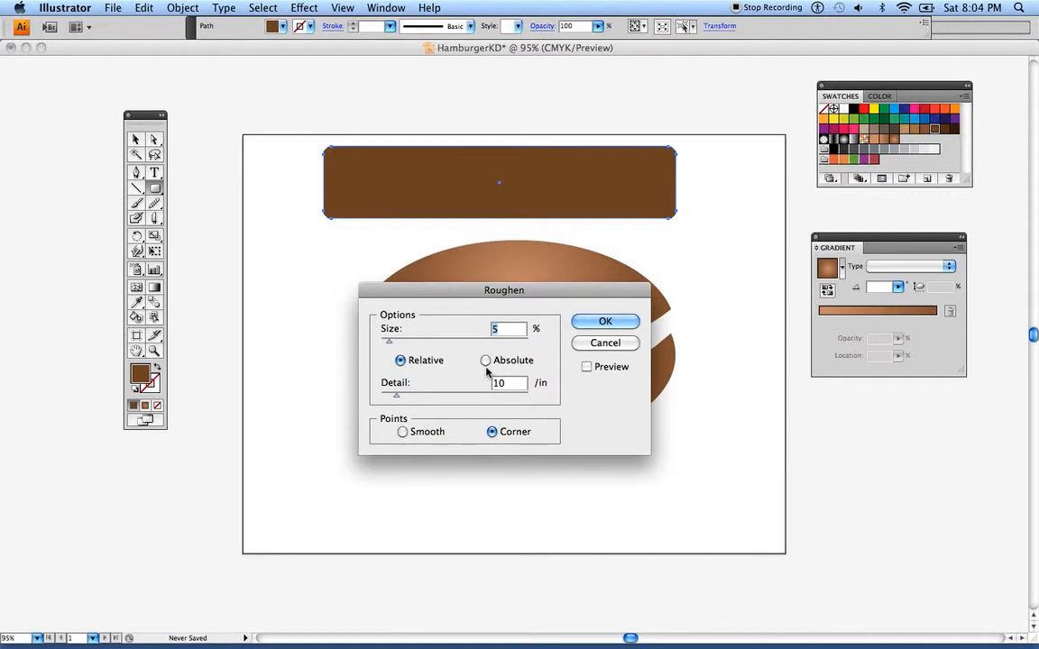
left_click(587, 367)
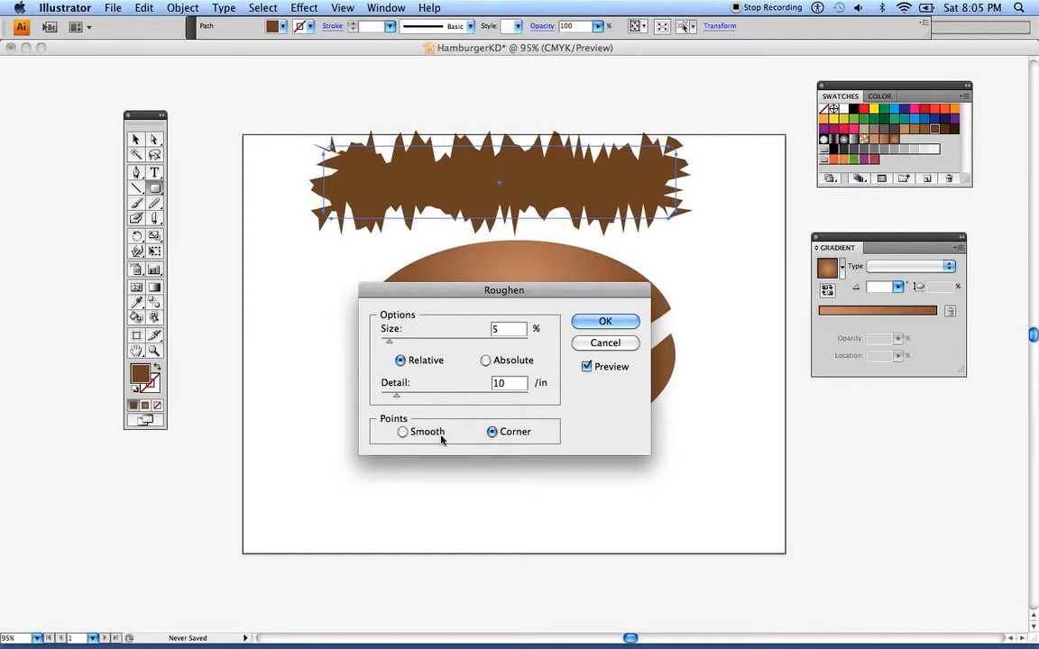
Apply Roughen to the brown rectangle with relative size 3%, detail 3/in and smooth points
left_click_drag(397, 399, 388, 398)
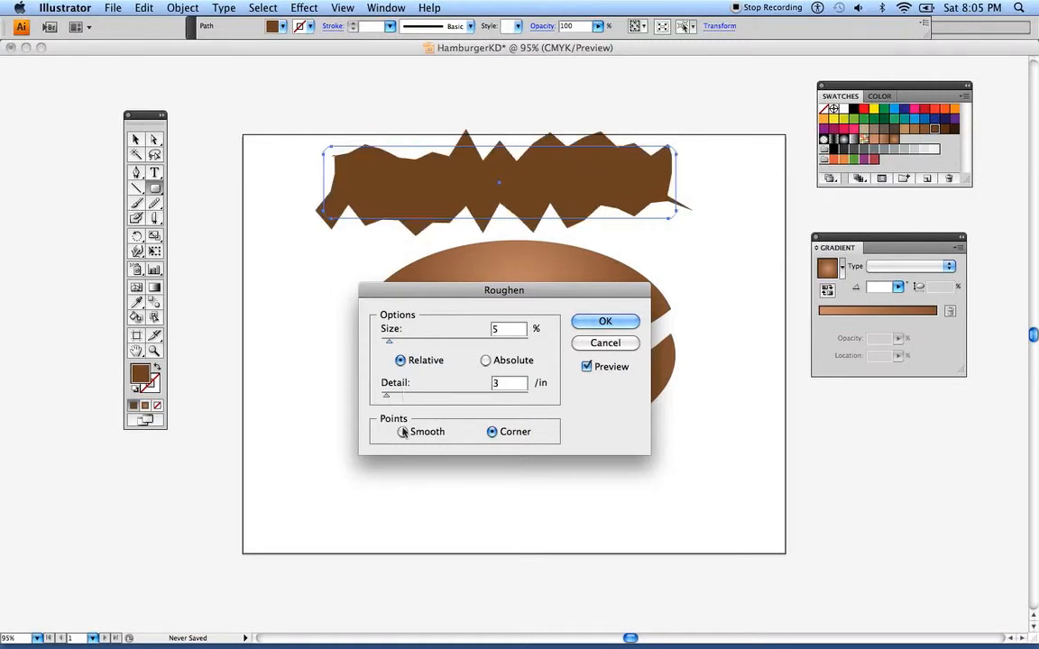
left_click(402, 432)
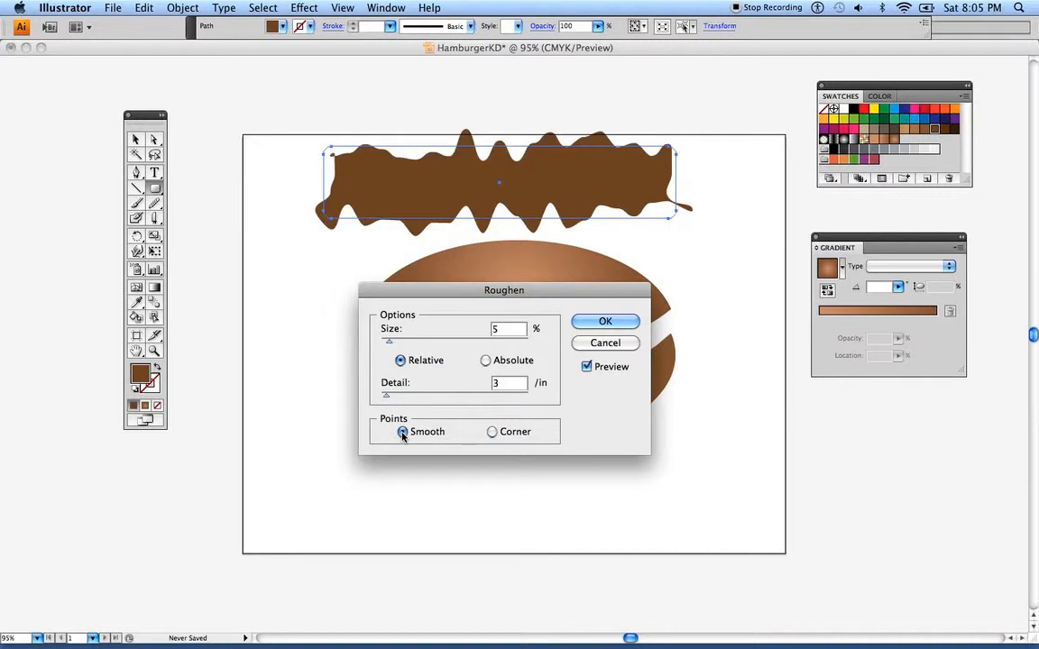
left_click_drag(389, 341, 386, 346)
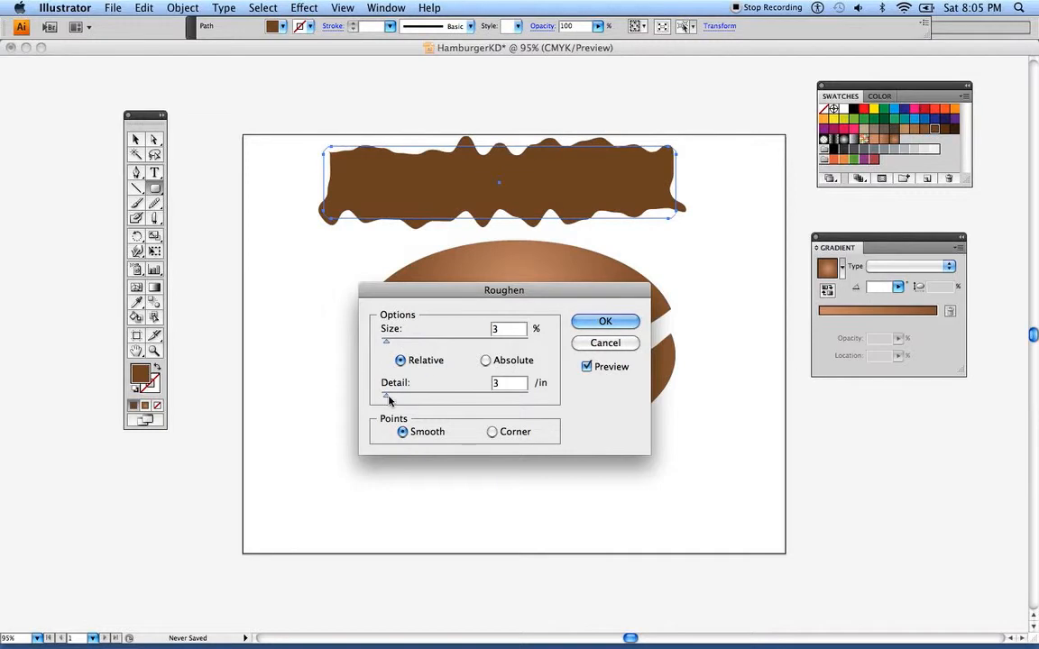
left_click_drag(387, 399, 386, 400)
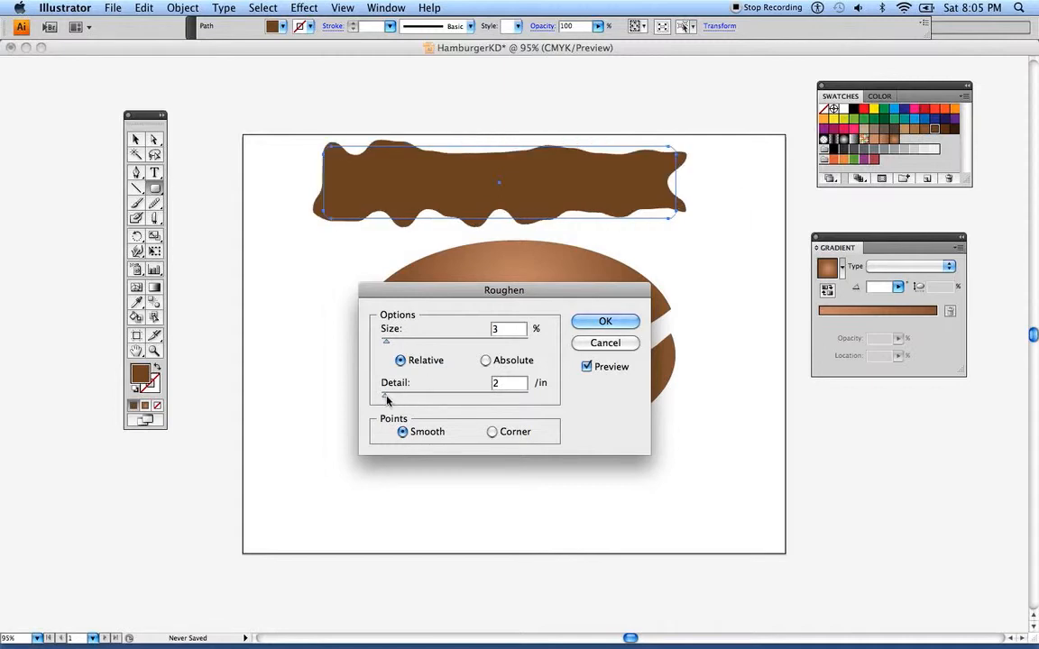
left_click(492, 431)
left_click(402, 431)
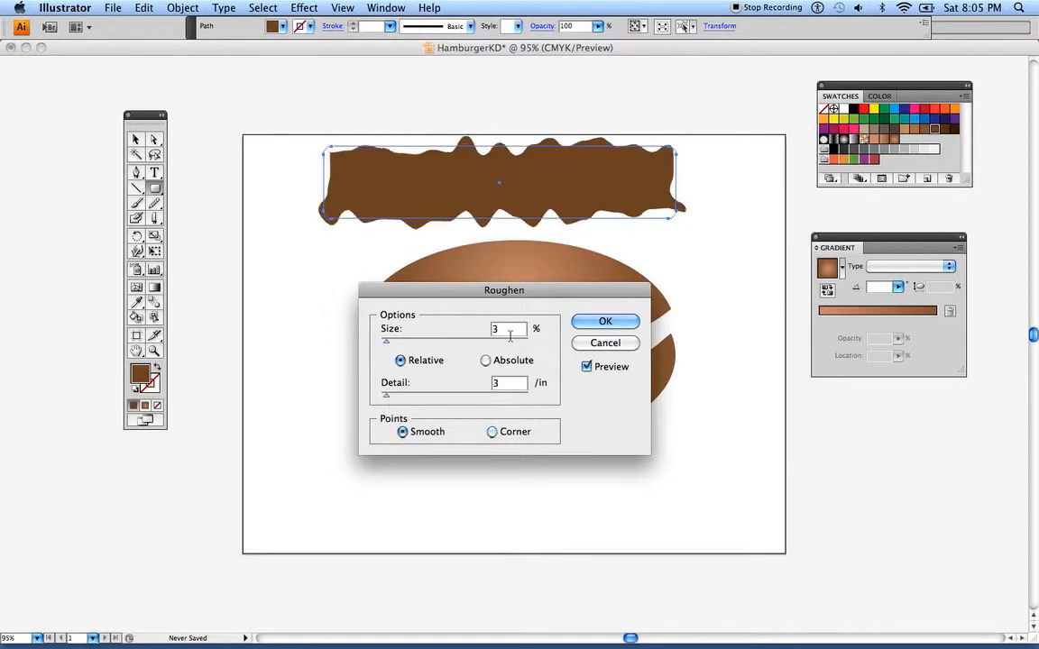
key("Return")
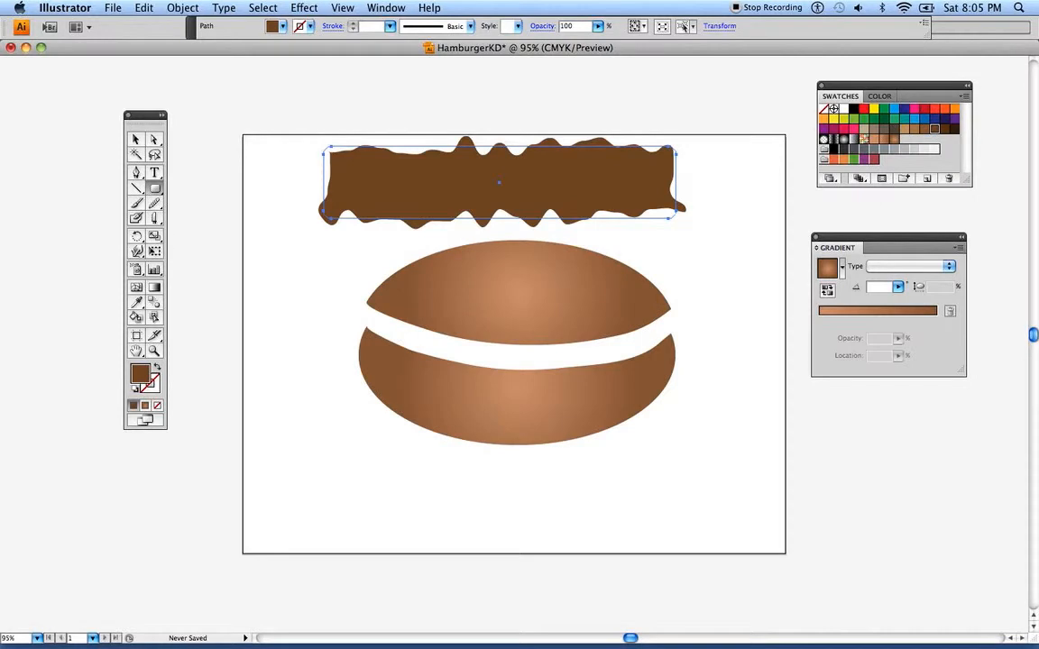
Enlarge the roughened patty slightly and move it into the gap between the two buns
left_click(136, 139)
left_click_drag(323, 147, 303, 142)
left_click_drag(398, 168, 433, 327)
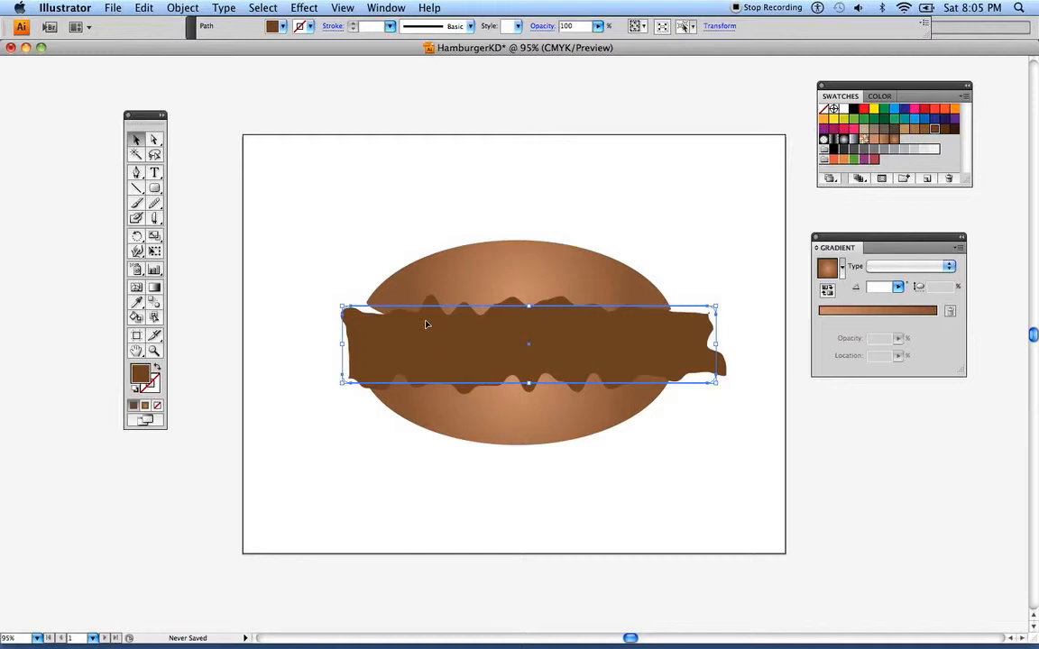
Bring the upper bun to the front so that it overlaps the patty
left_click(505, 259)
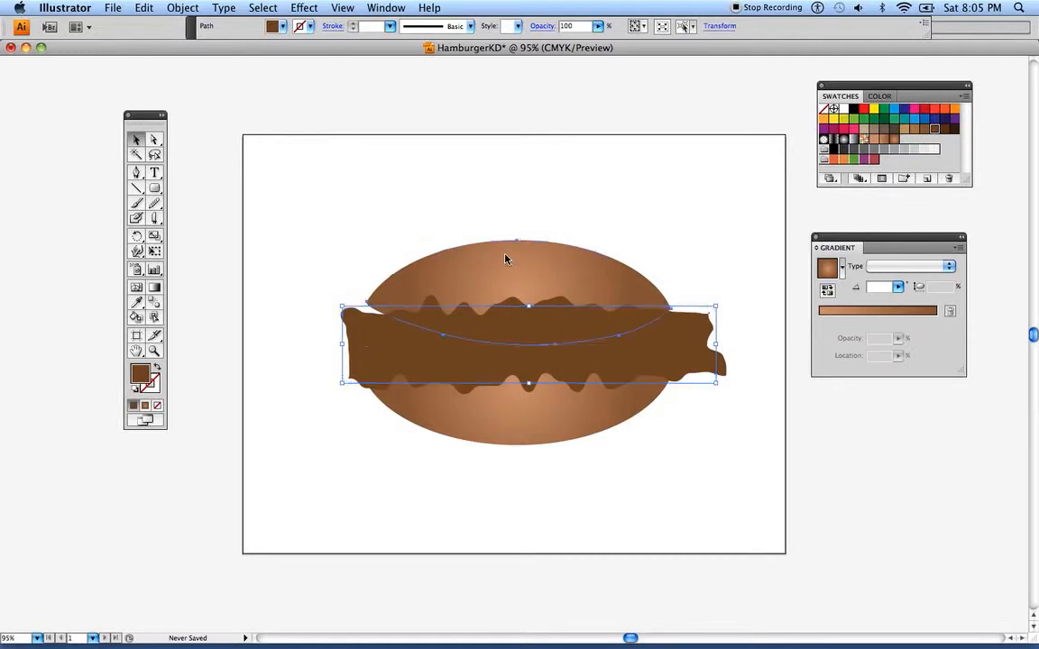
key("super+shift+bracketright")
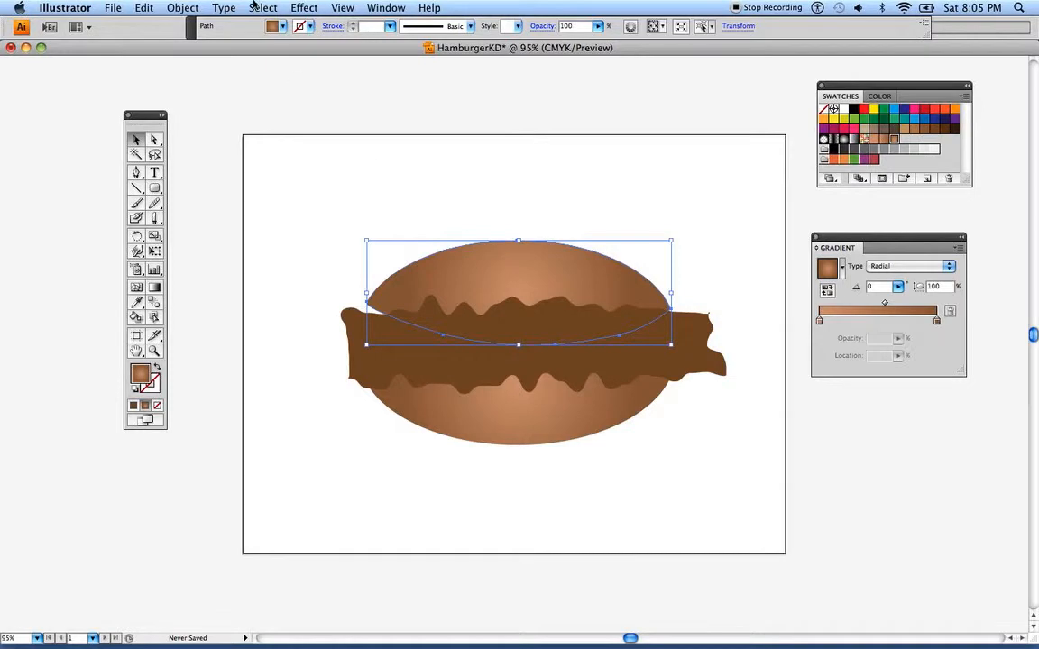
left_click(197, 8)
mouse_move(203, 40)
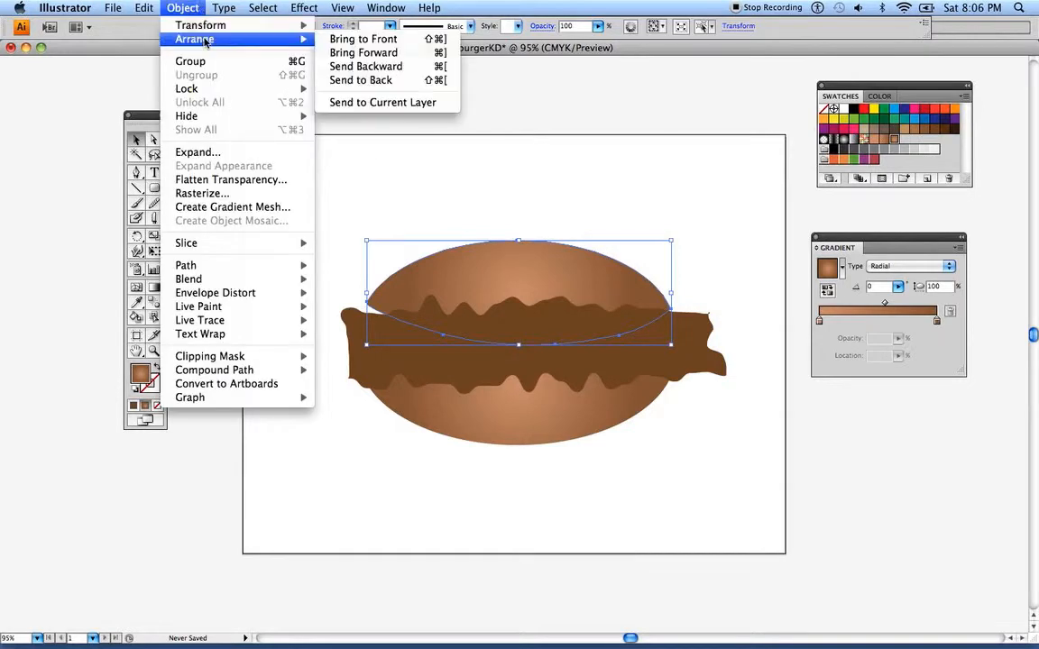
left_click(338, 41)
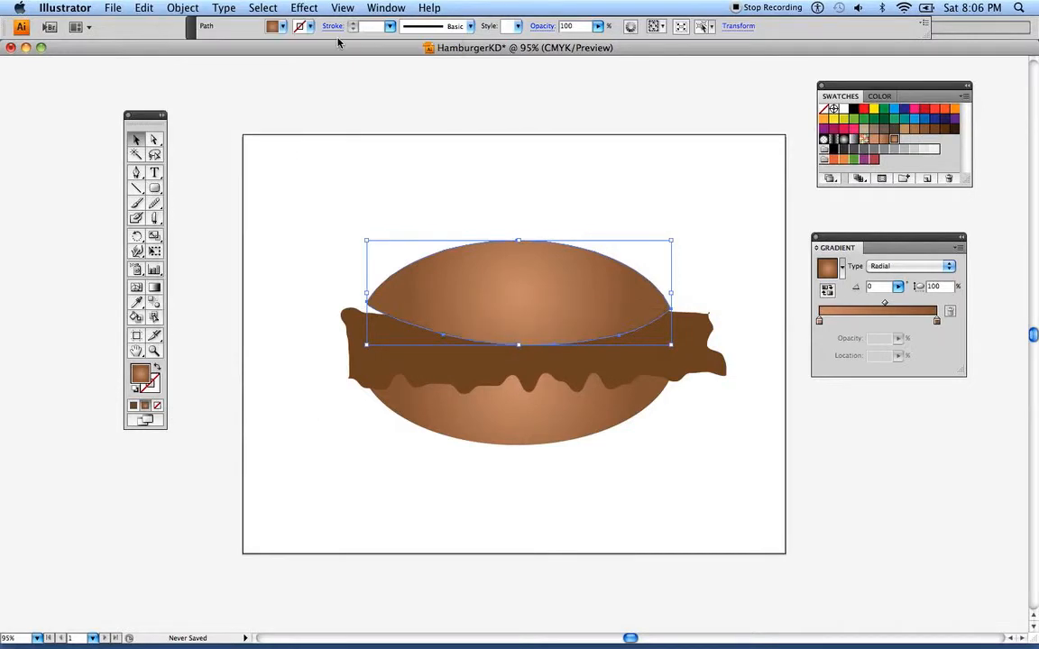
Nudge the patty and lower bun slightly up toward the upper bun, and narrow the patty
left_click(386, 212)
left_click_drag(358, 330, 367, 339)
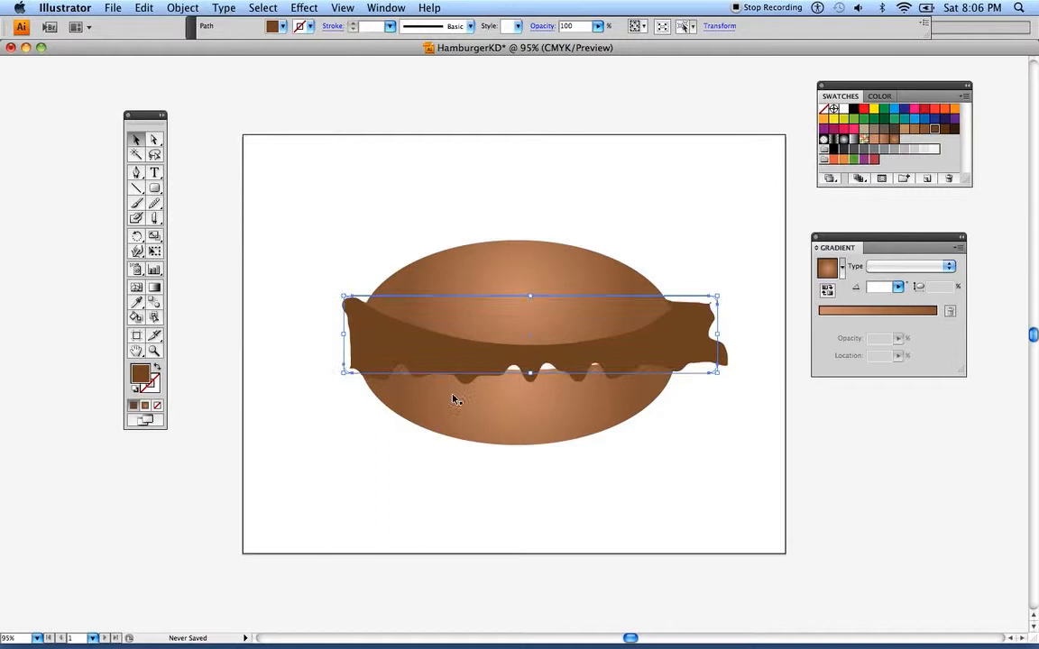
left_click(505, 408)
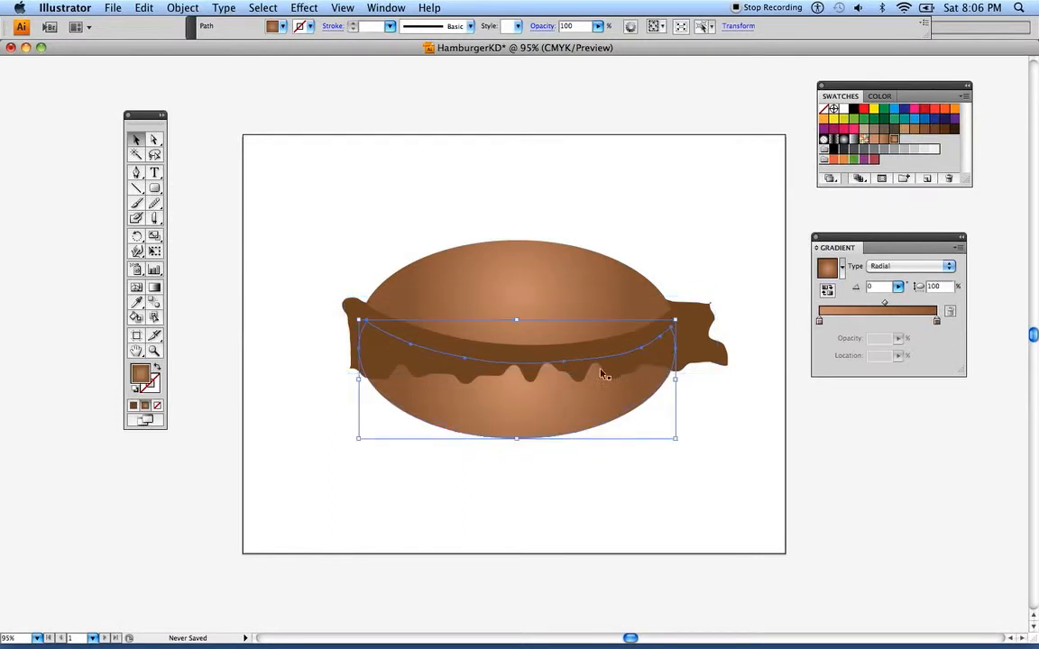
mouse_move(700, 343)
left_mouse_down()
mouse_move(712, 340)
mouse_move(683, 342)
left_mouse_up()
left_click(339, 270)
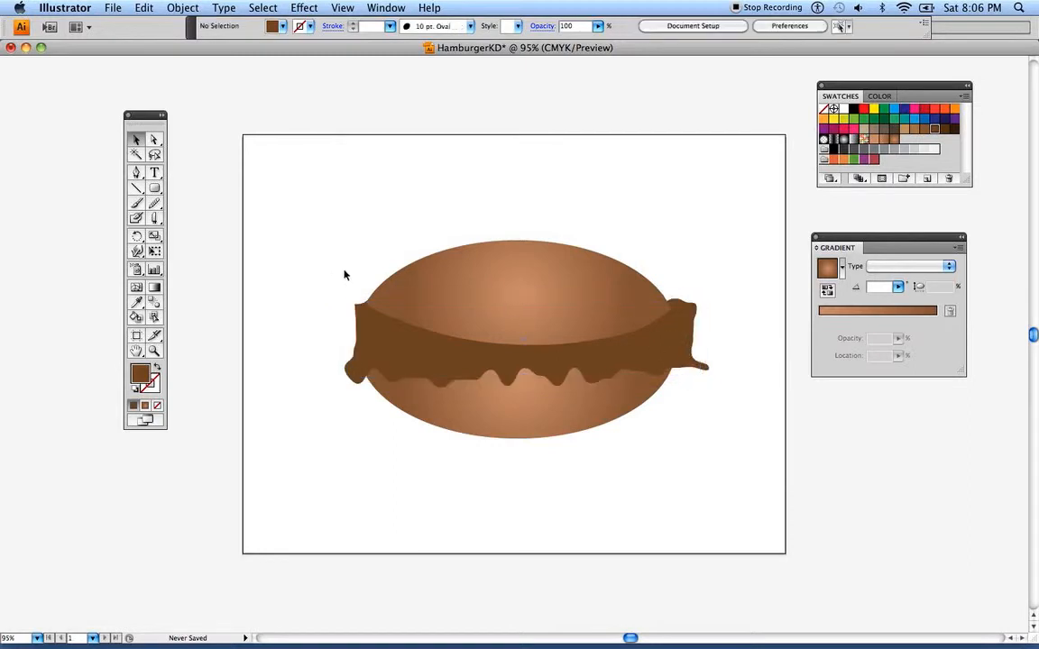
Fine-tune the patty's width and placement so it sticks out only slightly past both sides of the buns, and deselect it
left_click_drag(661, 347, 687, 343)
left_click(377, 280)
left_click(693, 348)
left_click(516, 377)
left_click(394, 357)
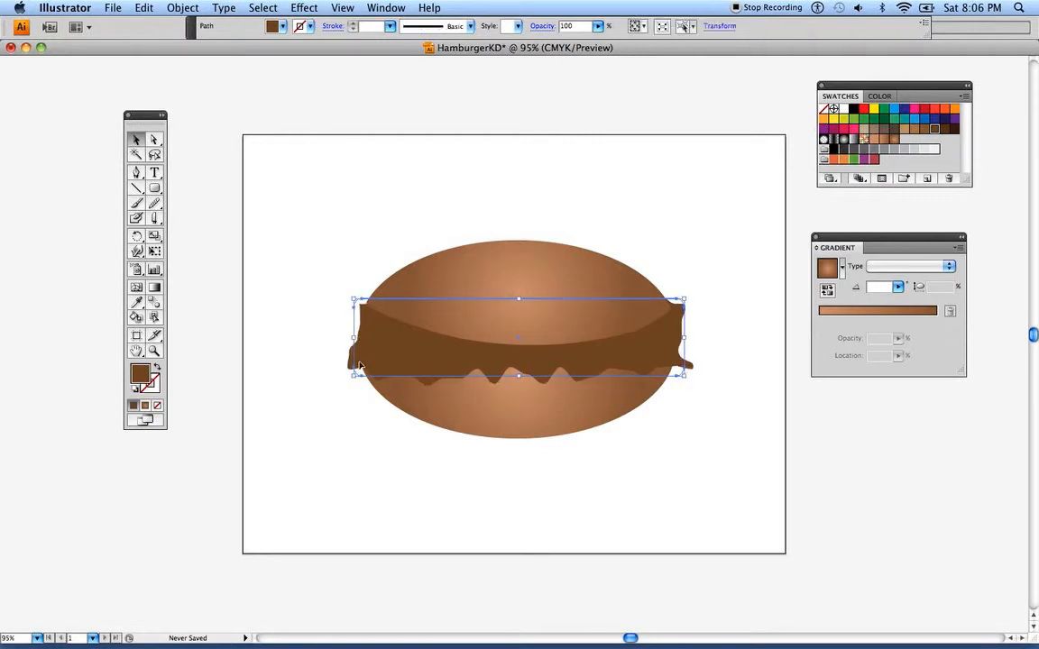
left_click(294, 348)
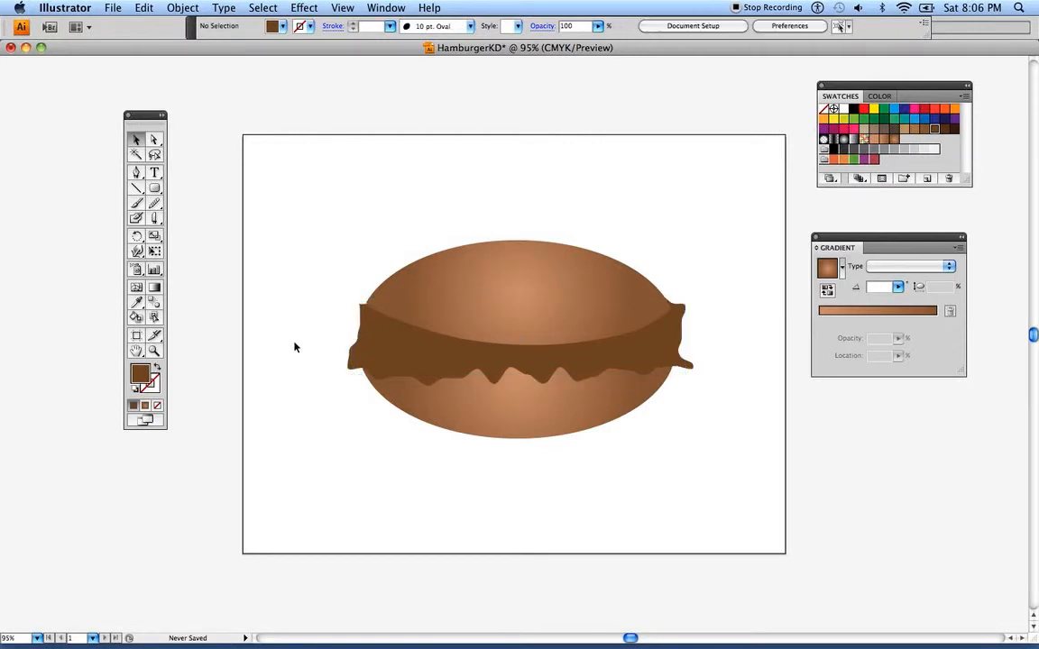
Recolour the patty with the next darker brown swatch and deselect it
left_click(361, 323)
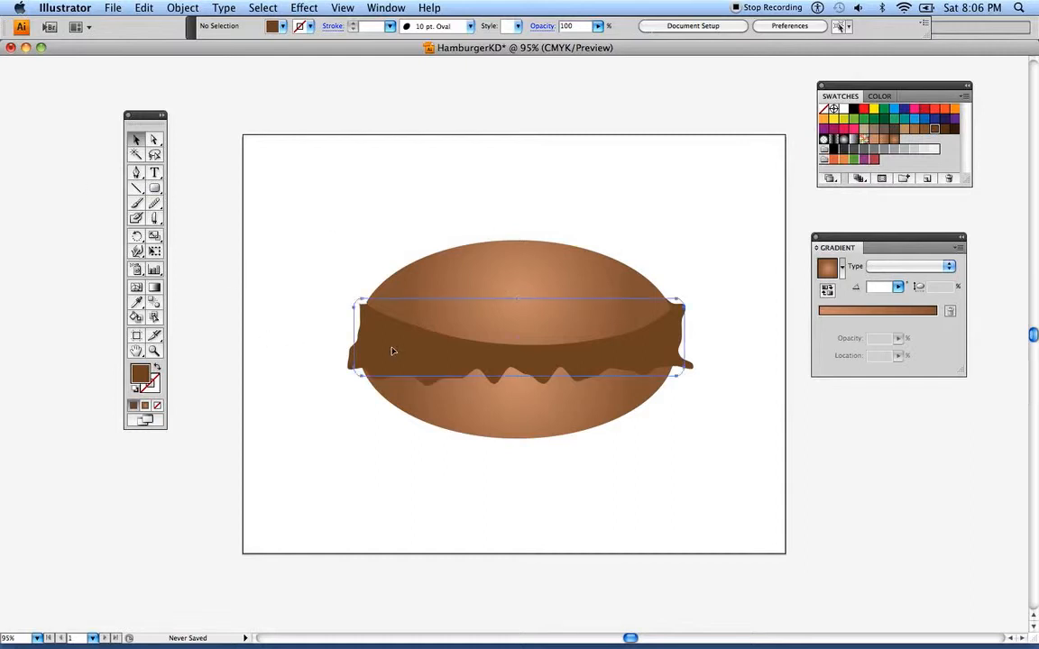
left_click(945, 128)
left_click(569, 174)
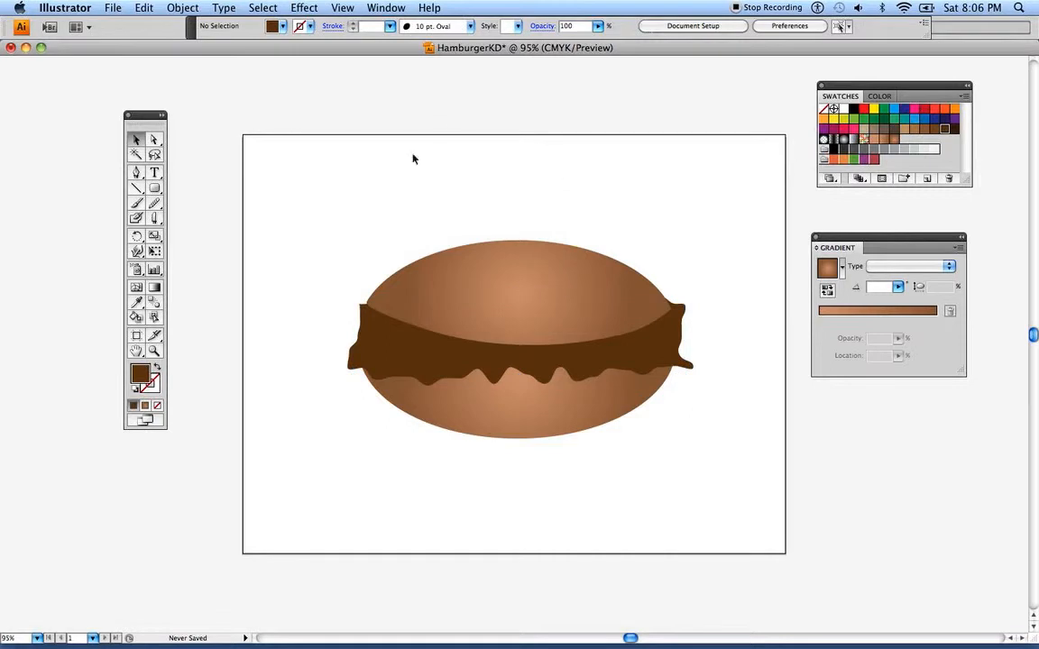
Move the whole hamburger, both buns and the patty, slightly lower on the artboard and deselect it
left_click_drag(317, 177, 586, 469)
left_click_drag(532, 329, 533, 362)
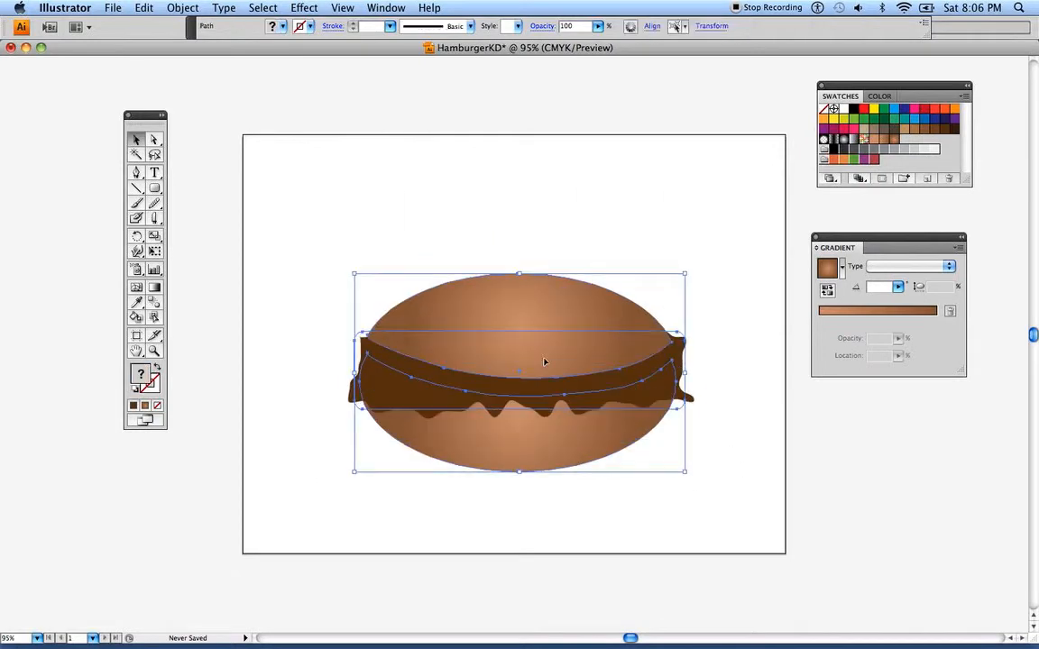
left_click(321, 236)
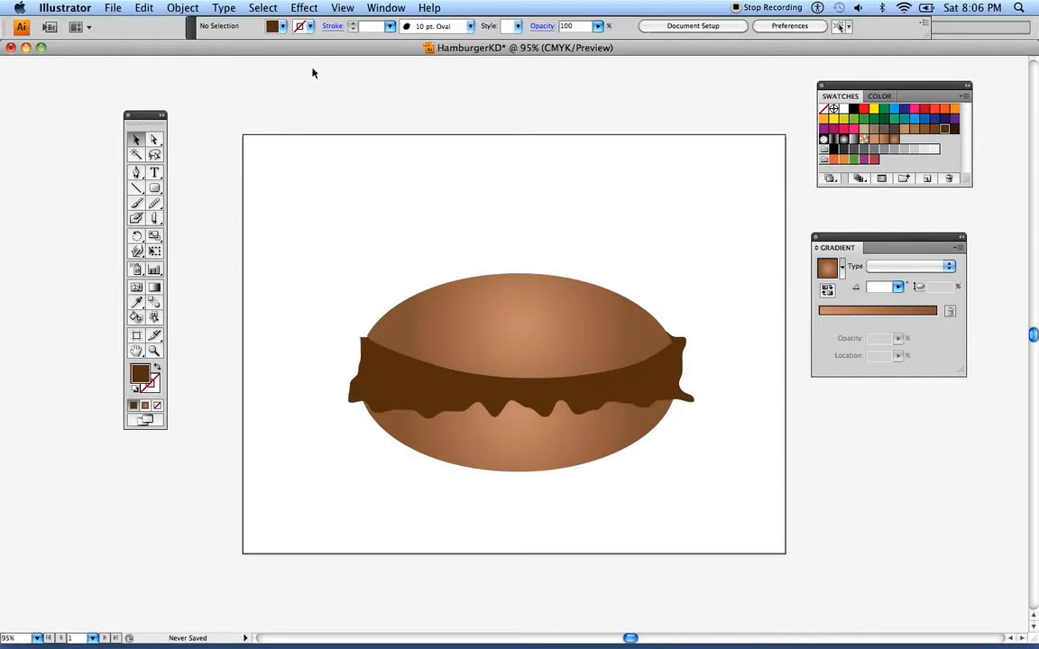
Show the Pathfinder panel and place it beside the Swatches panel
left_click(386, 9)
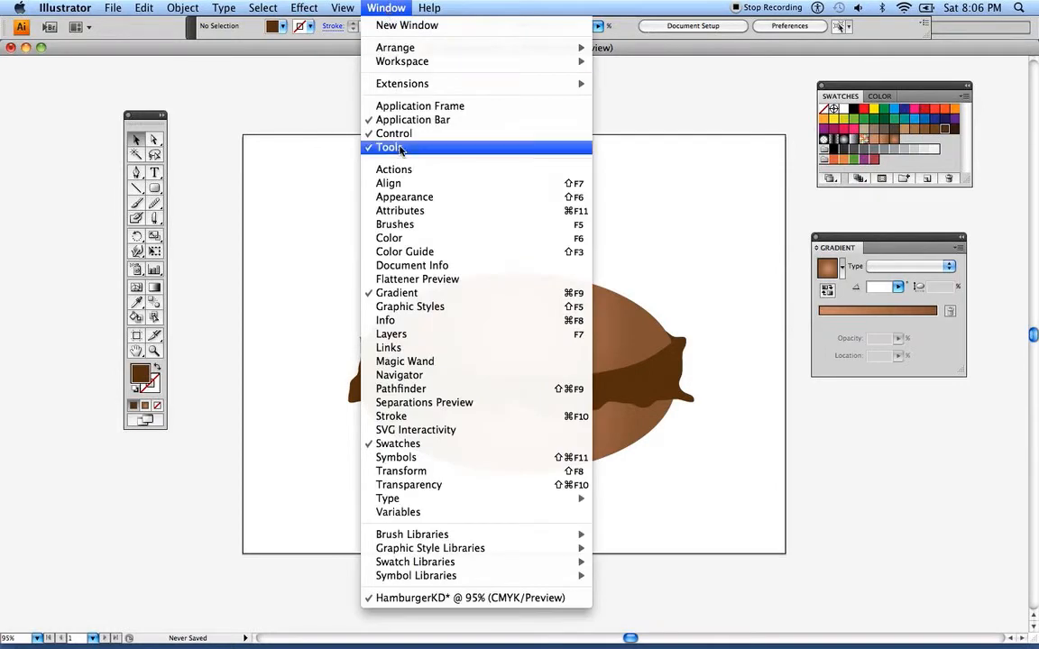
left_click(399, 388)
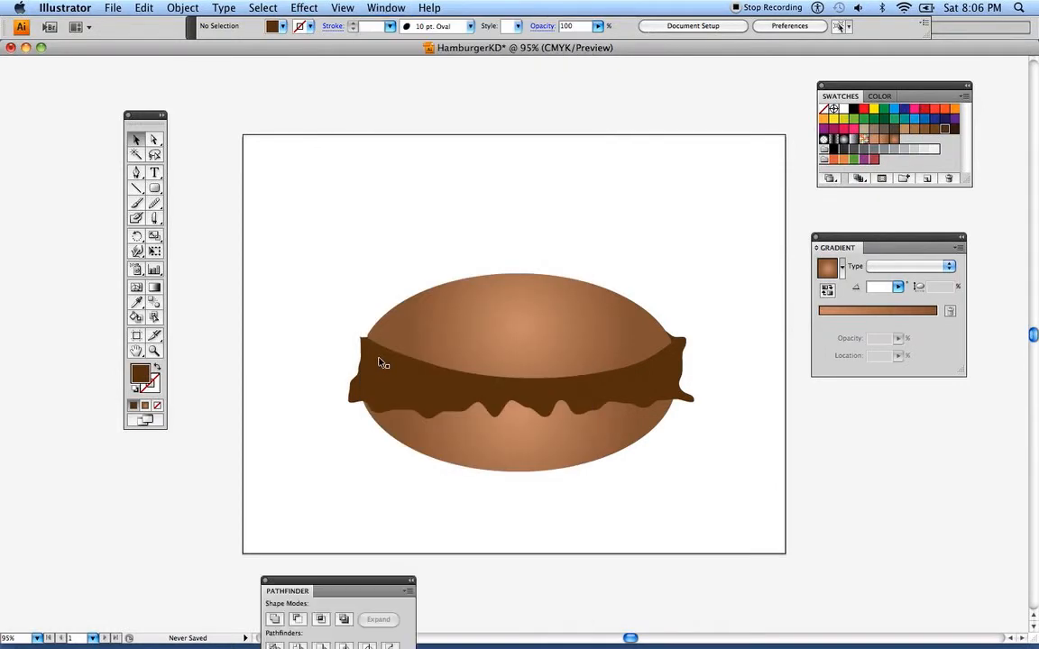
left_click_drag(302, 585, 665, 92)
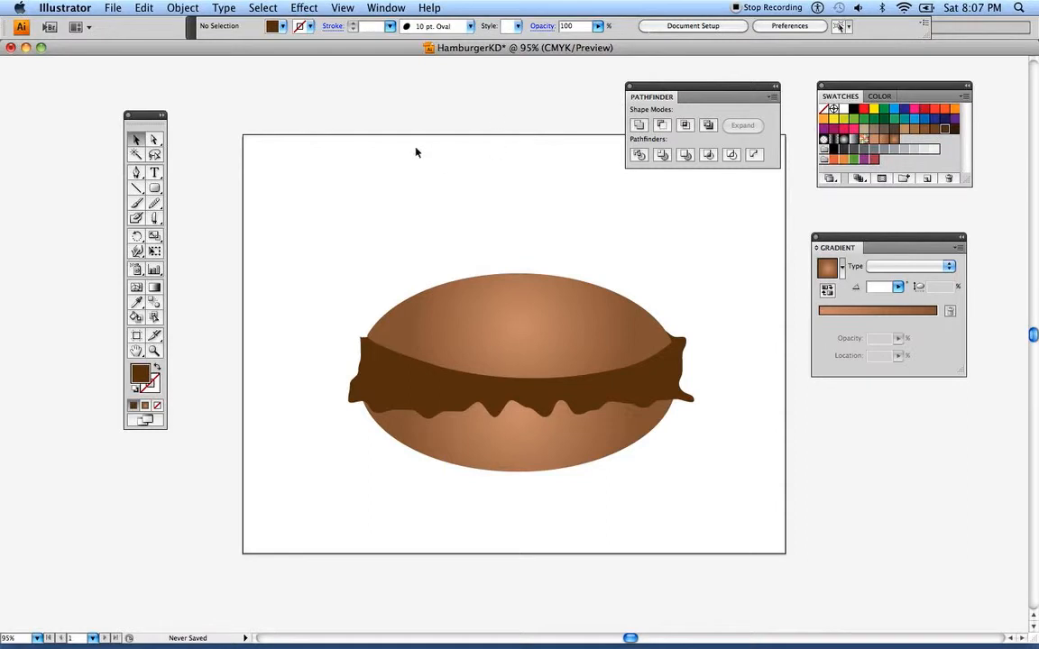
Draw a flat ellipse above the hamburger's upper left with the Ellipse tool and fill it with the orange-red swatch
left_click(156, 189)
left_click(158, 191)
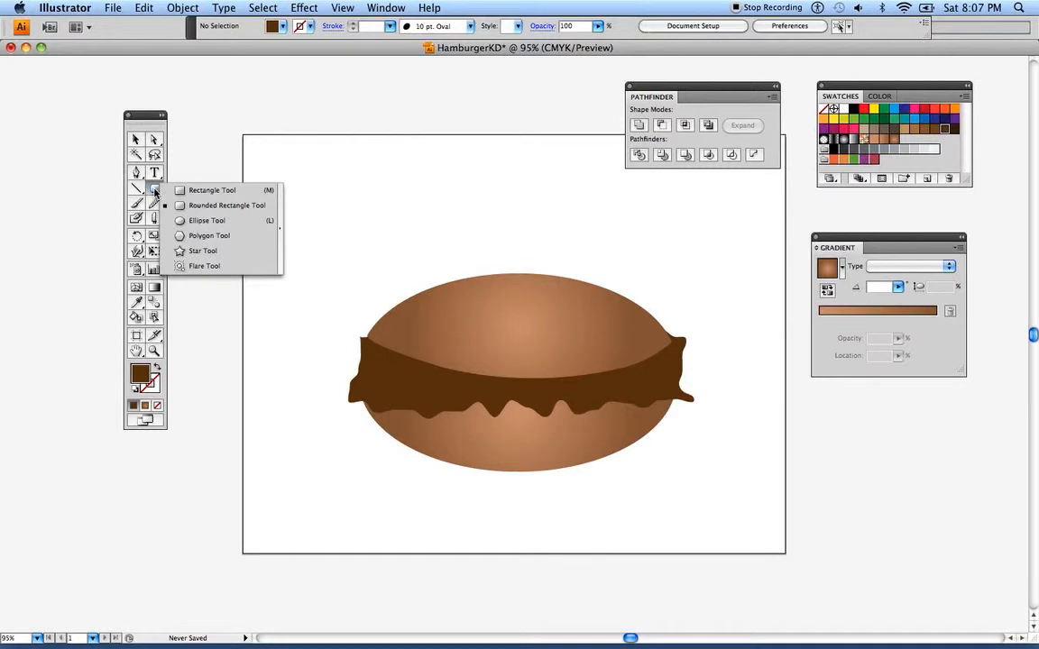
left_click(190, 221)
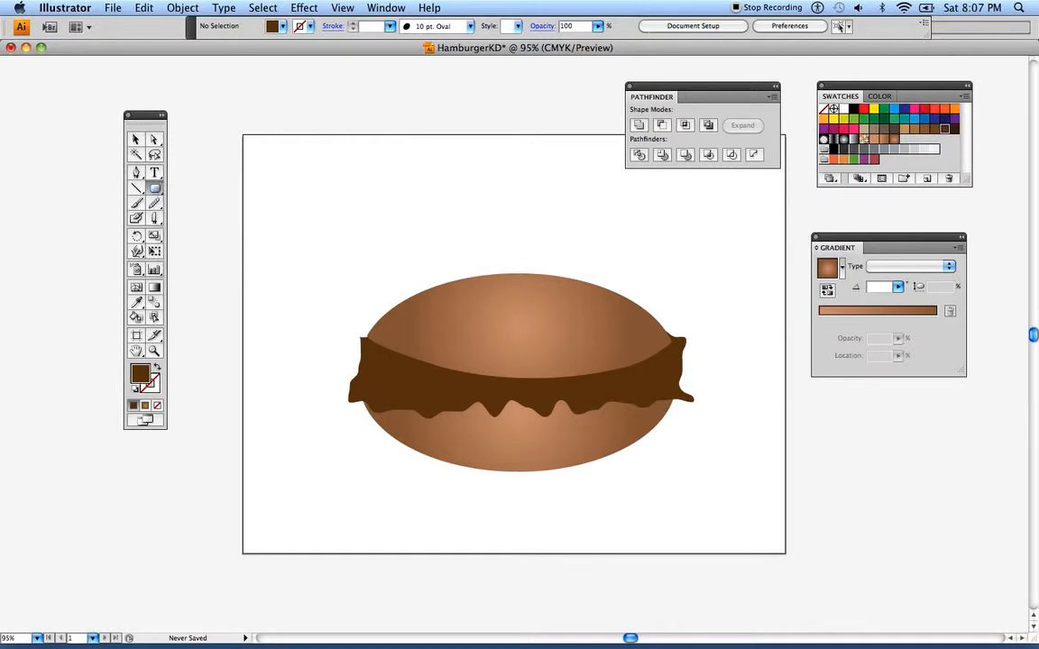
left_click_drag(300, 183, 465, 237)
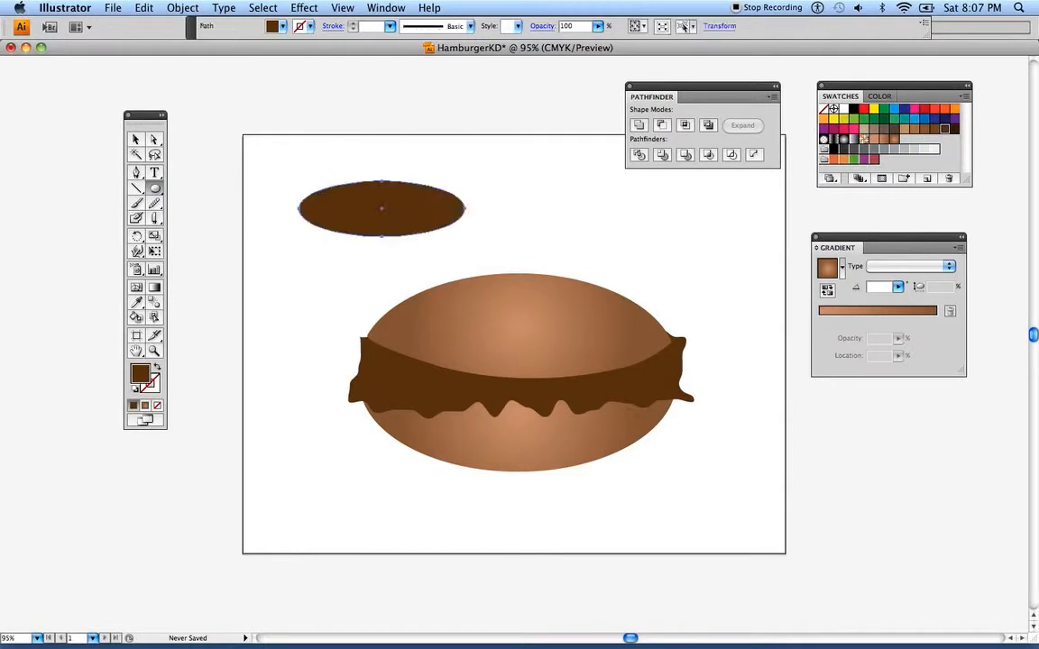
left_click(864, 110)
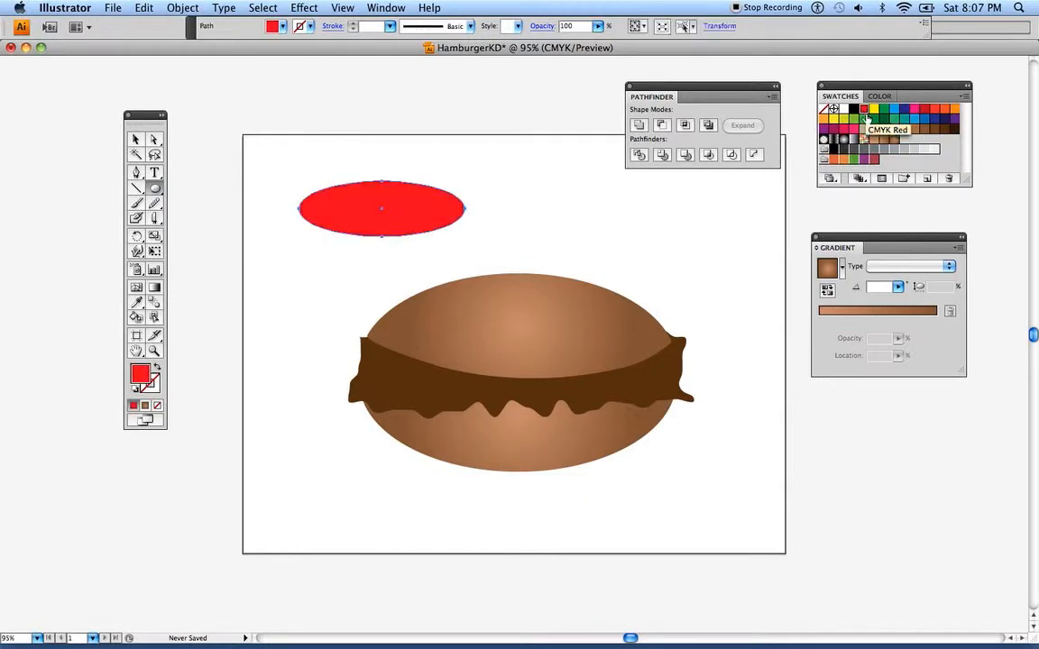
left_click(935, 109)
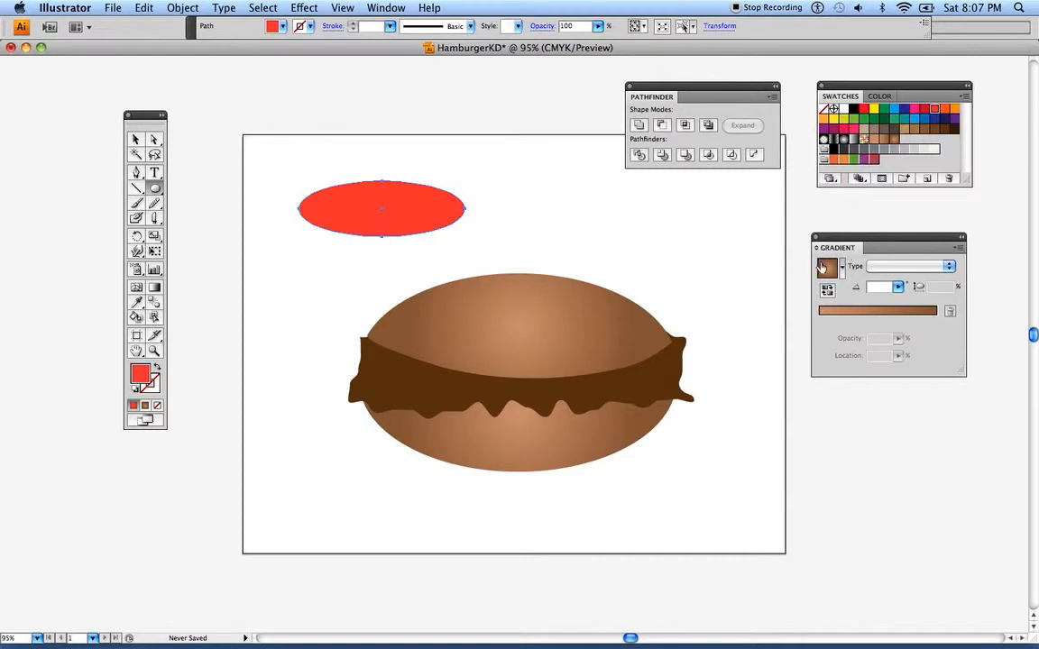
Fill the ellipse with a radial gradient from an orange centre to an orange-red edge, with the midpoint at 35.58%
left_click_drag(826, 246, 828, 193)
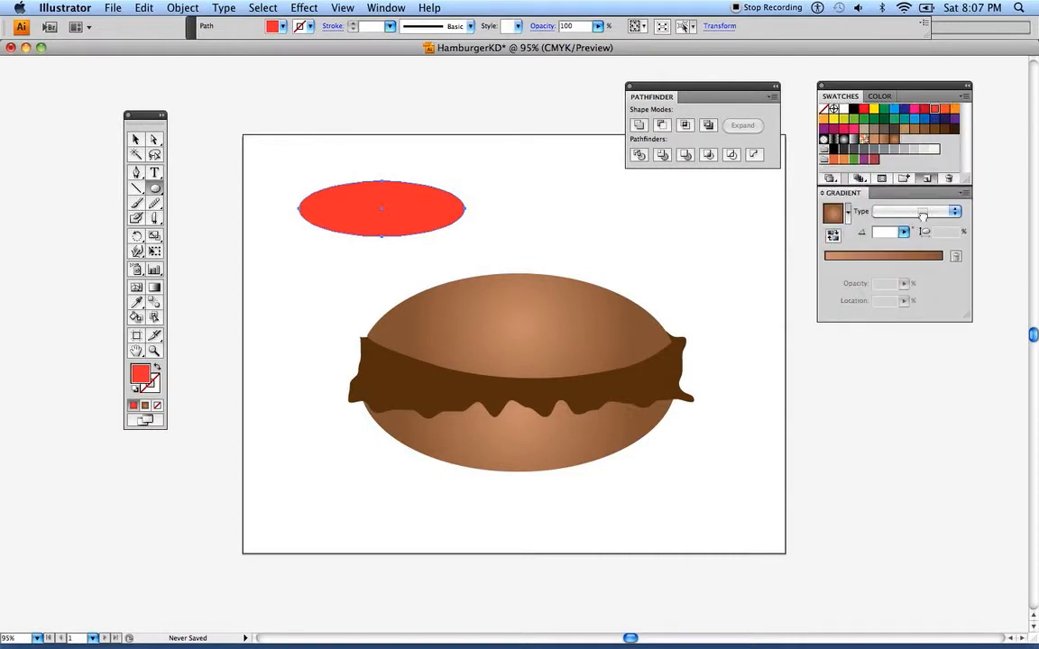
left_click(922, 253)
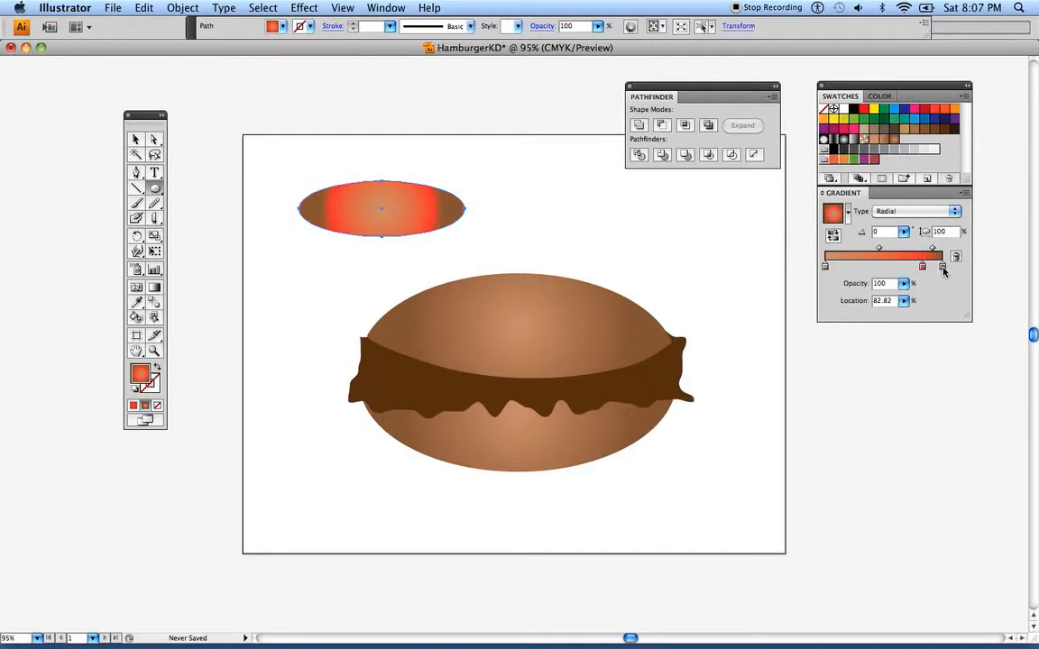
left_click(923, 267)
left_click_drag(923, 268, 942, 267)
left_click_drag(956, 110, 825, 268)
left_click_drag(883, 252, 867, 254)
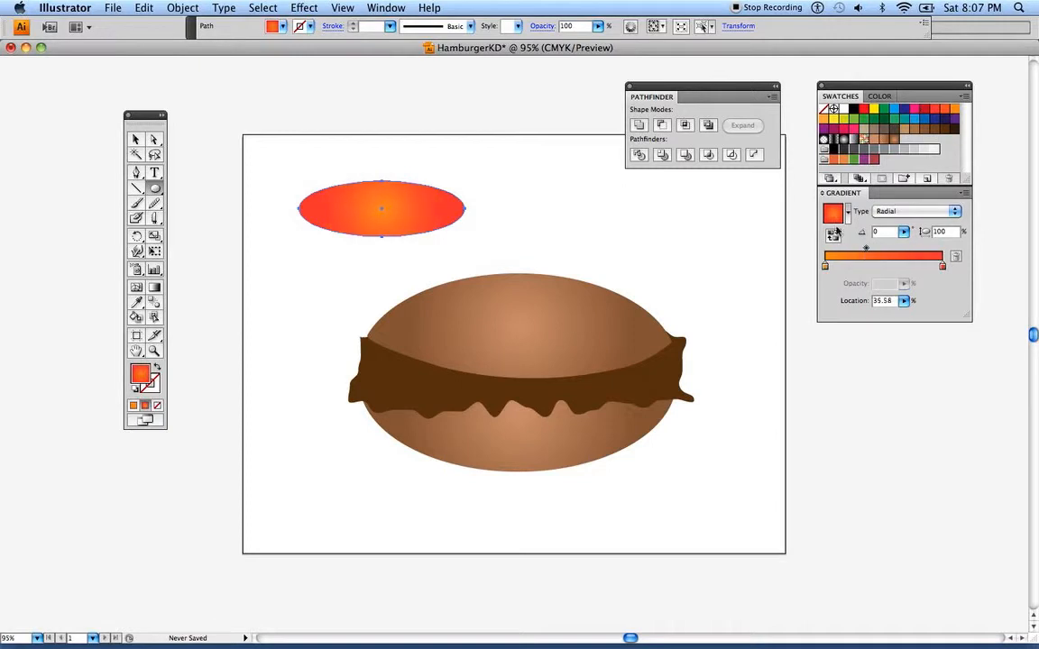
Save the radial gradient as a swatch, and change the ellipse's gradient type to Linear, saving that version as a swatch too
left_click_drag(833, 218, 904, 143)
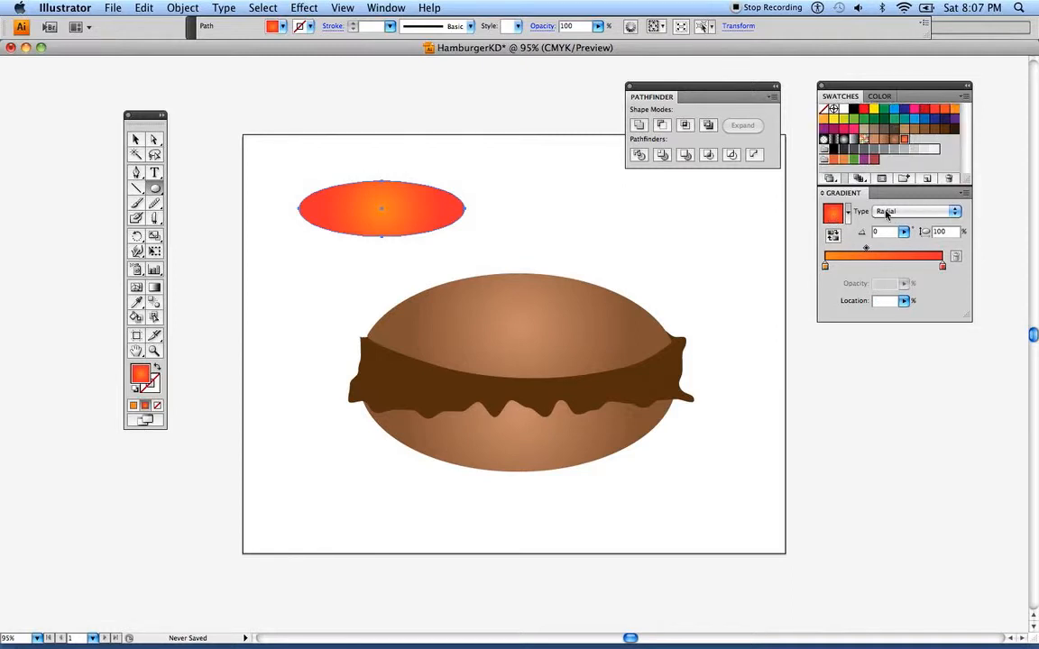
left_click(893, 211)
left_click(884, 221)
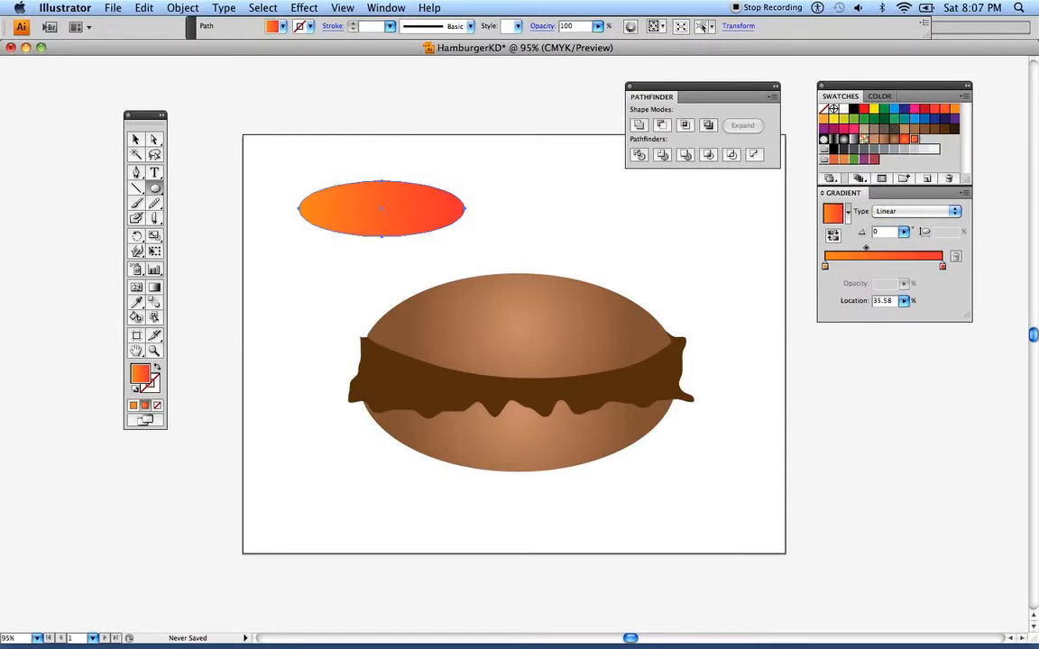
Copy and paste the gradient ellipse, move the copy above the original and scale it down slightly
left_click_drag(136, 114, 152, 115)
left_click(151, 138)
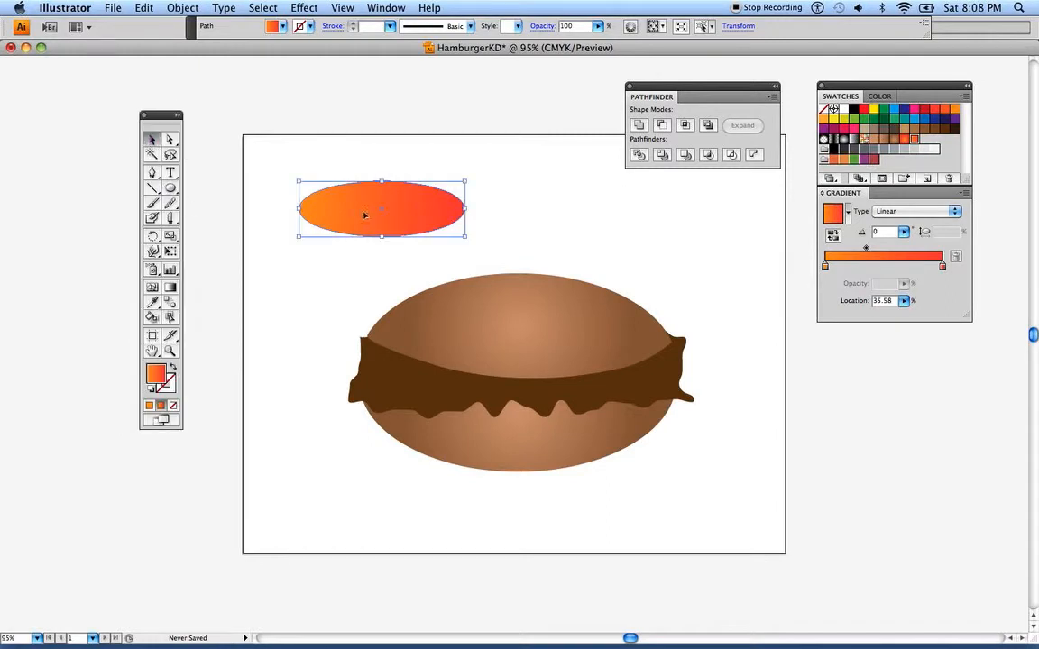
left_click(145, 11)
left_click(154, 75)
left_click(144, 9)
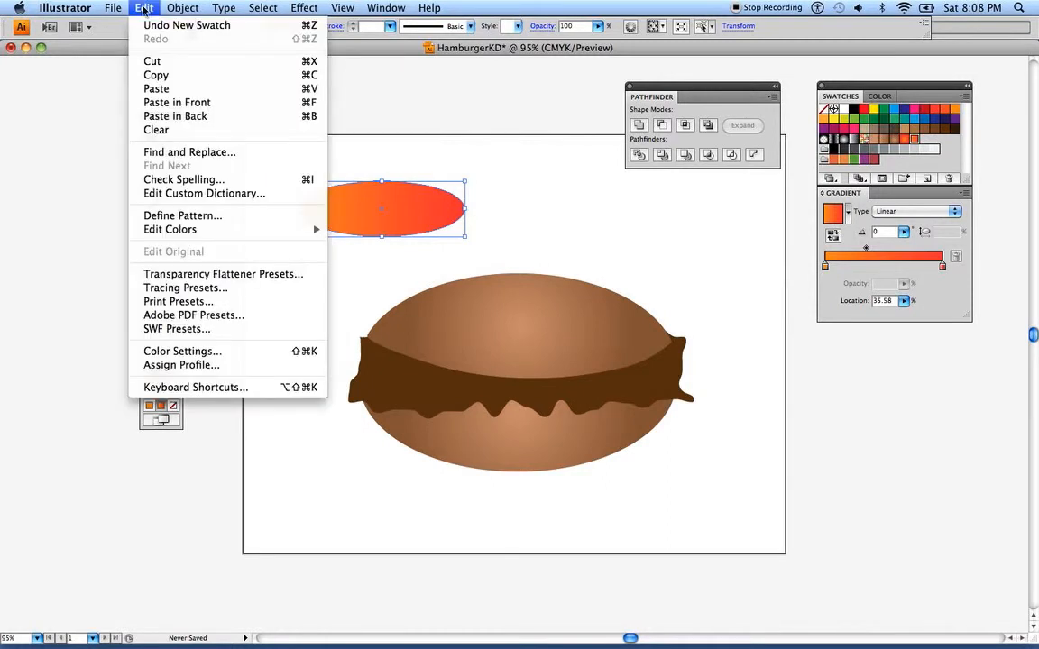
left_click(149, 89)
left_click_drag(466, 307, 455, 158)
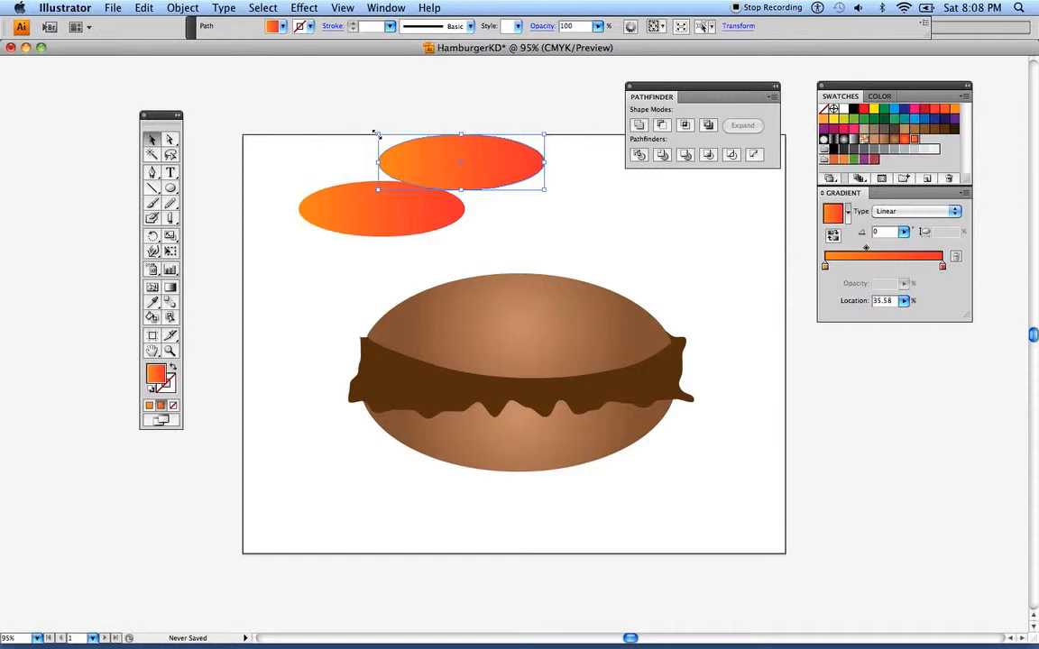
left_click_drag(376, 133, 401, 143)
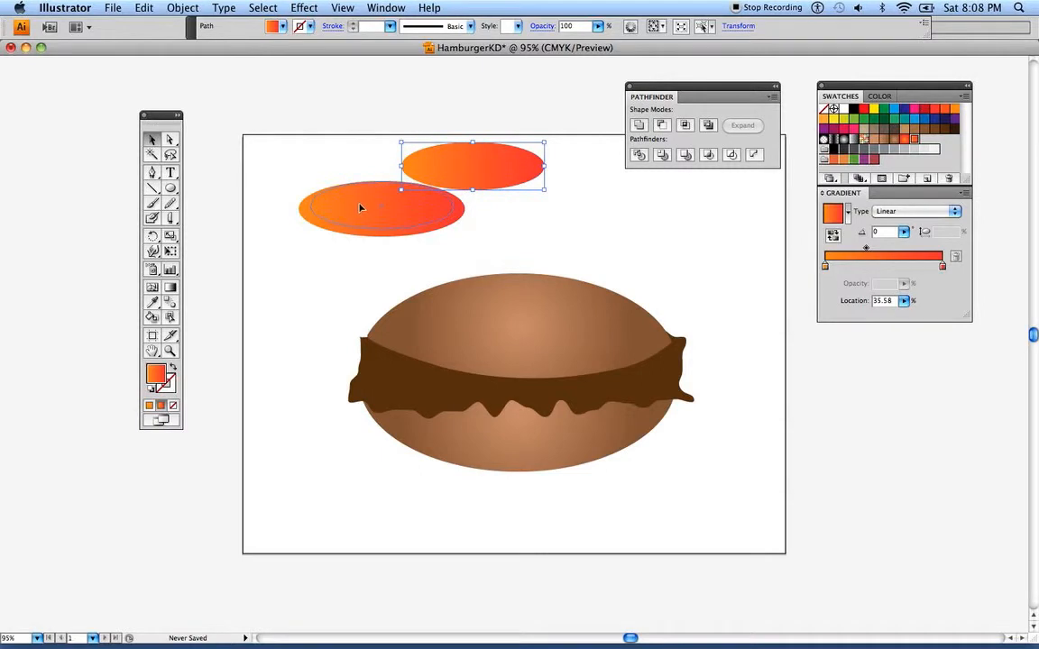
Position the smaller ellipse inside the larger one, near its upper edge and horizontally centred
left_click_drag(360, 204, 308, 205)
key("Right")
key("Right")
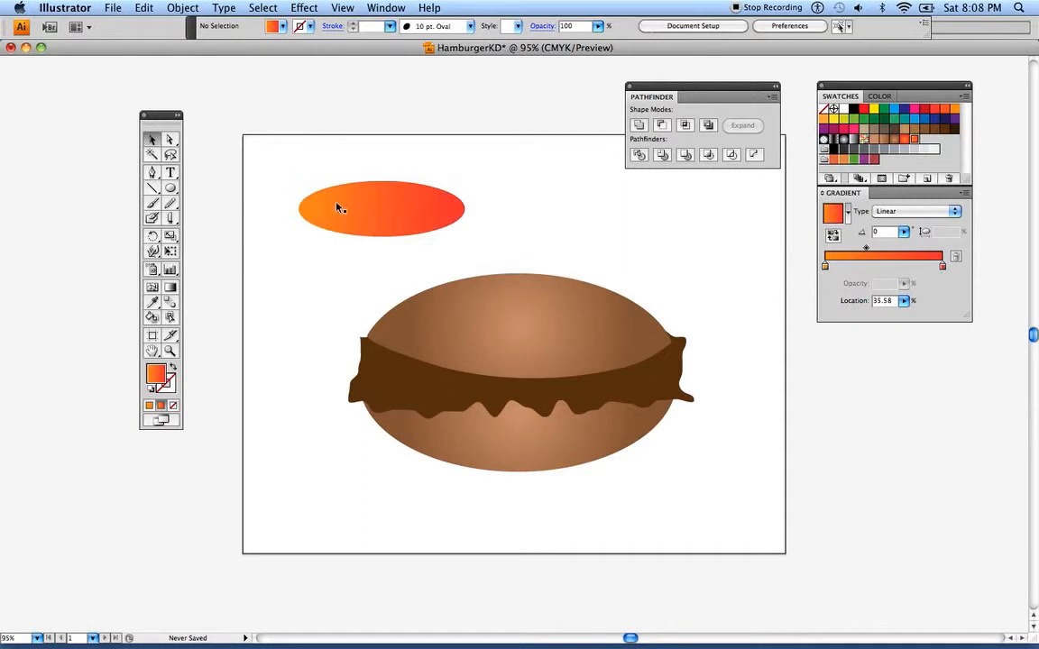
Divide the two overlapping ellipses with Pathfinder, ungroup the resulting pieces and deselect them
left_click_drag(268, 177, 337, 257)
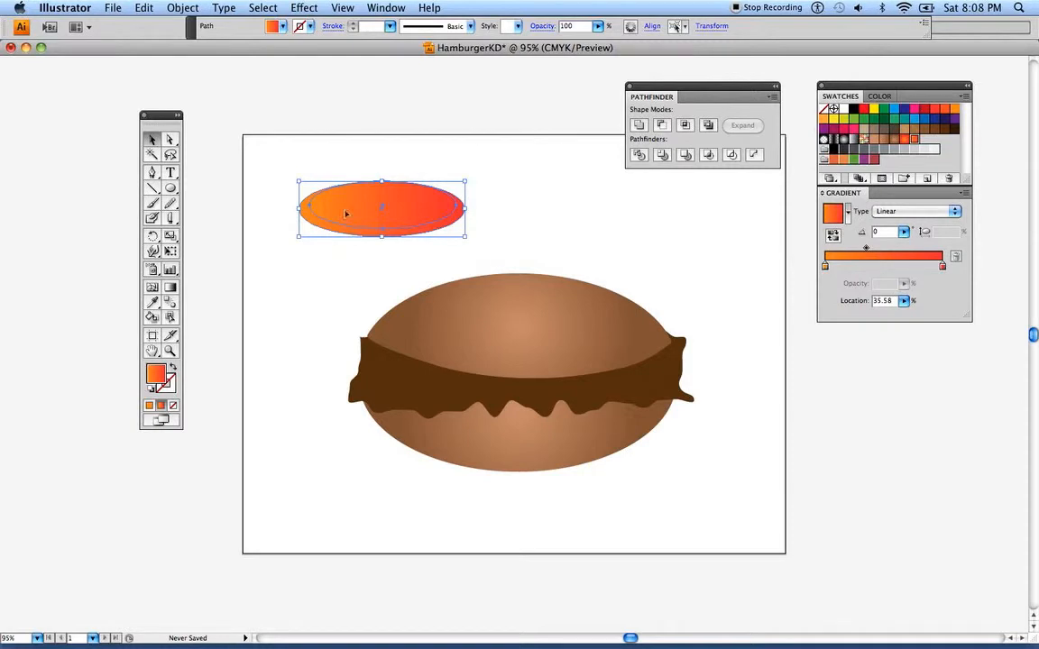
left_click_drag(632, 109, 481, 113)
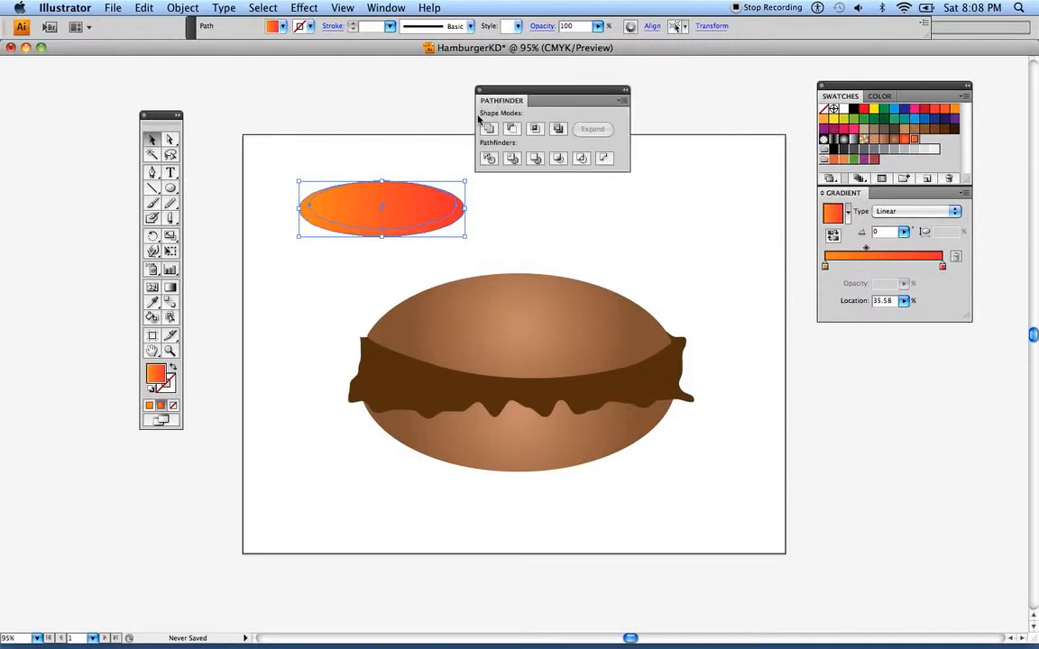
left_click(488, 161)
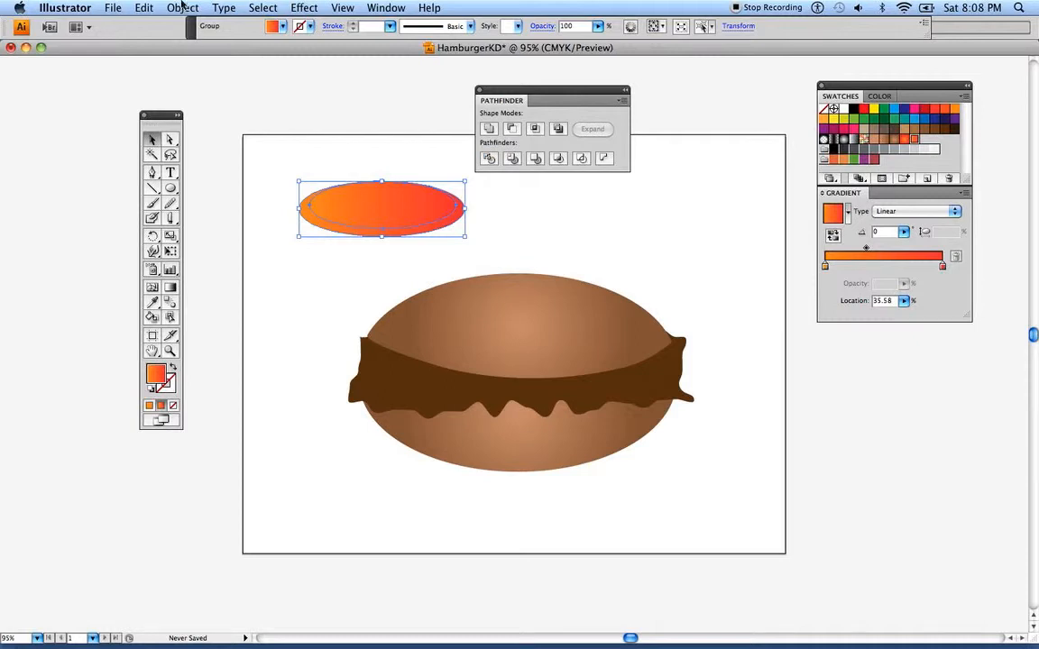
left_click(177, 9)
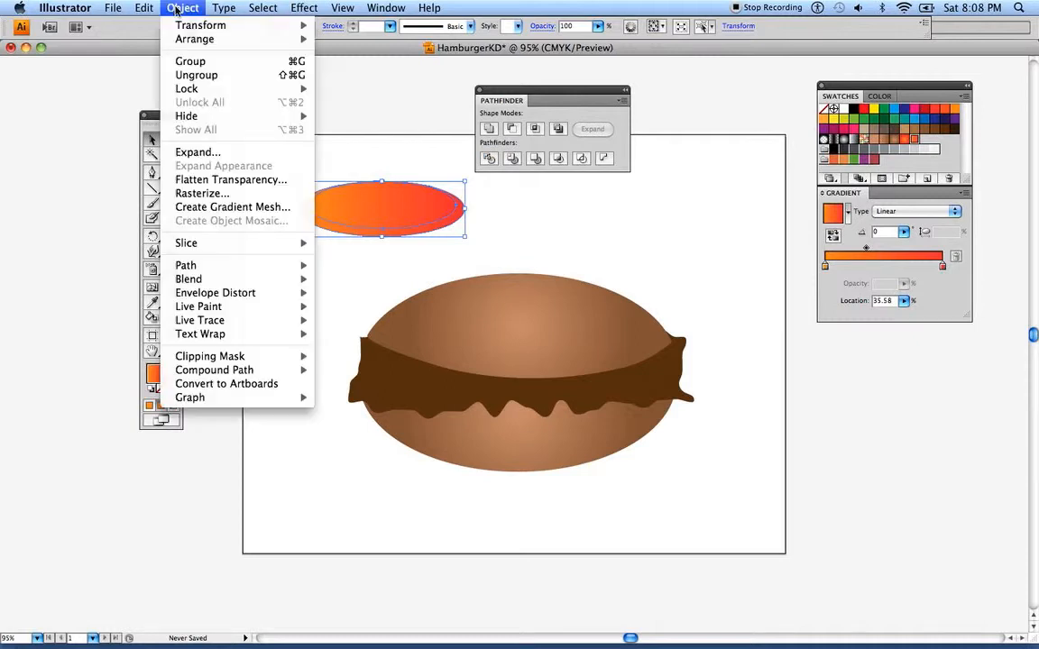
left_click(198, 74)
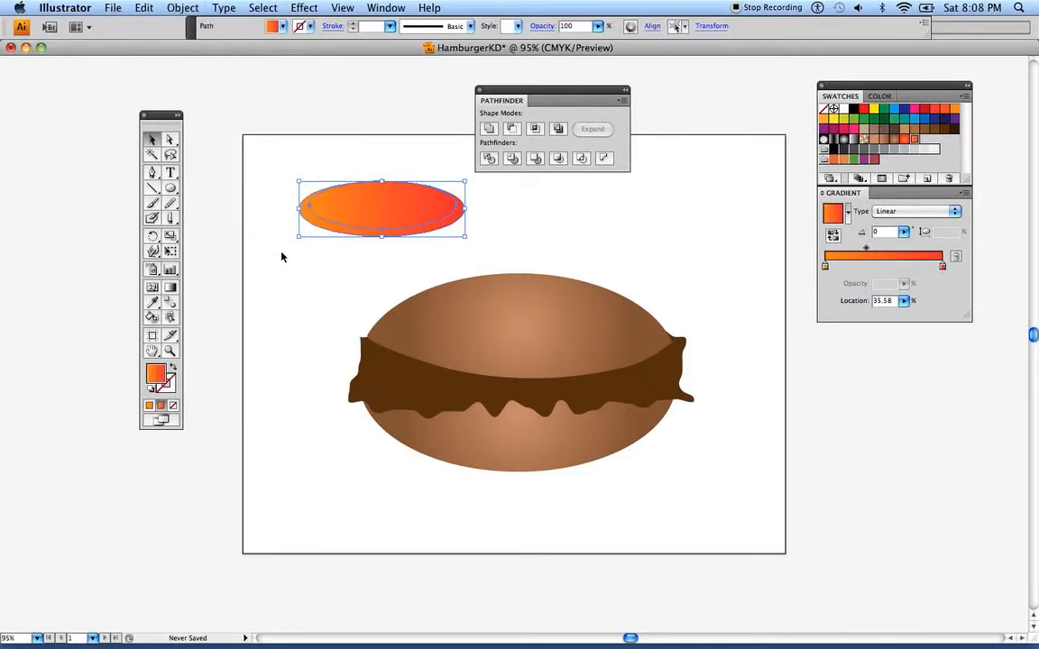
left_click(246, 223)
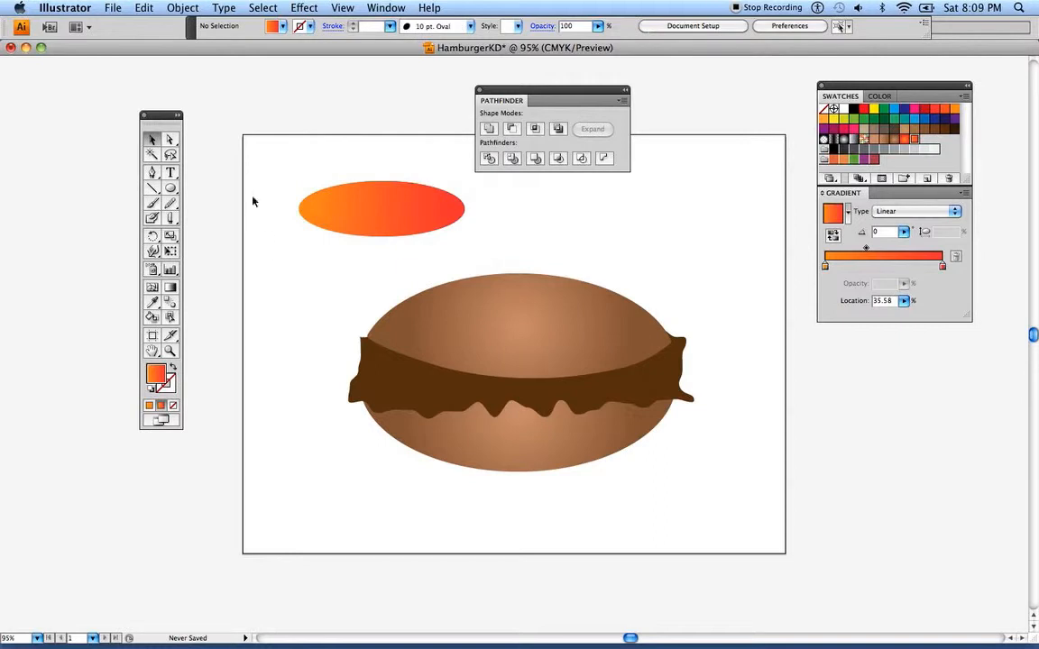
Pull the inner ellipses apart, return the second one to its place in the ring and delete the loose duplicate
left_click_drag(366, 213, 308, 155)
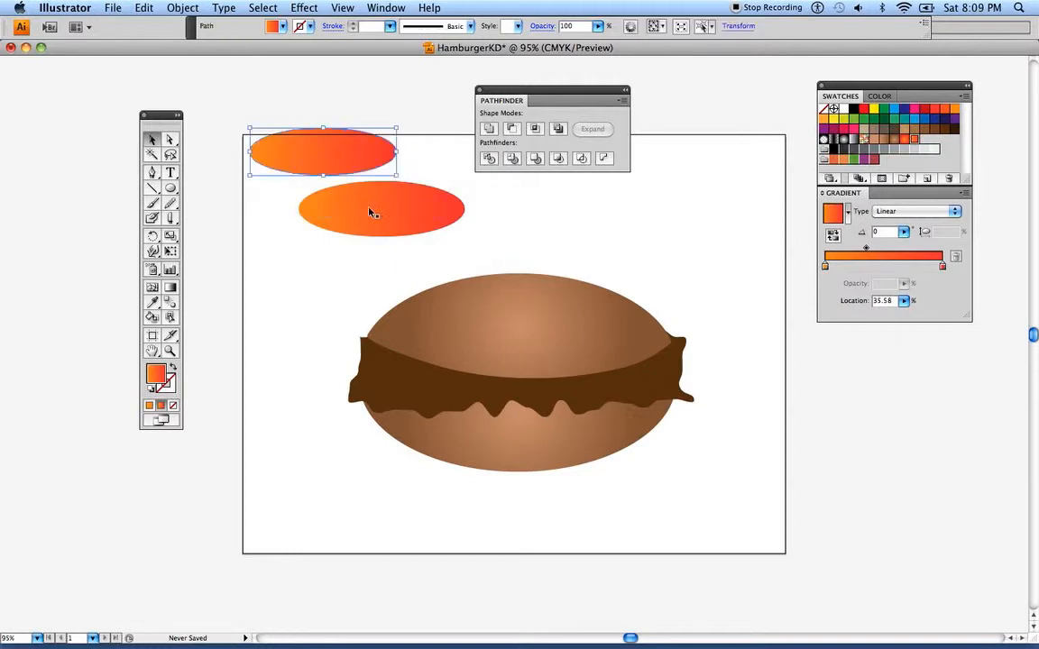
left_click_drag(339, 191, 588, 223)
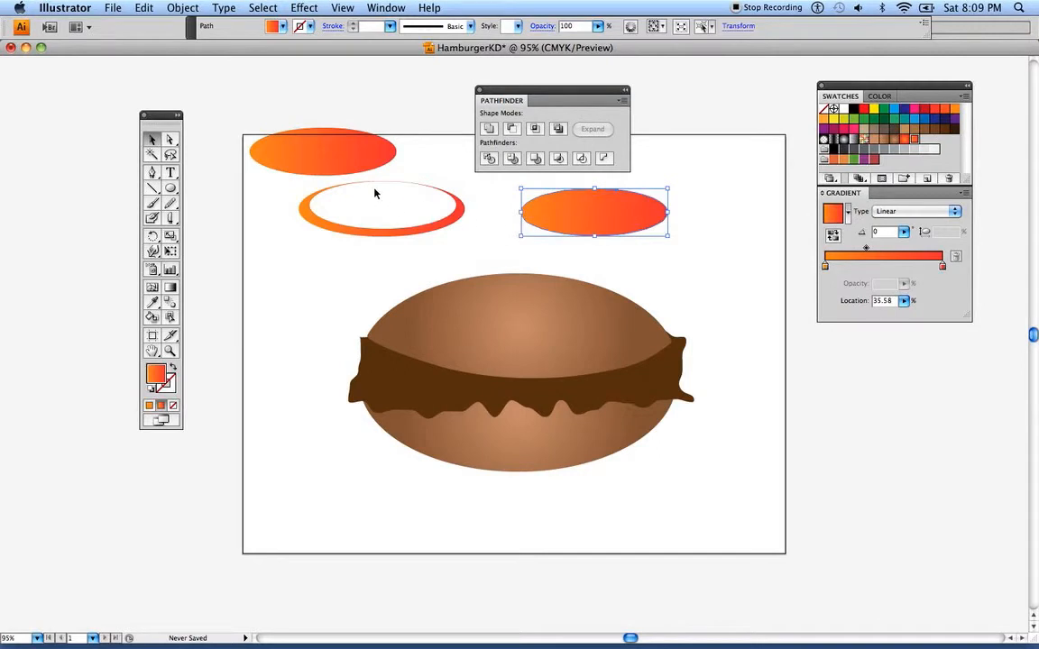
key("super+z")
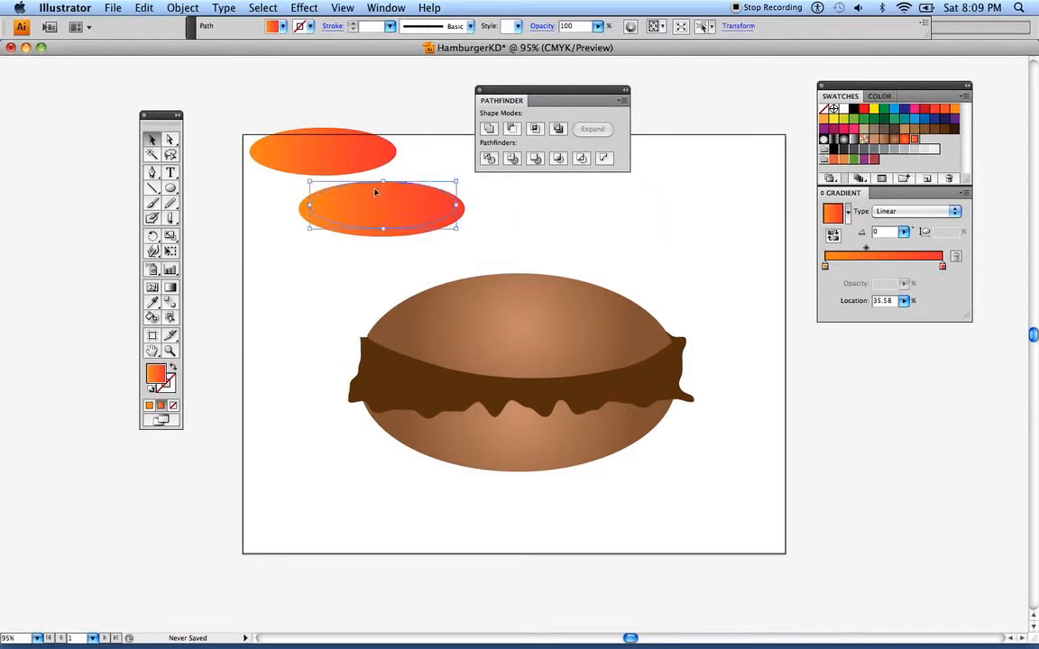
left_click(290, 162)
key("Delete")
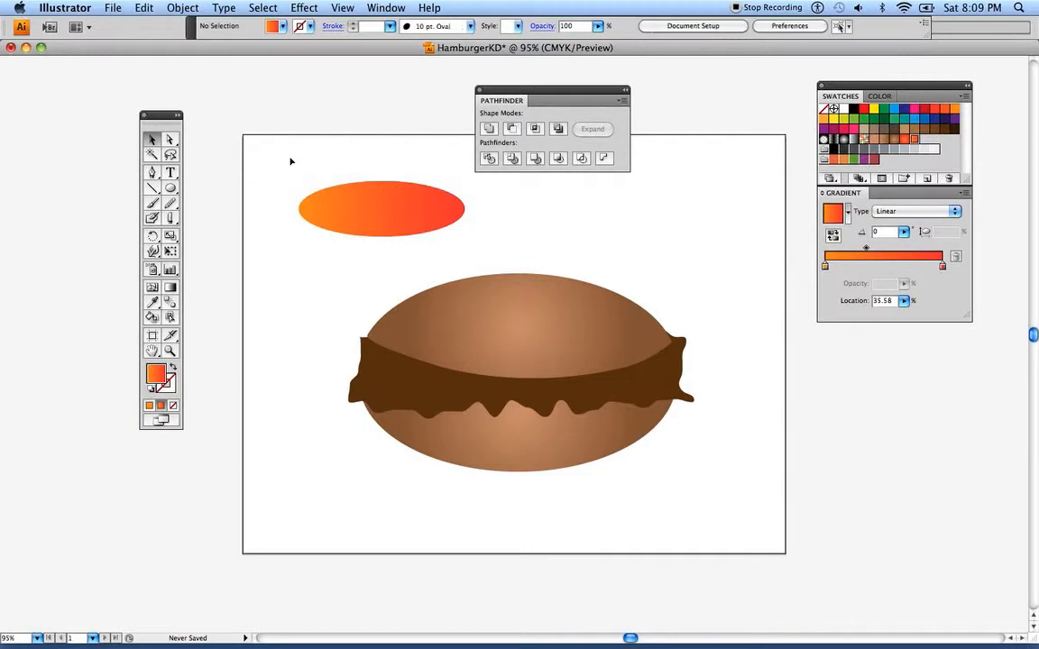
Fill the tomato slice's inner ellipse with the radial red-orange gradient swatch and start the gradient near the ellipse's upper edge
left_click(359, 209)
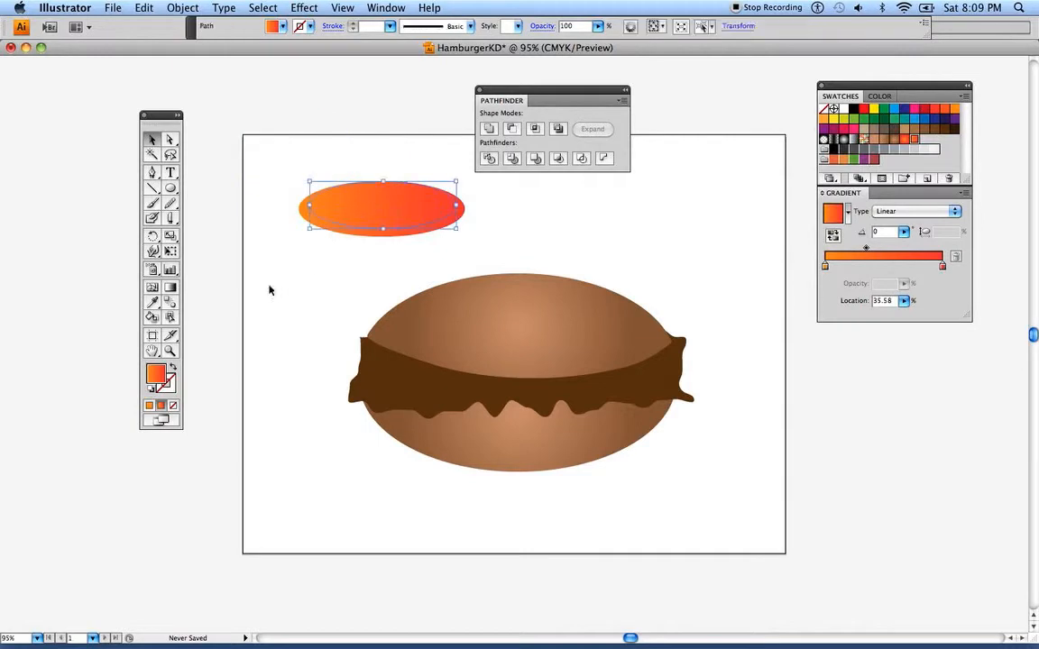
left_click(172, 289)
mouse_move(365, 215)
left_mouse_down()
mouse_move(394, 215)
mouse_move(364, 211)
mouse_move(389, 195)
mouse_move(324, 200)
mouse_move(408, 211)
mouse_move(328, 192)
mouse_move(304, 206)
left_mouse_up()
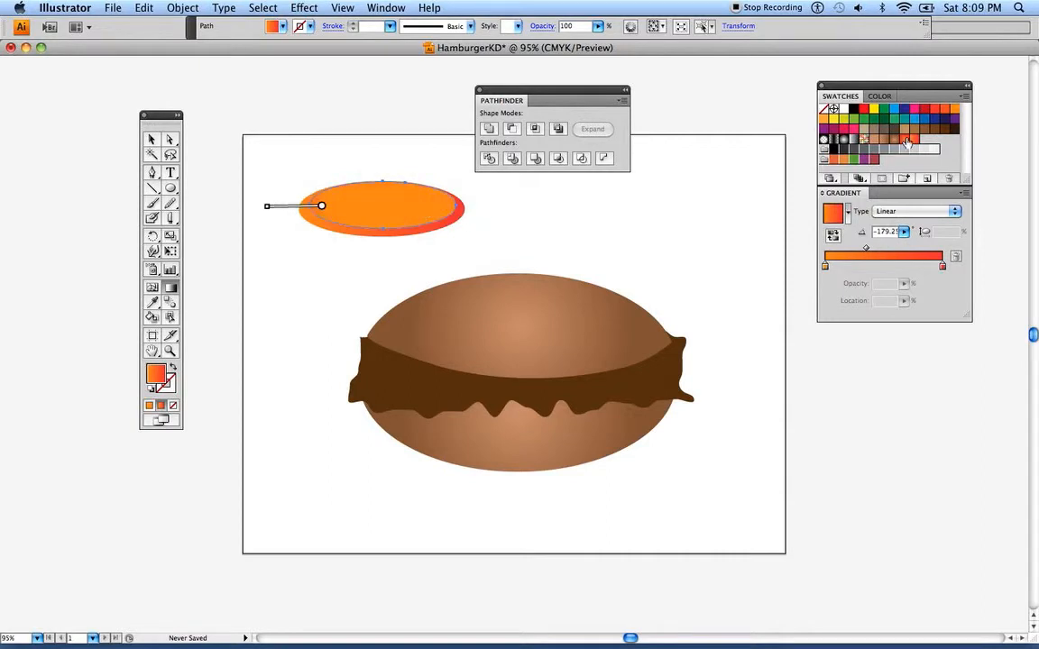
left_click(905, 139)
mouse_move(329, 206)
left_mouse_down()
mouse_move(362, 206)
mouse_move(322, 189)
left_mouse_up()
left_click_drag(376, 216, 403, 229)
mouse_move(360, 171)
left_mouse_down()
mouse_move(352, 198)
mouse_move(349, 185)
left_mouse_up()
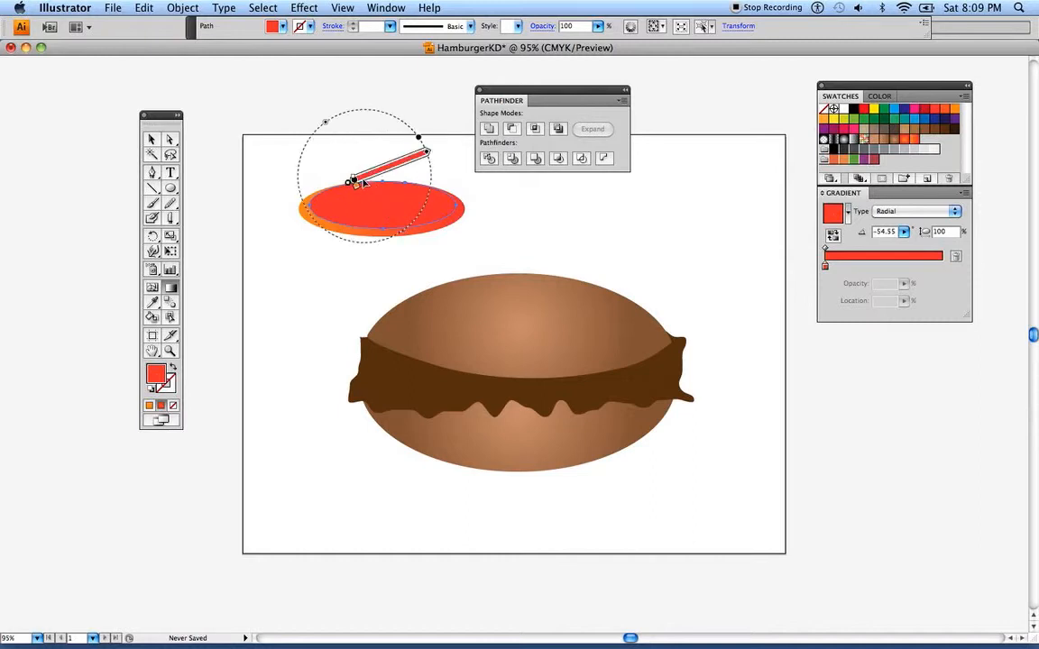
Adjust the inner ellipse's gradient so red blends into orange, shift its midpoint towards the orange end and deselect
mouse_move(386, 178)
left_mouse_down()
mouse_move(355, 178)
mouse_move(426, 156)
mouse_move(383, 169)
left_mouse_up()
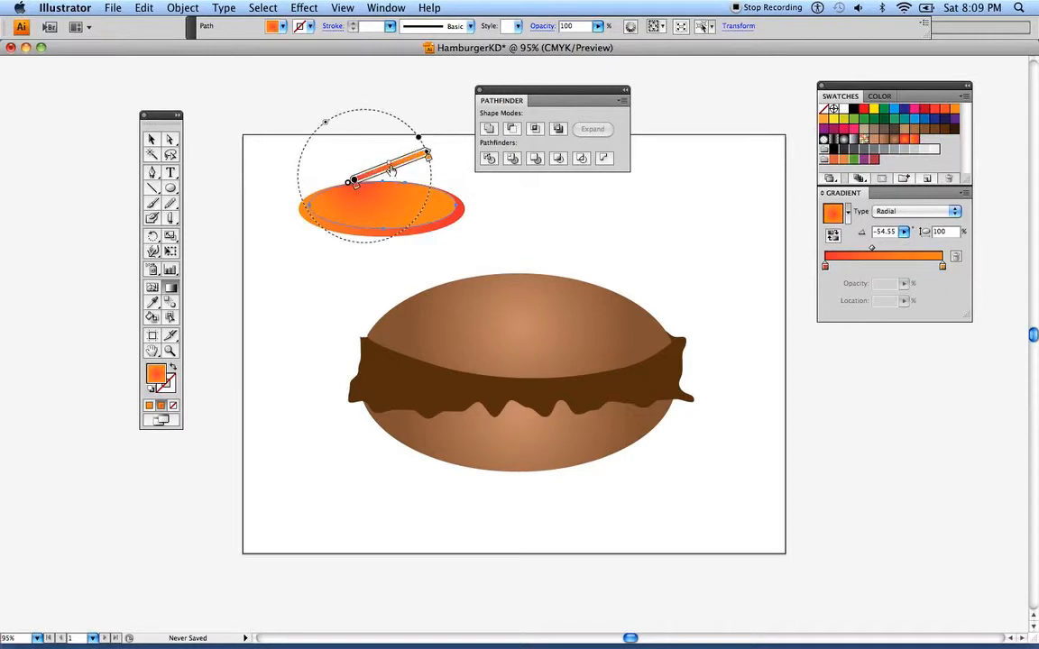
left_click_drag(389, 168, 405, 163)
left_click(154, 139)
left_click(214, 151)
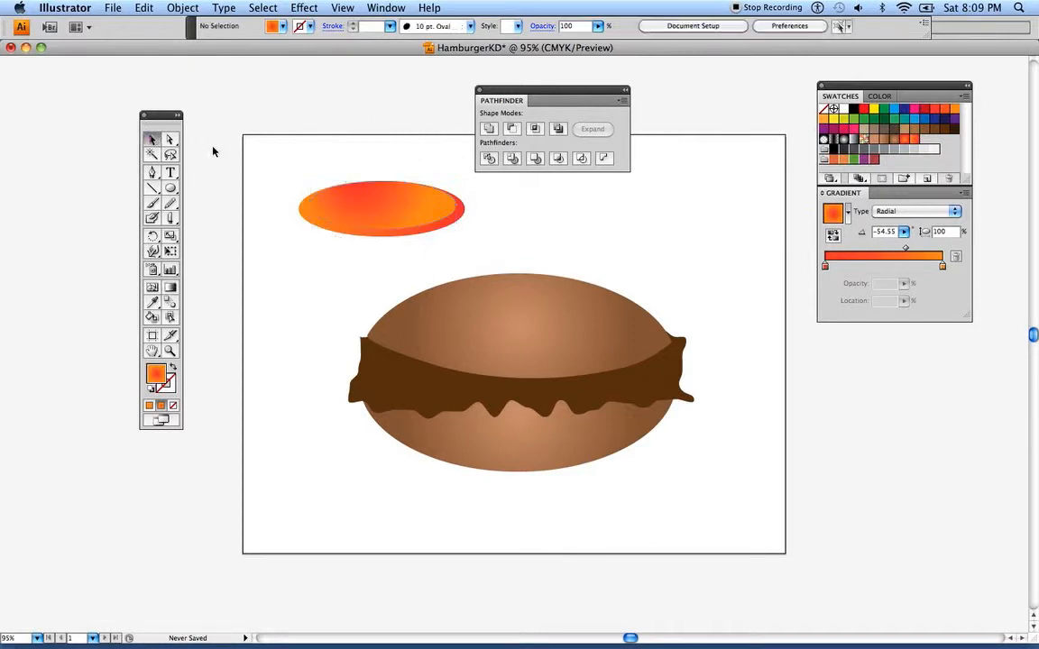
Redirect the linear gradient of the slice's outer ring to run at 103.5° and deselect it
left_click(365, 233)
left_click(171, 287)
mouse_move(372, 209)
left_mouse_down()
mouse_move(397, 207)
mouse_move(387, 236)
mouse_move(396, 240)
left_mouse_up()
left_click_drag(317, 211, 405, 206)
mouse_move(376, 241)
left_mouse_down()
mouse_move(337, 222)
mouse_move(381, 203)
mouse_move(354, 221)
mouse_move(366, 206)
mouse_move(388, 235)
left_mouse_up()
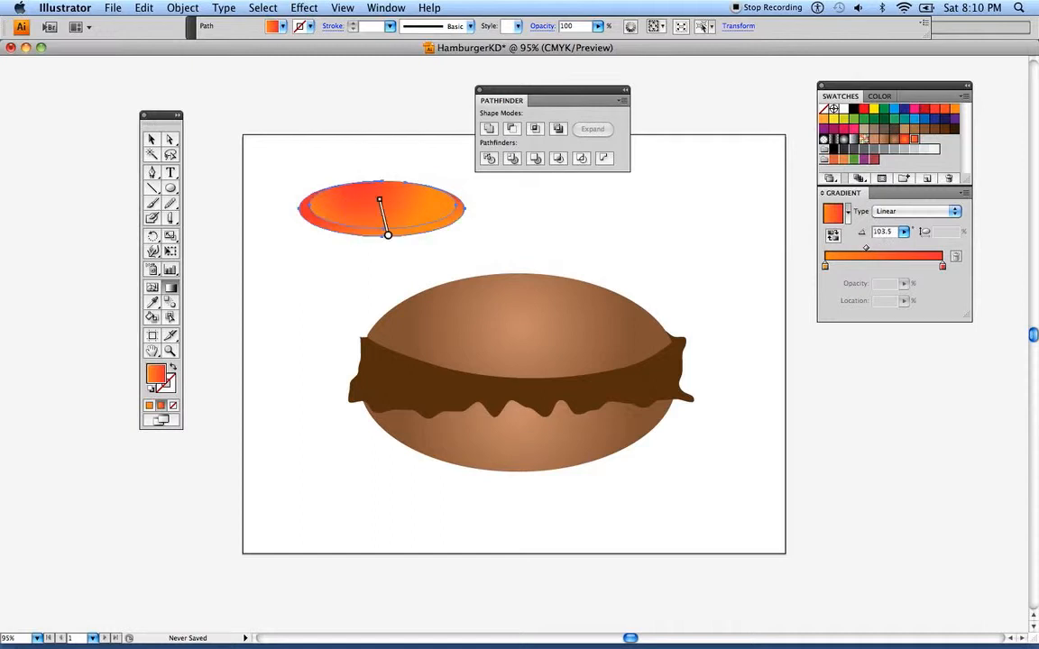
key("v")
left_click(222, 151)
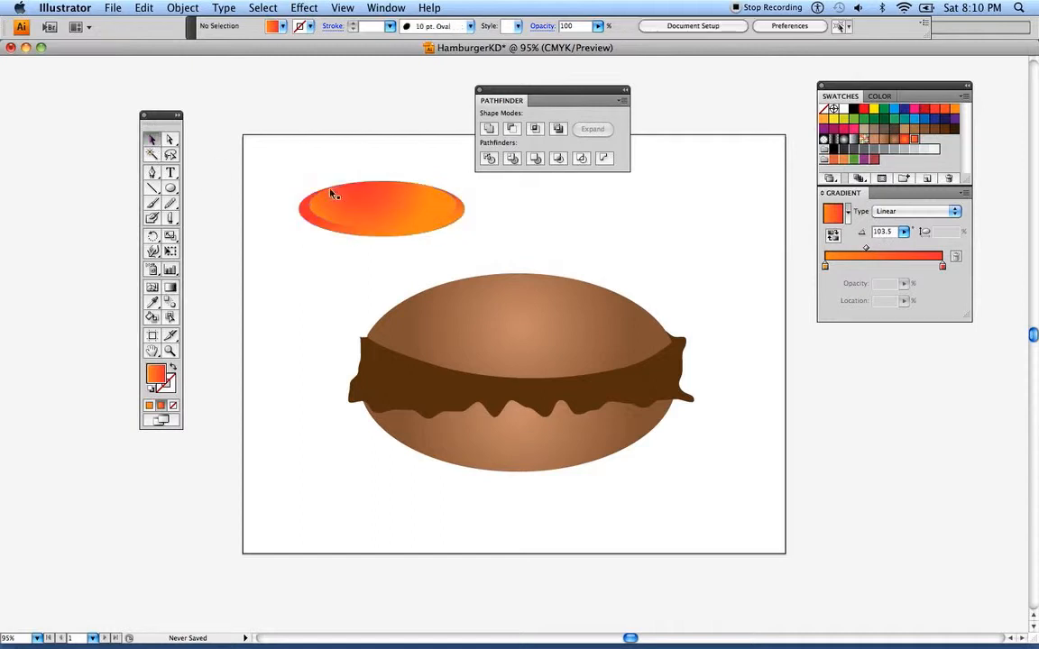
Redirect the outer ring's linear gradient to a nearly horizontal angle of 7.33° and deselect it
left_click(327, 217)
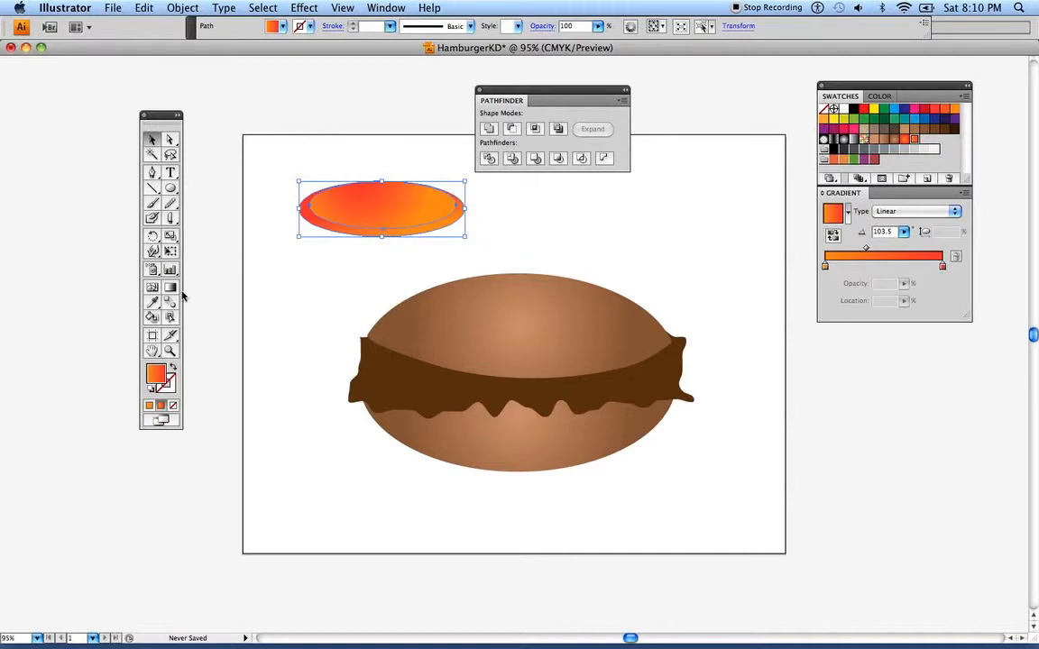
left_click(171, 288)
left_click_drag(349, 213, 421, 204)
left_click(151, 139)
left_click(208, 156)
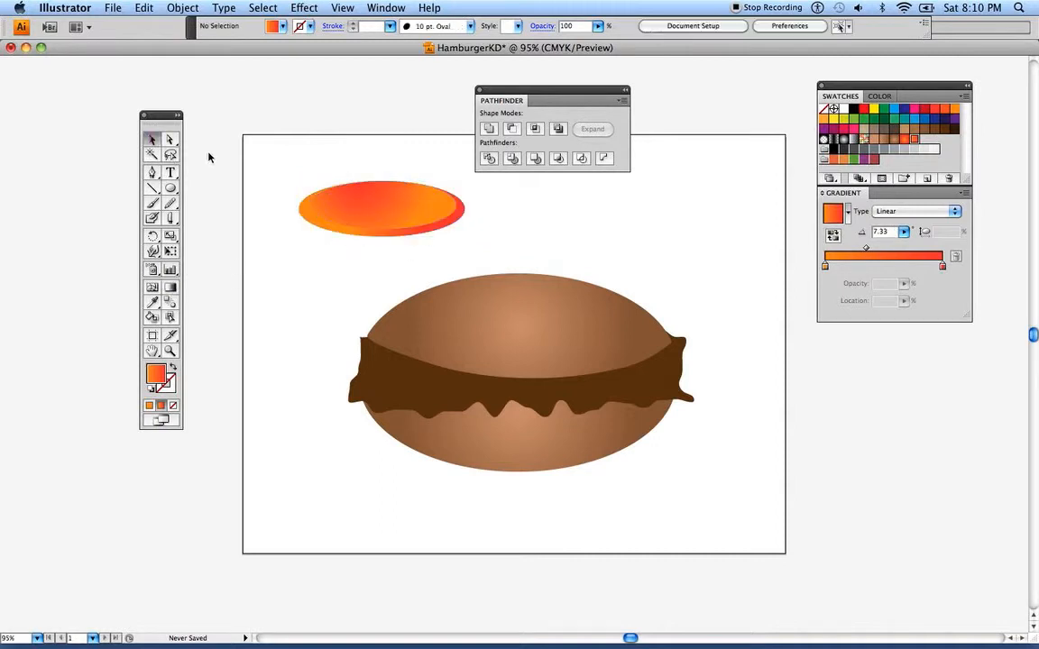
Group the inner ellipse and outer ring into one tomato slice
left_click_drag(271, 167, 468, 237)
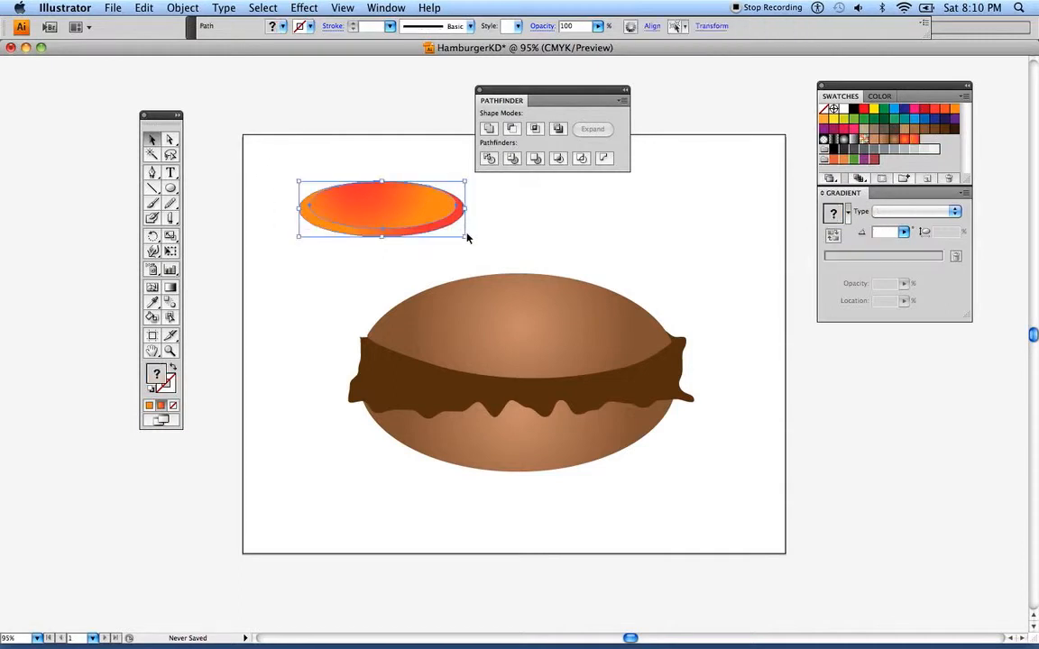
left_click(164, 9)
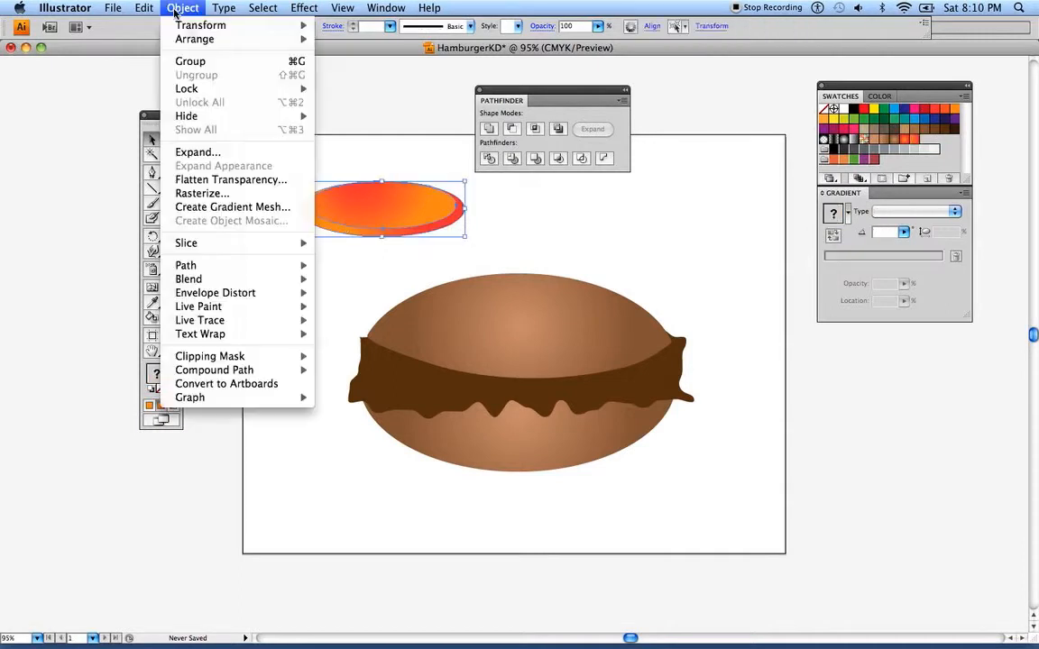
left_click(178, 61)
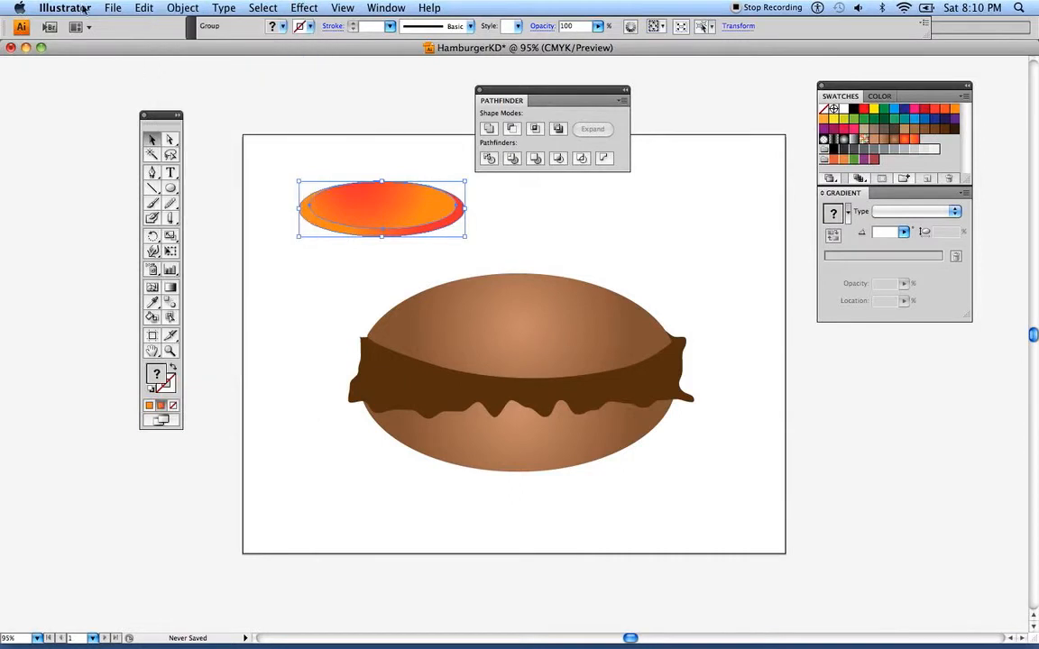
Copy and paste the tomato slice and move the copy below and to the left of the original
left_click(143, 8)
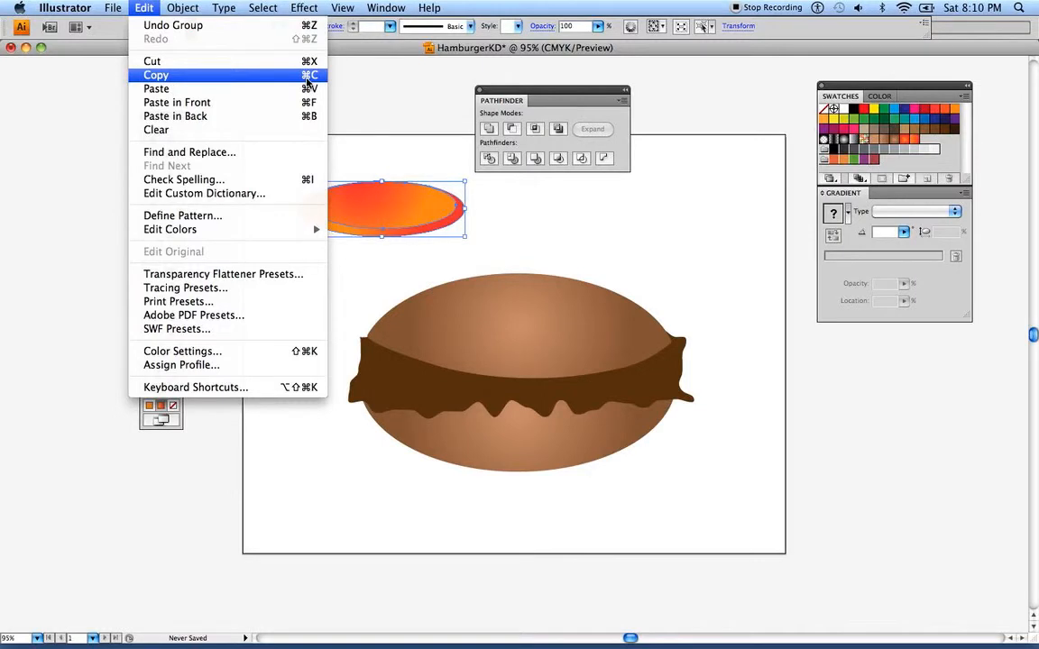
left_click(308, 79)
left_click(179, 9)
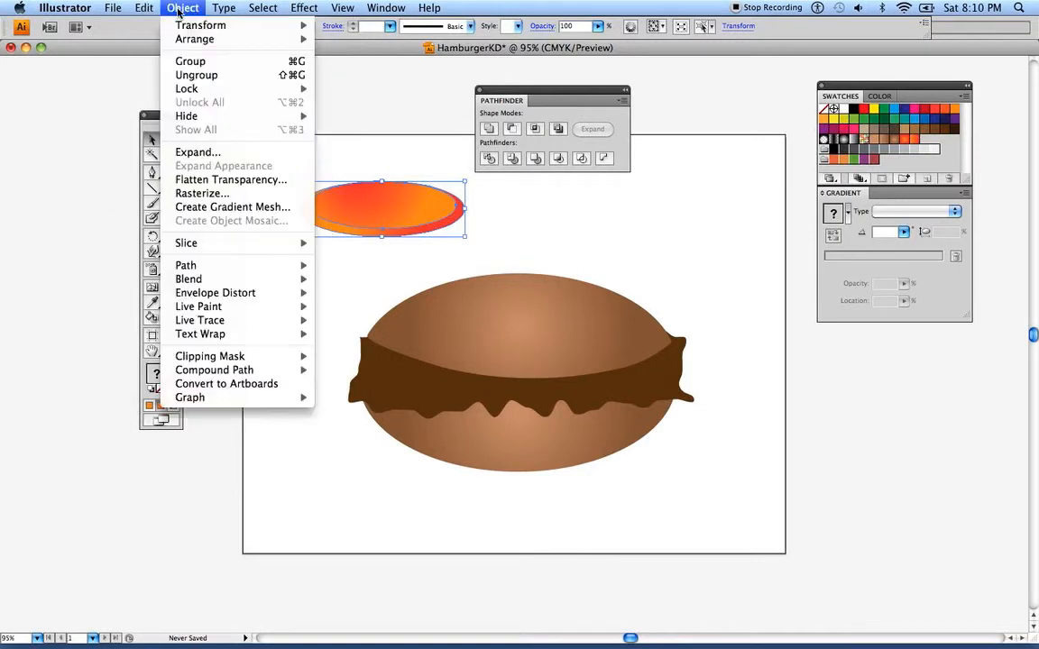
mouse_move(144, 9)
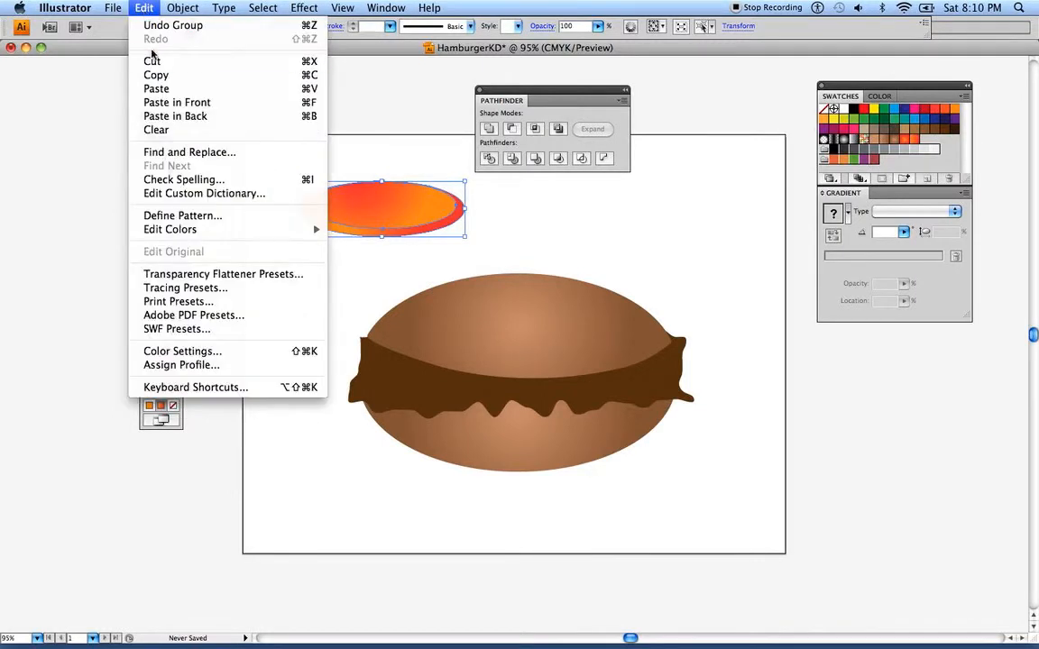
left_click(157, 90)
left_click_drag(462, 339, 288, 282)
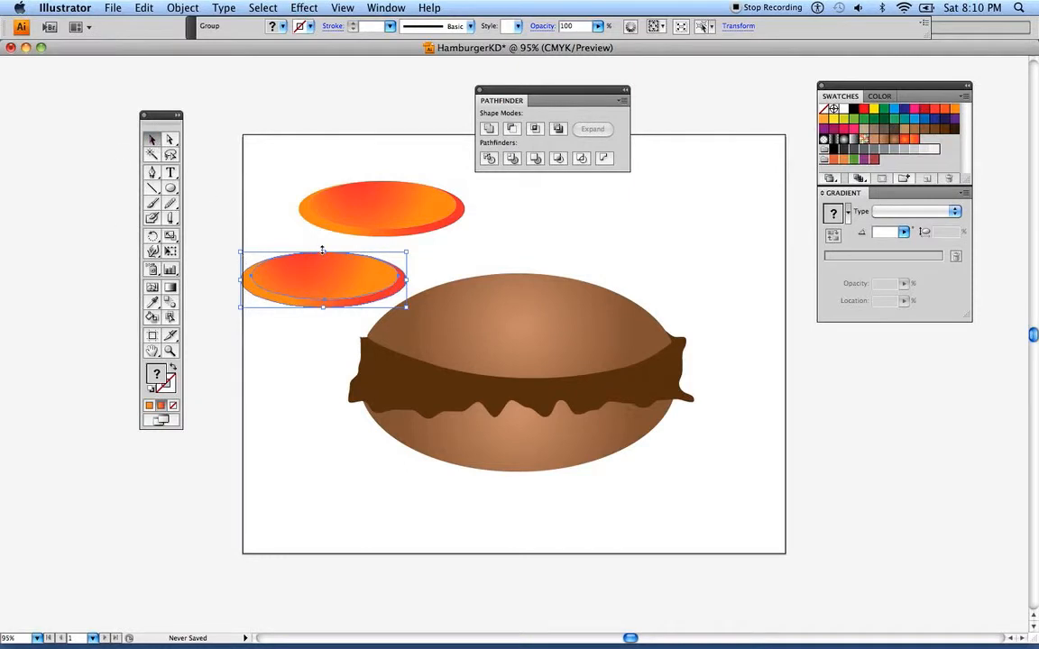
Resize the copied slice so it is slightly wider and taller than the original
left_click_drag(322, 250, 322, 259)
left_click_drag(409, 285, 417, 285)
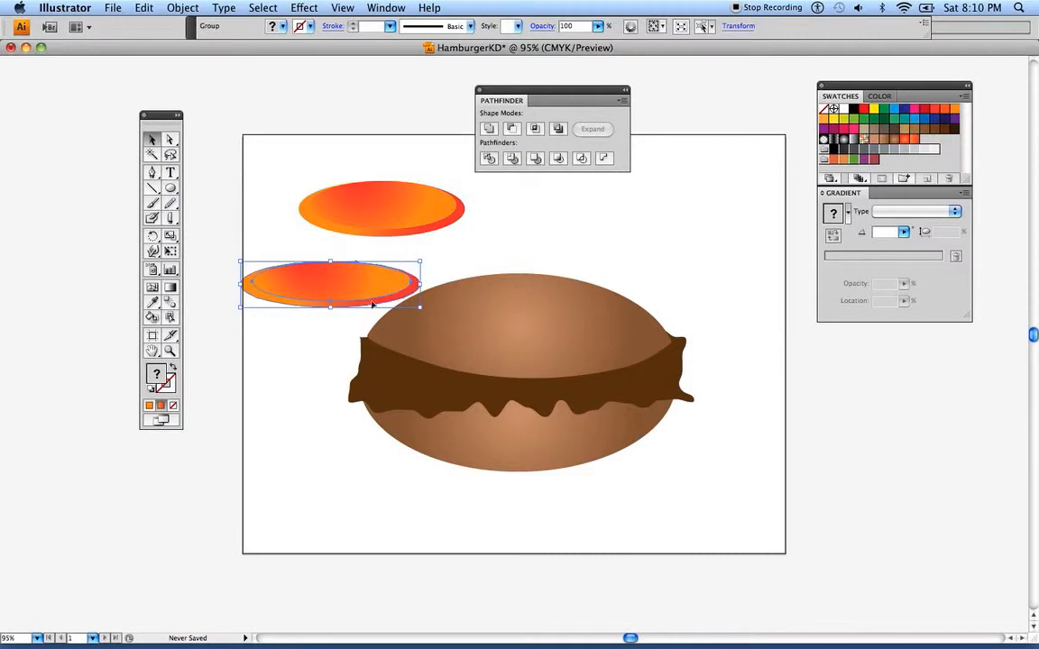
left_click_drag(333, 307, 333, 323)
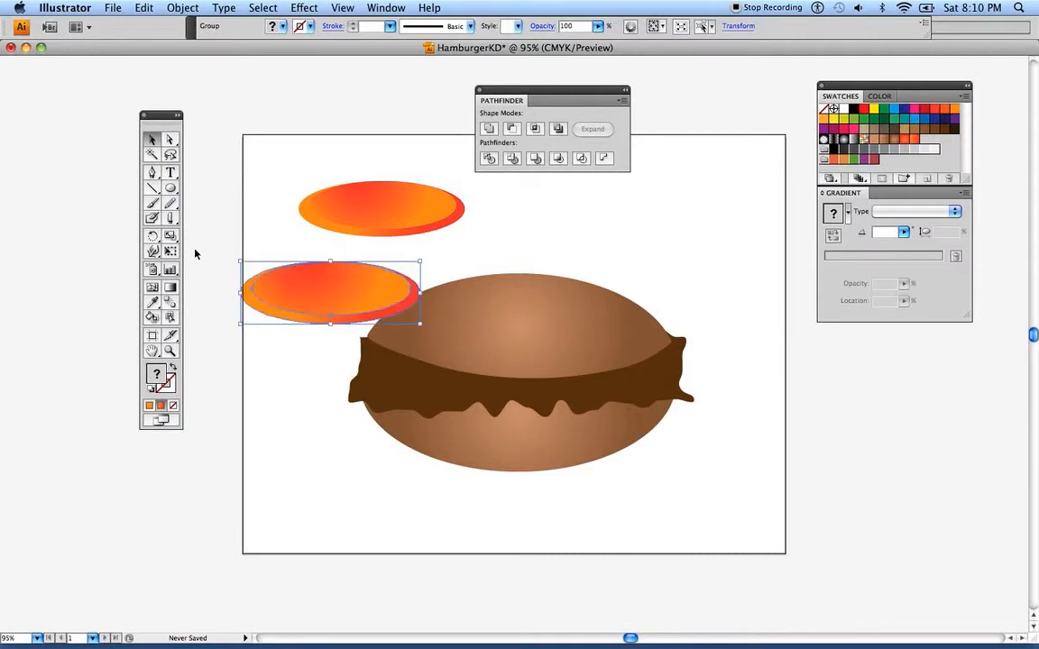
Redraw the copied slice's gradients in a different direction, with orange near the inner ellipse's upper edge, and deselect it
left_click(170, 289)
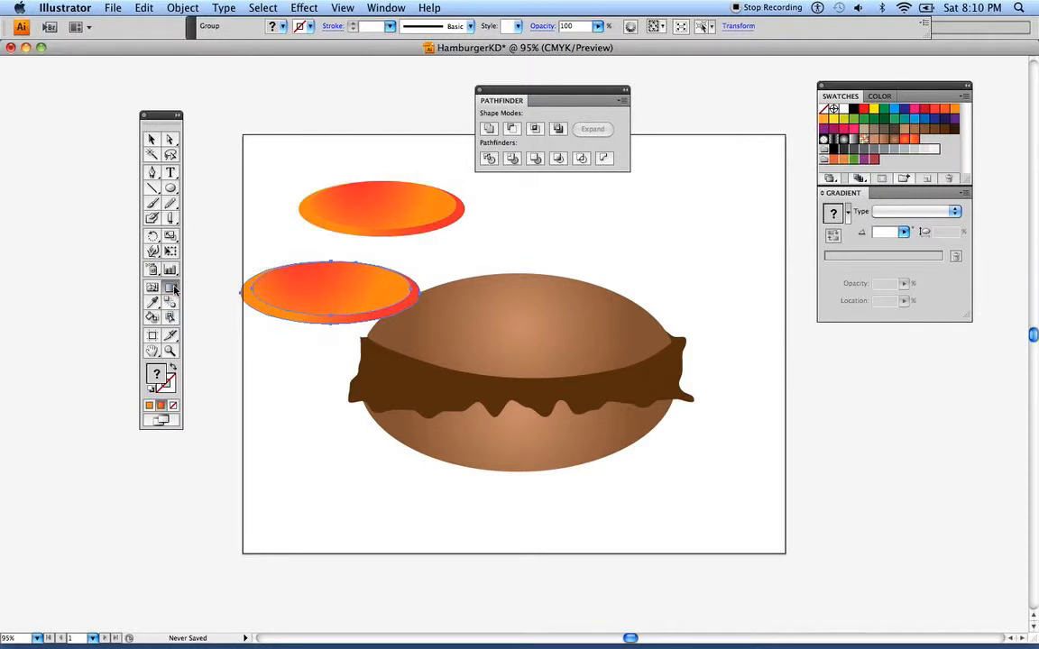
mouse_move(312, 277)
left_mouse_down()
mouse_move(343, 306)
mouse_move(364, 307)
left_mouse_up()
mouse_move(315, 277)
left_mouse_down()
mouse_move(258, 243)
mouse_move(353, 290)
left_mouse_up()
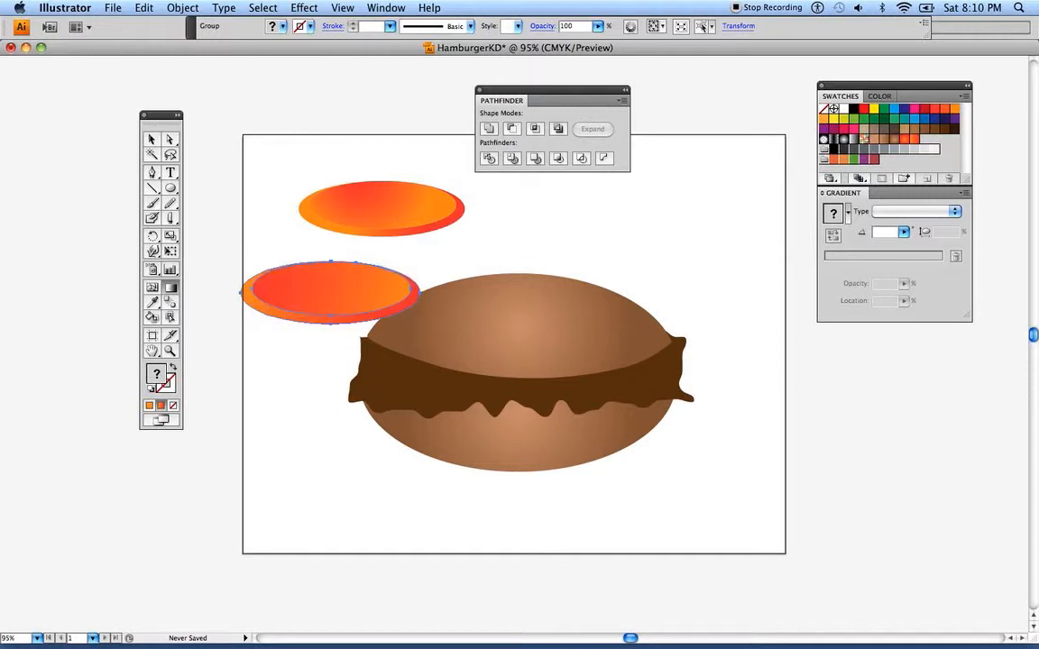
left_click_drag(279, 306, 233, 242)
left_click_drag(301, 263, 374, 289)
left_click_drag(370, 350, 340, 240)
left_click(152, 139)
left_click(245, 167)
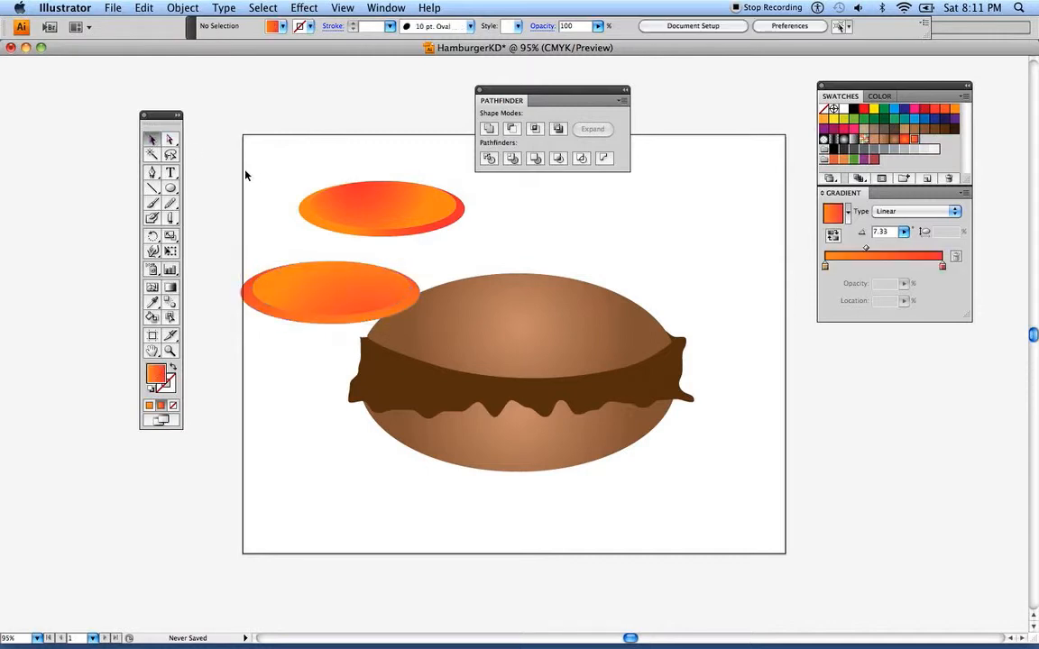
Move the second slice up to overlap the first and rotate it so its right end tilts upward
left_click_drag(232, 249, 288, 305)
left_click_drag(289, 305, 270, 244)
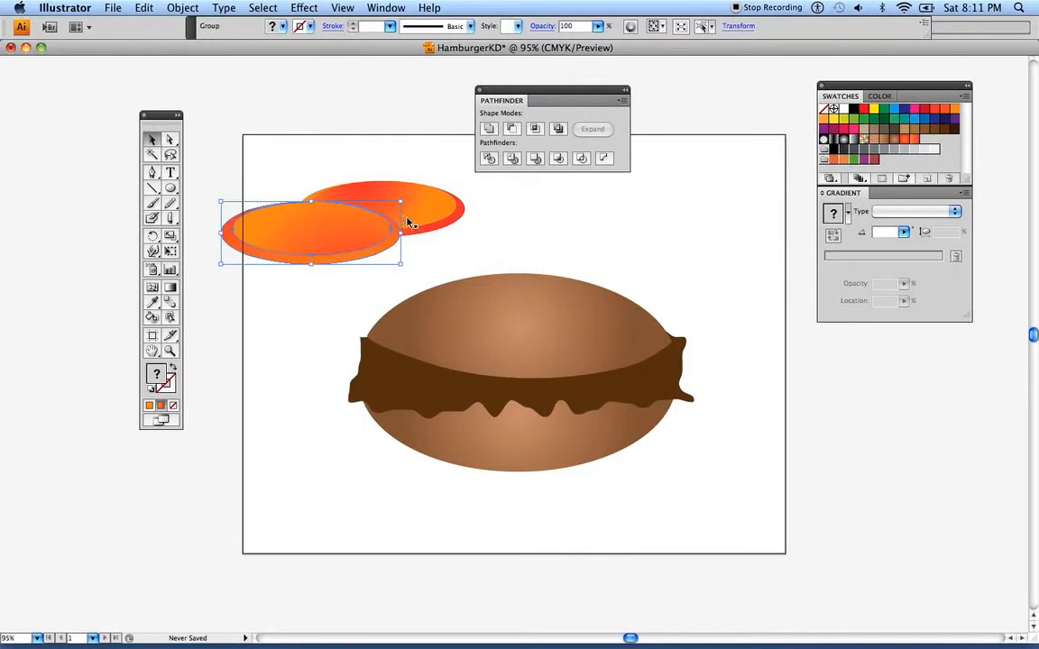
left_click_drag(403, 206, 391, 183)
Duplicate the tilted slice to the right and rotate the duplicate so its right end tilts slightly downward
left_click_drag(317, 238, 455, 241)
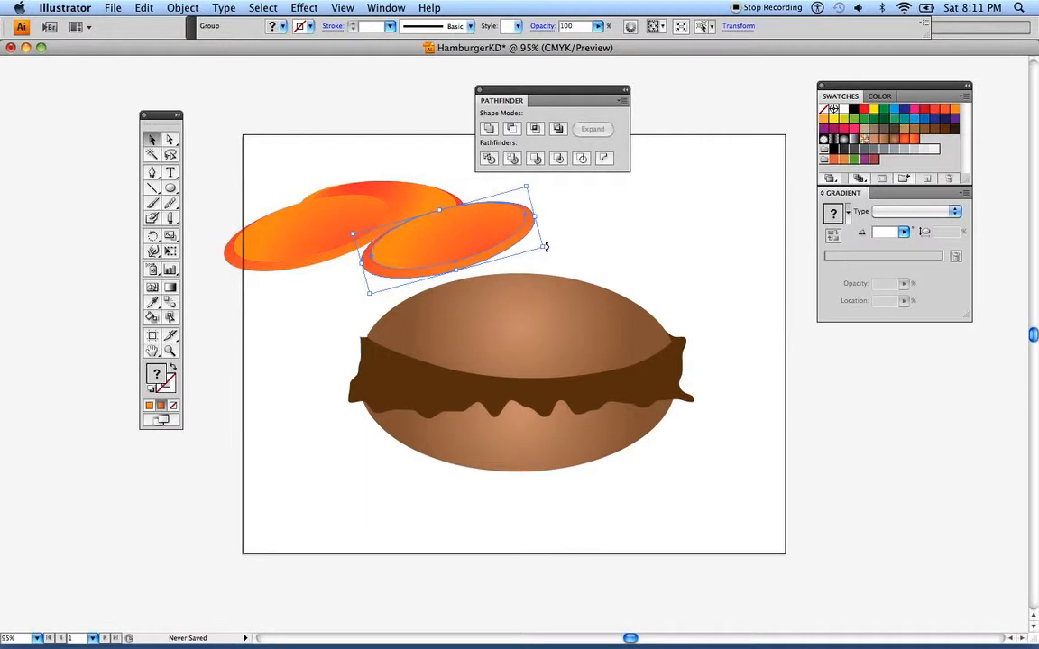
left_click_drag(544, 246, 445, 281)
Redraw the third slice's gradients so red spreads from its upper edge and covers the rim's left side
left_click(169, 289)
left_click_drag(378, 276, 369, 234)
left_click(151, 139)
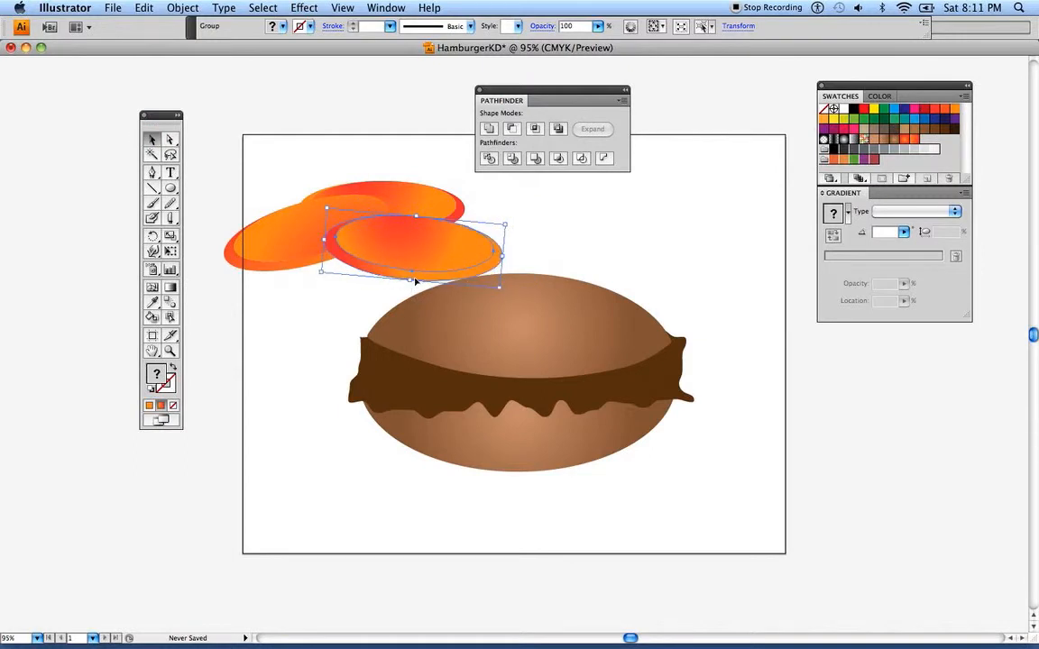
Widen the third slice and place a duplicate to its right, tilted slightly upward at the right end
left_click_drag(502, 258, 534, 258)
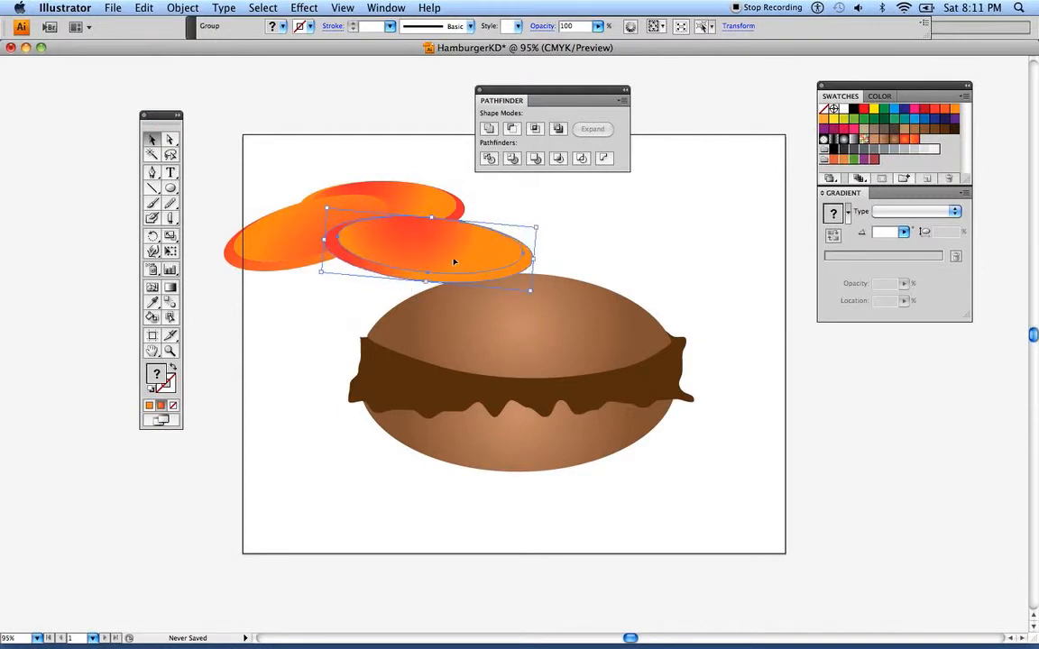
left_click_drag(435, 260, 554, 254)
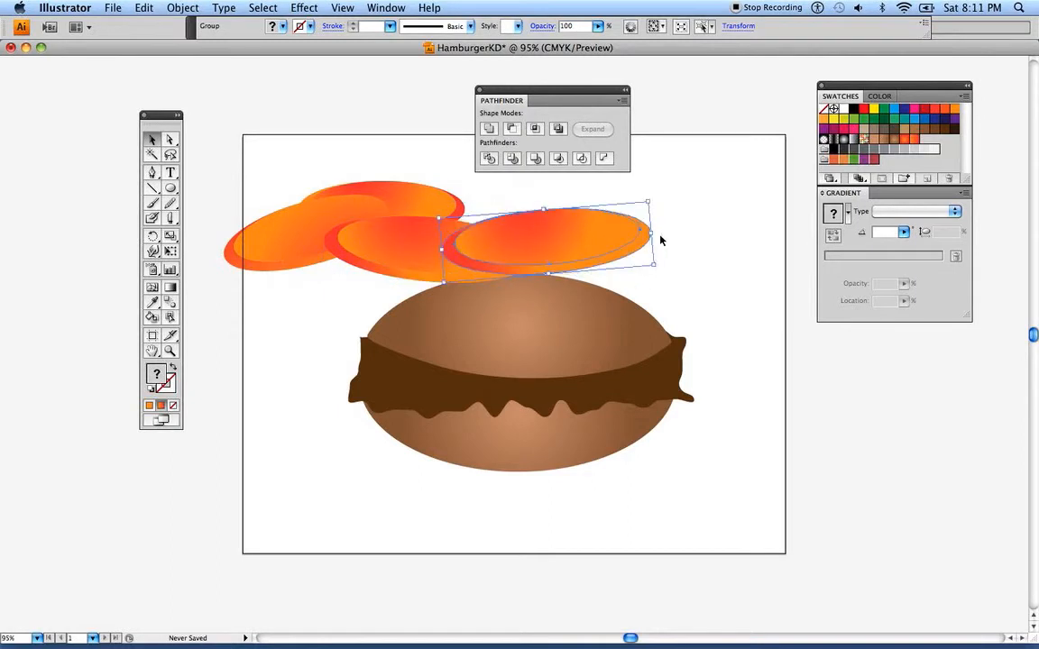
Select the buns and patty and move the whole hamburger down towards the artboard's lower edge
left_click_drag(316, 325, 506, 408)
left_click_drag(518, 368, 518, 433)
Rearrange the four tomato slices into a lower overlapping pile, with the original slice at the bottom centre
left_click_drag(541, 248, 543, 271)
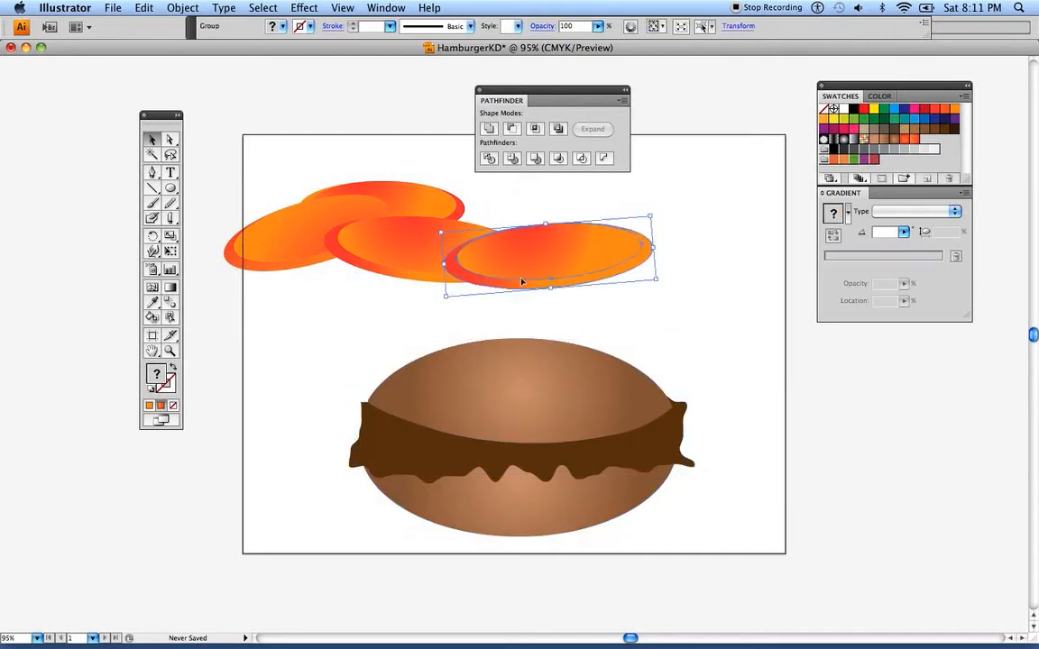
left_click_drag(288, 243, 298, 280)
left_click_drag(379, 198, 417, 276)
left_click(329, 166)
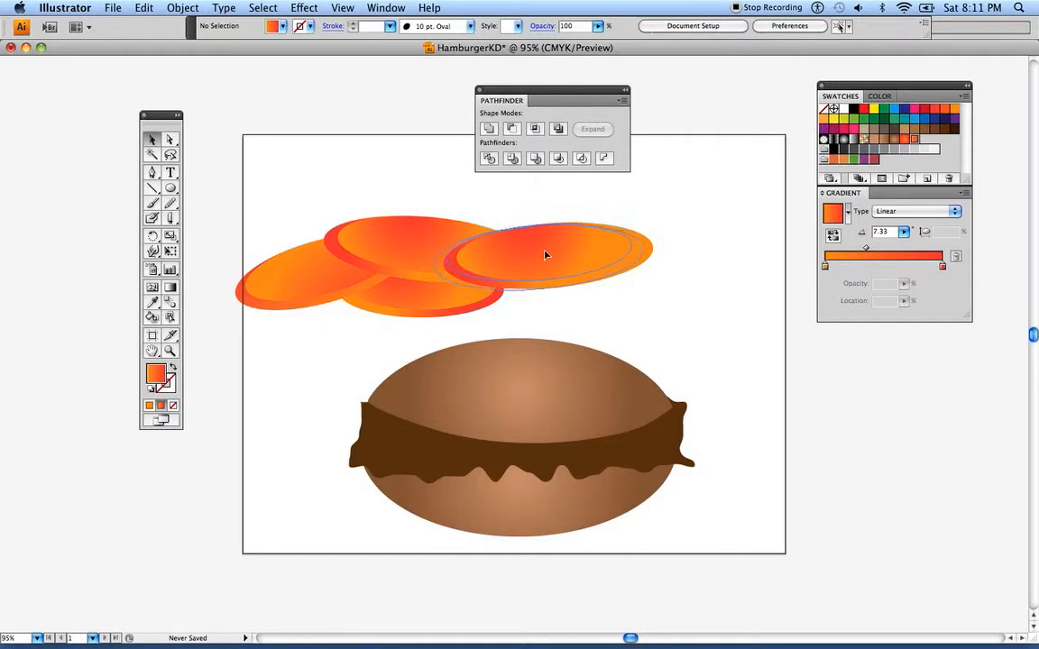
left_click_drag(535, 256, 516, 256)
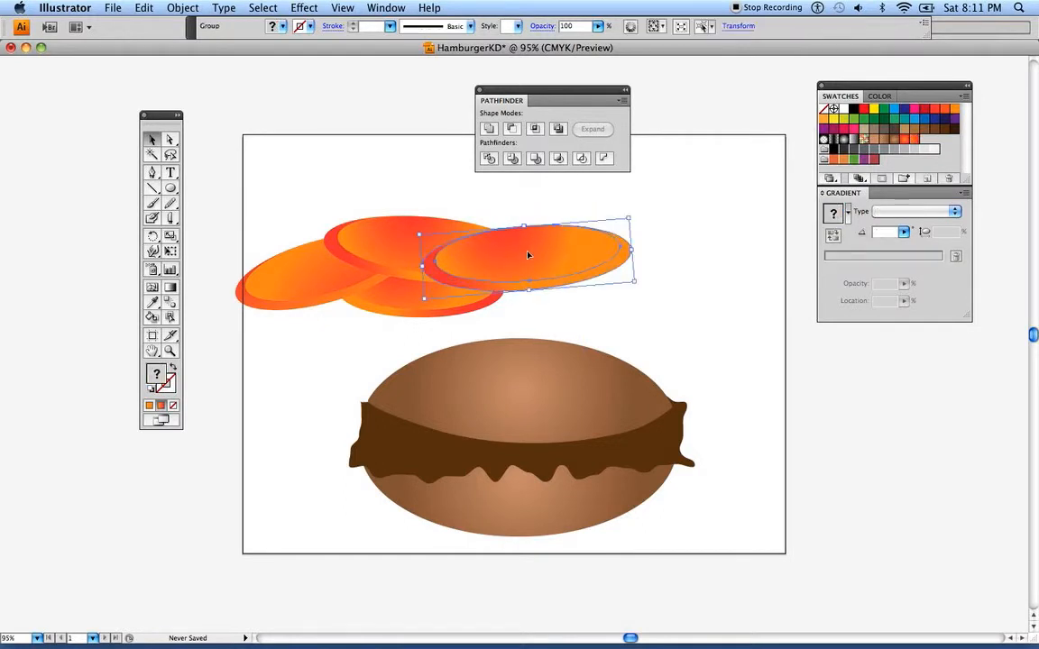
Shift the leftmost slice slightly right and rotate the rightmost slice so its right end tilts downward
left_click(305, 291)
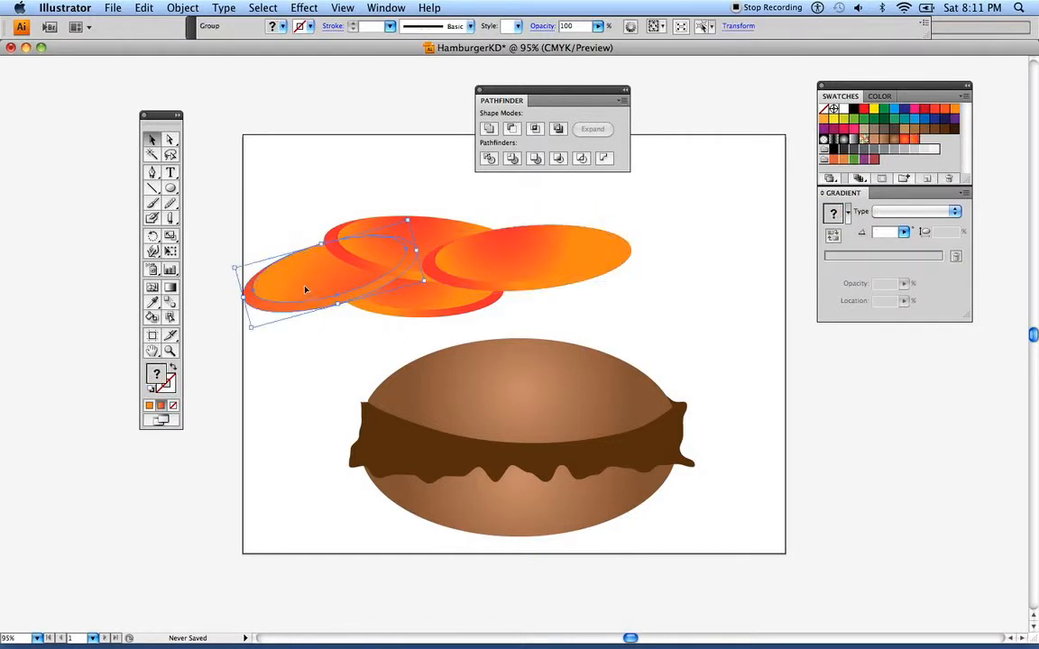
left_click(528, 256)
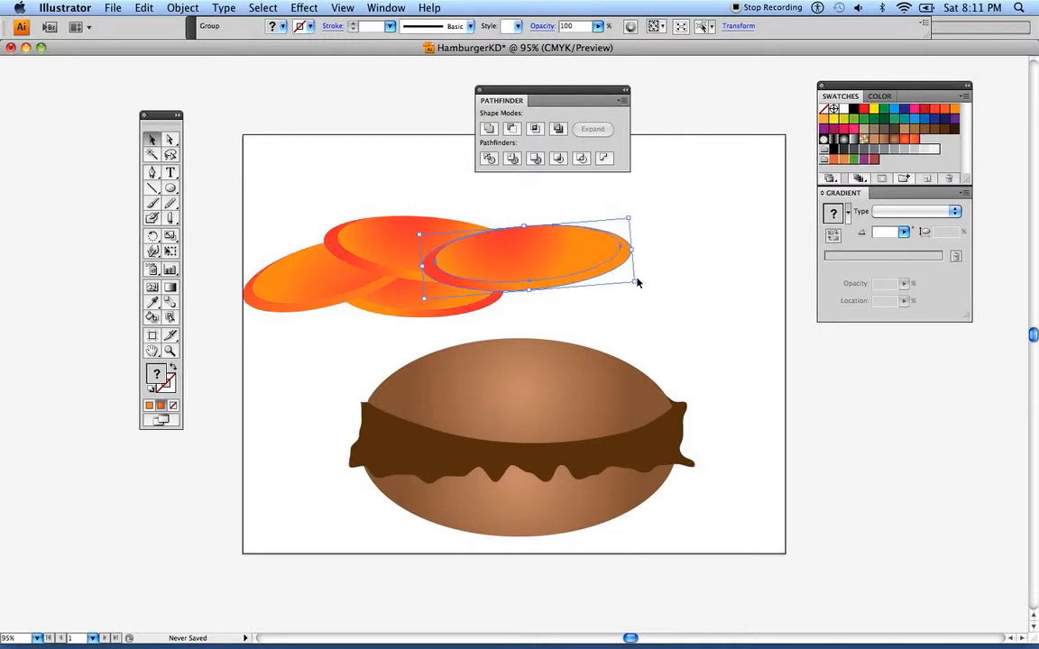
left_click_drag(634, 283, 629, 291)
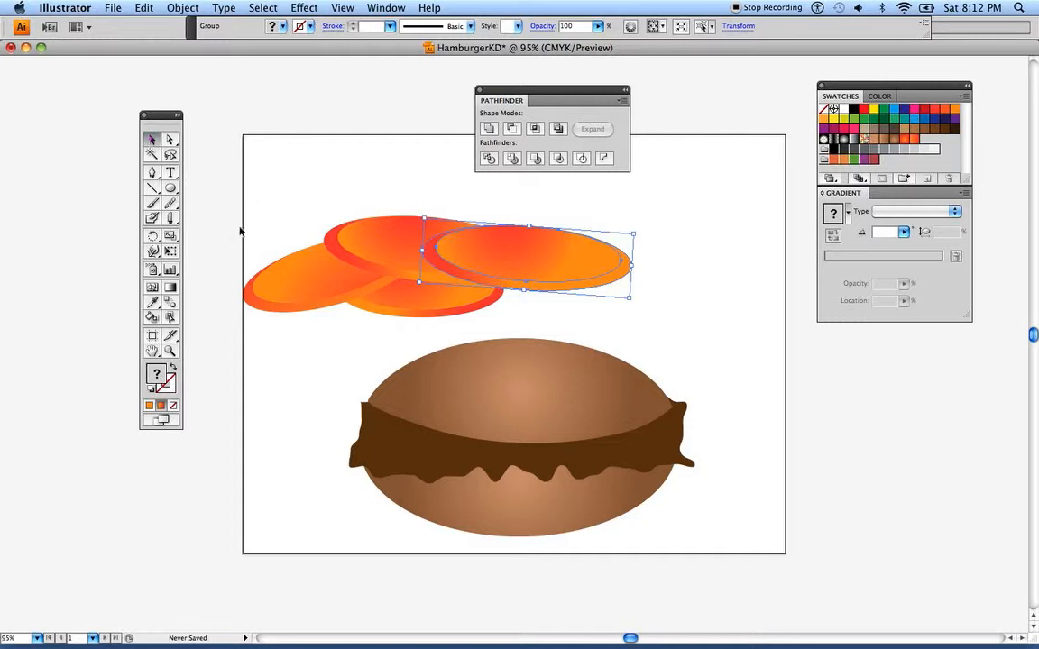
Select all four tomato slices, group them and move the tool palette slightly away from the artboard
left_click_drag(217, 216, 635, 274)
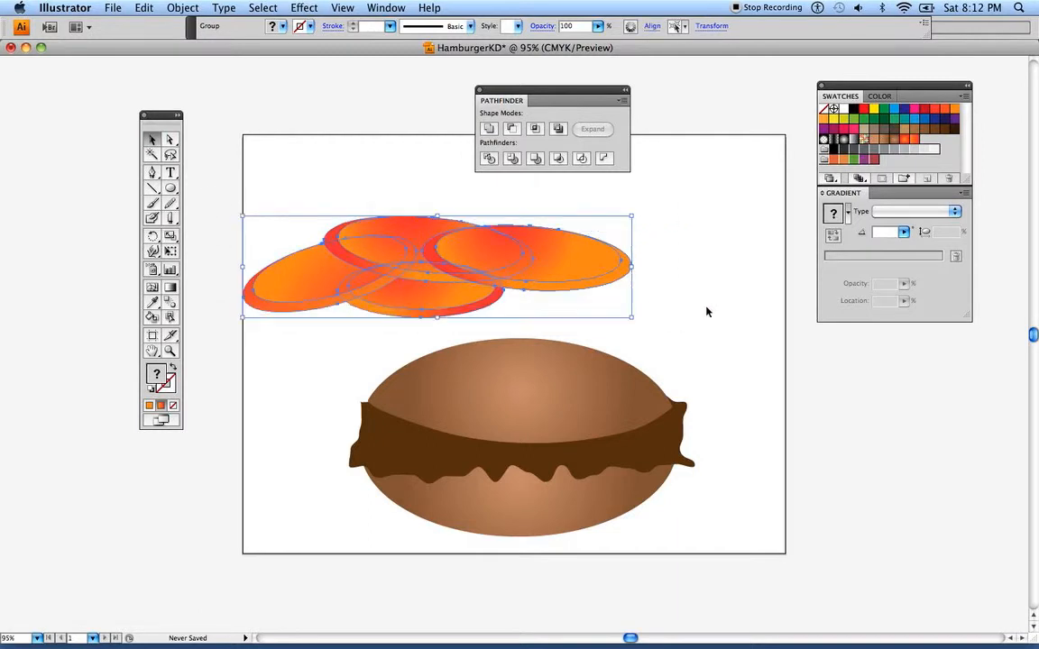
left_click(421, 196)
left_click_drag(209, 181, 650, 311)
left_click(179, 9)
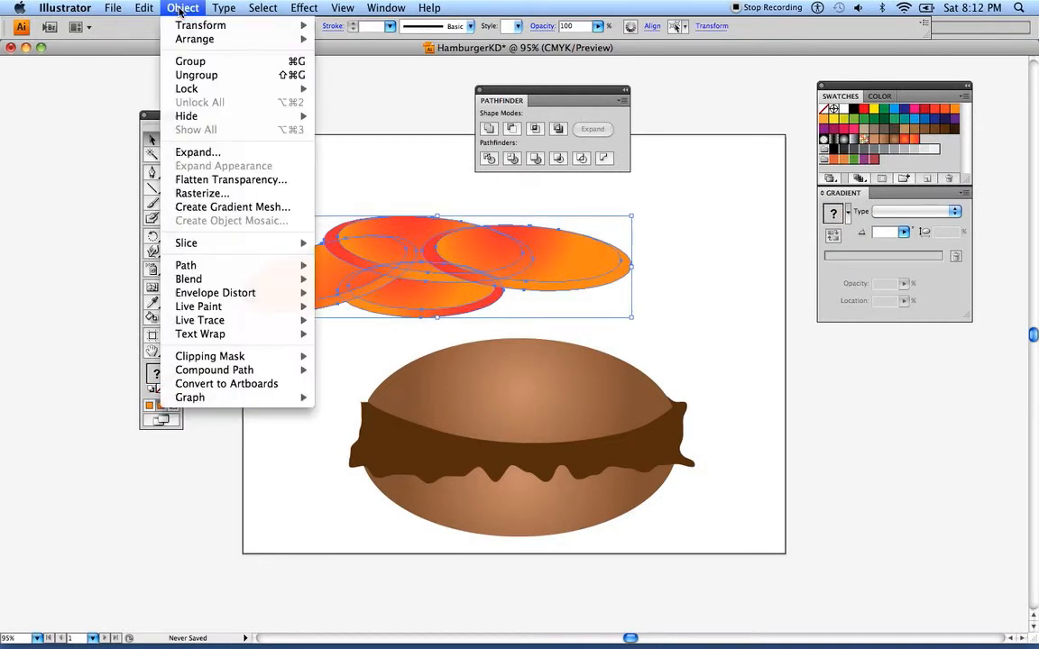
left_click(185, 60)
left_click_drag(163, 115, 141, 117)
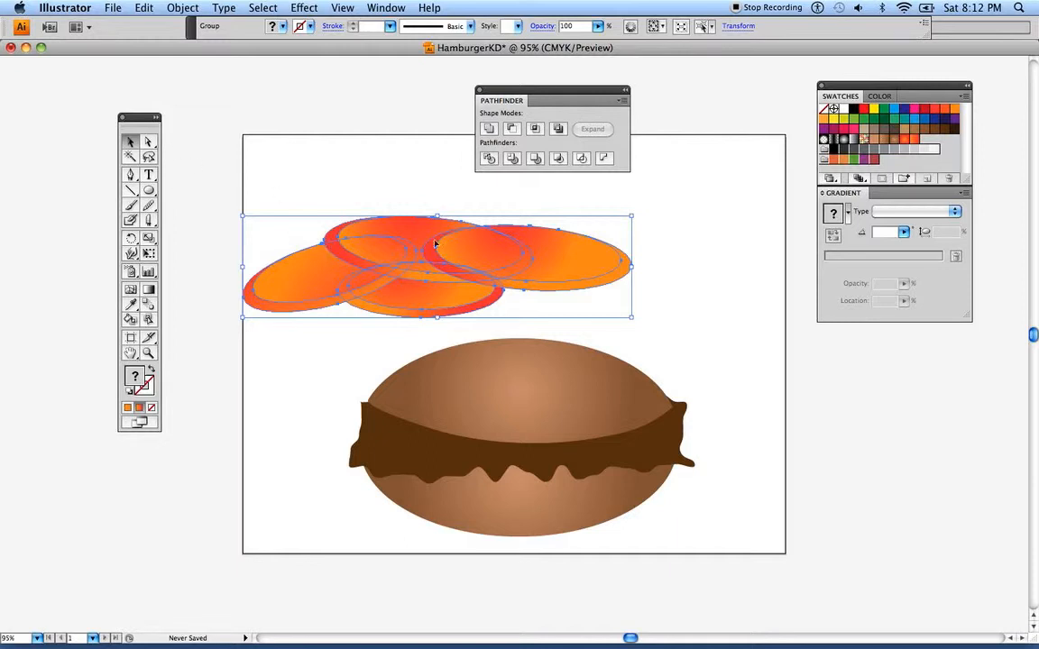
Cut the grouped tomato slices and paste them directly in front of the patty, behind the top bun
left_click(182, 8)
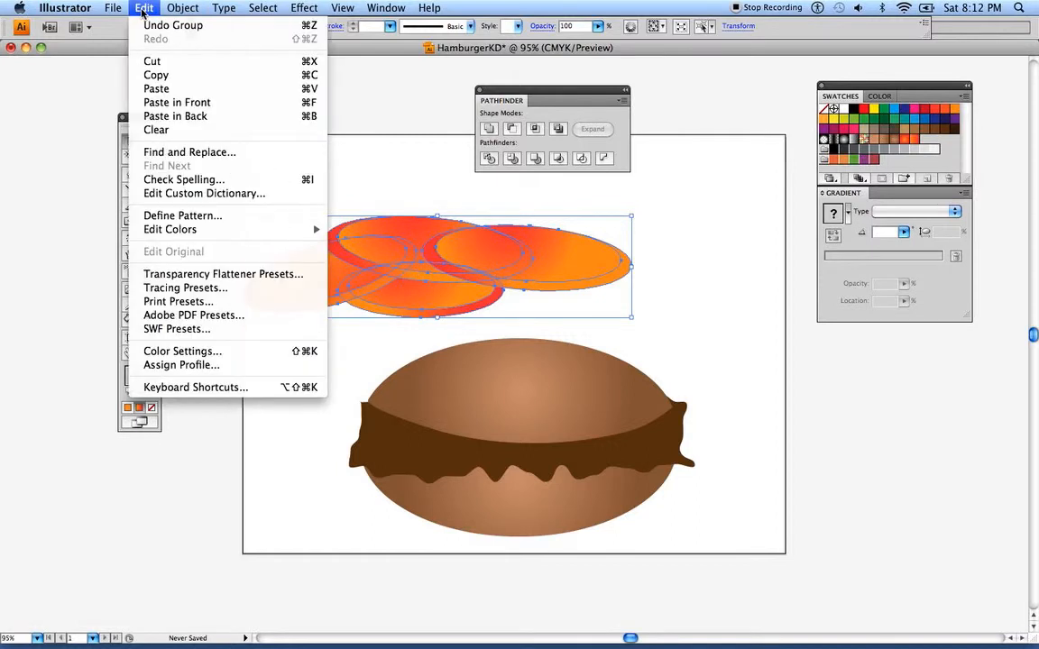
left_click(147, 62)
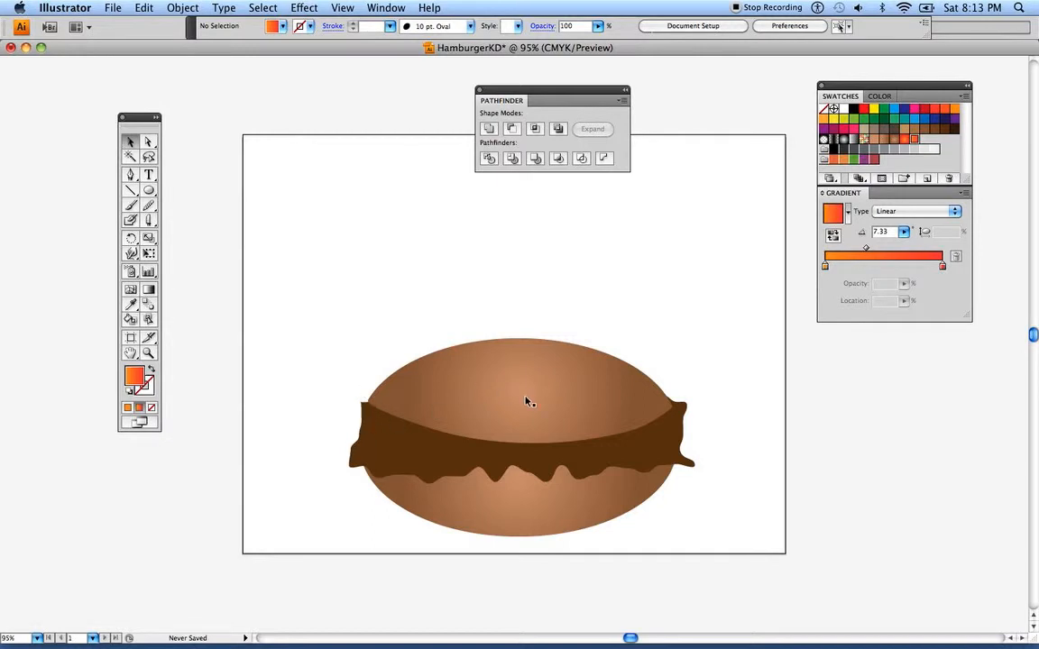
left_click(355, 469)
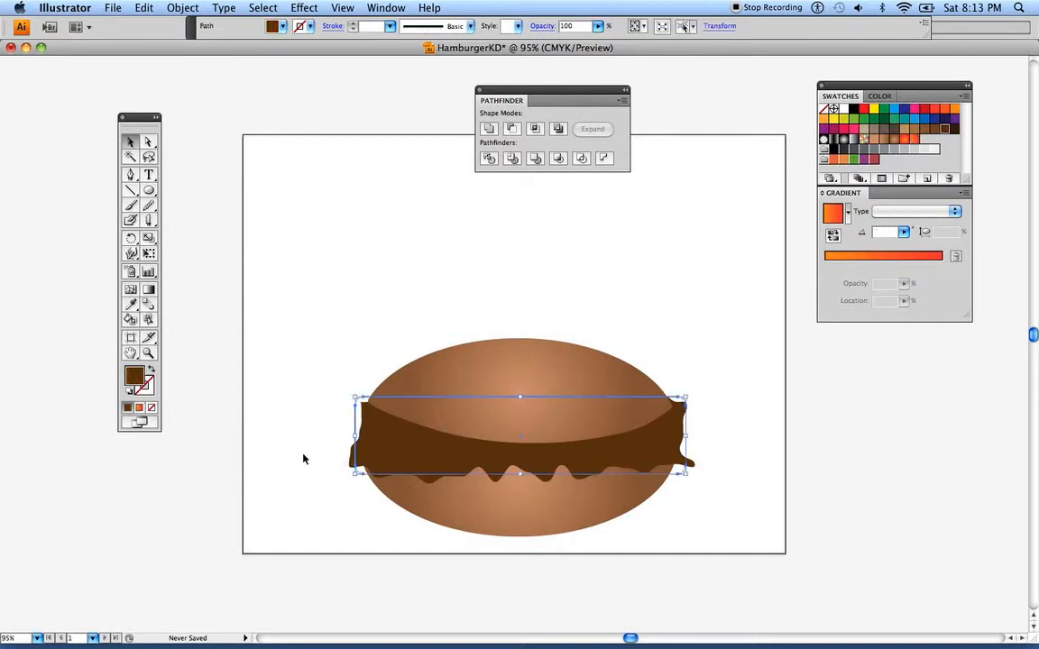
left_click(145, 8)
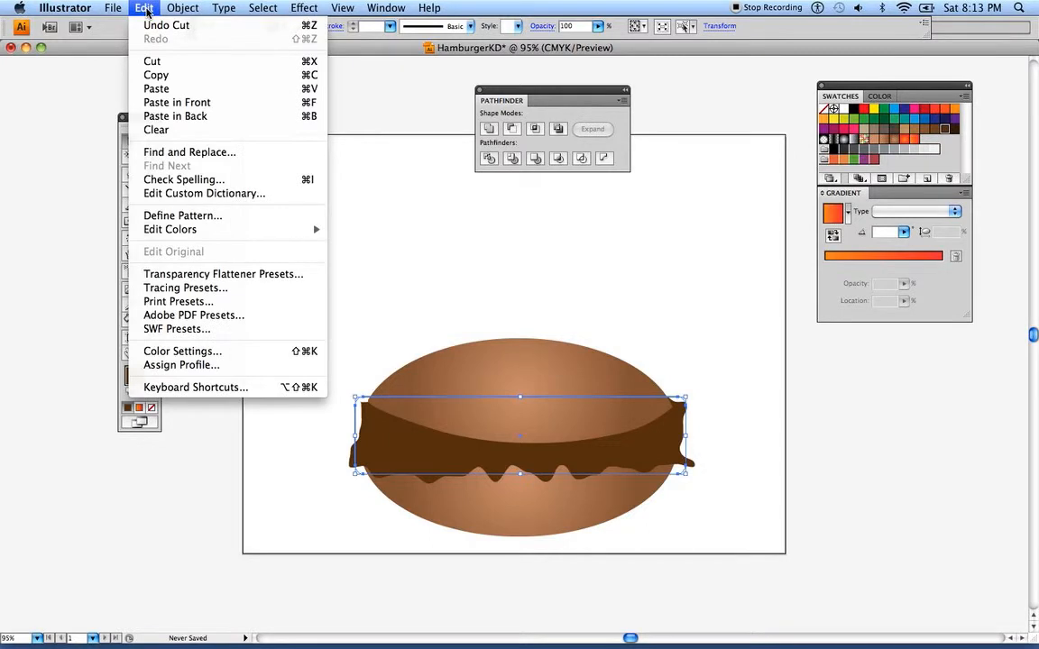
left_click(176, 102)
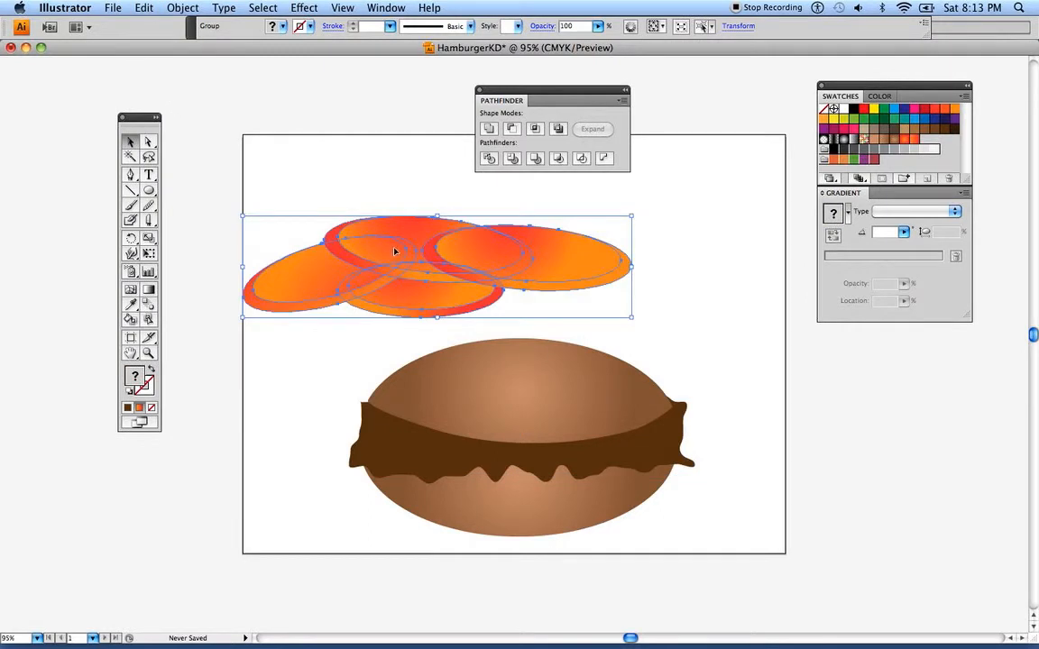
Move the tomato group down onto the hamburger so its slices stick out between the top bun and the patty
left_click_drag(390, 252, 482, 392)
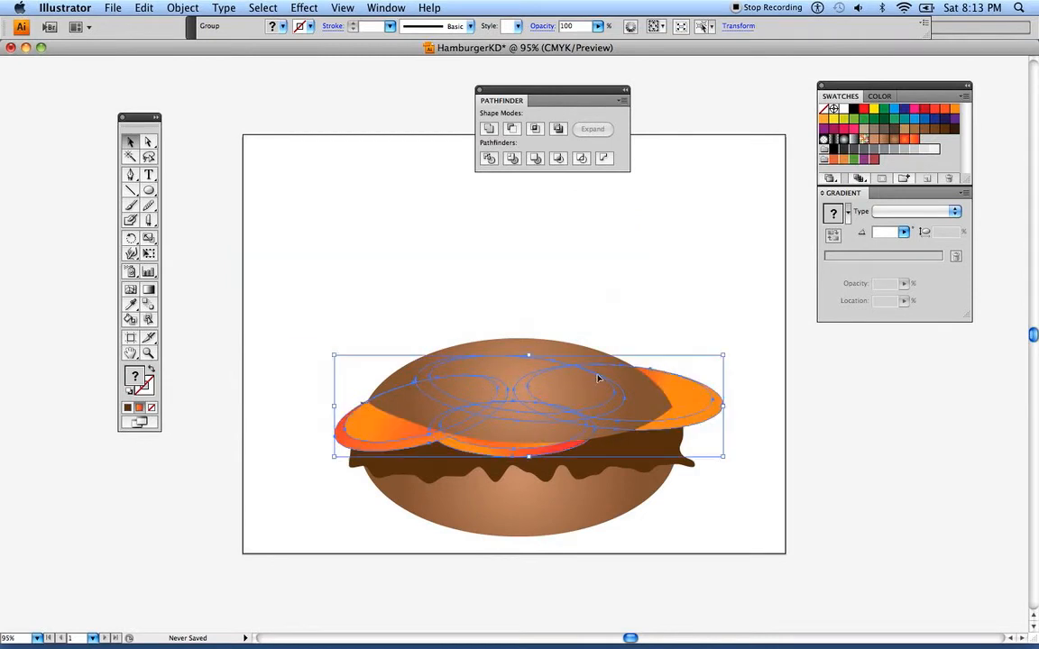
left_click_drag(676, 393, 683, 396)
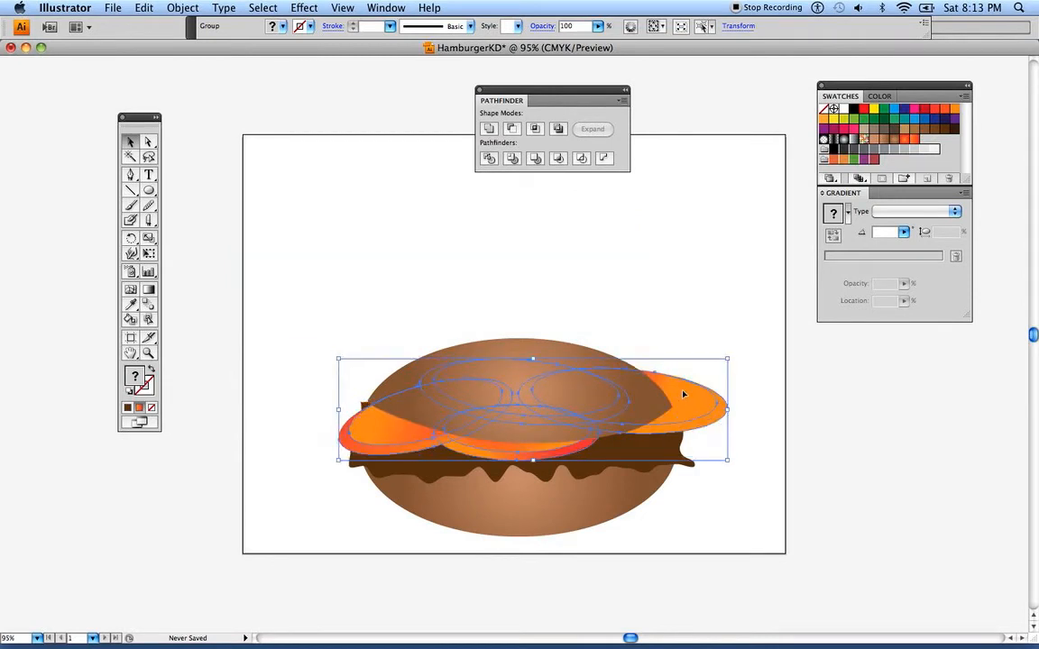
left_click(297, 275)
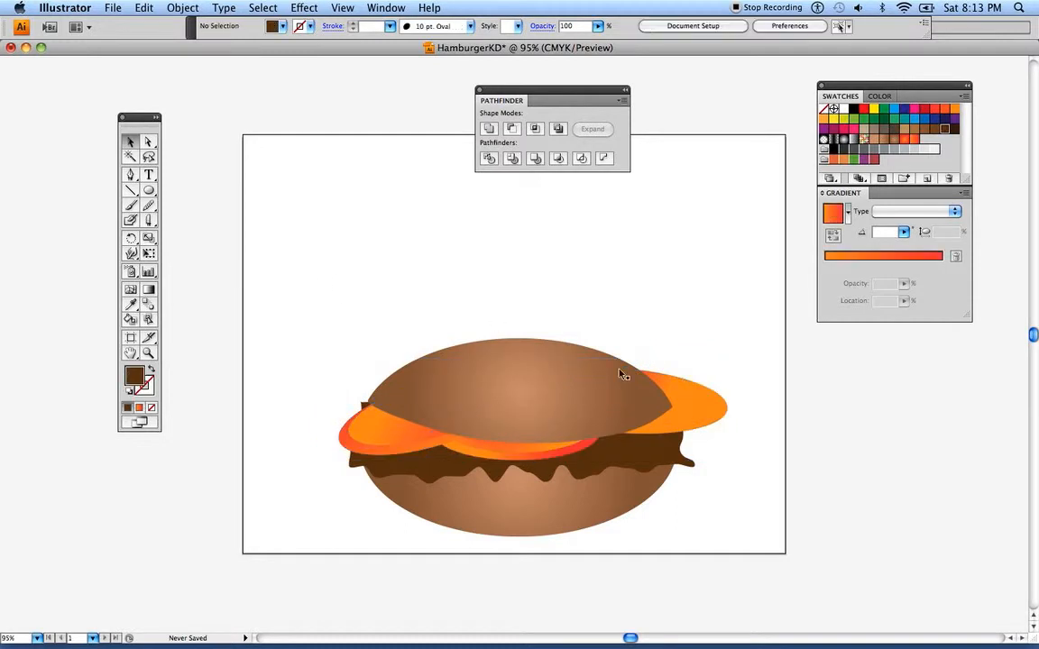
Rotate the tomato group slightly clockwise and nudge it left so it covers the patty's upper corners
left_click(706, 406)
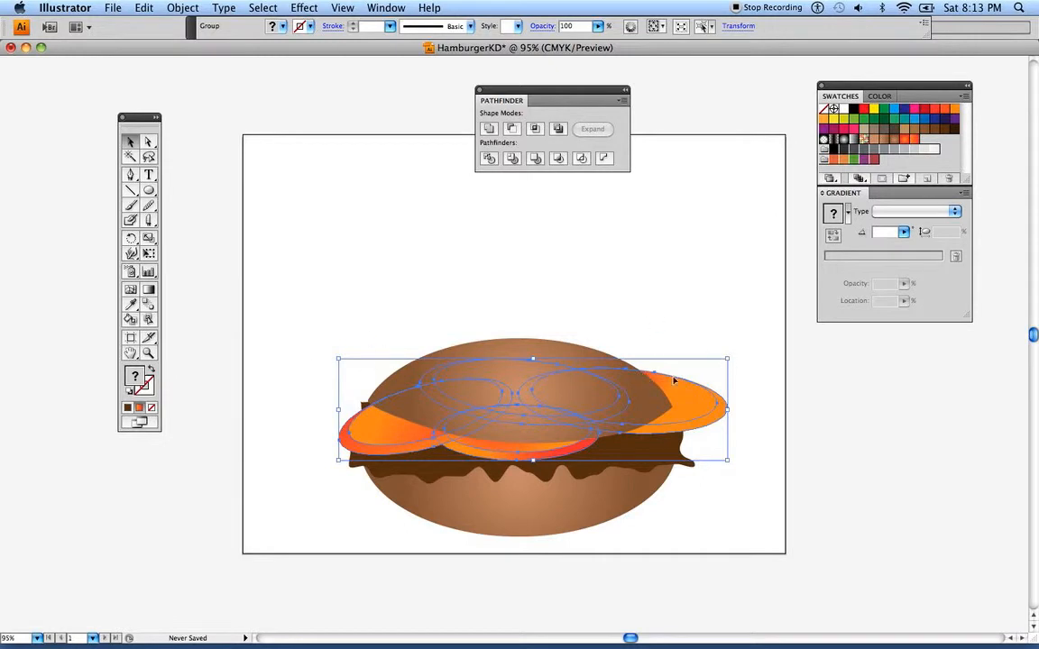
left_click_drag(728, 460, 735, 469)
mouse_move(702, 419)
left_mouse_down()
mouse_move(679, 422)
mouse_move(696, 421)
left_mouse_up()
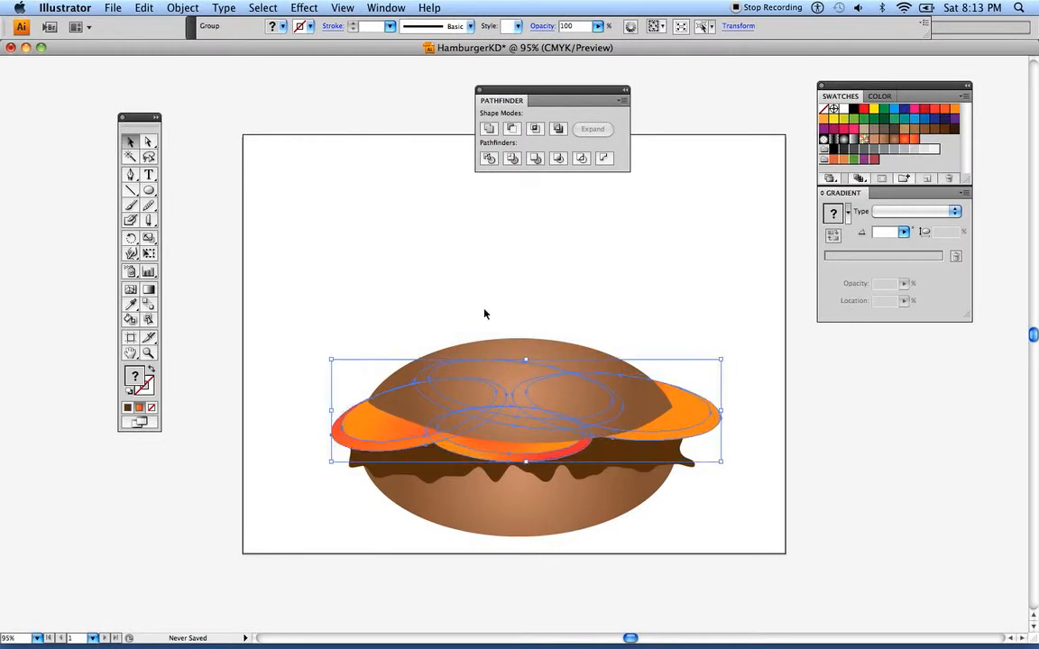
left_click(418, 273)
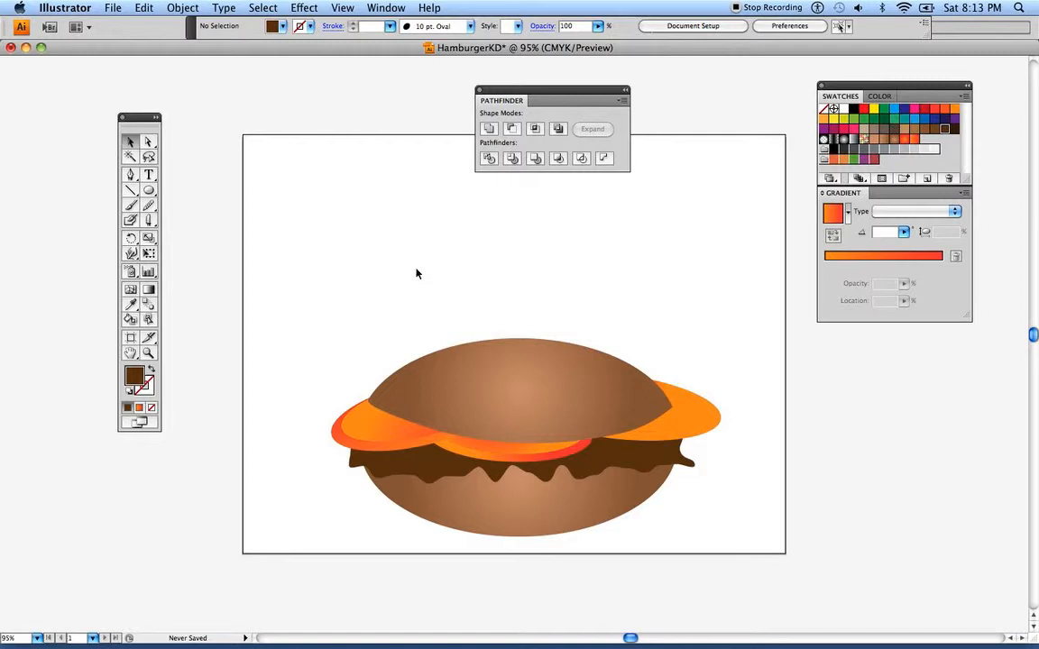
Redirect the linear gradient on the rightmost tomato slice's outer rim to about -54.54°, with red along its lower edge
left_click(149, 141)
left_click(706, 436)
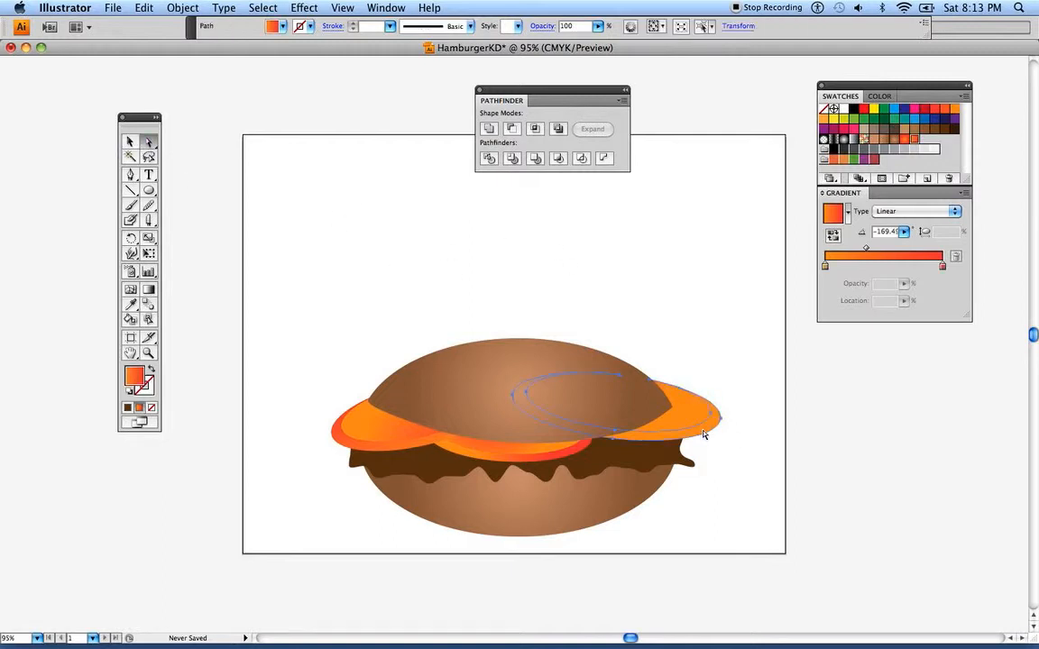
left_click(149, 290)
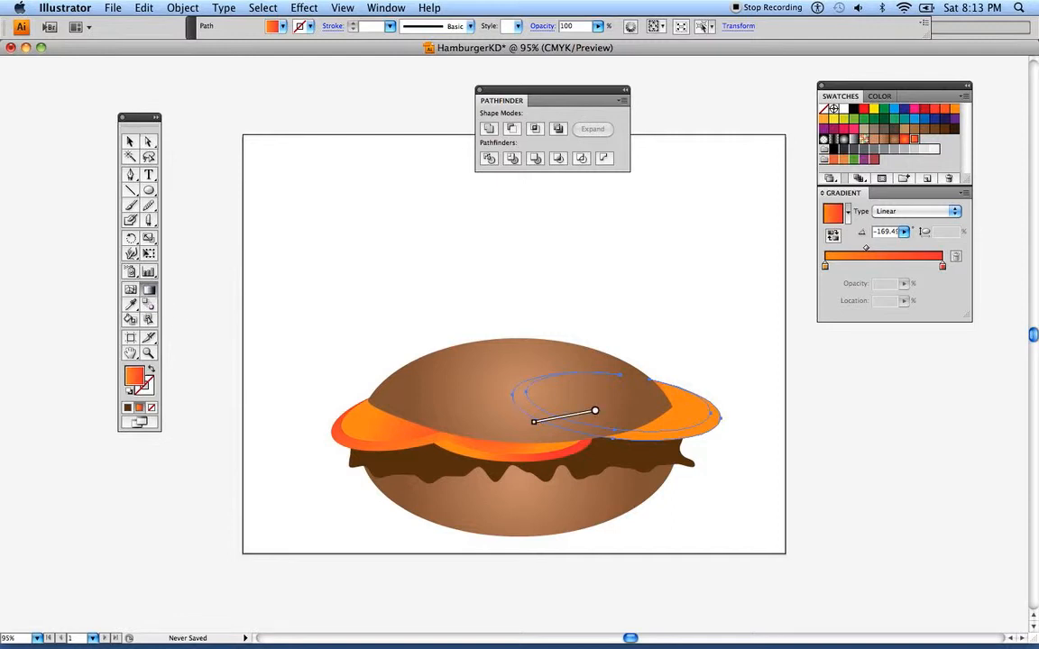
left_click_drag(667, 440, 690, 453)
left_click_drag(618, 411, 653, 458)
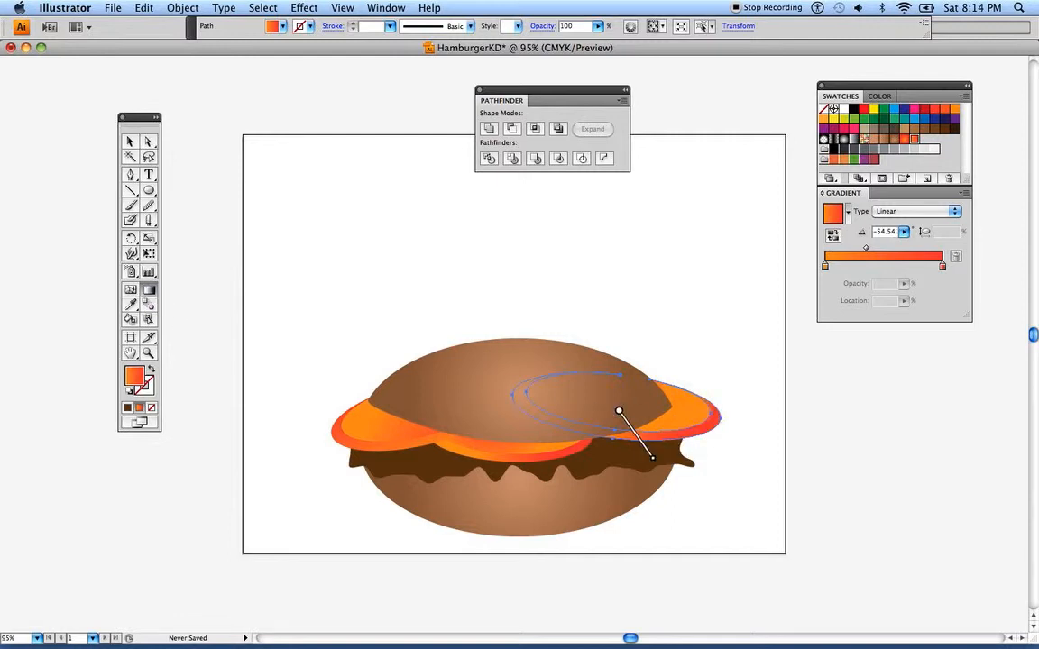
left_click(150, 143)
left_click(274, 182)
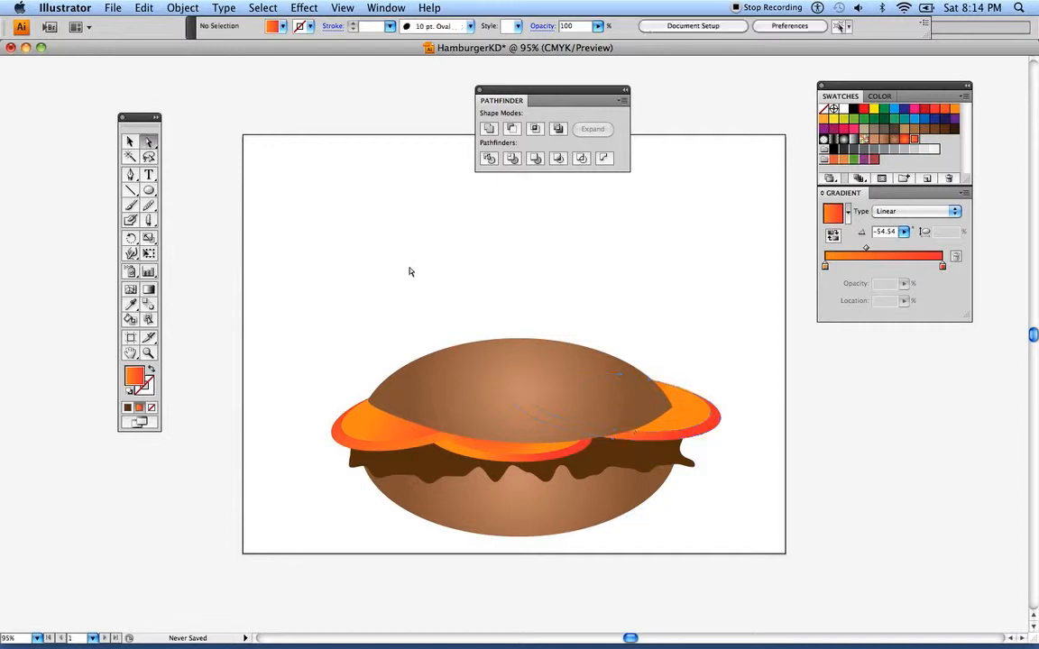
Redirect the radial gradient on the rightmost tomato slice's inner oval to about 23.01°, with red starting near the bun's edge
left_click(695, 411)
left_click(149, 290)
left_click_drag(683, 409, 701, 392)
left_click_drag(653, 420, 707, 397)
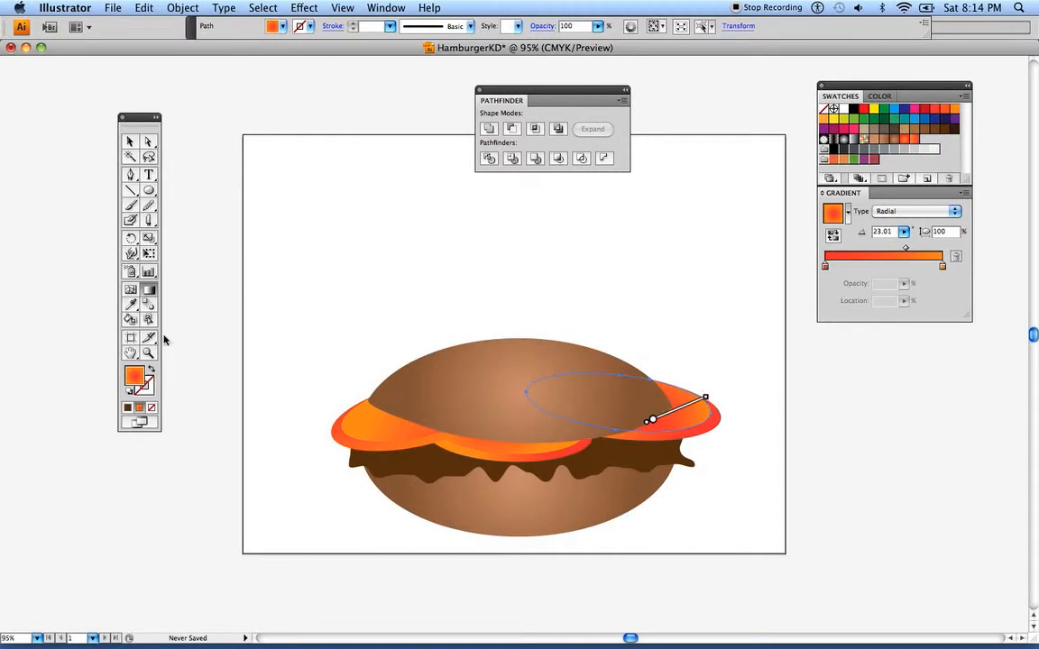
left_click(130, 142)
left_click(229, 155)
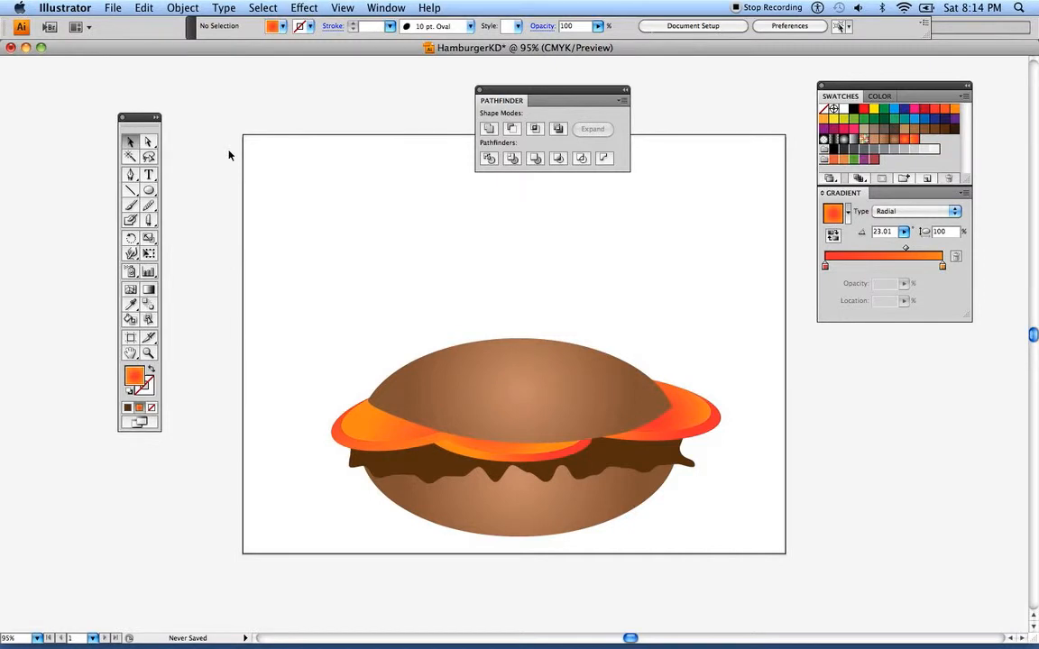
Draw a wide flat oval above the hamburger and replace the orange in its radial gradient with purple
left_click(149, 190)
left_click_drag(307, 207, 536, 290)
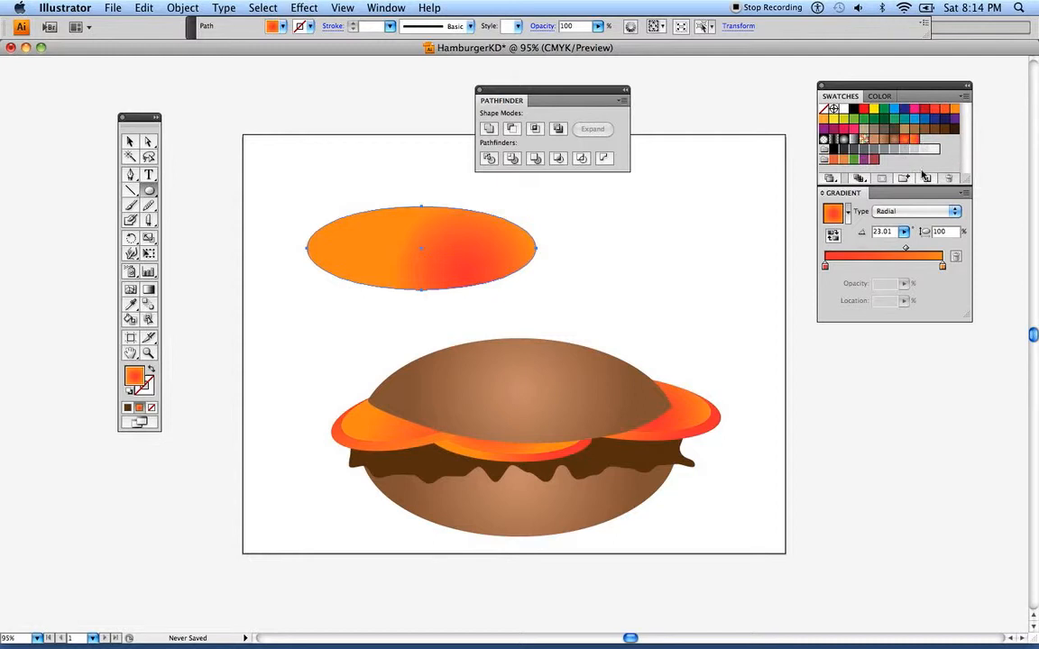
left_click(900, 264)
left_click_drag(944, 268, 905, 327)
Change the oval gradient's red stop to a pale dusty pink with C 19, M 38, Y 29, K 0
left_click(825, 267)
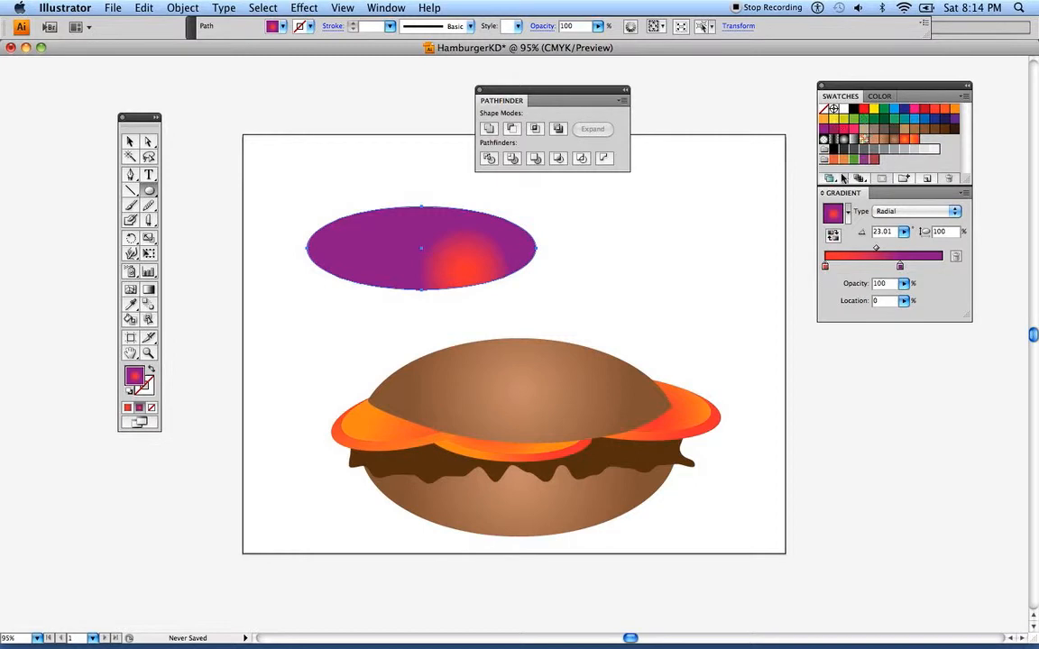
left_click(880, 96)
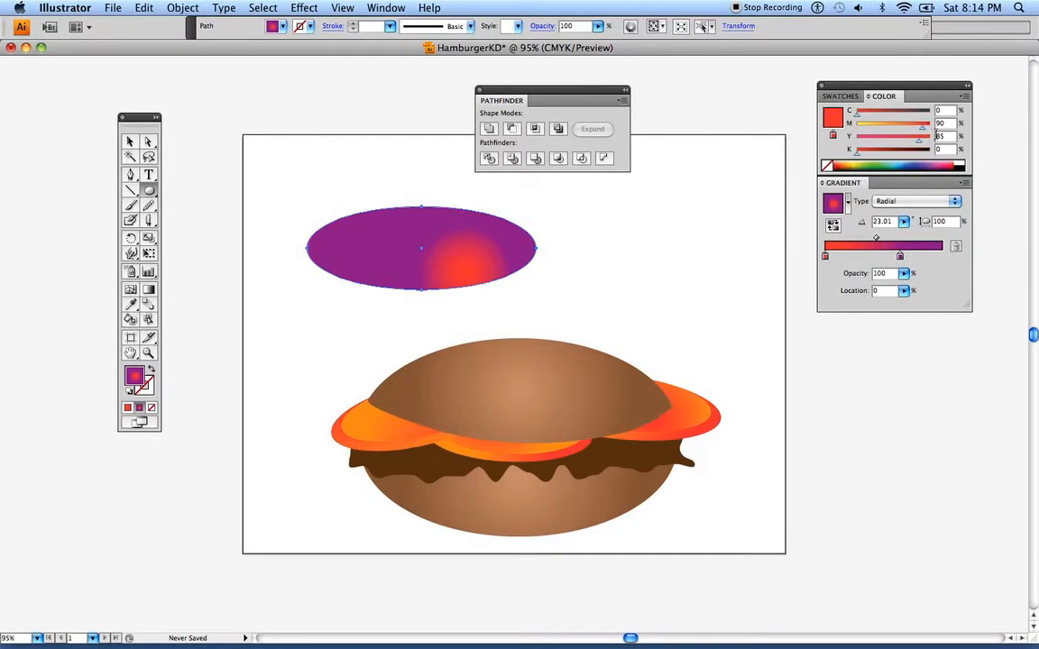
left_click_drag(929, 127, 874, 144)
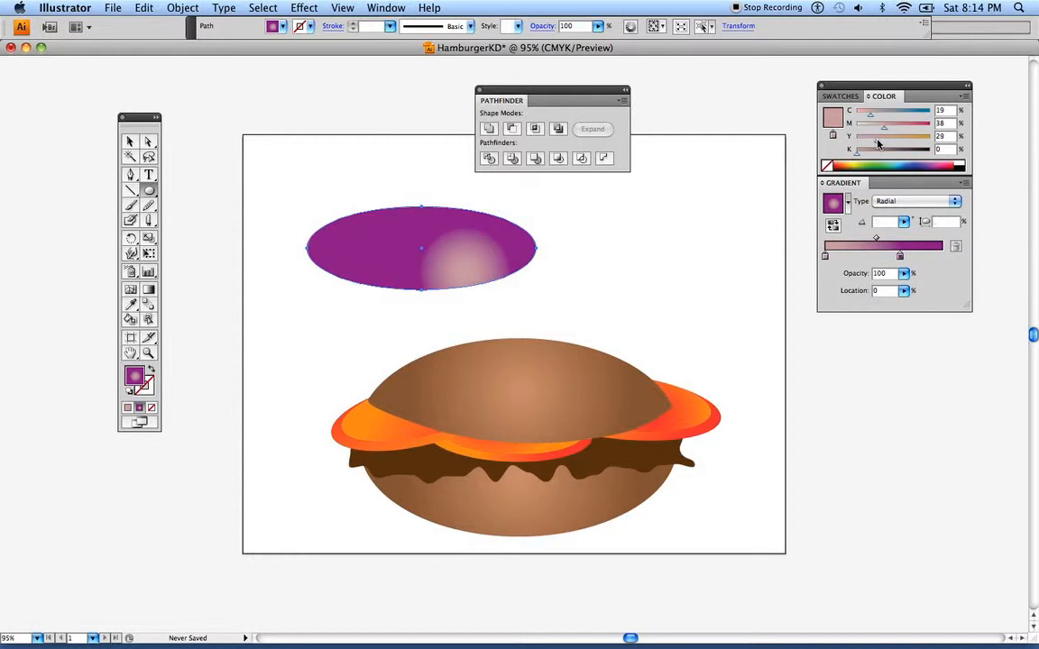
Move the purple stop to the gradient's end with the midpoint at 72.67%, and save the gradient as a swatch
left_click(900, 257)
left_click_drag(900, 257, 941, 256)
left_click(911, 239)
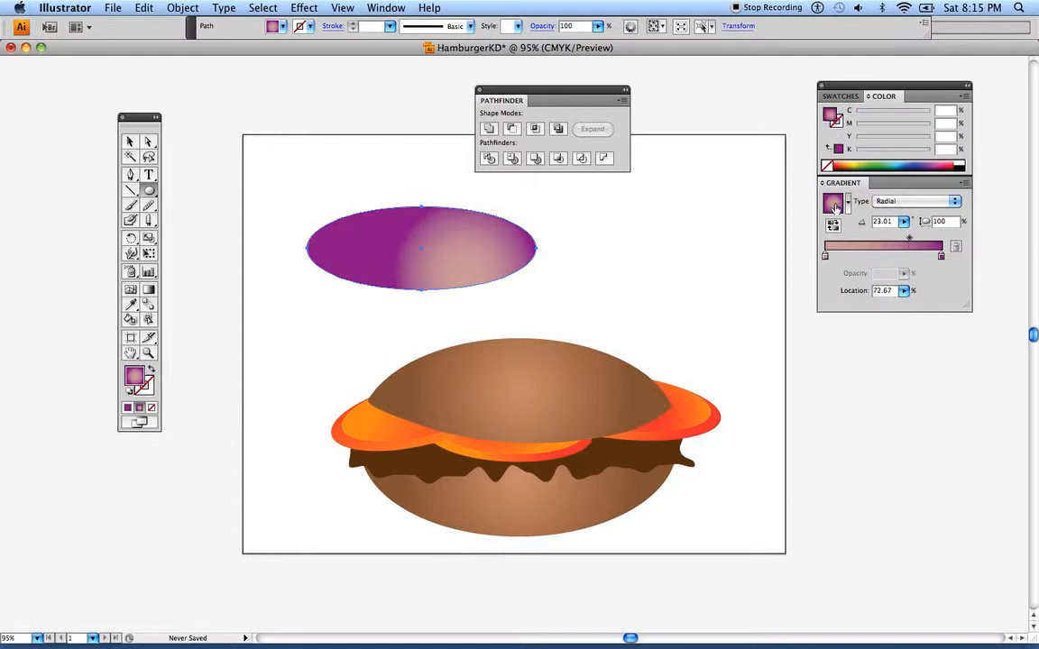
left_click(834, 97)
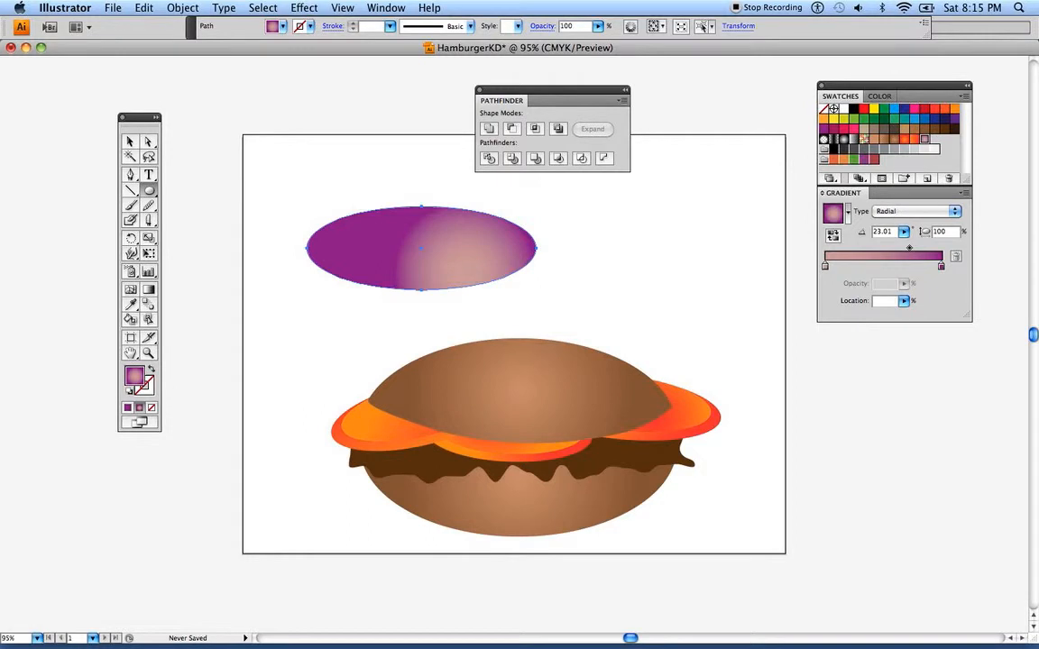
Duplicate the purple oval to its right and redirect the copy's gradient to about -170.82°, with purple at its left end
left_click(129, 141)
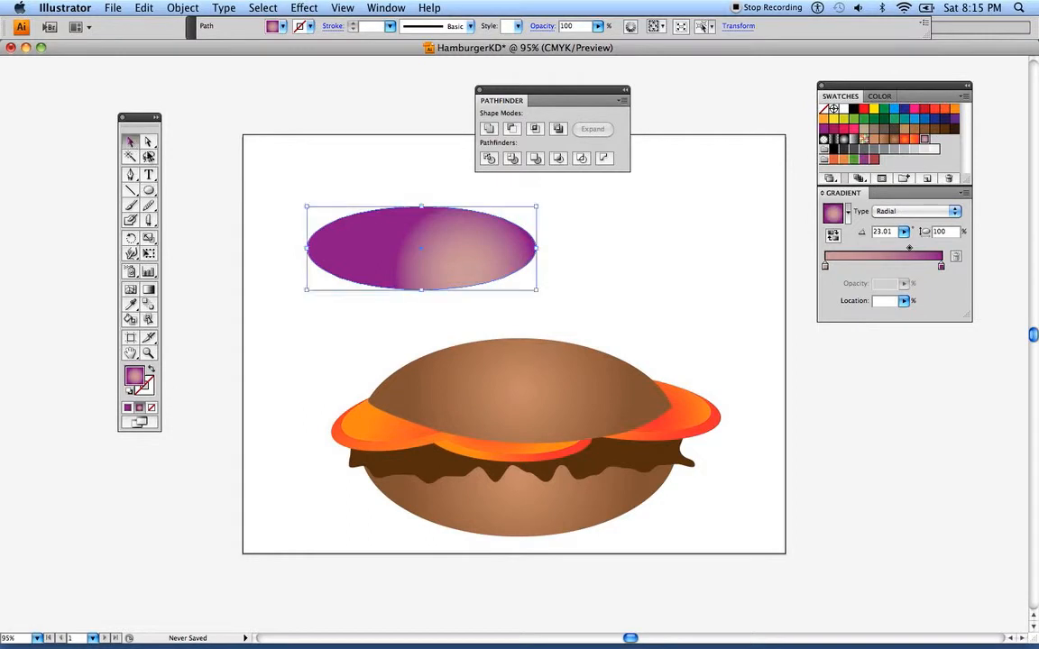
left_click_drag(409, 257, 644, 259)
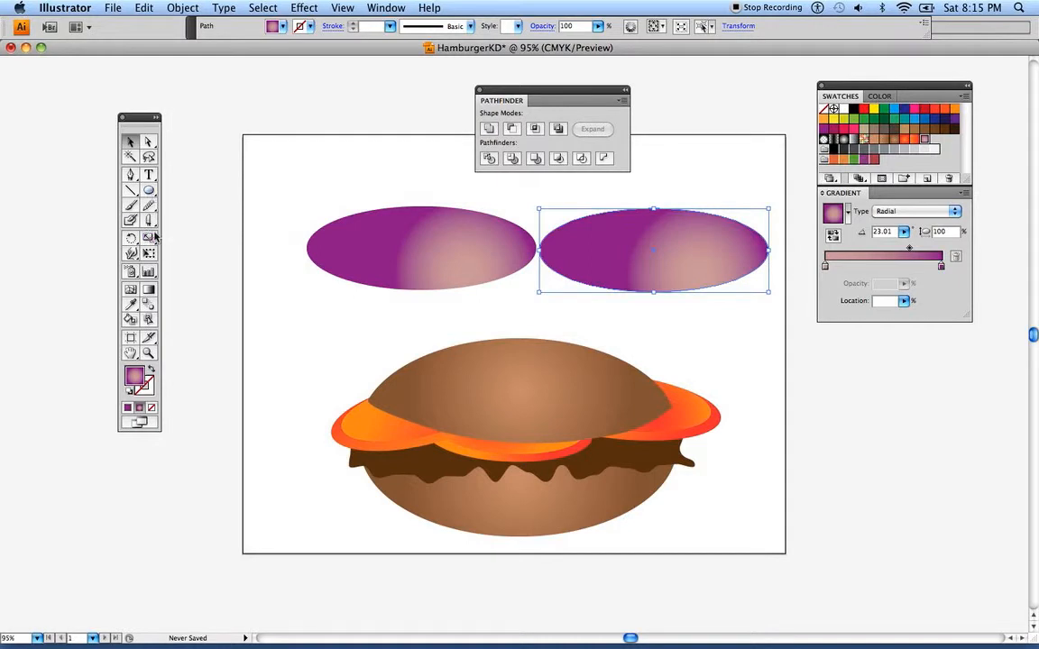
left_click(149, 289)
mouse_move(674, 253)
left_mouse_down()
mouse_move(598, 273)
mouse_move(575, 267)
mouse_move(666, 250)
mouse_move(621, 242)
mouse_move(685, 248)
left_mouse_up()
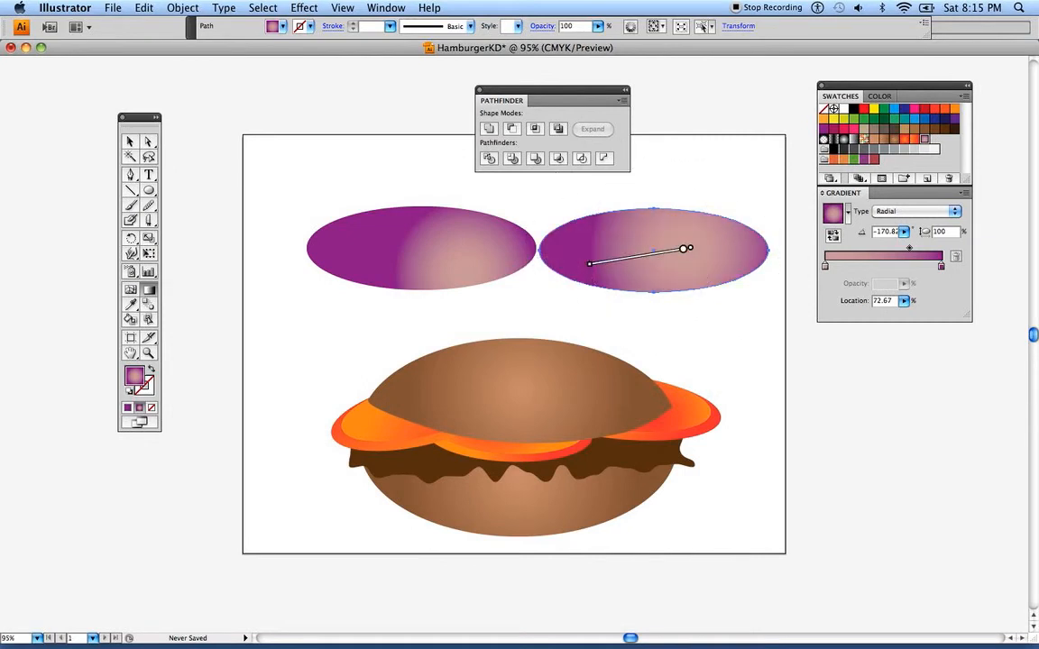
Redirect the left oval's radial gradient to about 175.55° so pink glows right of centre and fades to purple at the left end
left_click(130, 142)
left_click(333, 238)
left_click(149, 289)
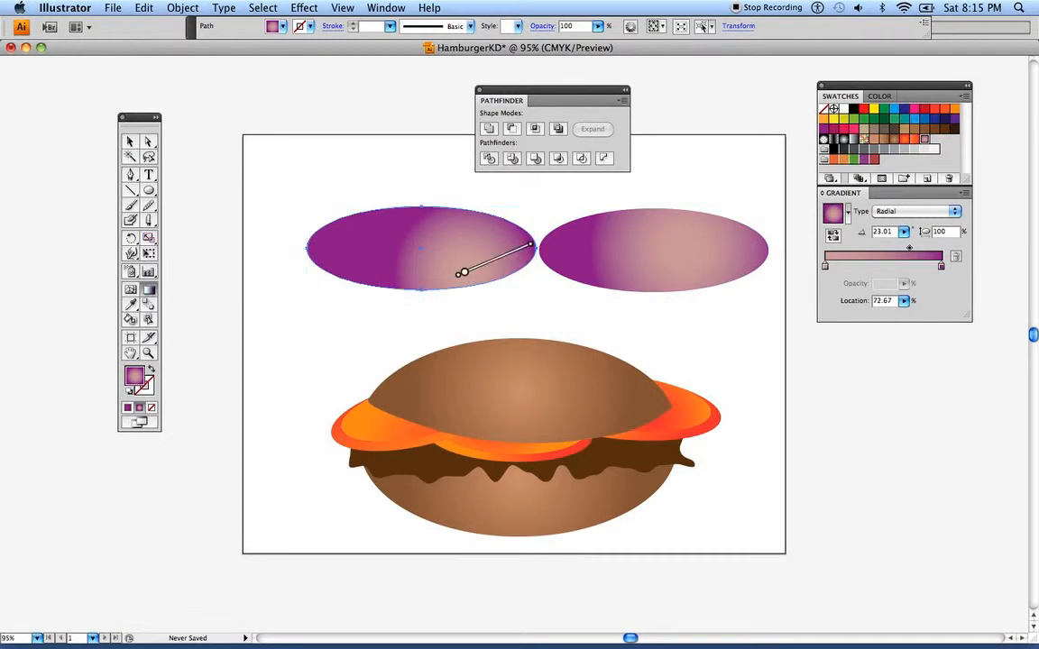
left_click_drag(451, 275, 308, 242)
left_click_drag(440, 258, 429, 259)
left_click_drag(345, 244, 369, 245)
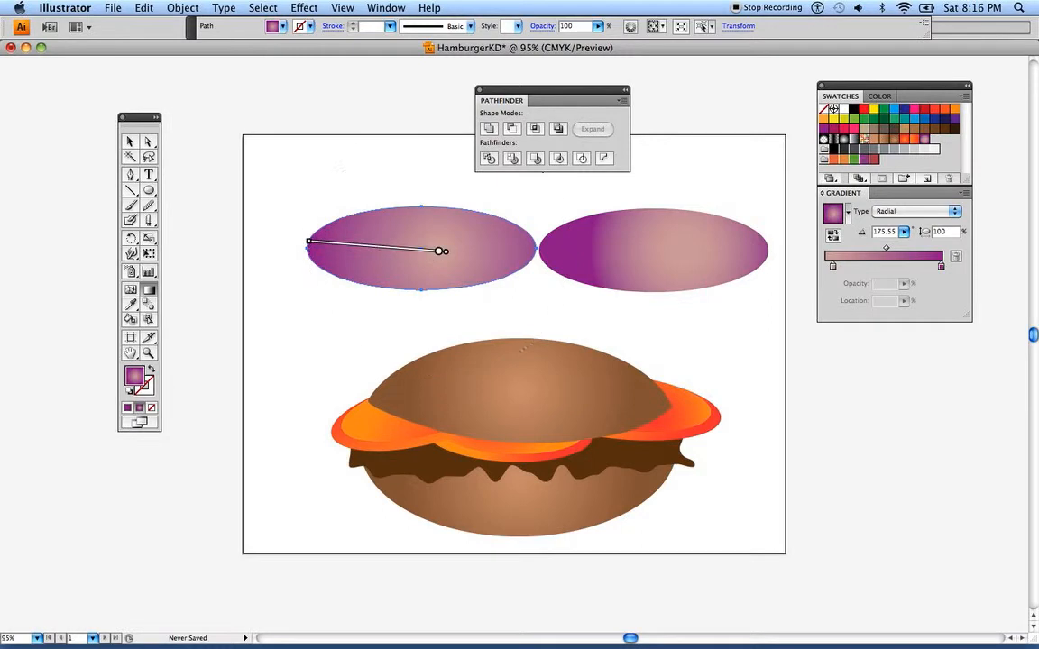
left_click(130, 141)
left_click(273, 186)
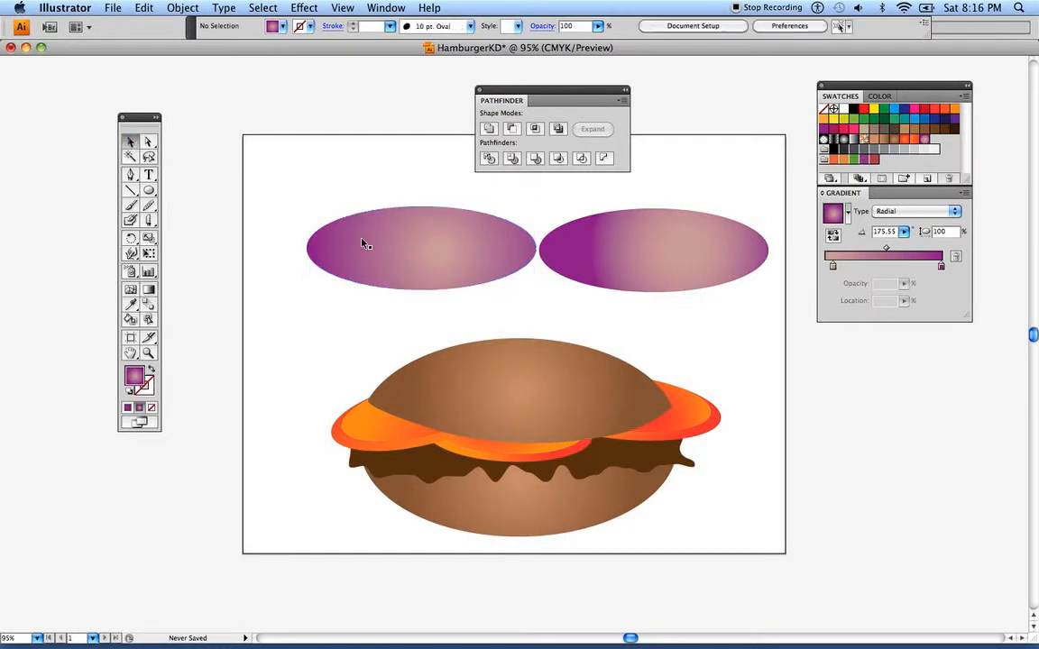
Duplicate the left purple oval, shrink the copy and centre it inside the original to form the slice's inner area
left_click_drag(372, 250, 376, 239)
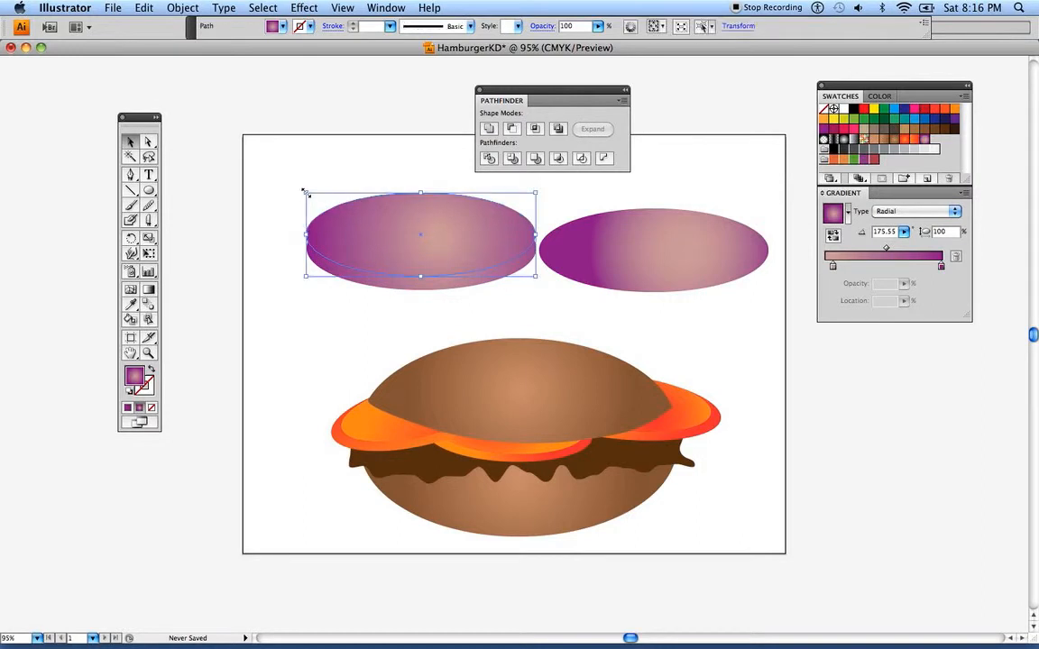
left_click_drag(301, 192, 314, 210)
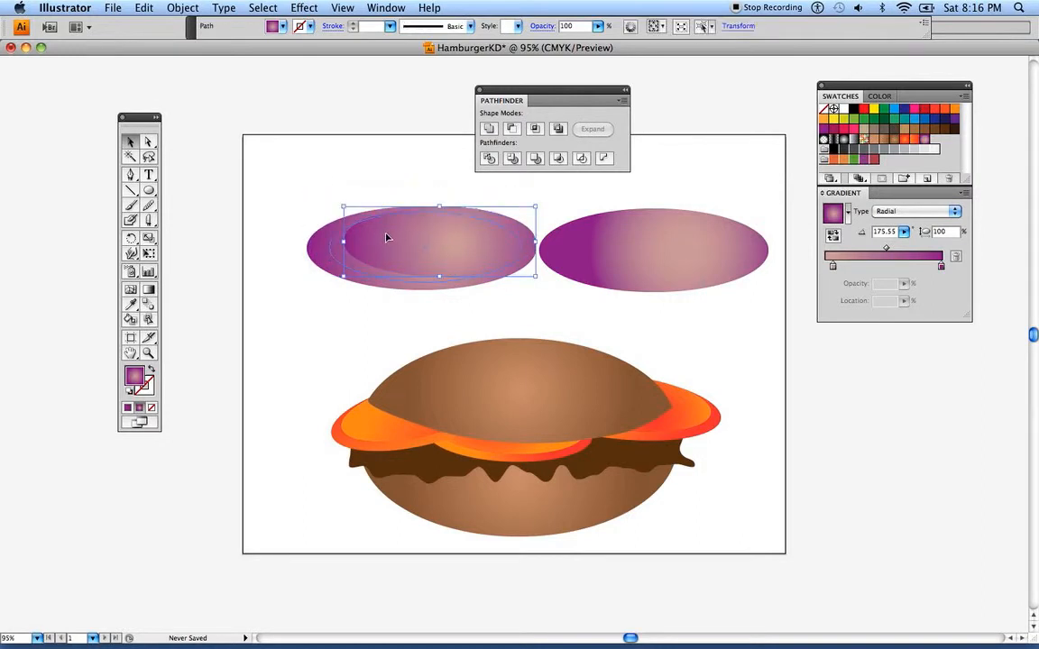
left_click(320, 171)
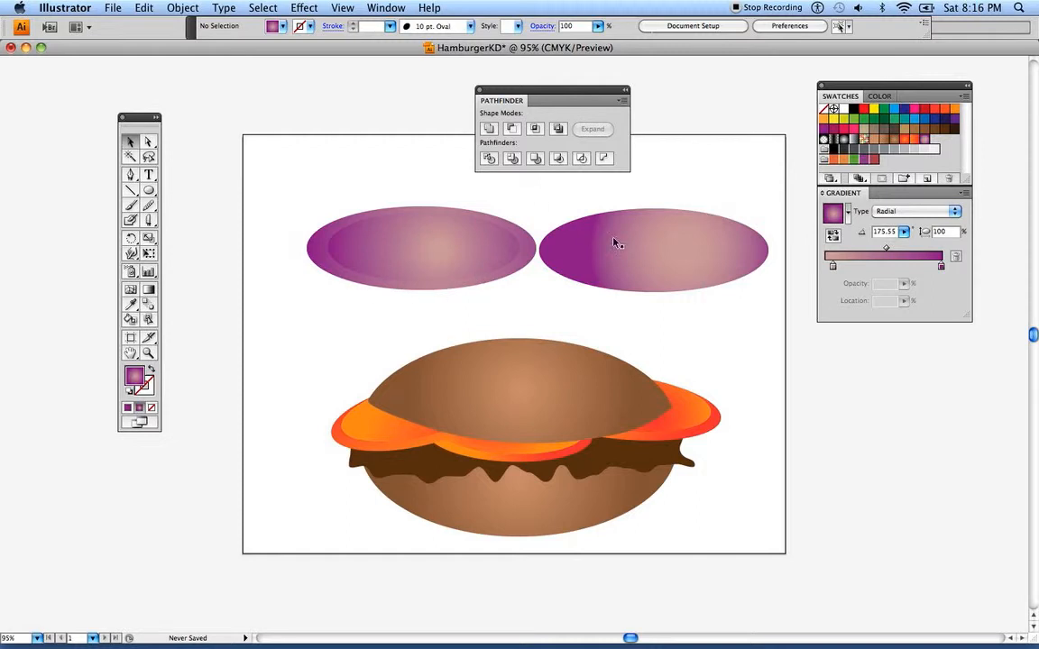
Duplicate the right purple oval, shrink the copy and centre it inside that oval
left_click_drag(634, 248, 691, 290)
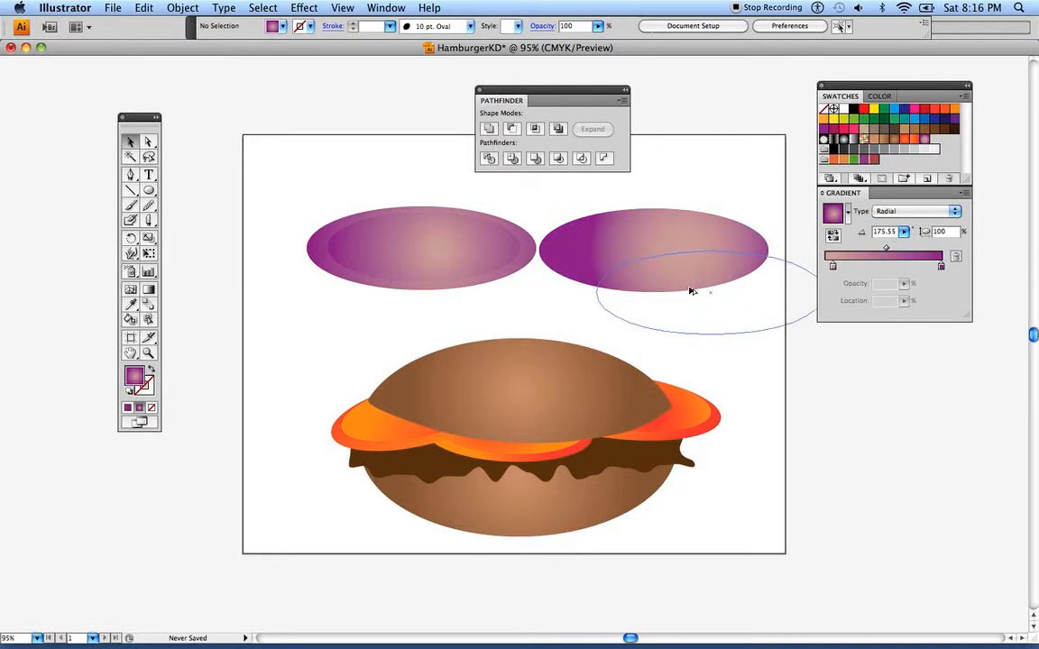
left_click_drag(595, 251, 626, 249)
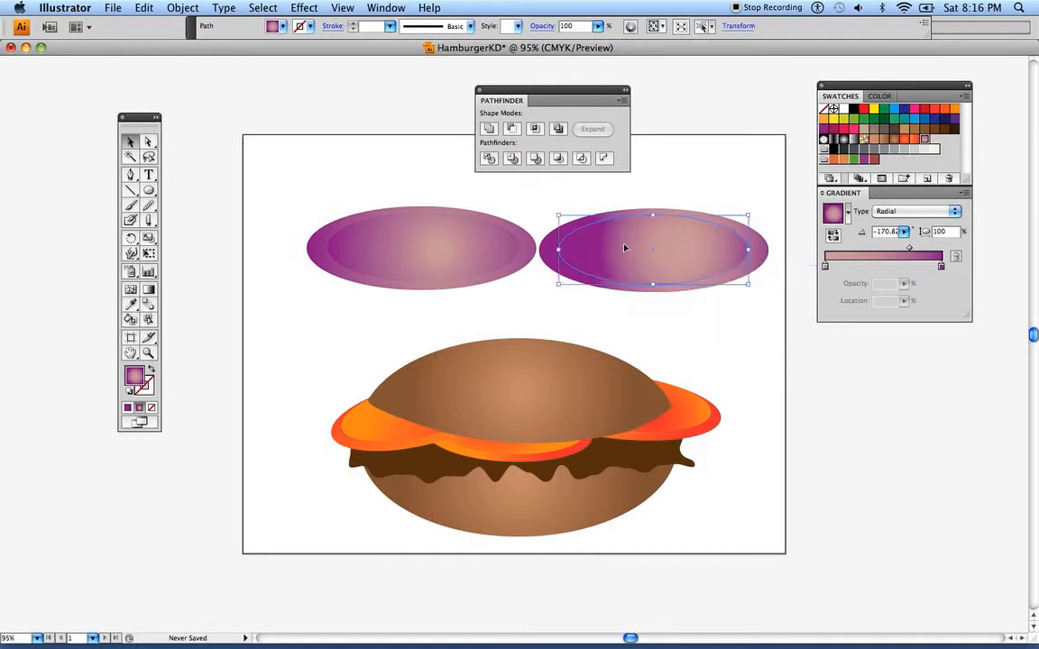
left_click(726, 178)
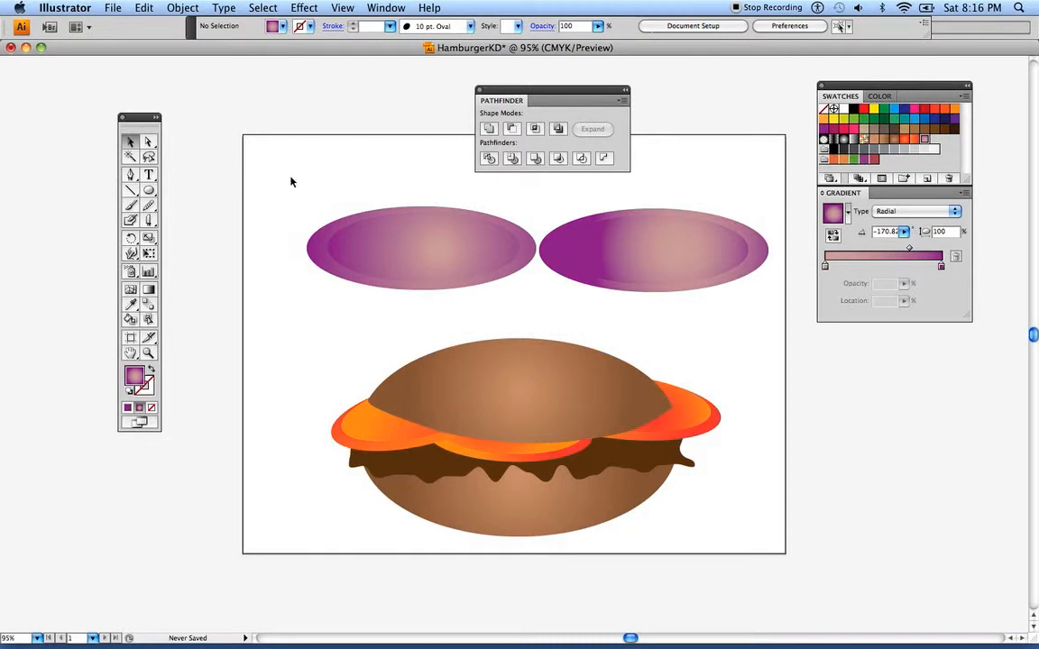
Divide the two nested left purple ovals with Pathfinder and delete the inner piece to leave a hollow ring
left_click_drag(298, 190, 390, 312)
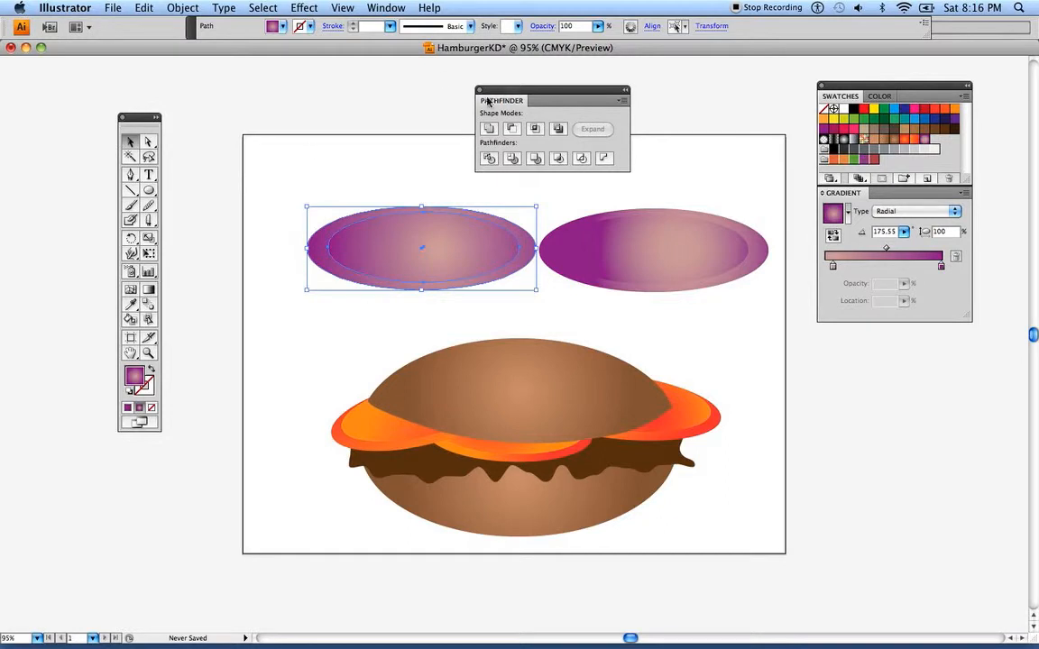
left_click(490, 159)
left_click(149, 142)
key("super+shift+a")
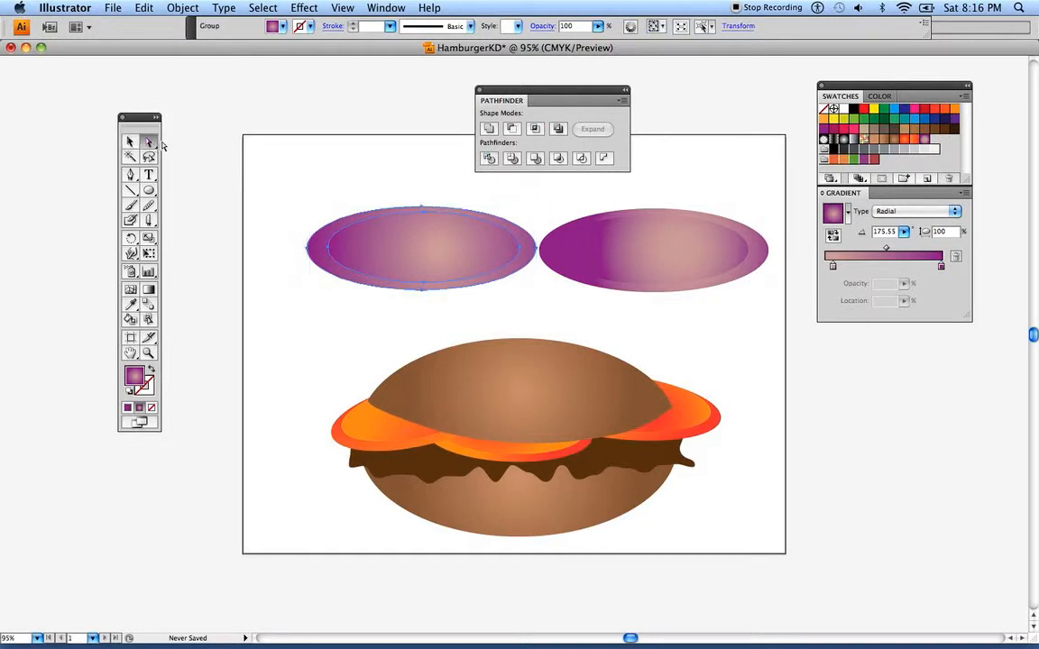
left_click_drag(413, 257, 314, 144)
key("super+z")
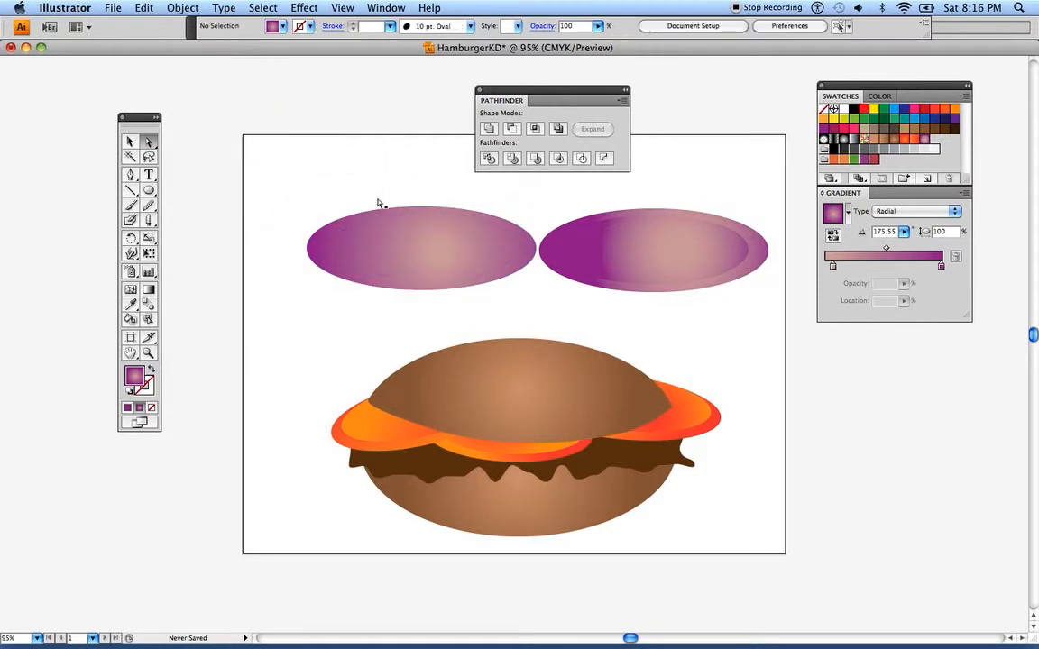
left_click_drag(413, 231, 317, 141)
key("Delete")
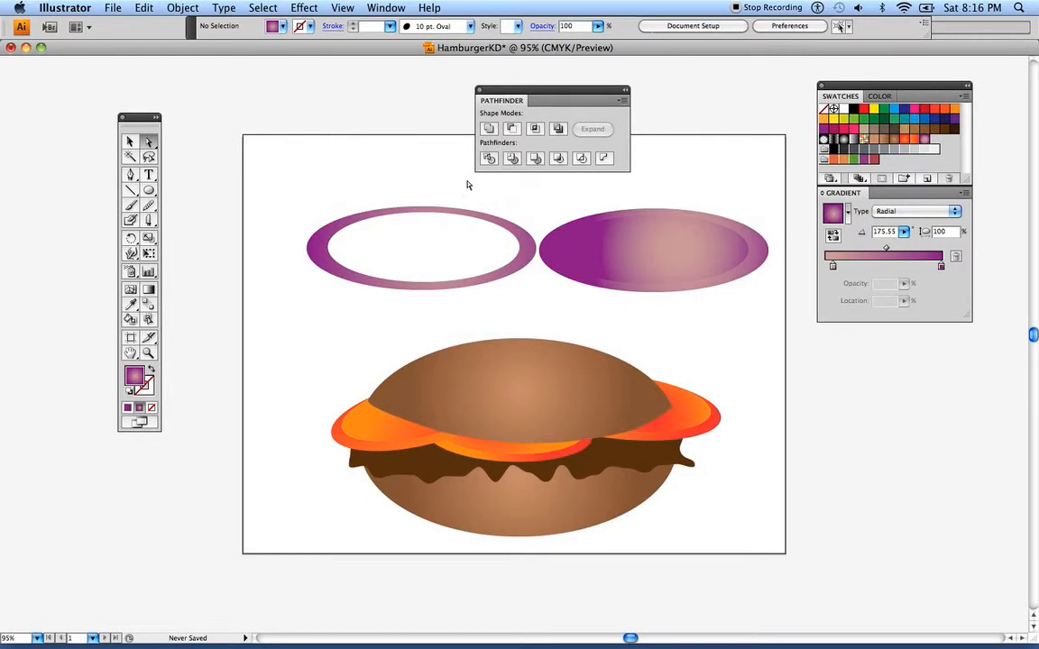
Divide the two nested right purple ovals and delete the inner piece, leaving a second hollow ring
left_click_drag(665, 158, 710, 293)
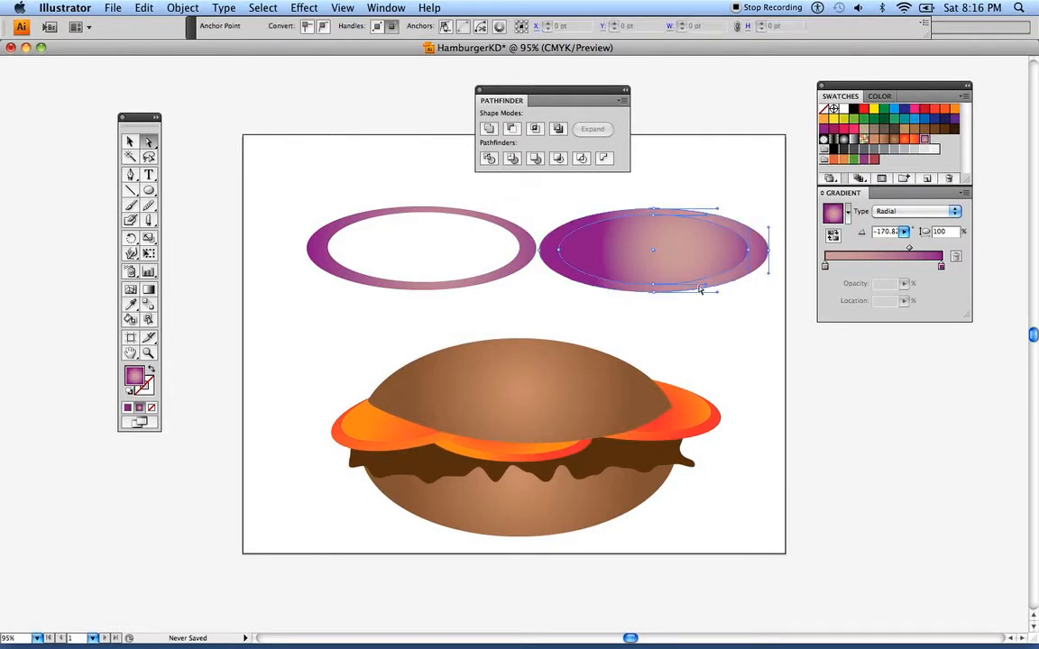
left_click(678, 188)
left_click(688, 249)
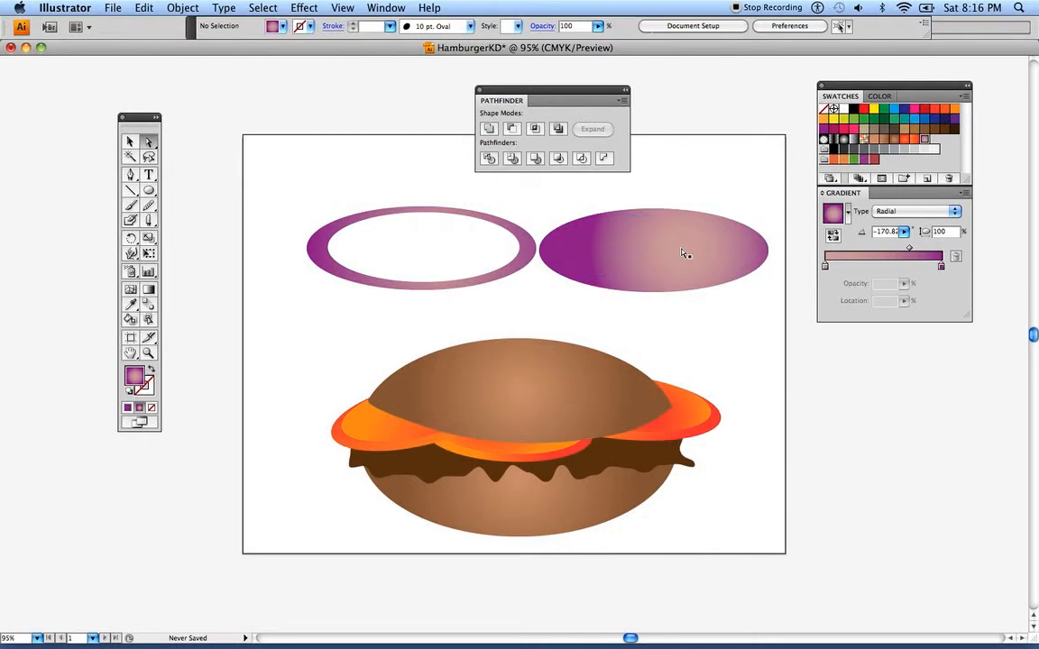
key("Delete")
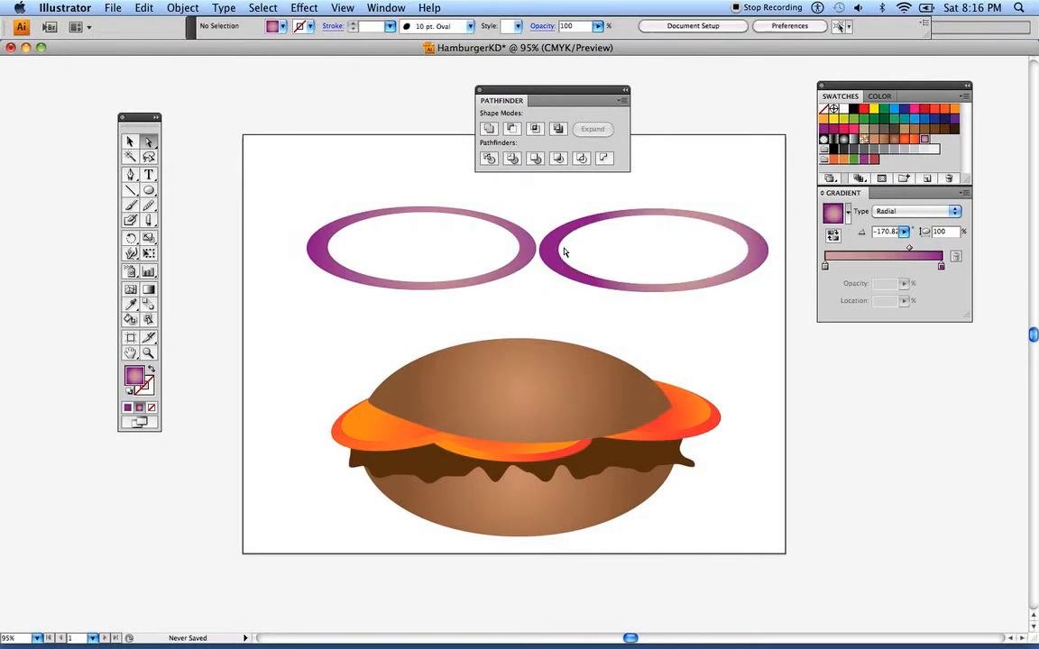
Reshape the right ring's inner and outer edges by shifting their anchor points and handles into an irregular oval
left_click(561, 251)
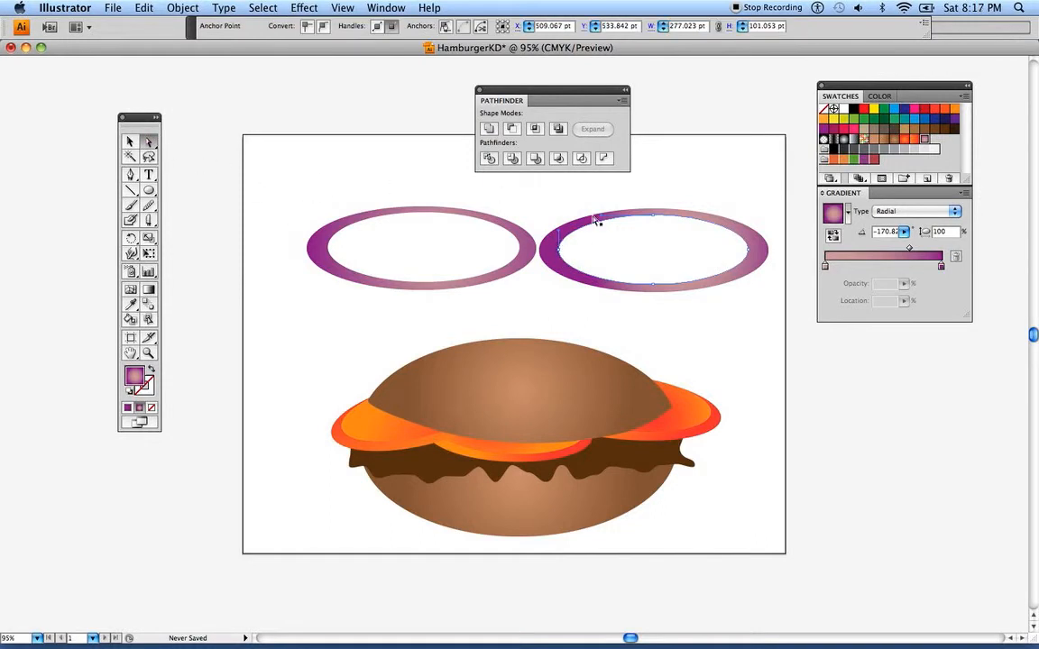
left_click(749, 253)
left_click_drag(707, 216, 718, 209)
left_click(759, 234)
left_click_drag(769, 251, 769, 260)
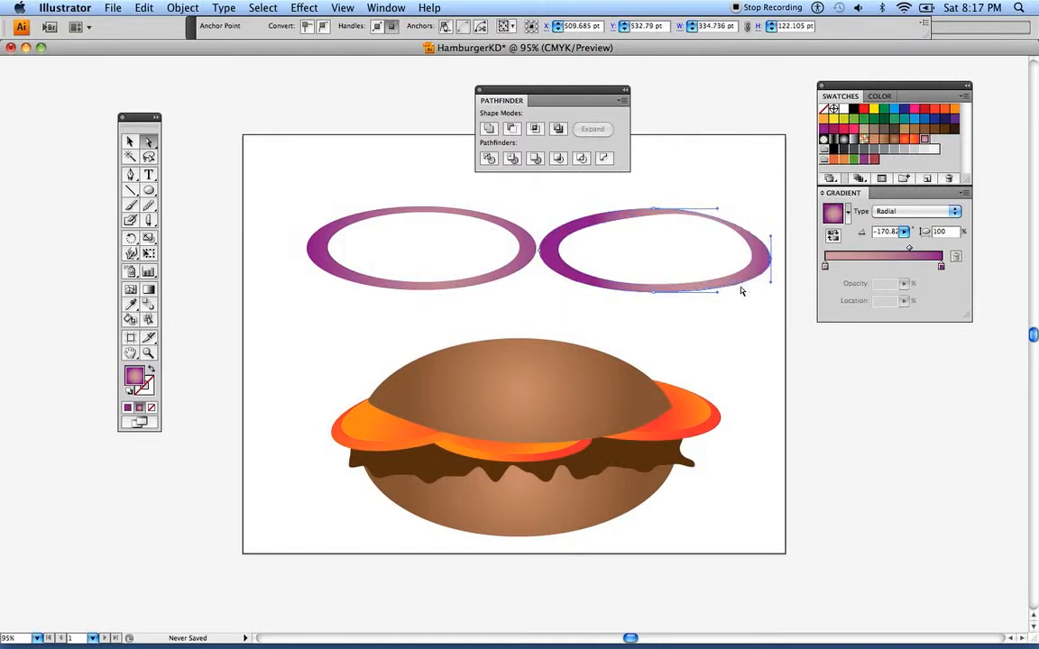
left_click(655, 293)
left_click_drag(591, 293, 571, 300)
Move the whole reshaped right ring over the left ring so it overlaps slightly below and left of it
left_click(129, 142)
left_click(180, 123)
left_click_drag(582, 191, 640, 243)
left_click_drag(516, 254, 300, 304)
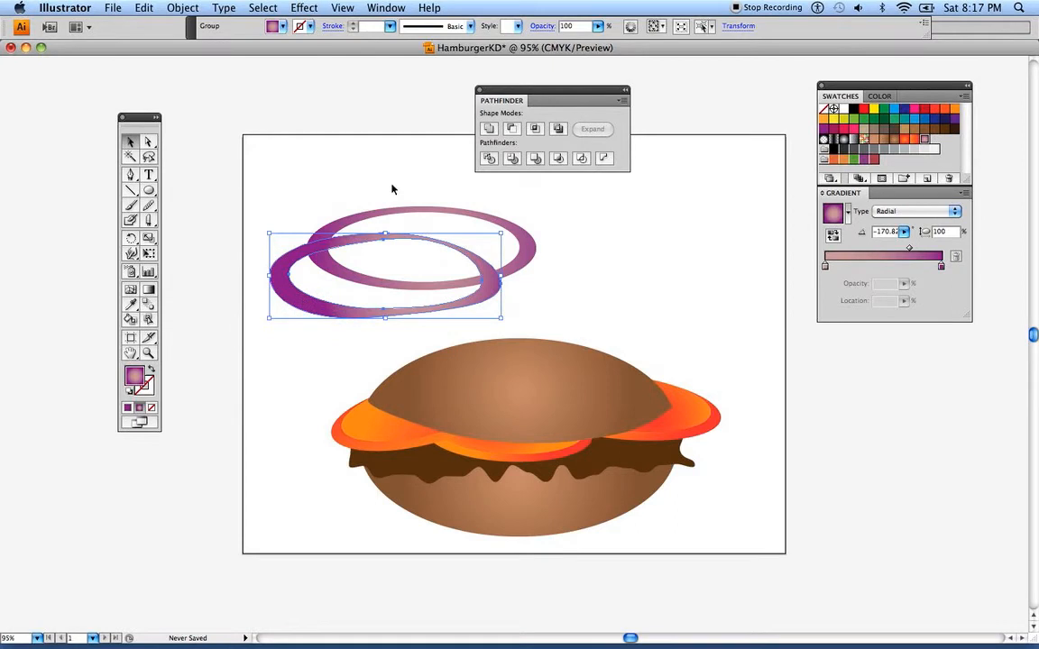
Flatten the regular purple ring to about half its height and stretch it slightly wider to the right
left_click(422, 210)
left_click_drag(422, 206, 421, 248)
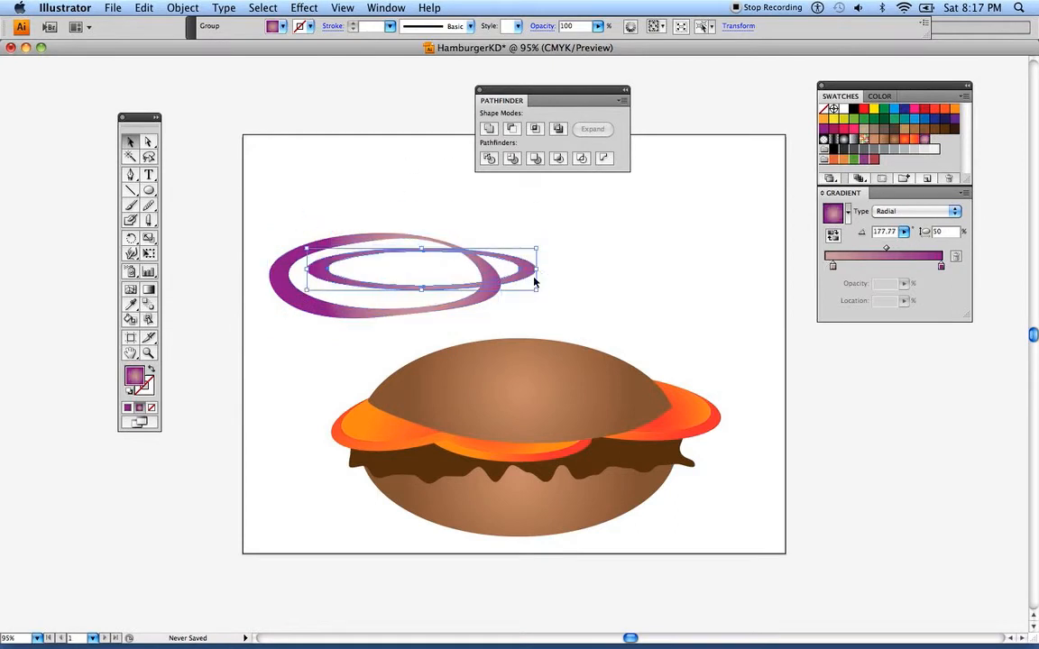
left_click_drag(538, 269, 553, 268)
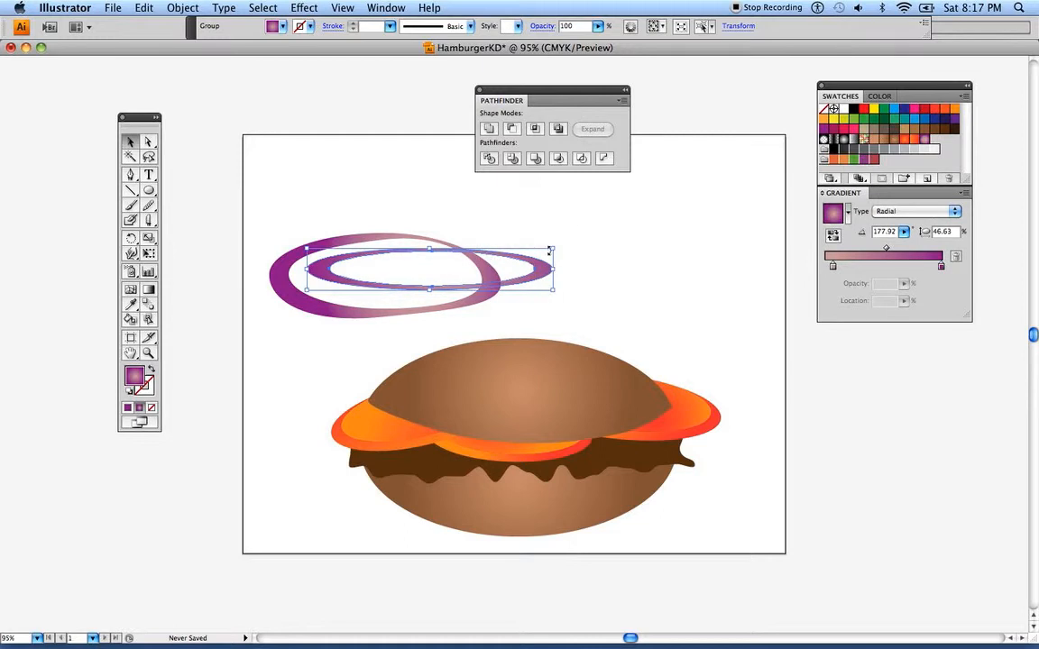
Duplicate the irregular ring twice toward the right, tilting the copies clockwise and flattening the rightmost one
left_click_drag(299, 289, 444, 294)
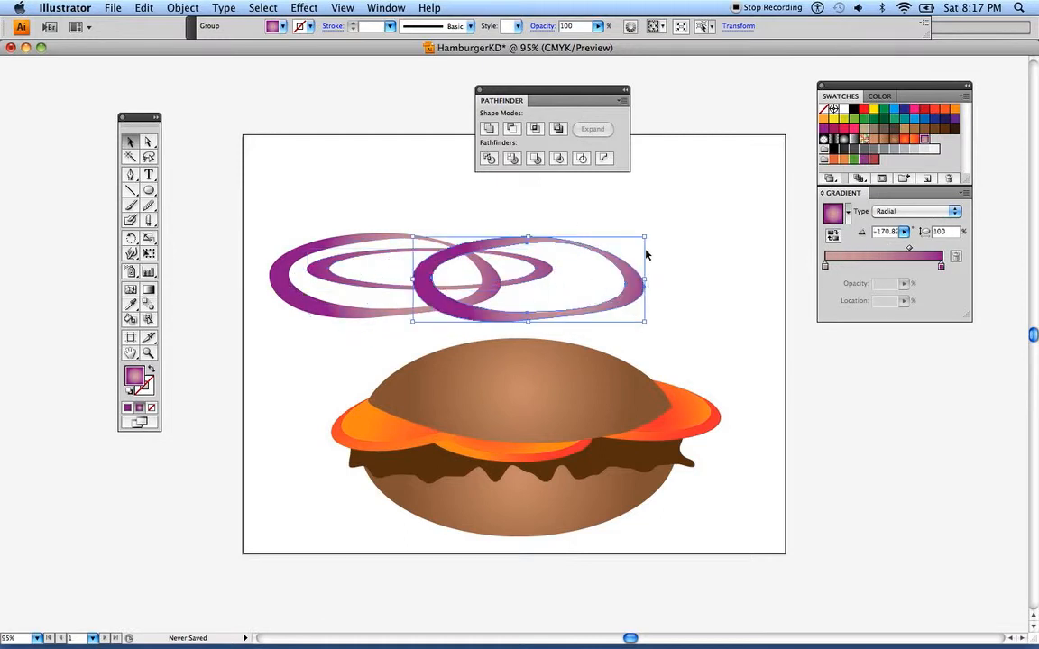
left_click_drag(644, 239, 654, 260)
left_click_drag(445, 294, 487, 292)
left_click_drag(573, 226, 573, 249)
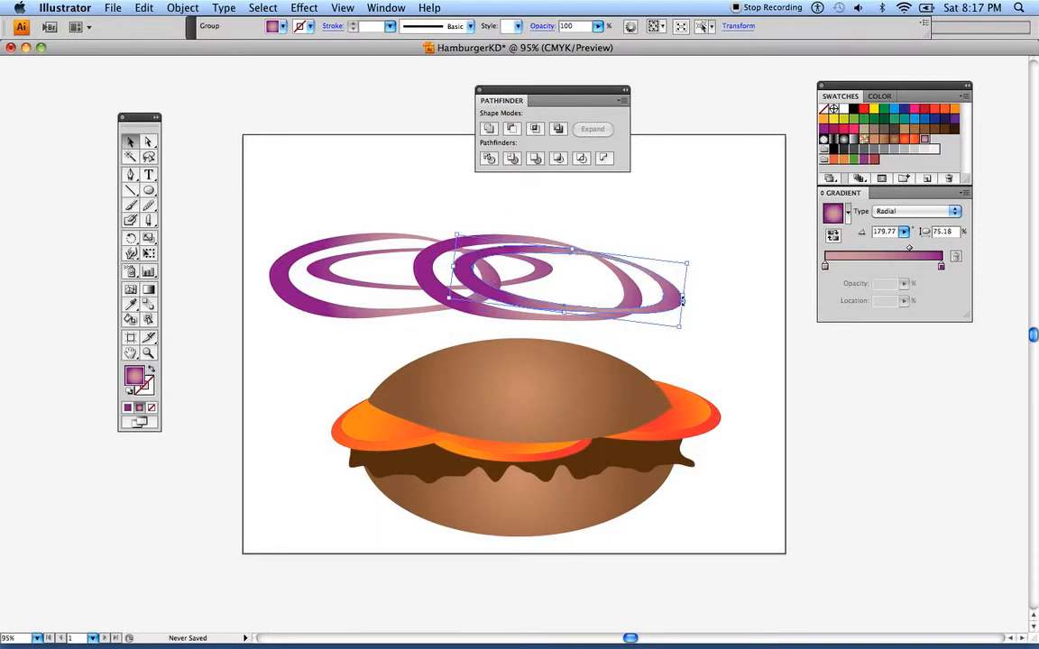
left_click_drag(683, 300, 685, 287)
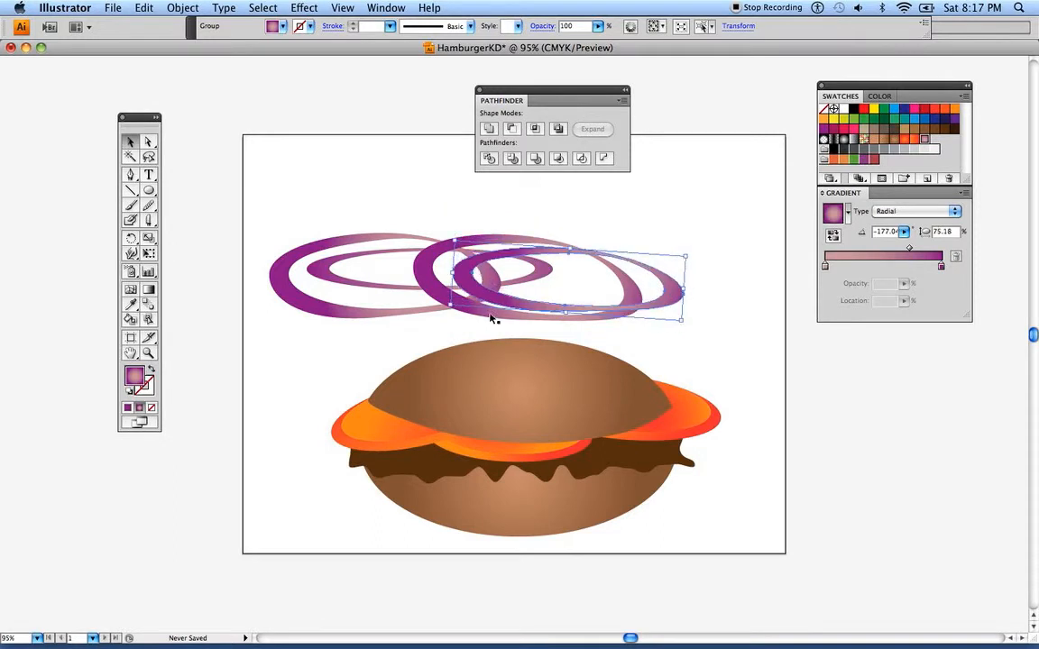
Duplicate the flattened ring below the pile and add tilted copies that extend past the pile's lower left
left_click_drag(371, 287, 403, 320)
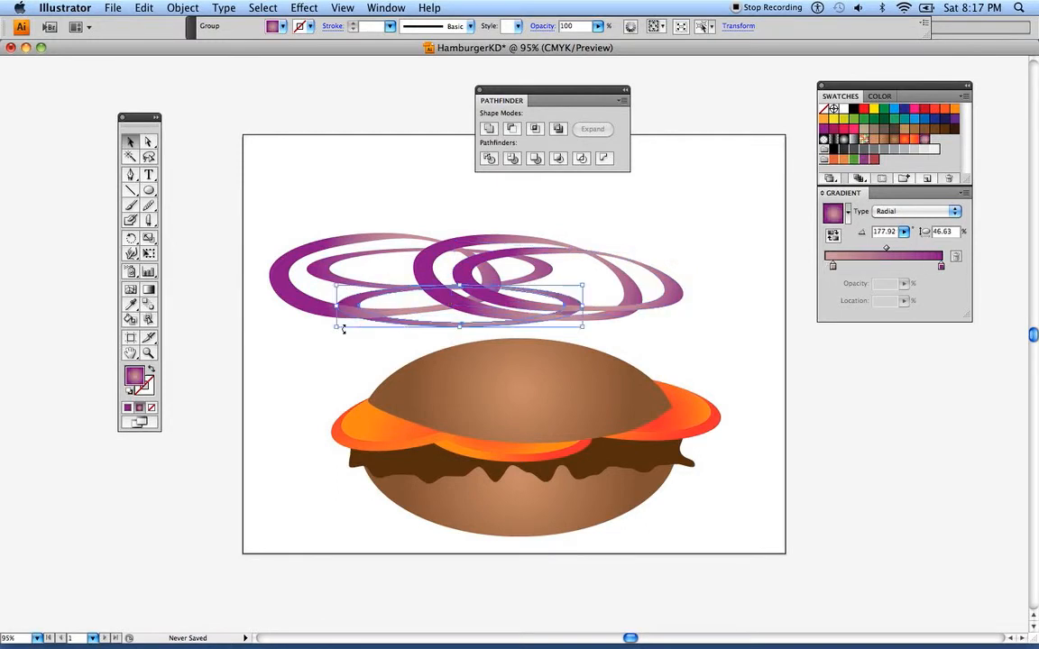
left_click_drag(341, 328, 283, 322)
left_click(294, 222)
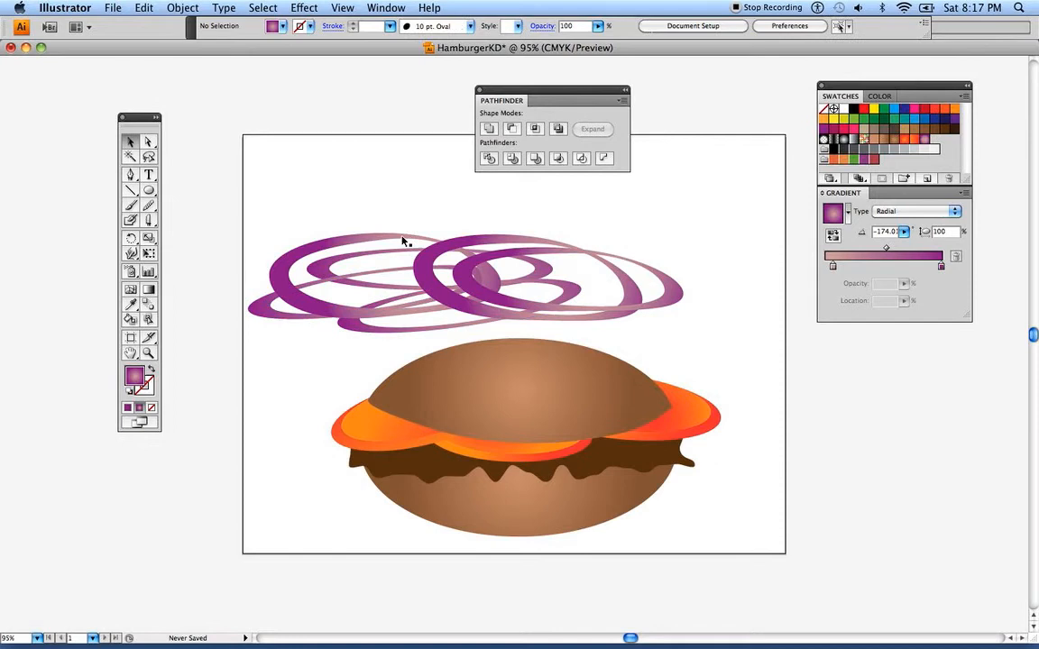
Select all the overlapping purple rings and group them
left_click(452, 242)
left_click_drag(272, 252, 699, 300)
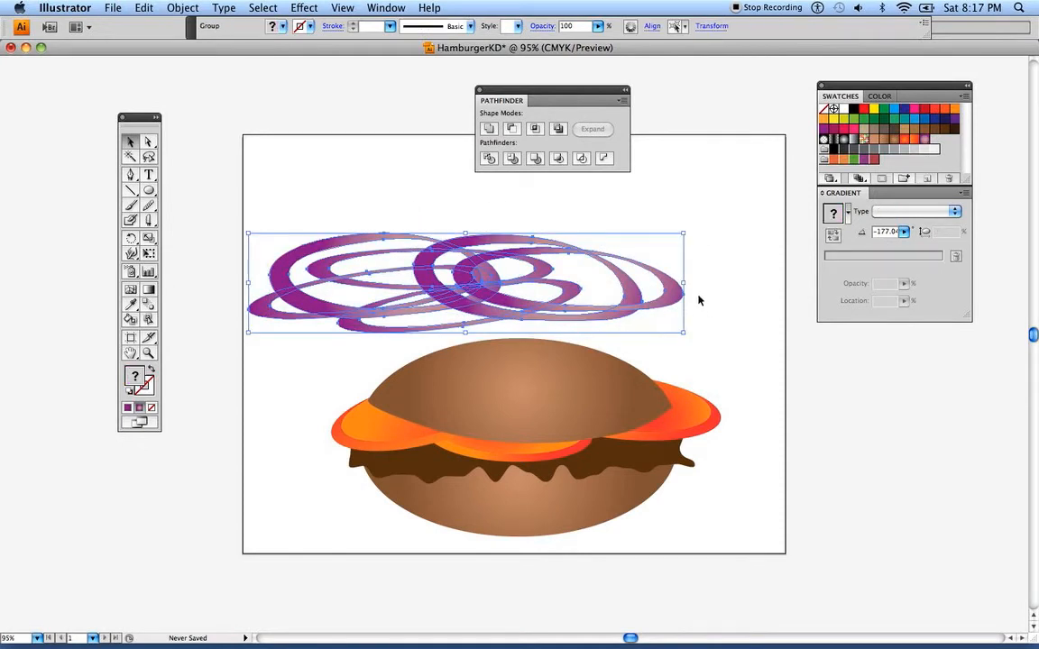
left_click(172, 8)
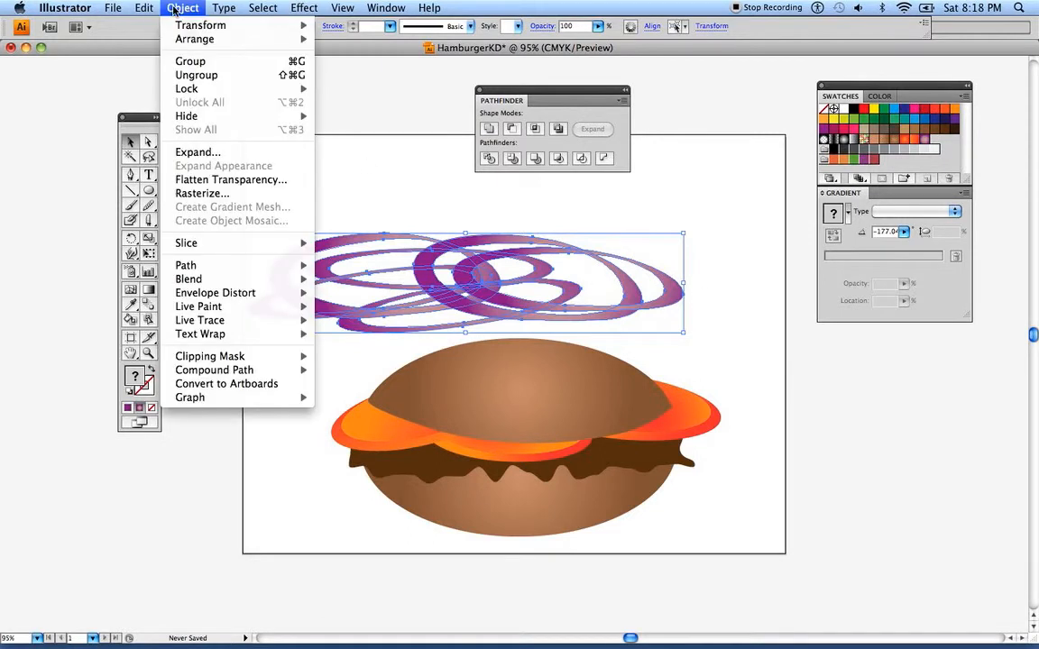
left_click(169, 55)
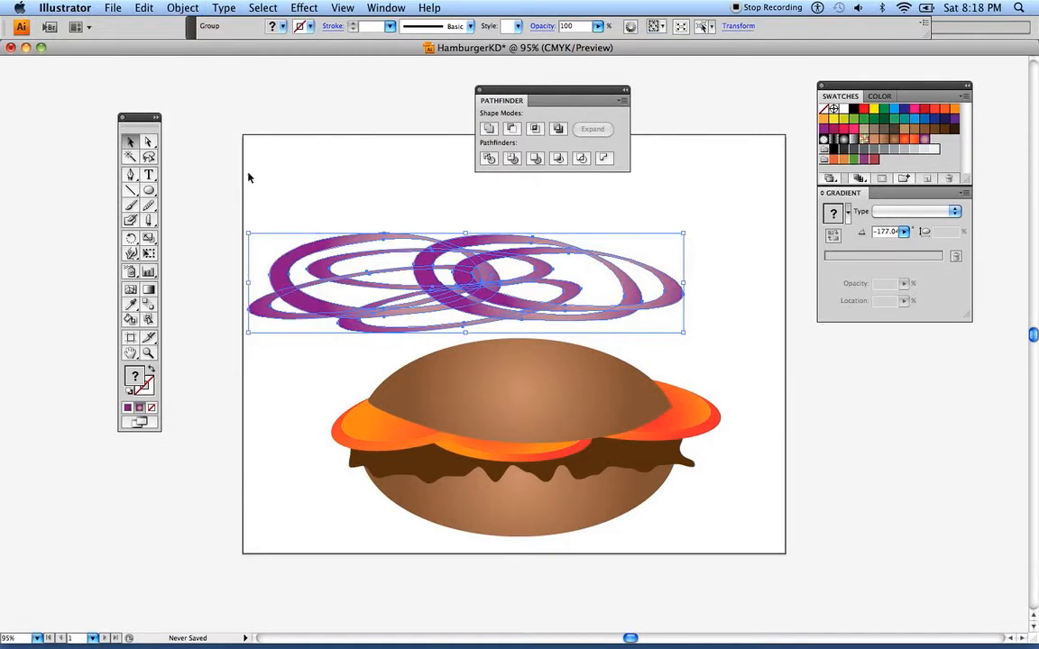
Cut the grouped purple rings to the clipboard and move the Pathfinder panel aside toward the Swatches panel
left_click(145, 8)
left_click(151, 60)
left_click_drag(494, 94, 652, 88)
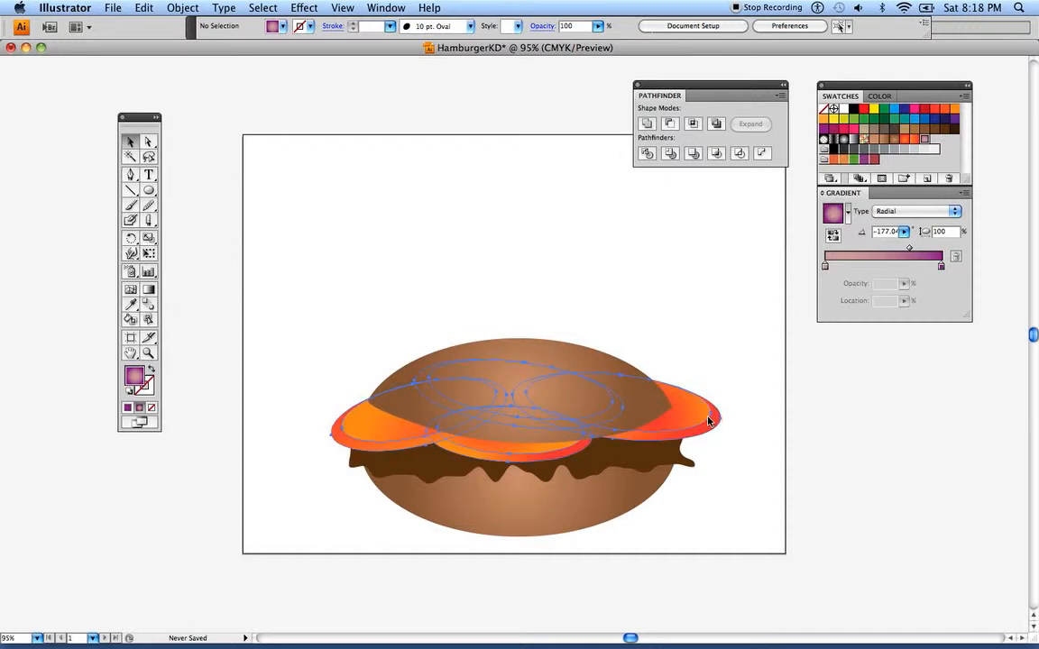
Paste the cut onion rings directly in front of the grouped tomato slices
left_click(711, 420)
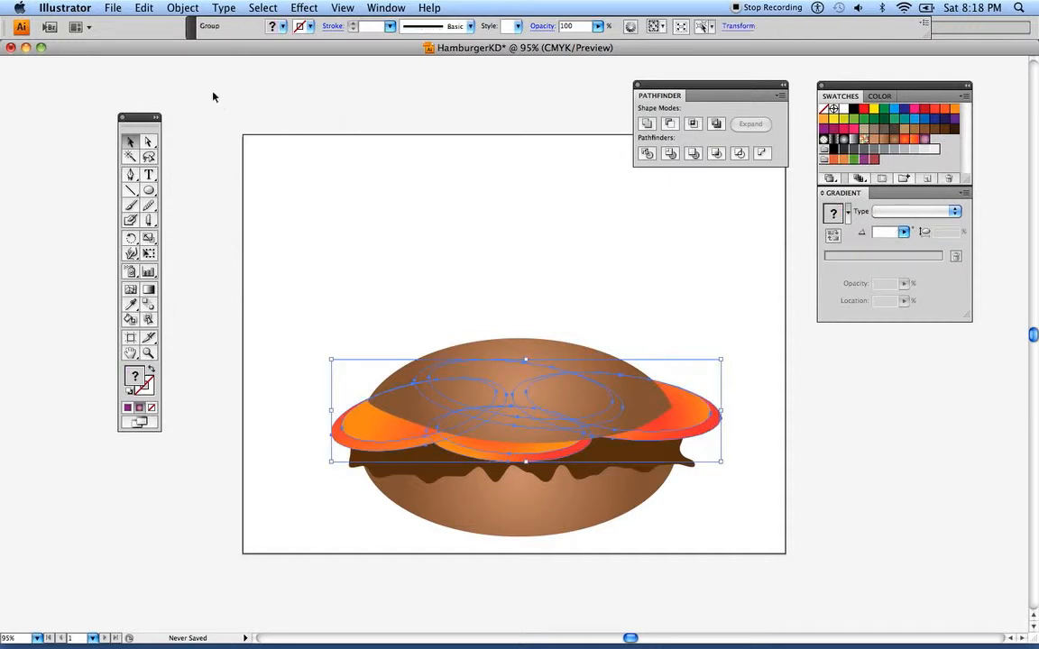
left_click(144, 8)
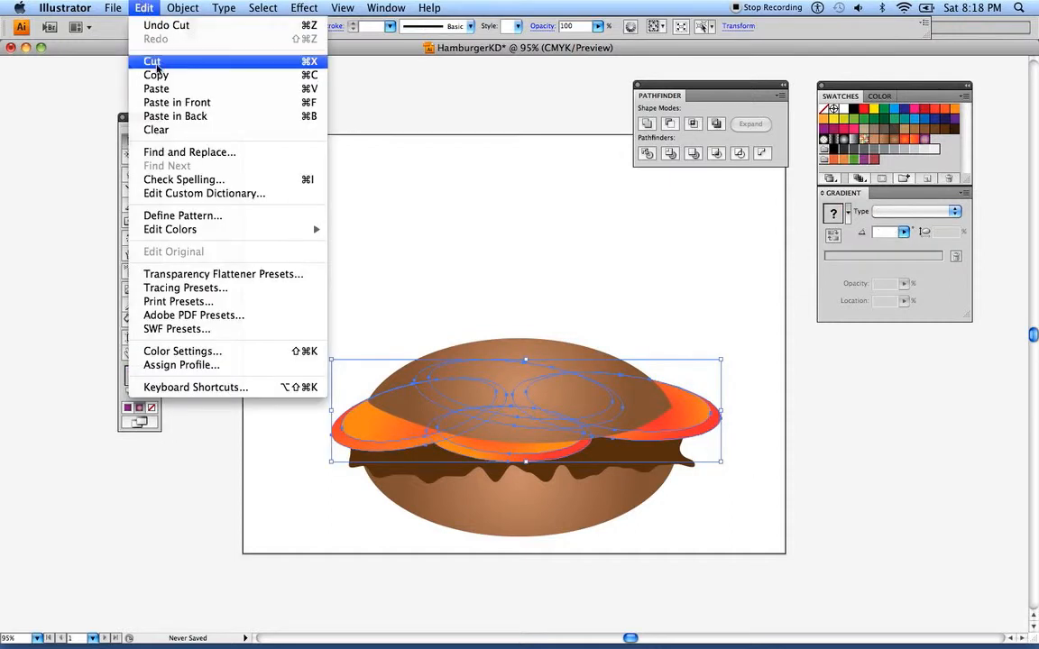
left_click(176, 103)
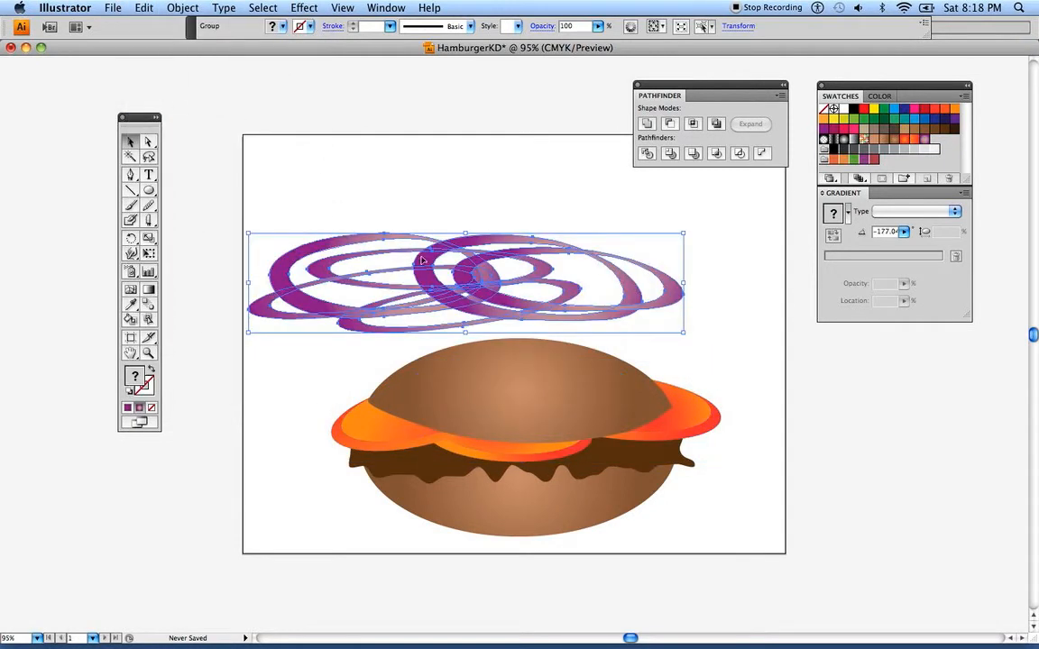
Shrink the onion ring group, place it over the tomato slices under the top bun, and rotate it slightly clockwise
left_click_drag(247, 236, 312, 254)
mouse_move(468, 298)
left_mouse_down()
mouse_move(478, 413)
mouse_move(489, 419)
left_mouse_up()
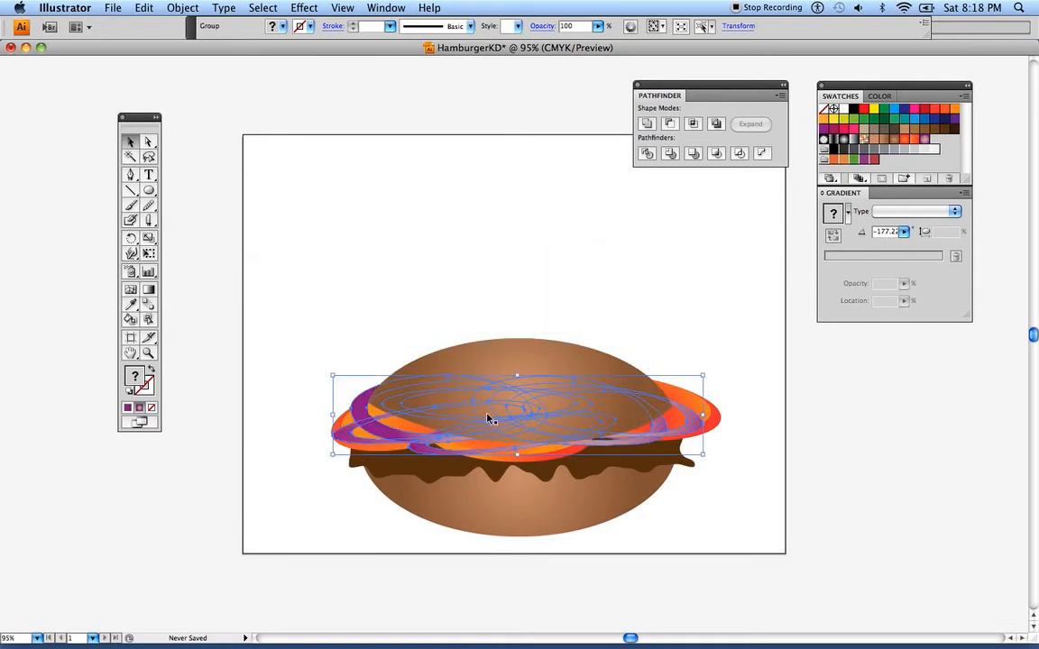
left_click(399, 248)
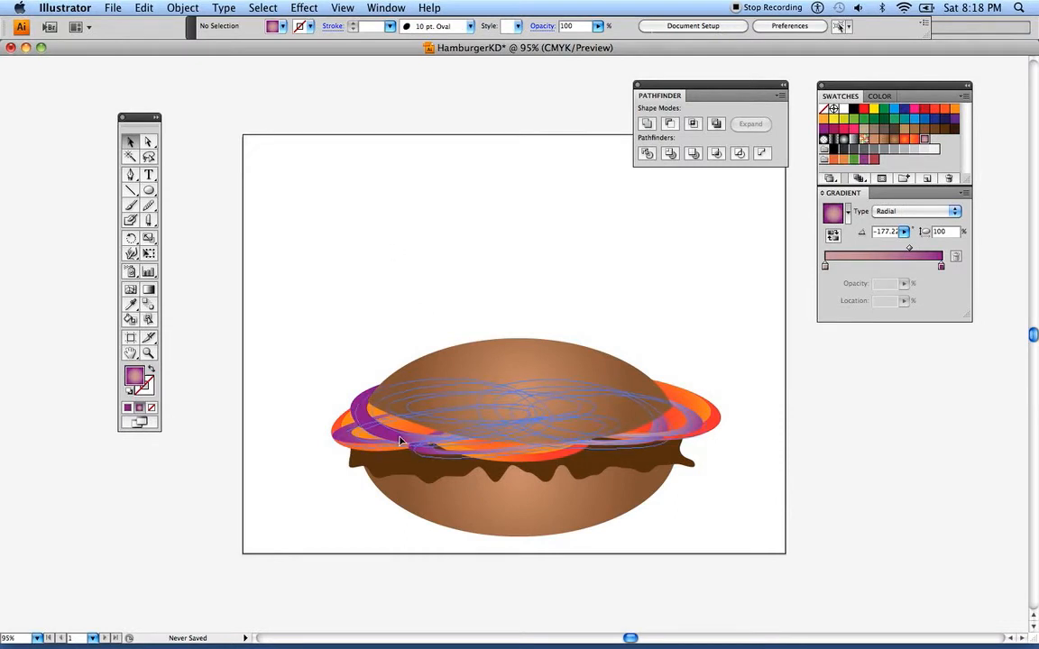
left_click(366, 397)
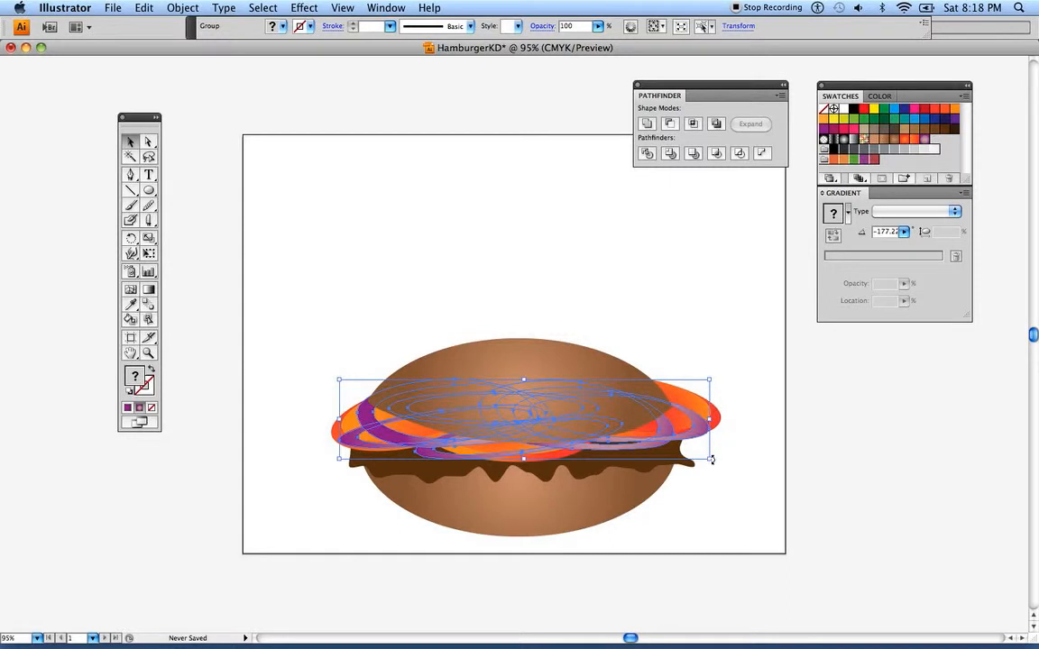
left_click_drag(713, 463, 716, 470)
left_click(340, 267)
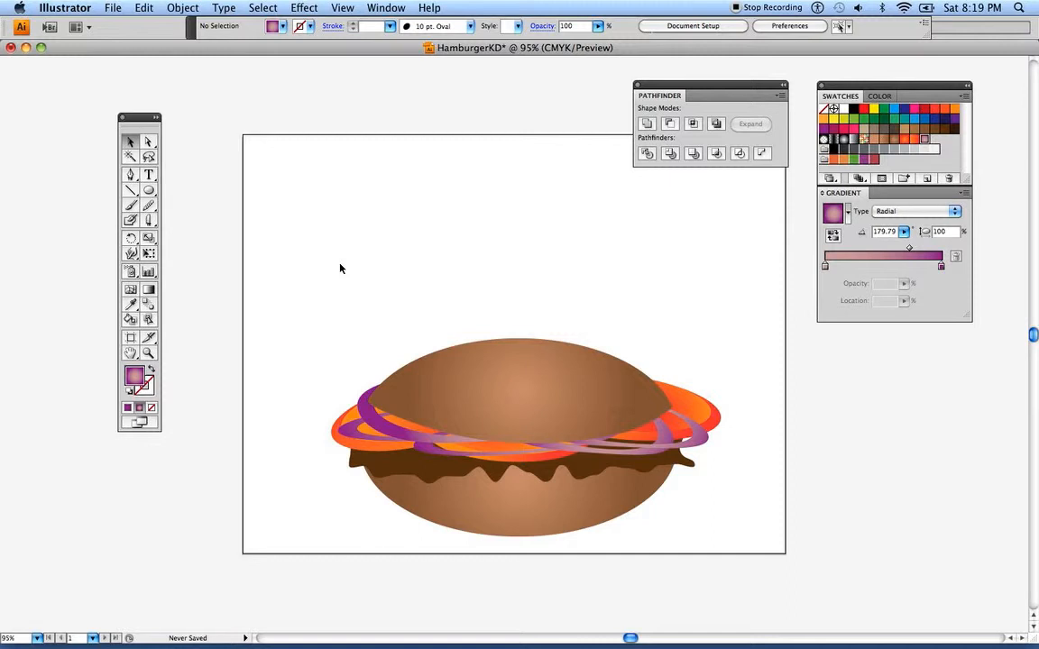
Draw a hexagon with the Polygon tool above the burger and fill it with green C=85 M=10 Y=100 K=10
left_click(151, 193)
left_click(151, 193)
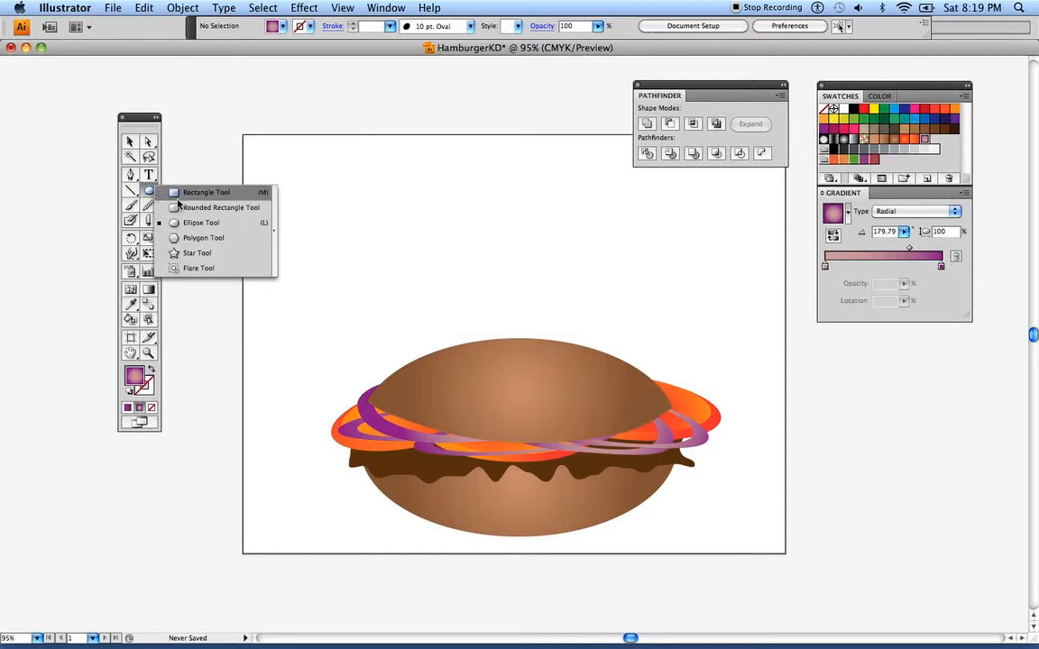
left_click(176, 239)
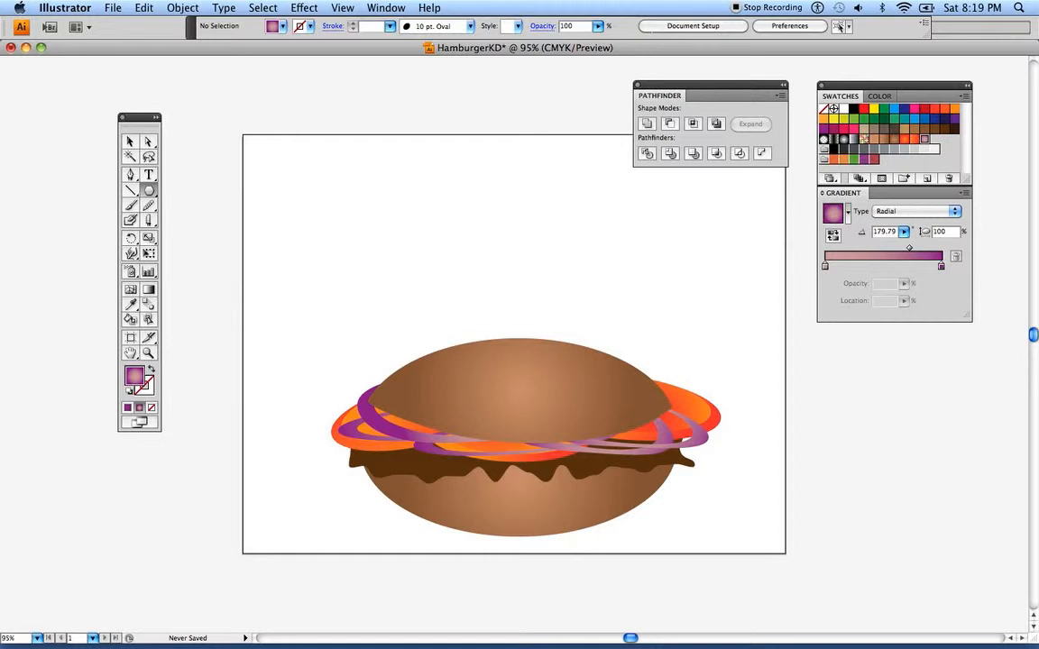
left_click_drag(336, 200, 399, 225)
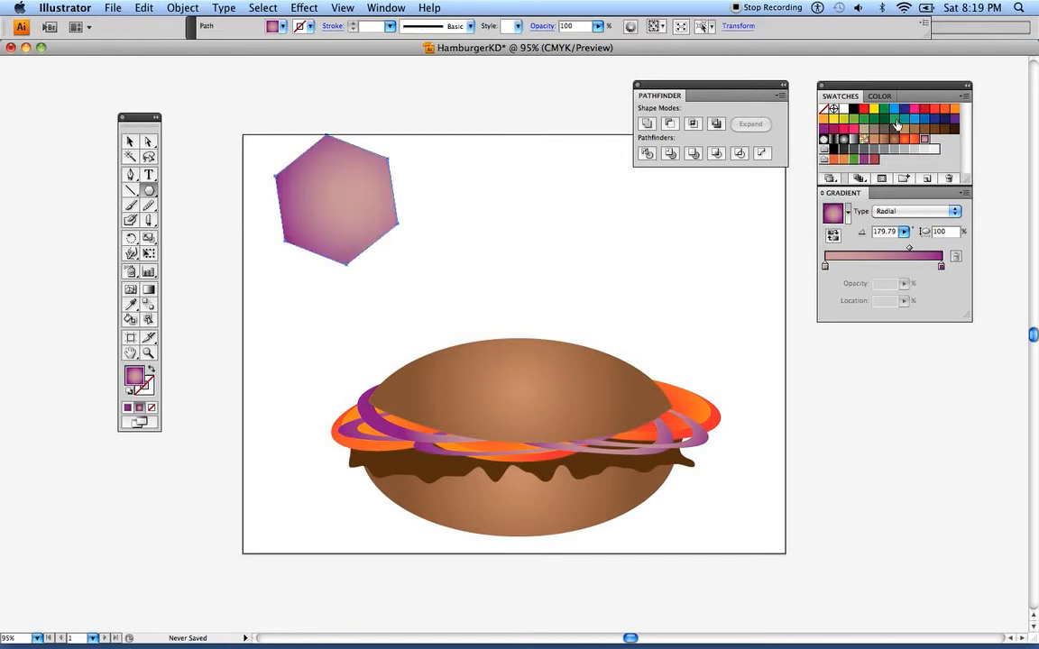
left_click(874, 119)
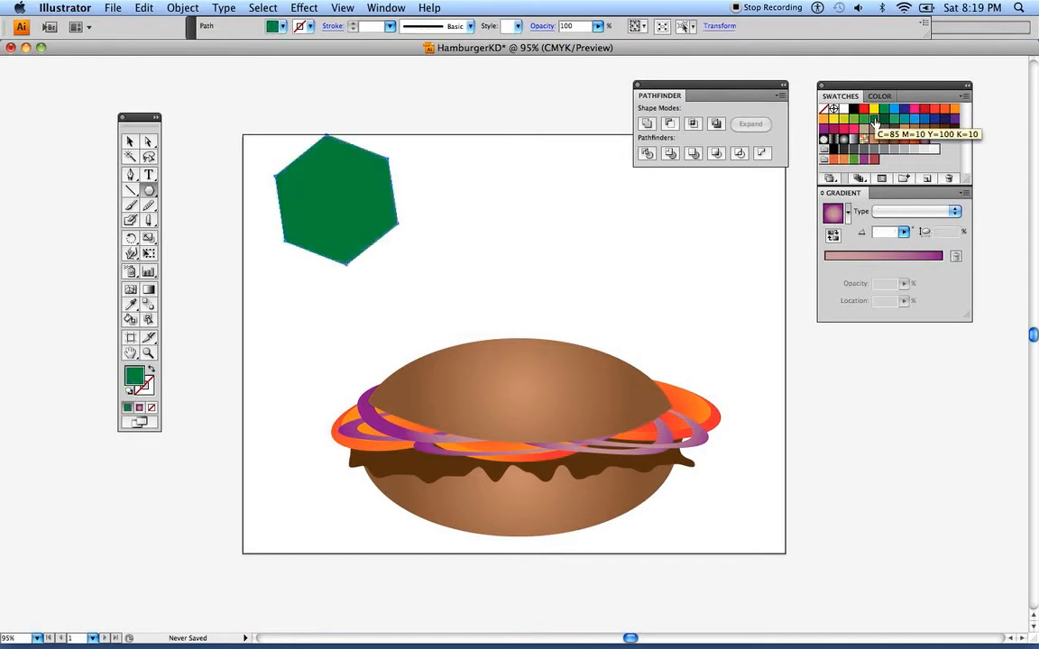
left_click(130, 143)
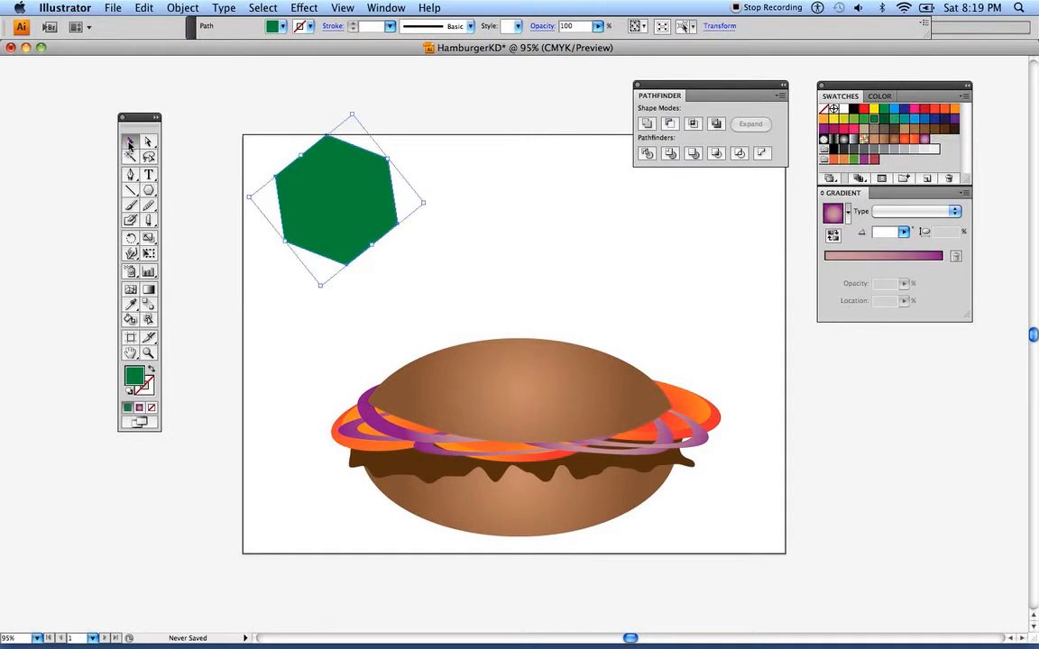
Apply a Zig Zag effect to the green hexagon with size 14 pt absolute, 4 ridges per segment and smooth points
left_click(305, 8)
mouse_move(407, 146)
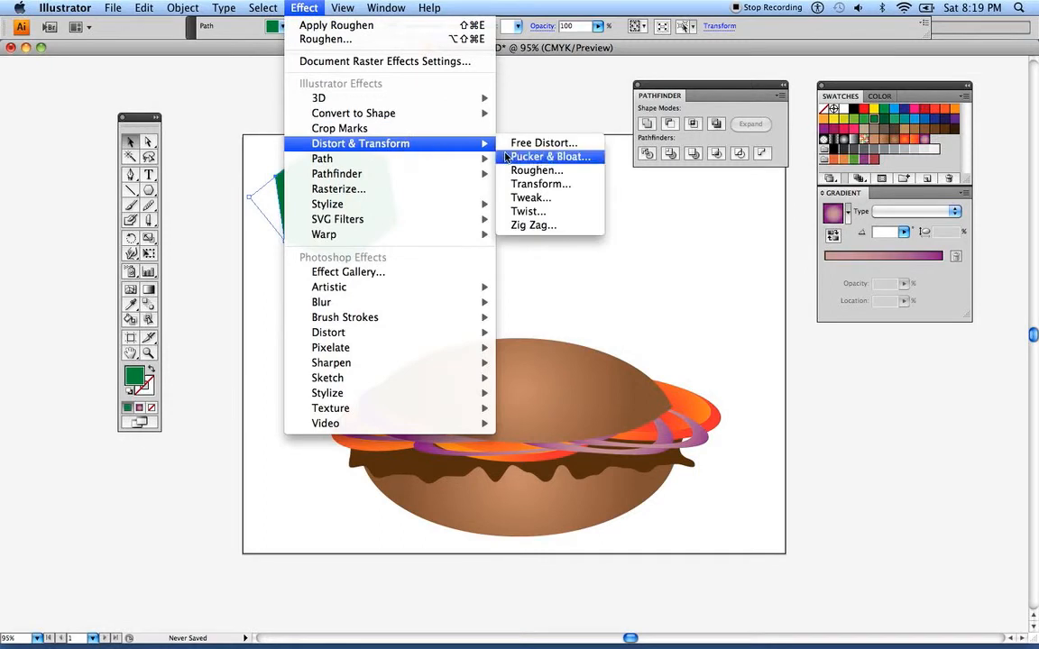
left_click(531, 226)
left_click_drag(410, 165, 582, 166)
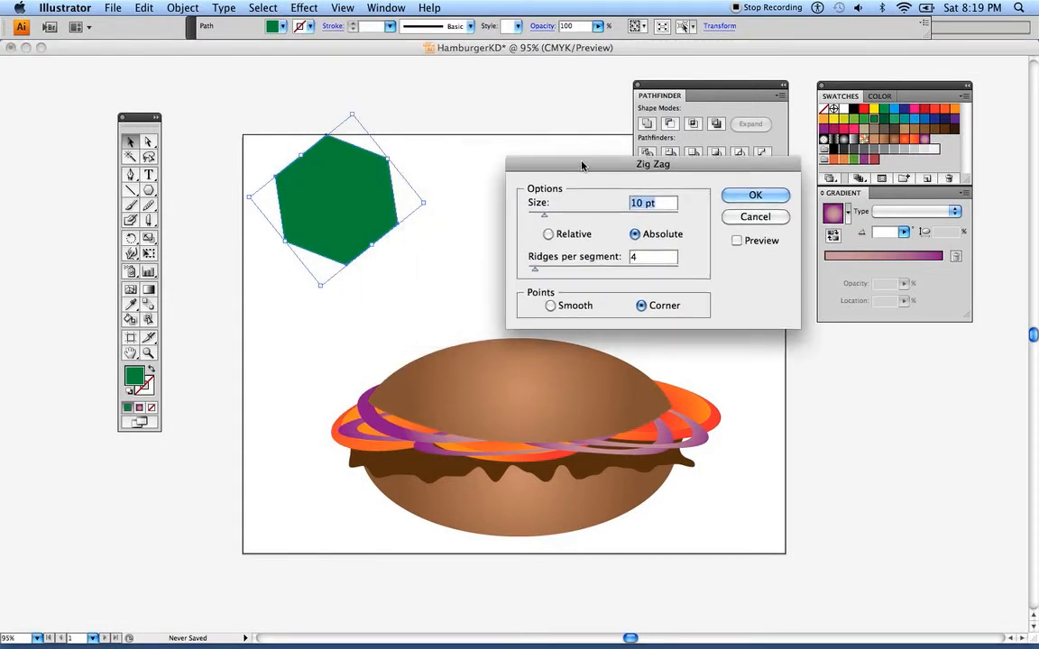
left_click(737, 240)
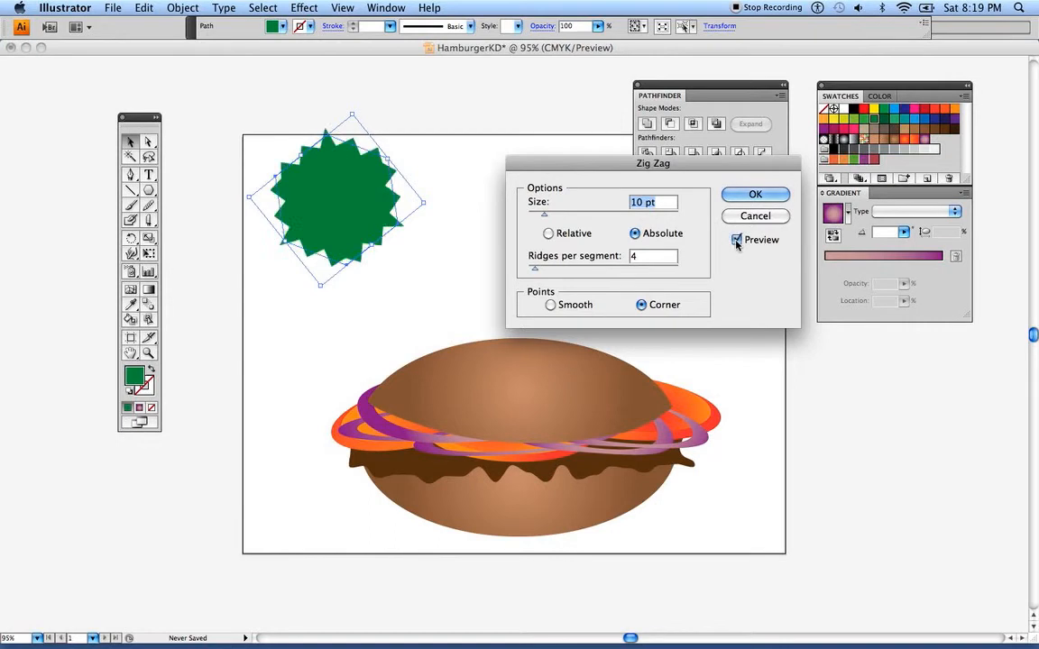
left_click(551, 305)
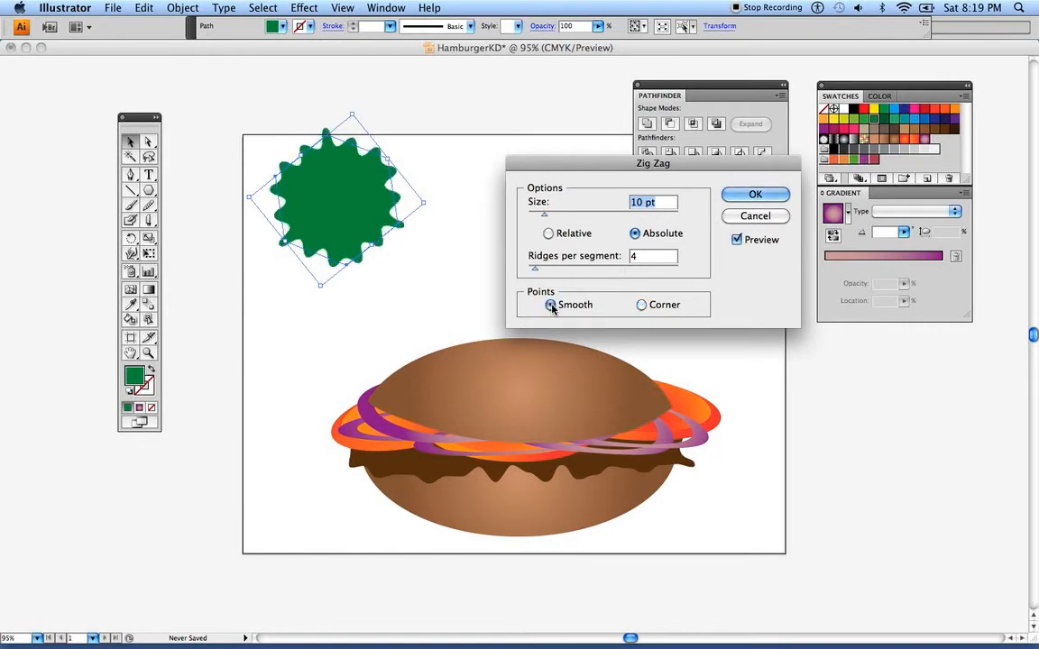
mouse_move(534, 269)
left_mouse_down()
mouse_move(546, 272)
mouse_move(536, 271)
left_mouse_up()
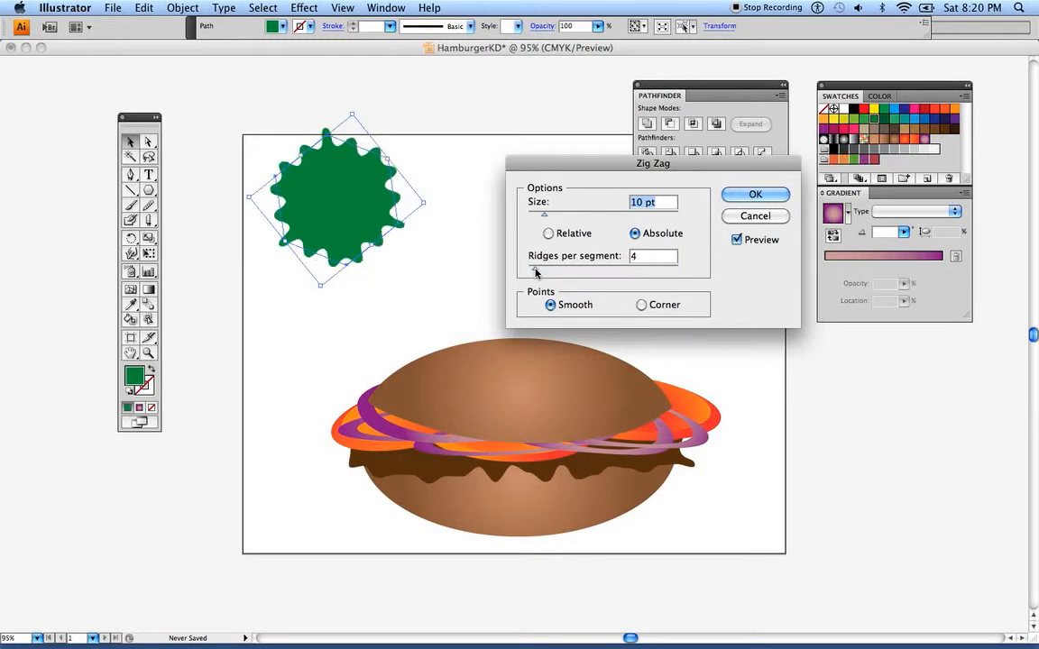
left_click_drag(543, 215, 549, 219)
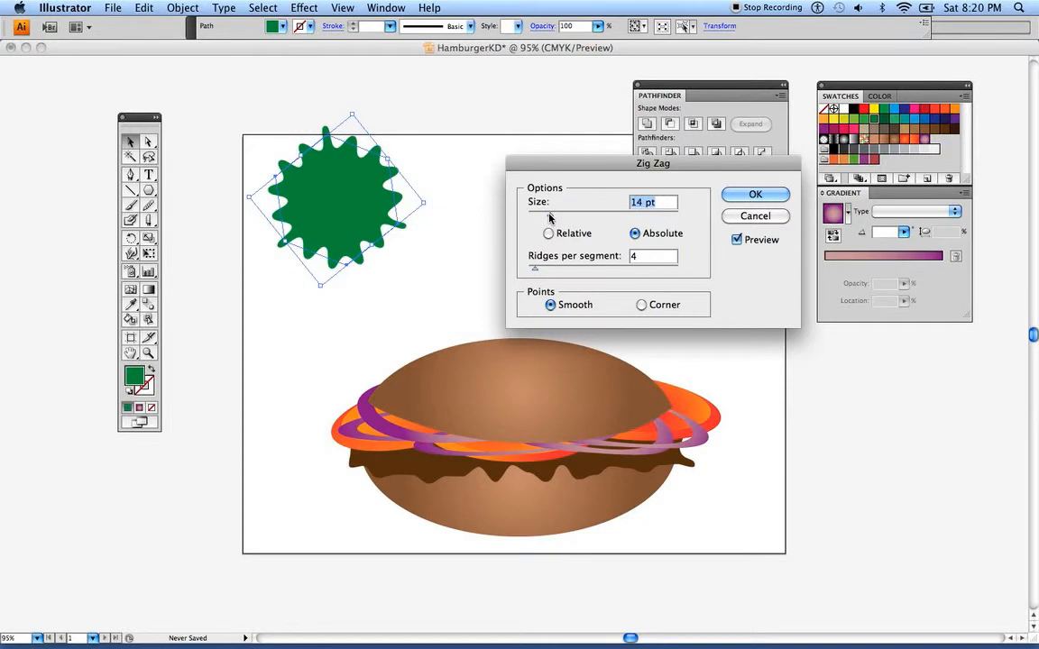
left_click(743, 195)
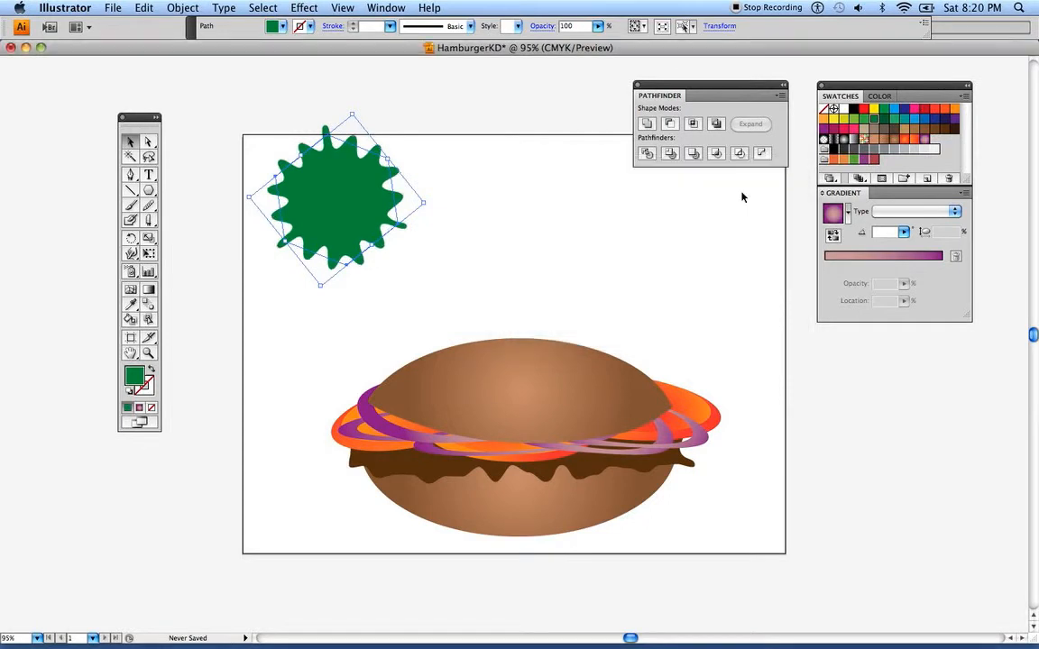
Move the wavy green shape toward the upper middle of the artboard and shift the Tools panel closer to the artboard
left_click_drag(305, 177, 463, 223)
left_click(301, 157)
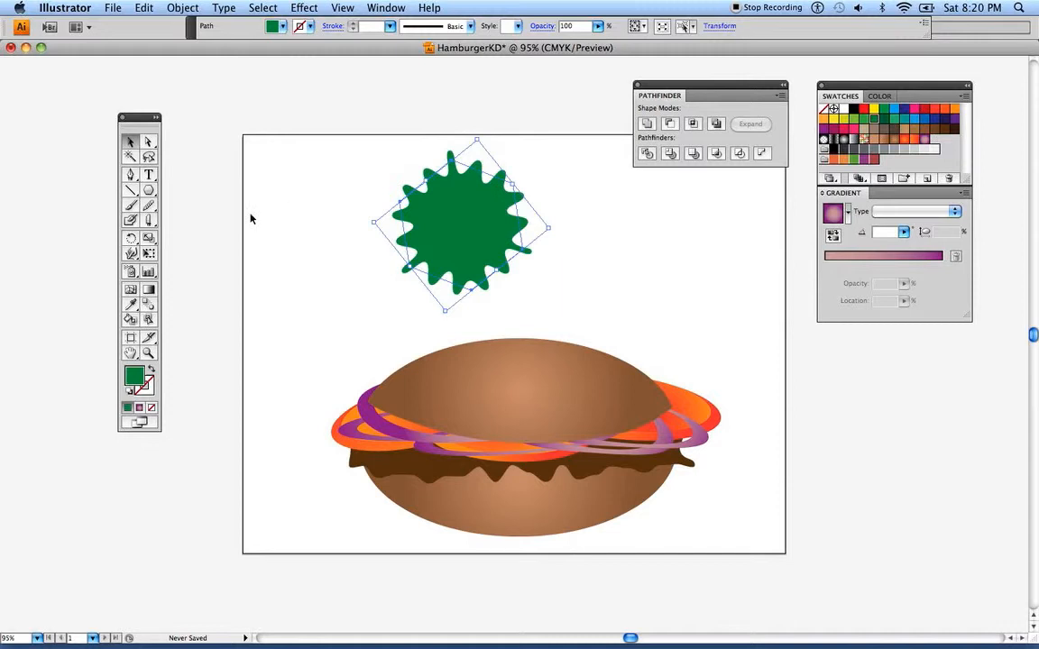
left_click_drag(151, 124, 190, 118)
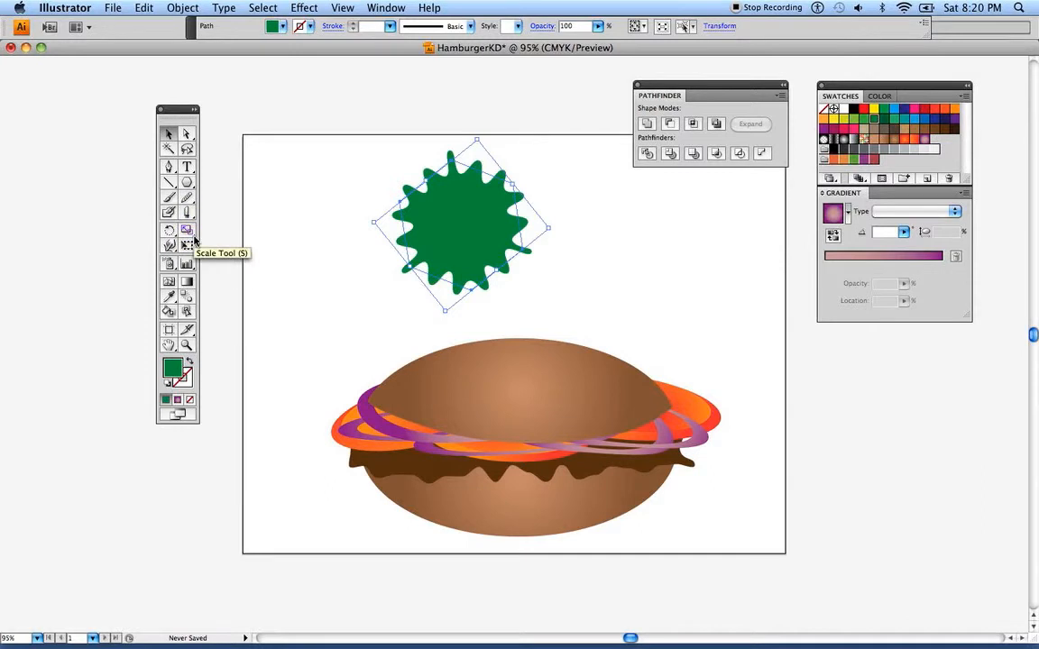
Shear the wavy green shape from its upper corner into an elongated lettuce leaf slanting down to the right
left_click(193, 238)
left_click(194, 237)
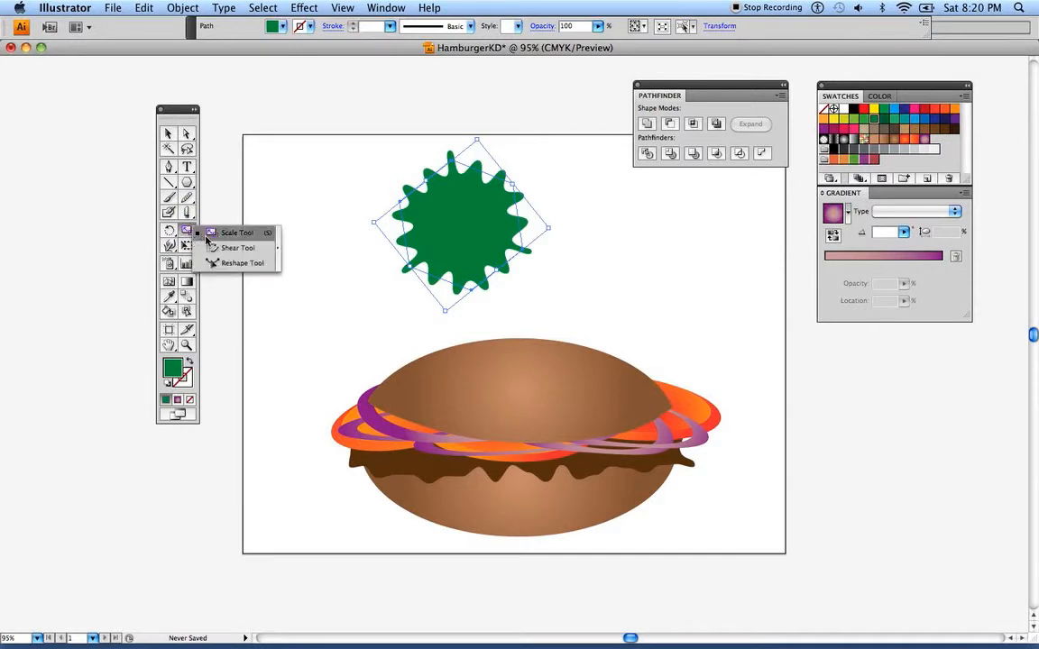
left_click(235, 252)
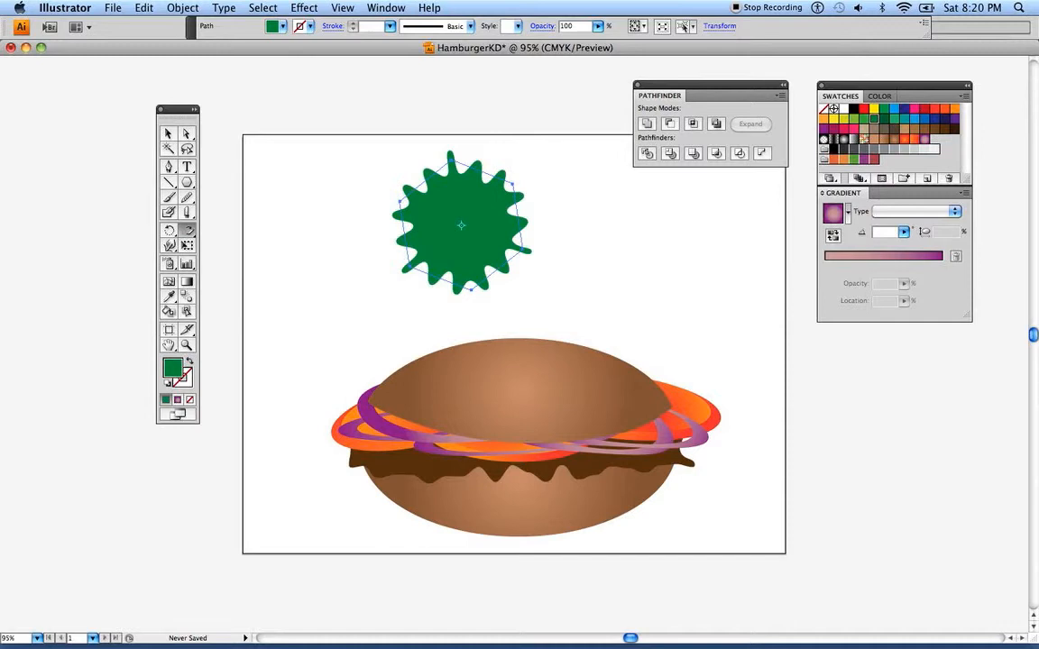
left_click(451, 161)
mouse_move(470, 285)
left_mouse_down()
mouse_move(539, 237)
mouse_move(579, 239)
left_mouse_up()
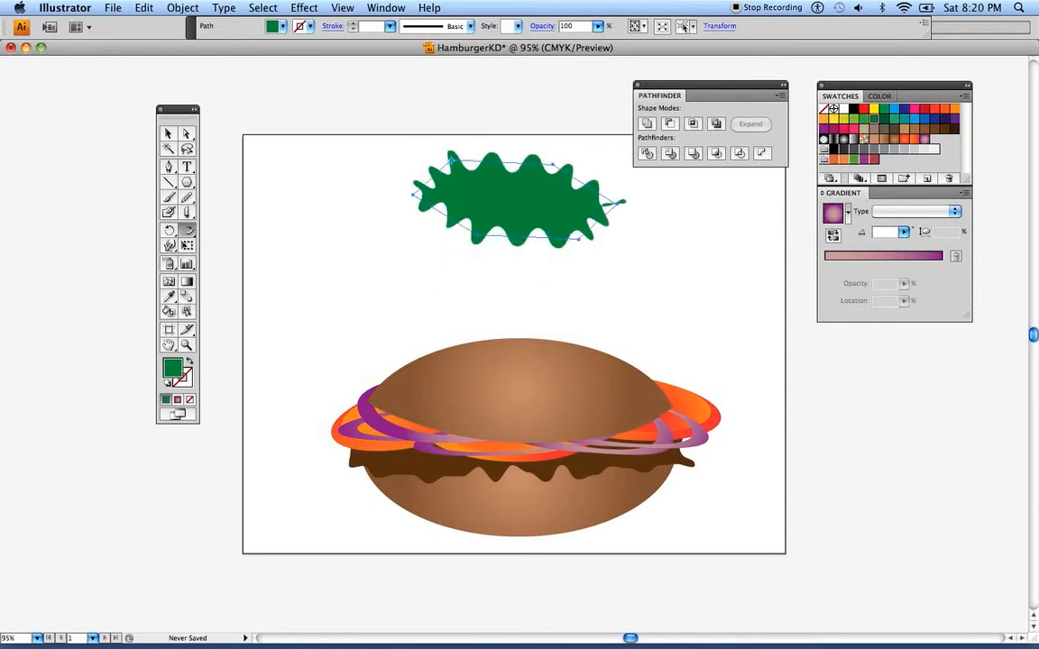
mouse_move(620, 202)
left_mouse_down()
mouse_move(660, 206)
mouse_move(646, 237)
mouse_move(629, 240)
left_mouse_up()
left_click_drag(517, 240, 517, 259)
left_click_drag(503, 175, 480, 144)
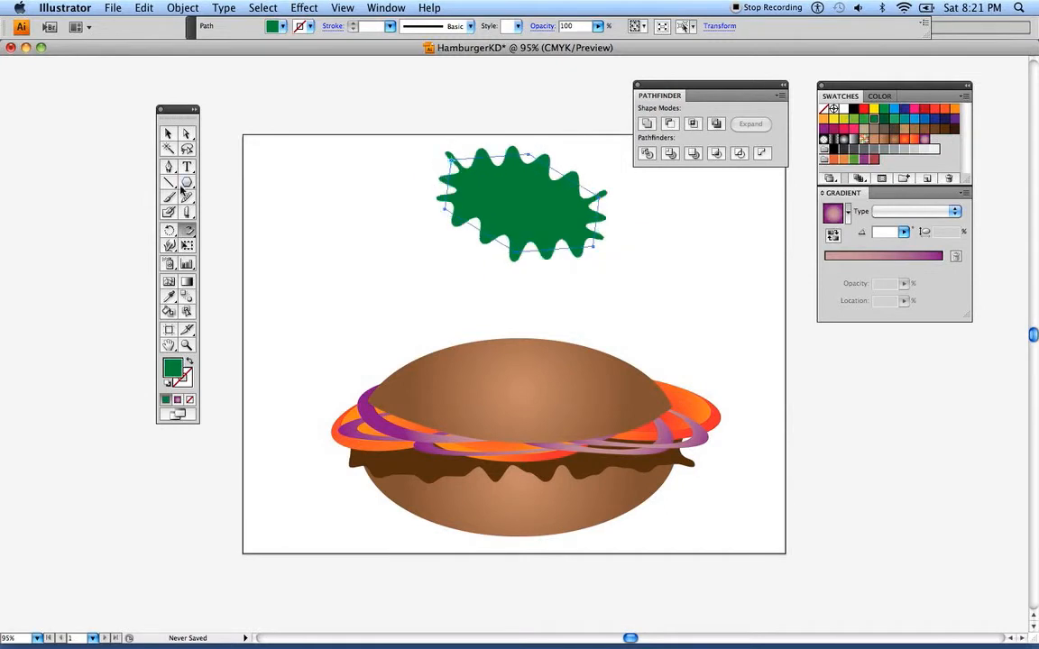
Move the sheared lettuce leaf down and left, above the left half of the bun
left_click(168, 134)
left_click(316, 172)
left_click_drag(487, 203, 382, 238)
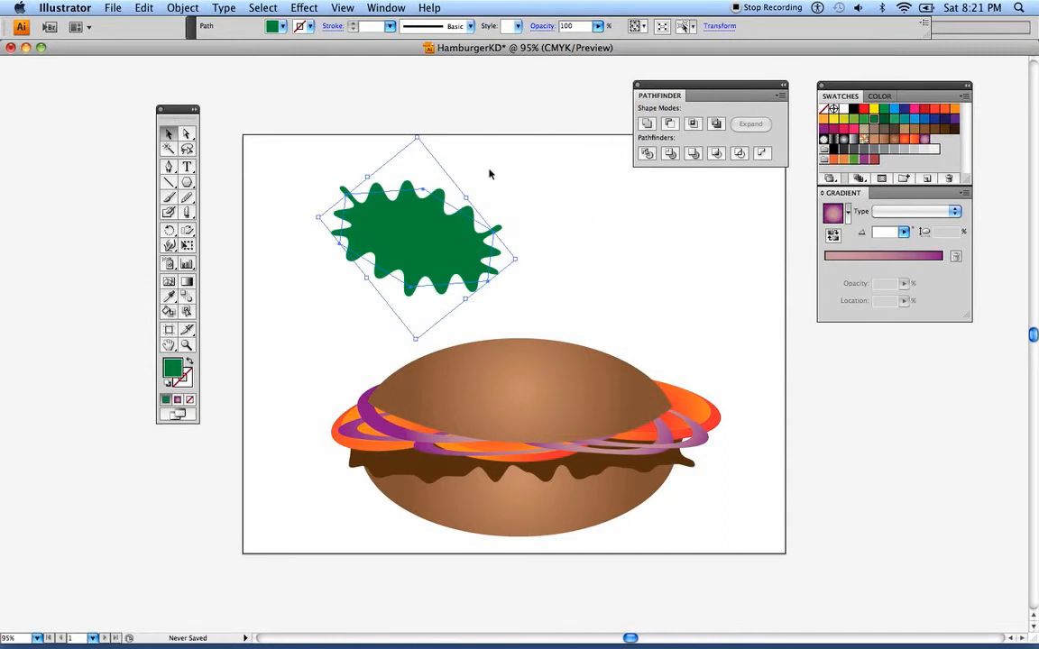
Add a lighter green copy of the leaf, rotated to slant the opposite way and overlapping the original's lower right edge
left_click_drag(426, 241, 557, 243)
left_click_drag(564, 140, 578, 178)
left_click_drag(656, 270, 644, 228)
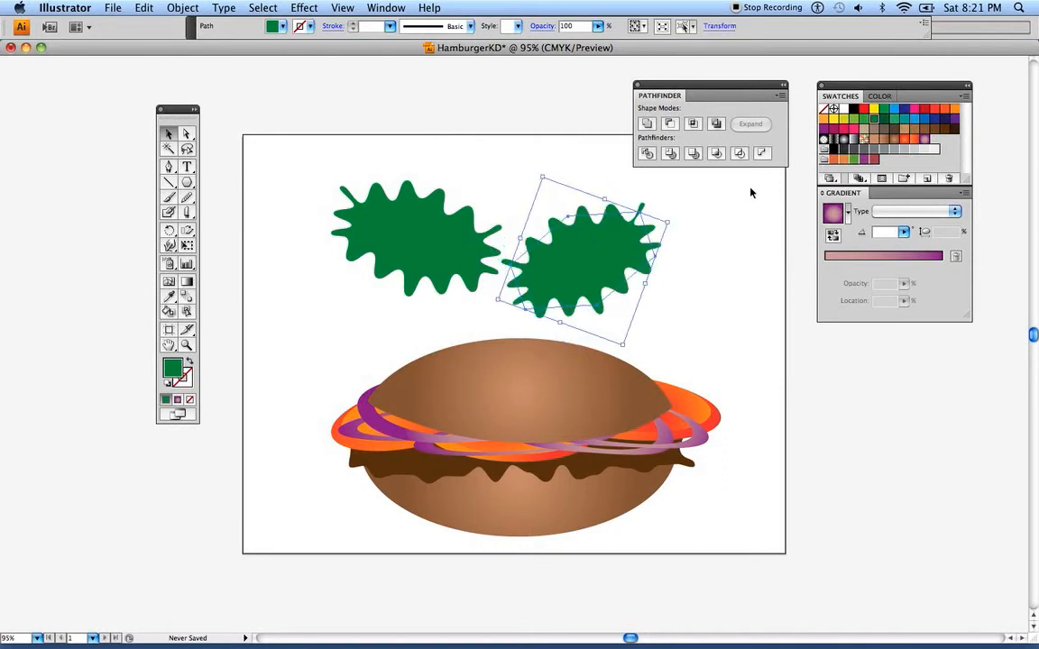
left_click(864, 117)
left_click_drag(629, 233, 494, 285)
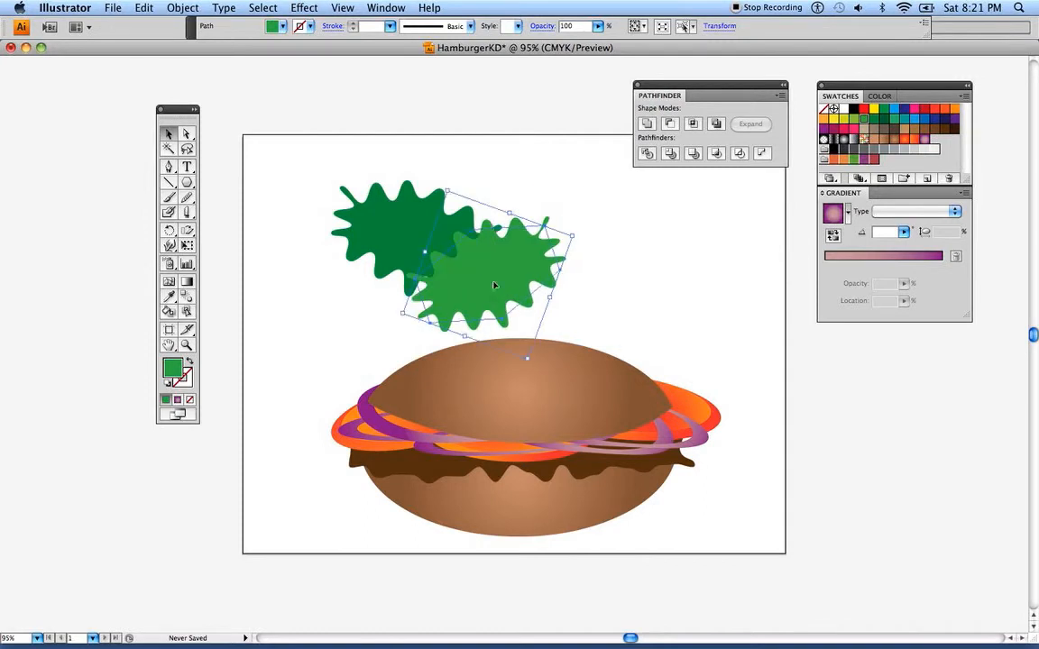
Duplicate both lettuce leaves toward the right above the bun
left_click(338, 301)
left_click_drag(294, 242, 553, 281)
left_click_drag(394, 259, 593, 294)
left_click(489, 162)
Rotate and resize the lighter green leaf copy, placing it below and overlapping the darker copy at the right
left_click(631, 263)
left_click_drag(595, 190, 622, 233)
left_click_drag(665, 332, 706, 294)
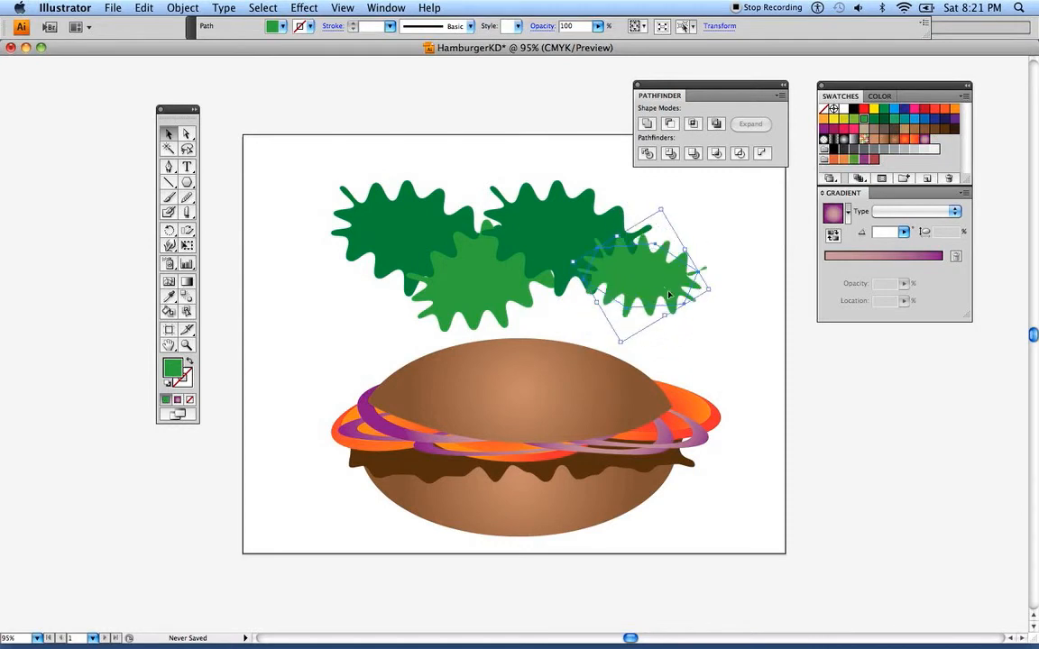
left_click_drag(598, 307, 537, 330)
left_click_drag(645, 314, 684, 297)
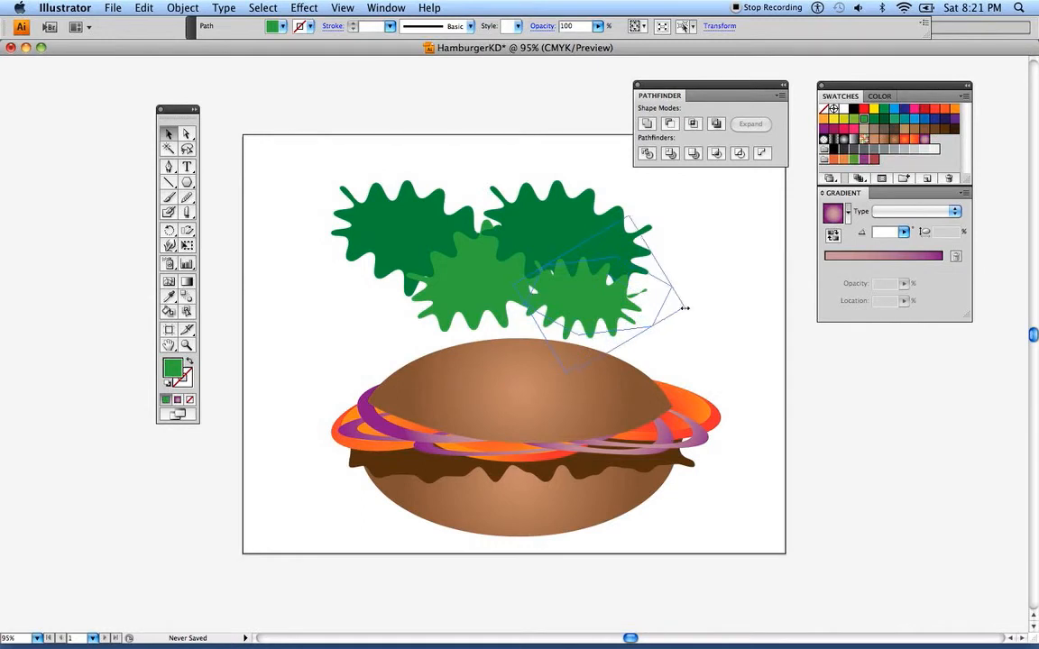
Fill the lower right leaf with very dark green, raise it slightly, and send it to the back
left_click(883, 120)
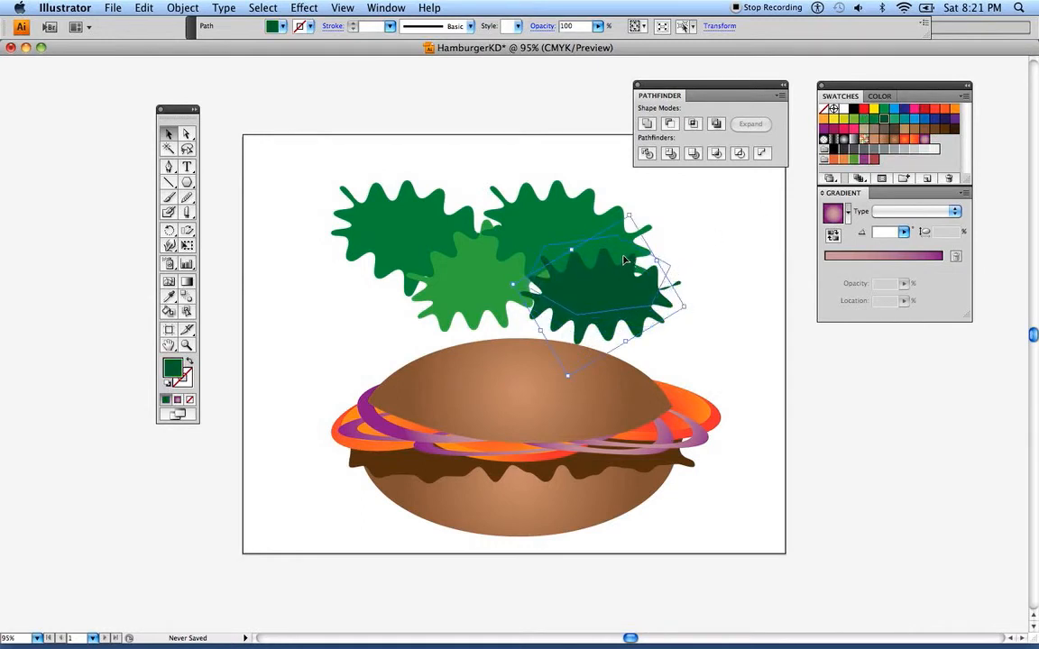
left_click_drag(623, 261, 618, 239)
left_click(184, 9)
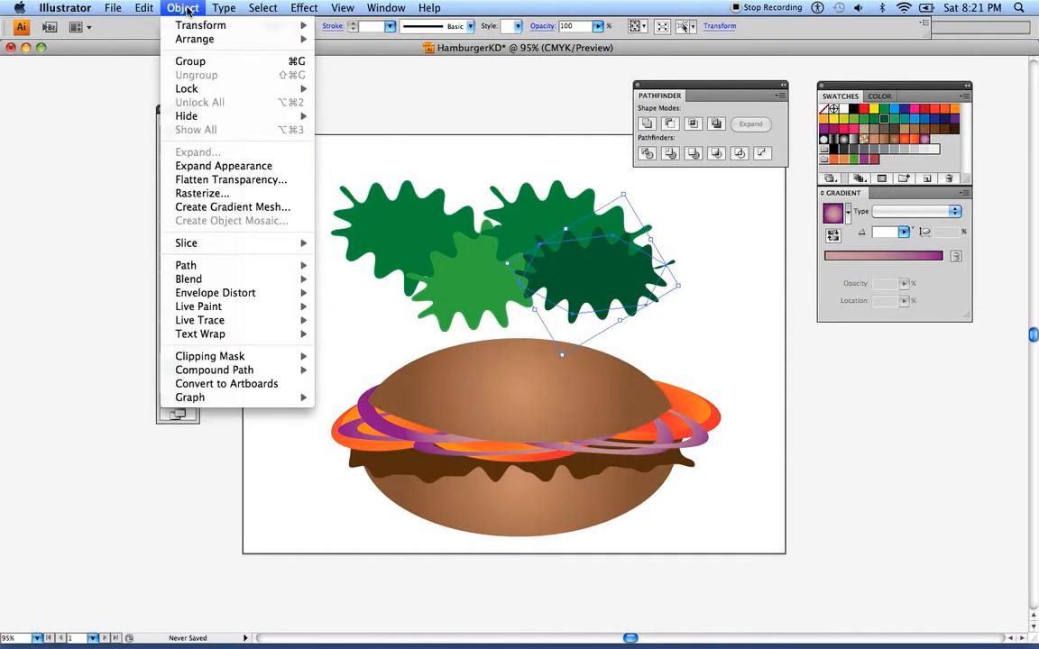
mouse_move(200, 39)
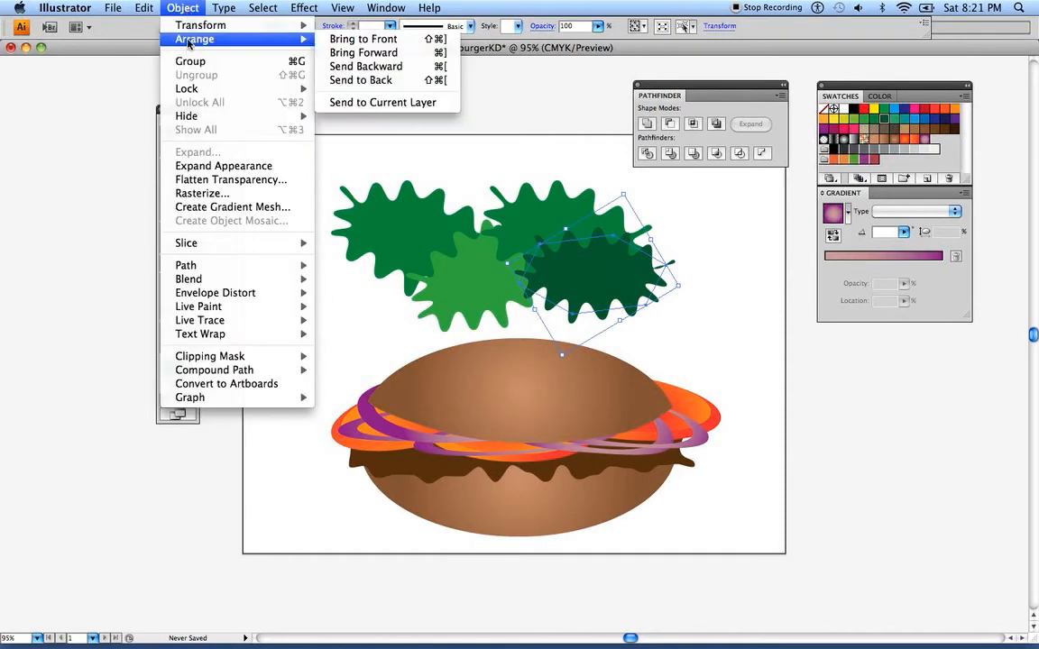
left_click(353, 80)
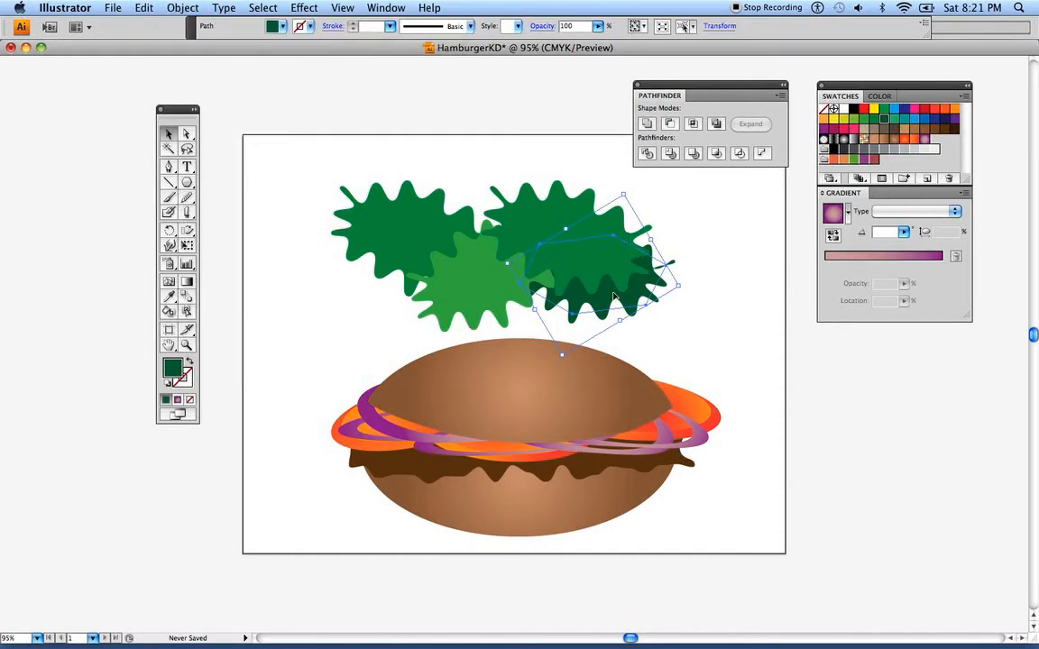
Duplicate the upper left lettuce leaf, fill the copy with very dark green, shrink and rotate it, and place it below the original behind the other leaves
left_click_drag(406, 244, 334, 266)
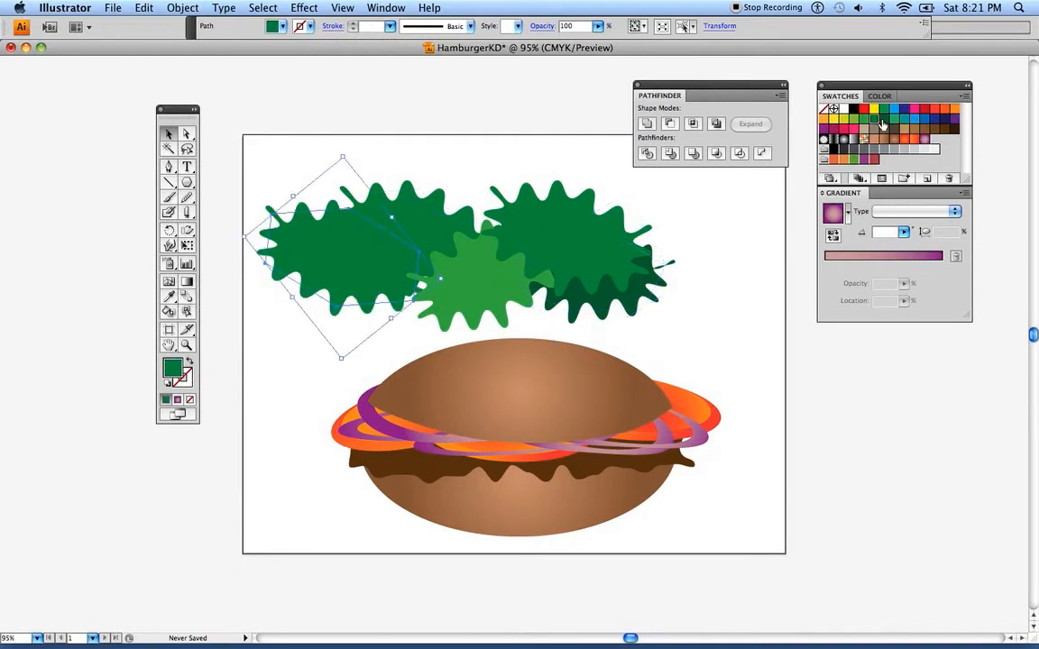
left_click(883, 119)
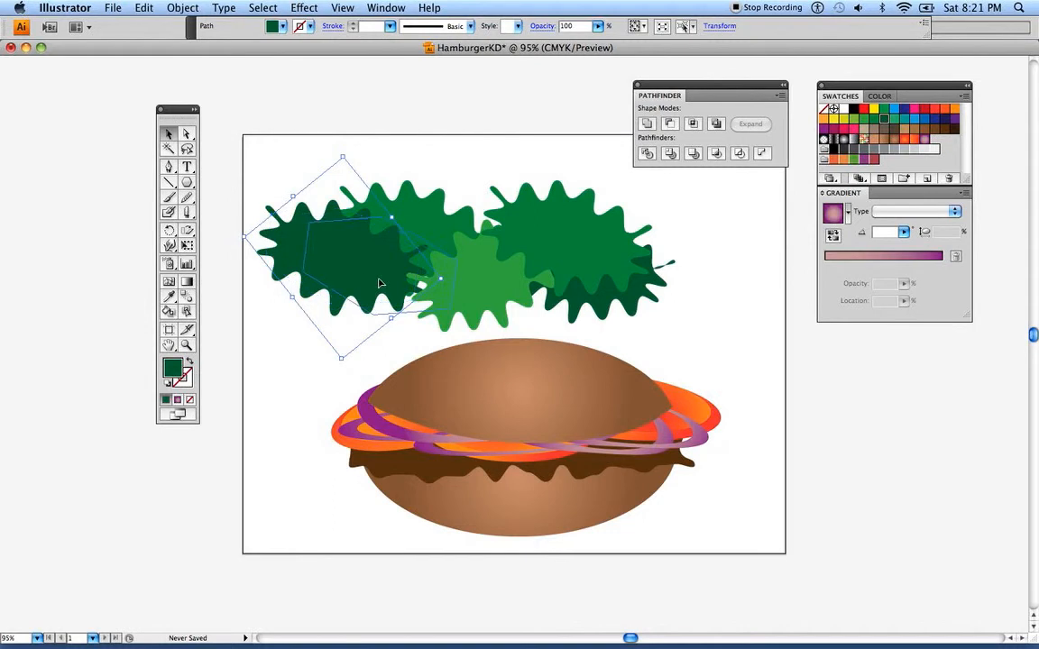
left_click_drag(281, 253, 318, 261)
left_click_drag(378, 165, 380, 223)
left_click_drag(396, 301, 410, 290)
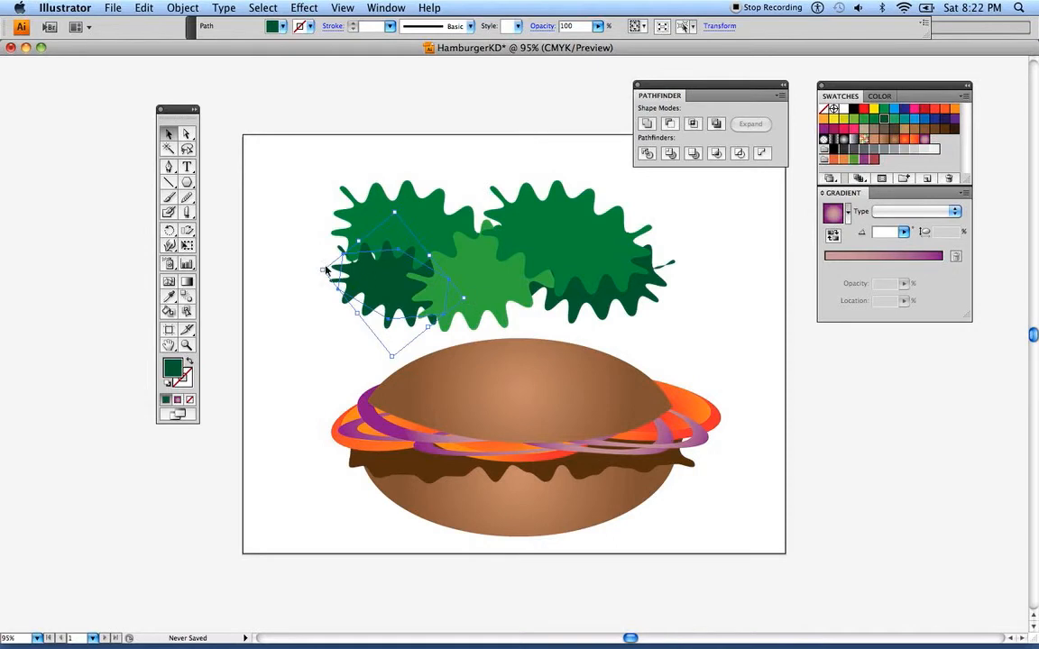
left_click_drag(327, 262, 393, 323)
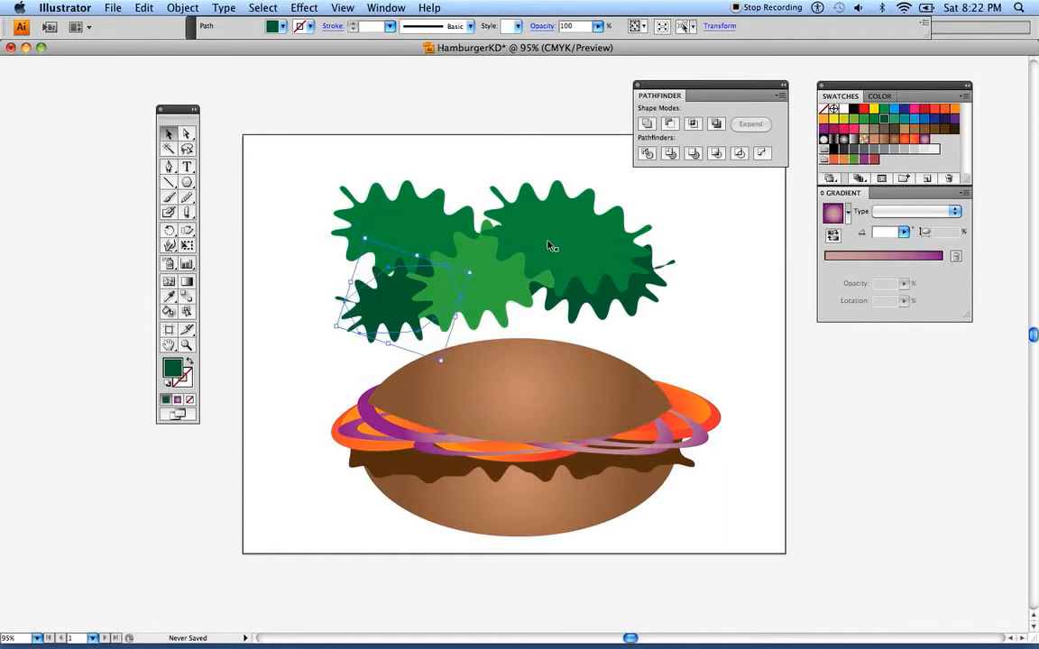
Move the upper right lettuce leaf down toward the centre of the pile and rotate it slightly clockwise
left_click(519, 253)
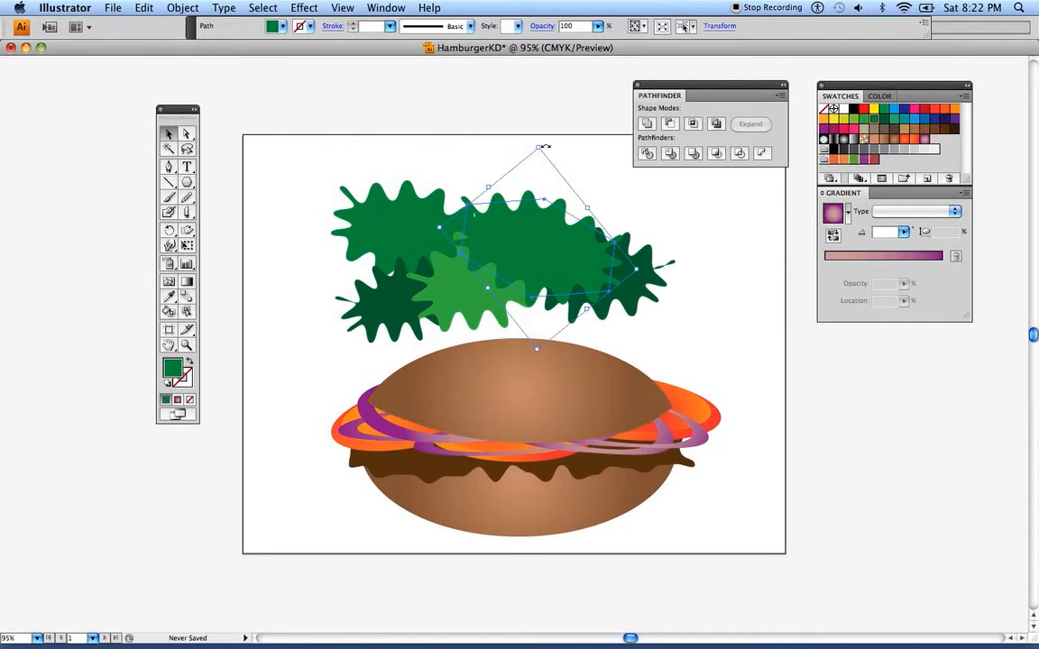
left_click_drag(543, 145, 559, 149)
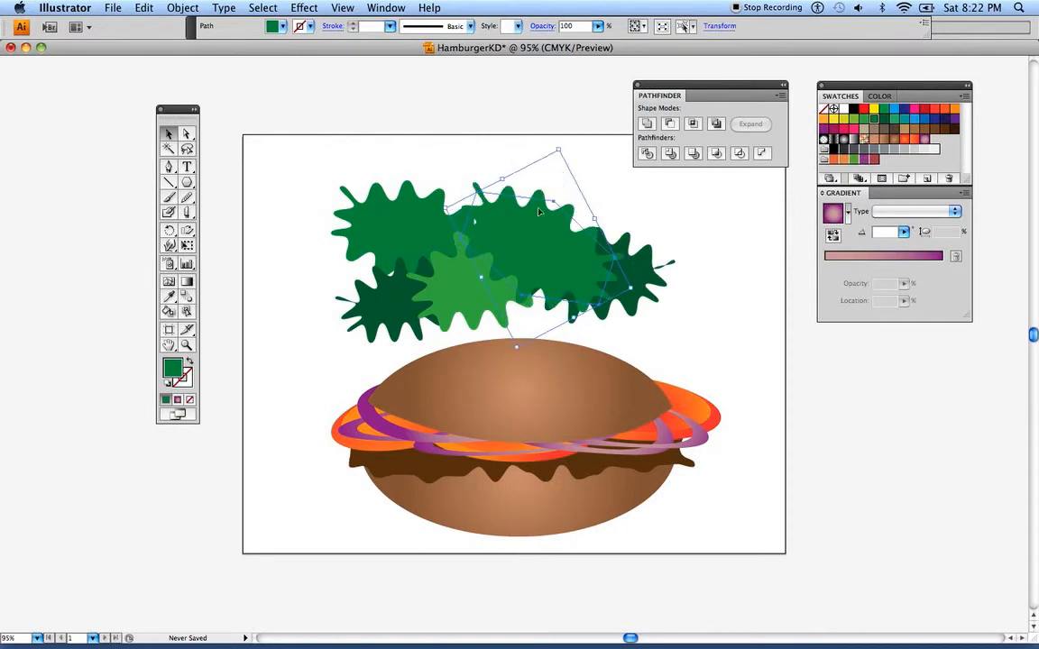
left_click_drag(496, 236, 471, 250)
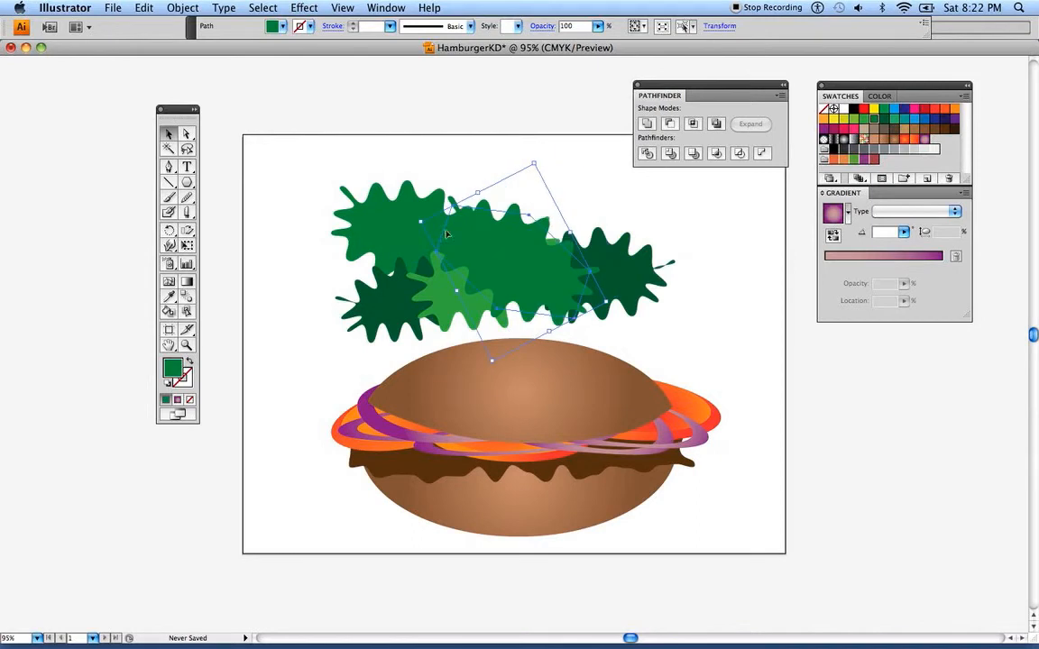
Group all the lettuce leaves above the bun
left_click_drag(248, 166, 711, 296)
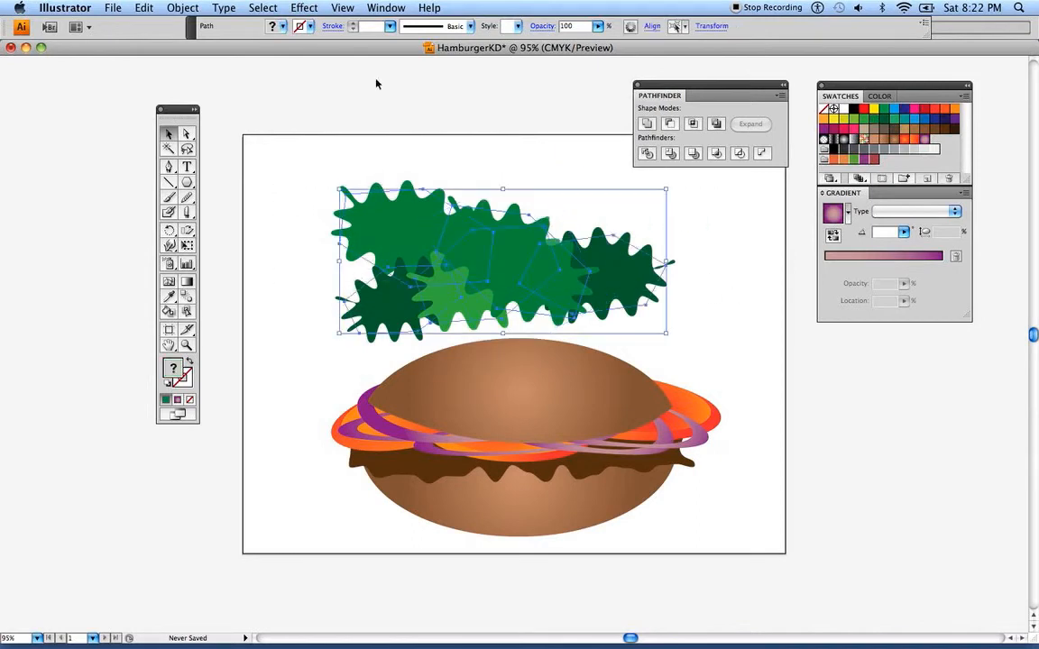
left_click(168, 8)
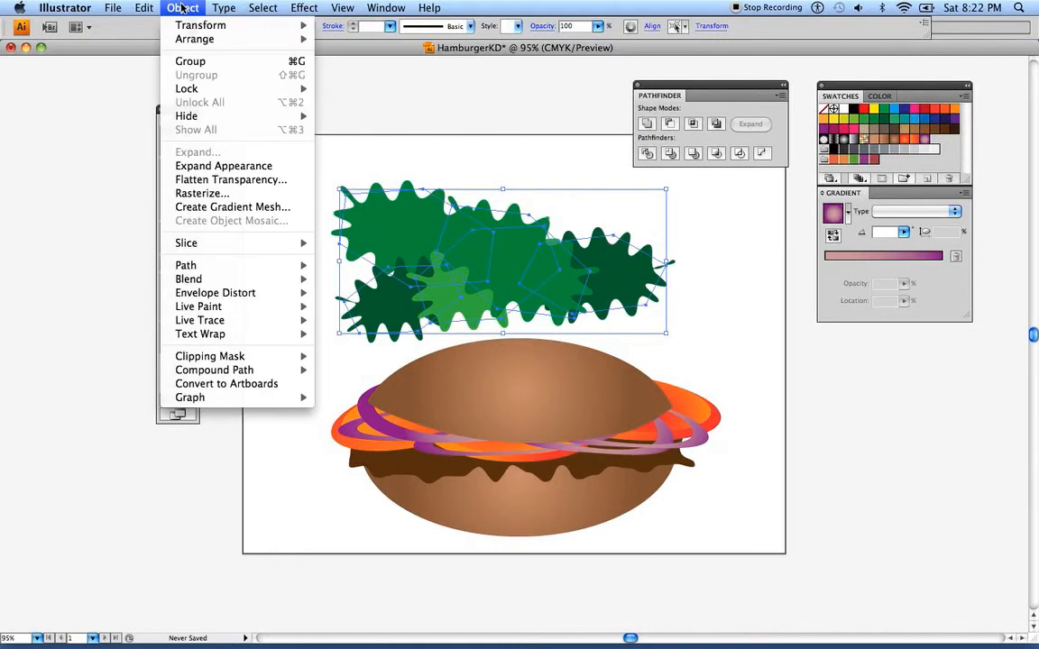
left_click(190, 62)
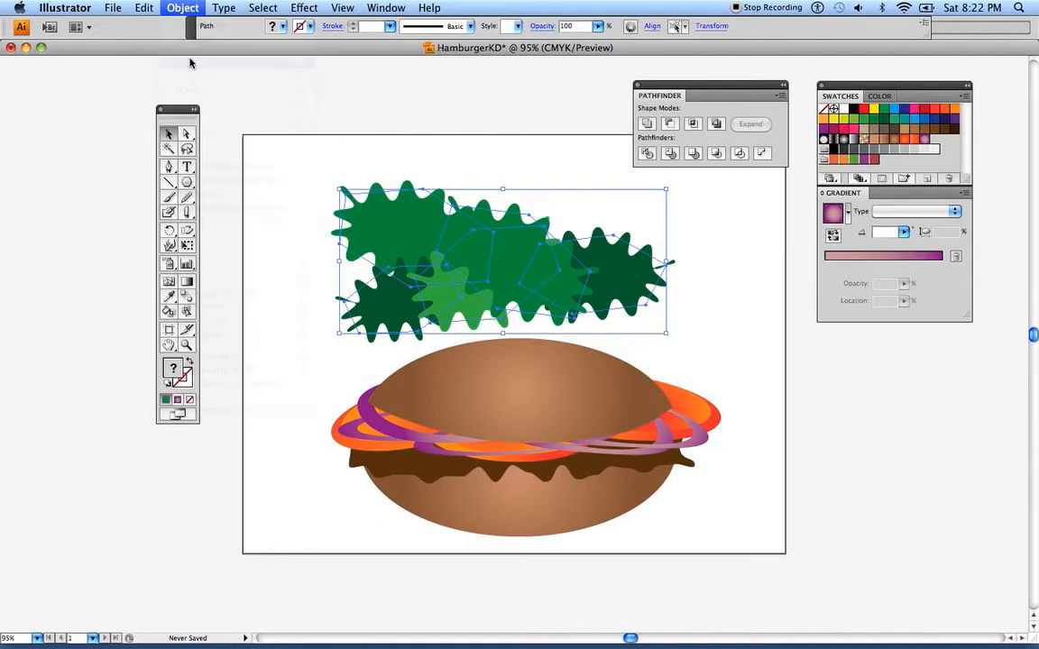
Cut the lettuce group and paste it in back of the purple onion rings in the stacking order
left_click(146, 9)
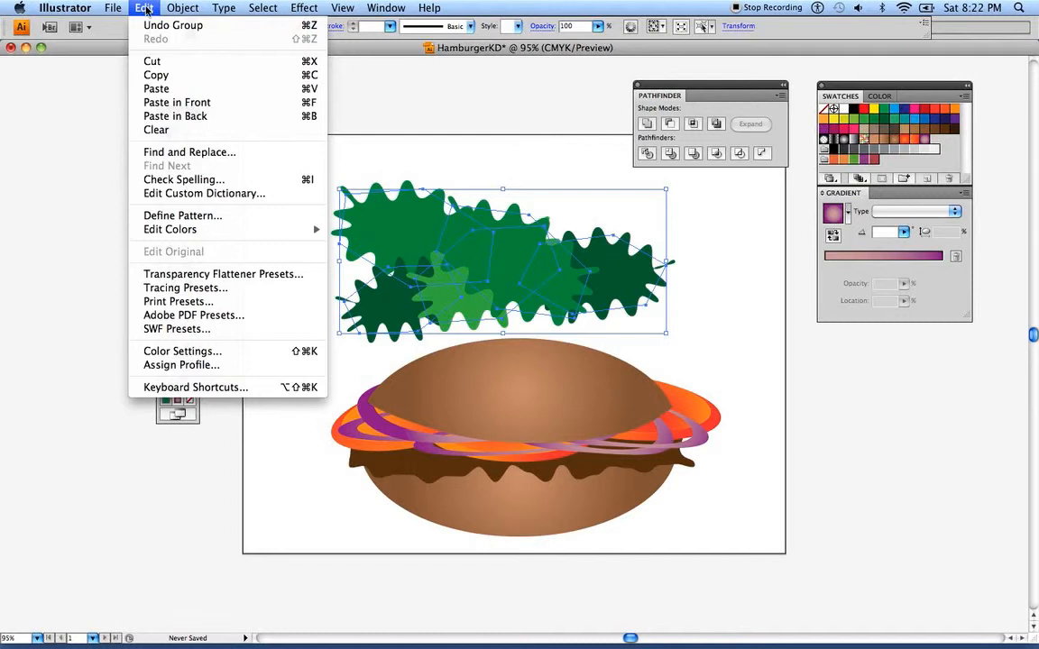
left_click(155, 61)
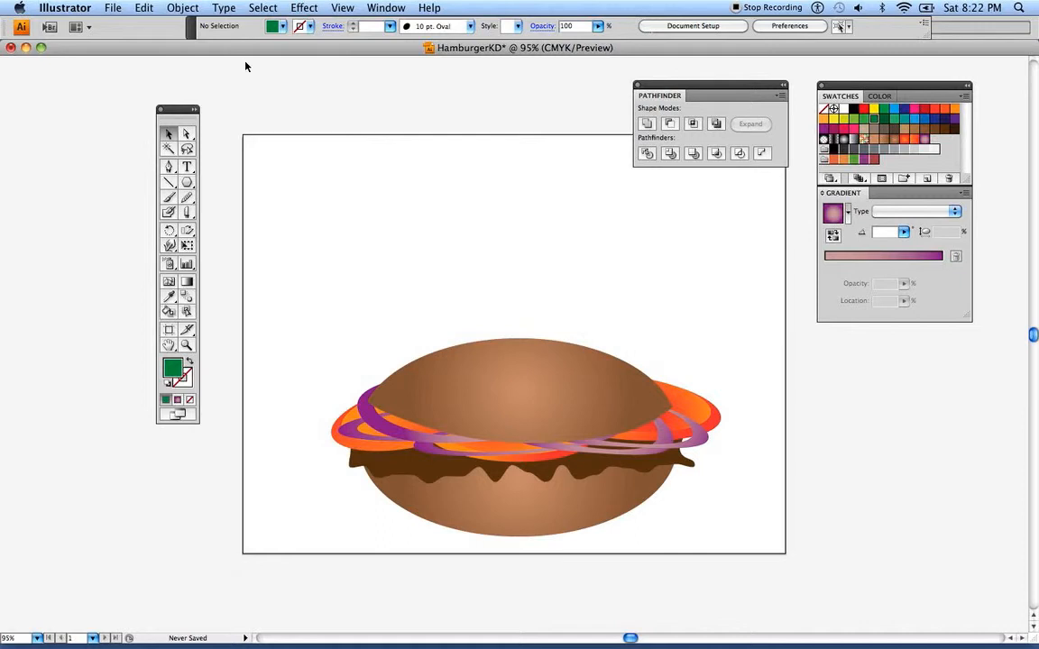
left_click(403, 439)
left_click(144, 8)
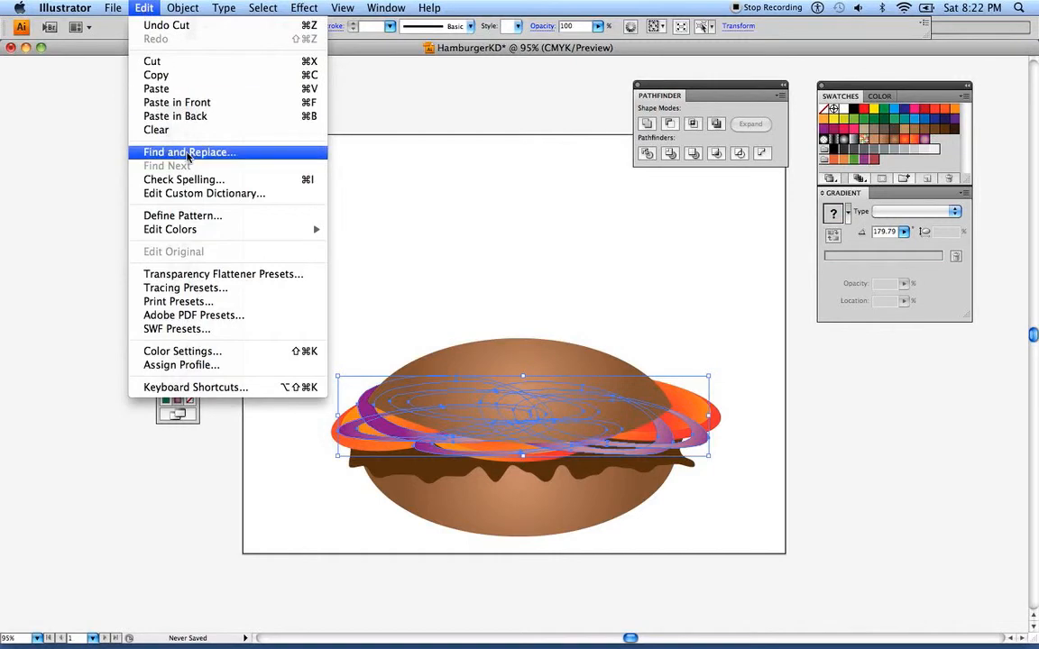
left_click(179, 117)
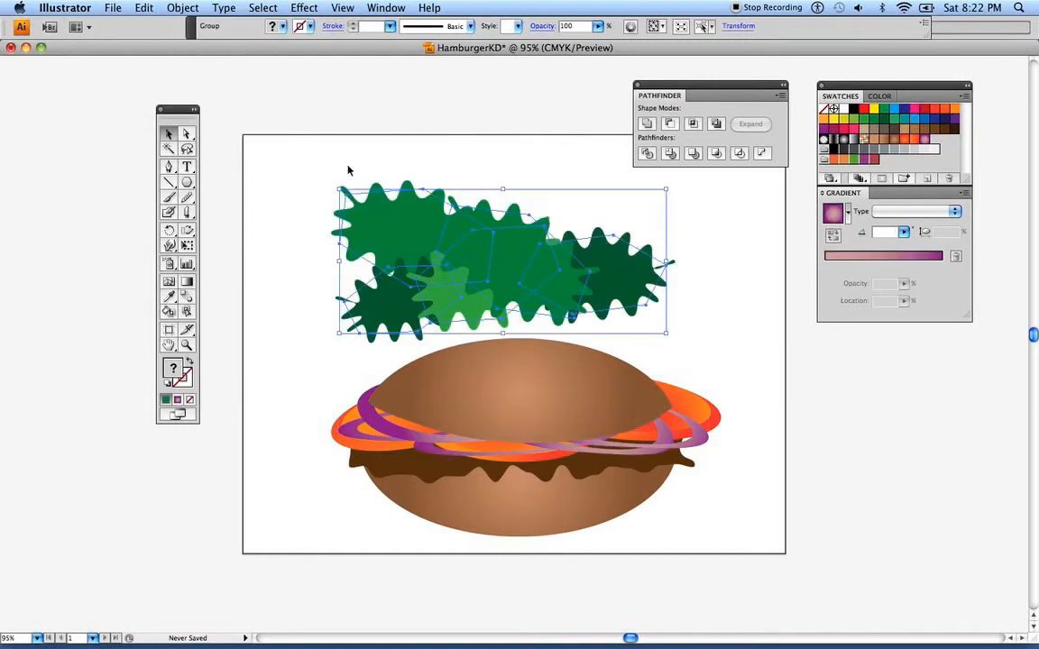
Flatten the lettuce group, fit it between the top bun and the patty, and tilt it so leaf edges show below the onion rings
left_click_drag(502, 189, 508, 408)
left_click(433, 311)
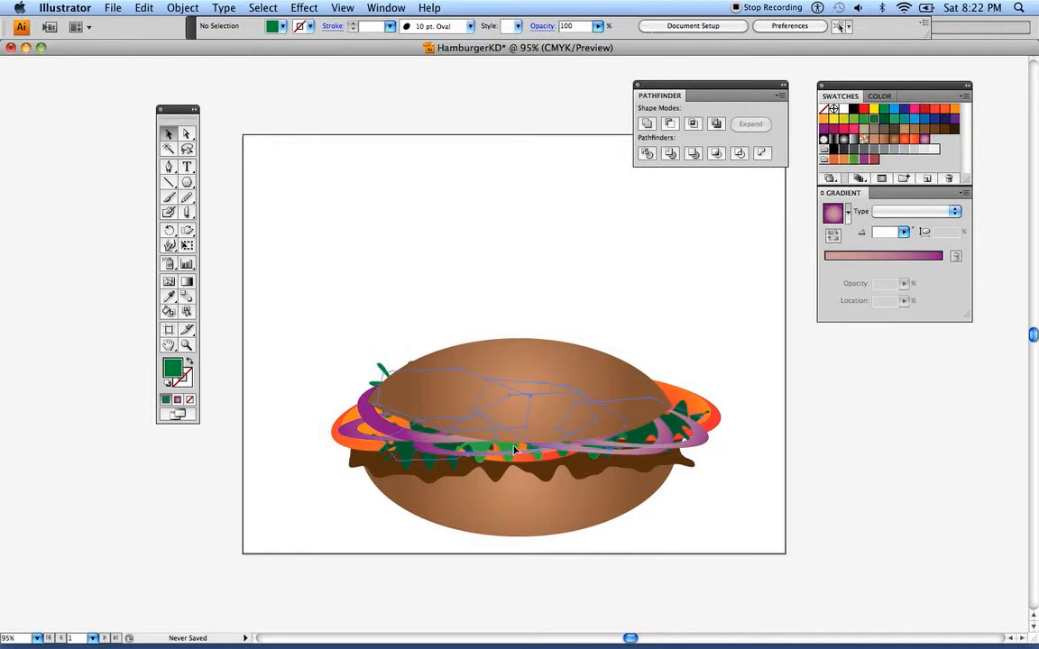
left_click(470, 407)
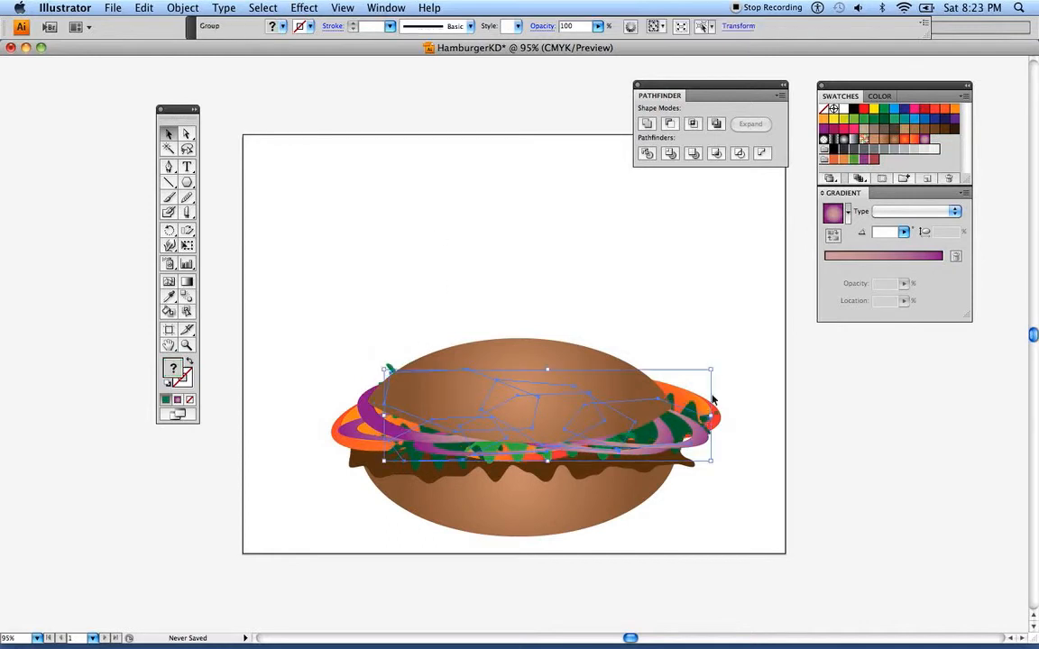
left_click_drag(713, 368, 711, 353)
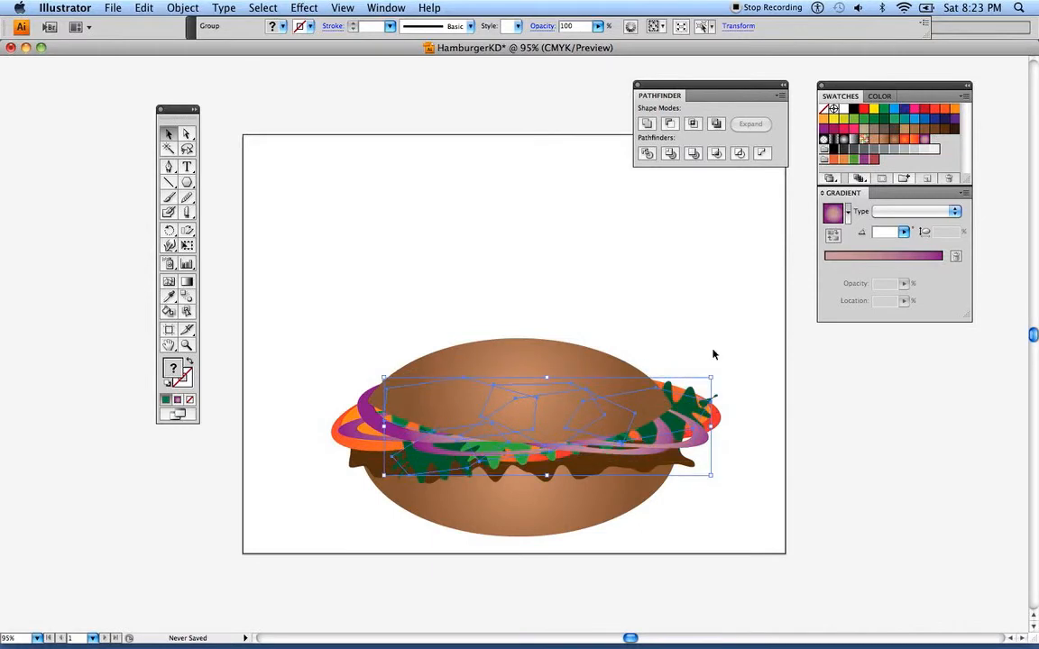
left_click_drag(717, 374, 718, 397)
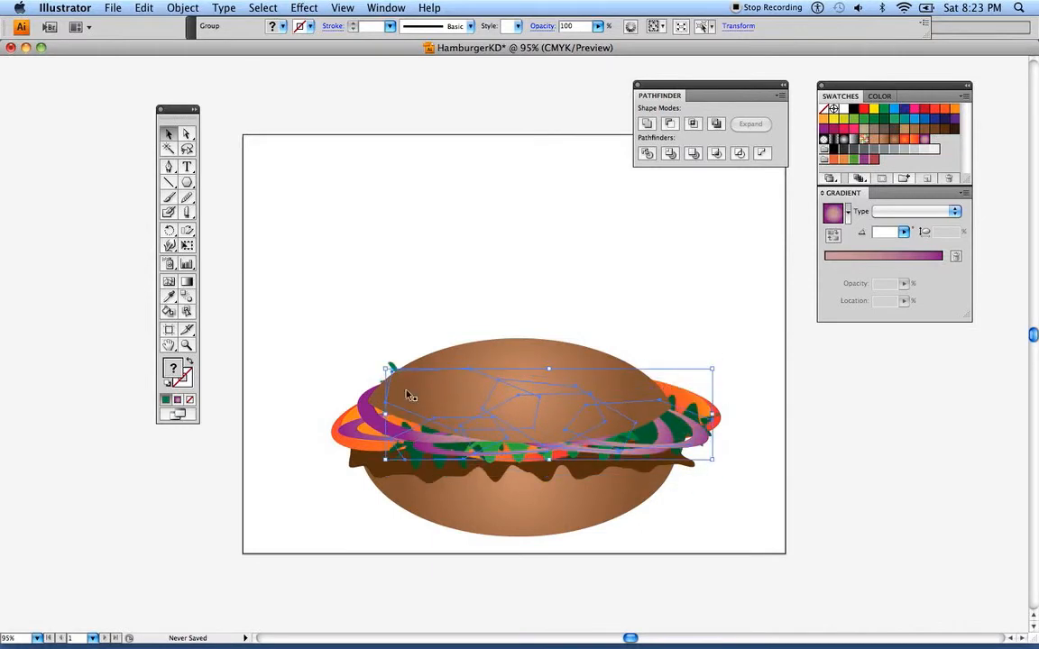
left_click(336, 292)
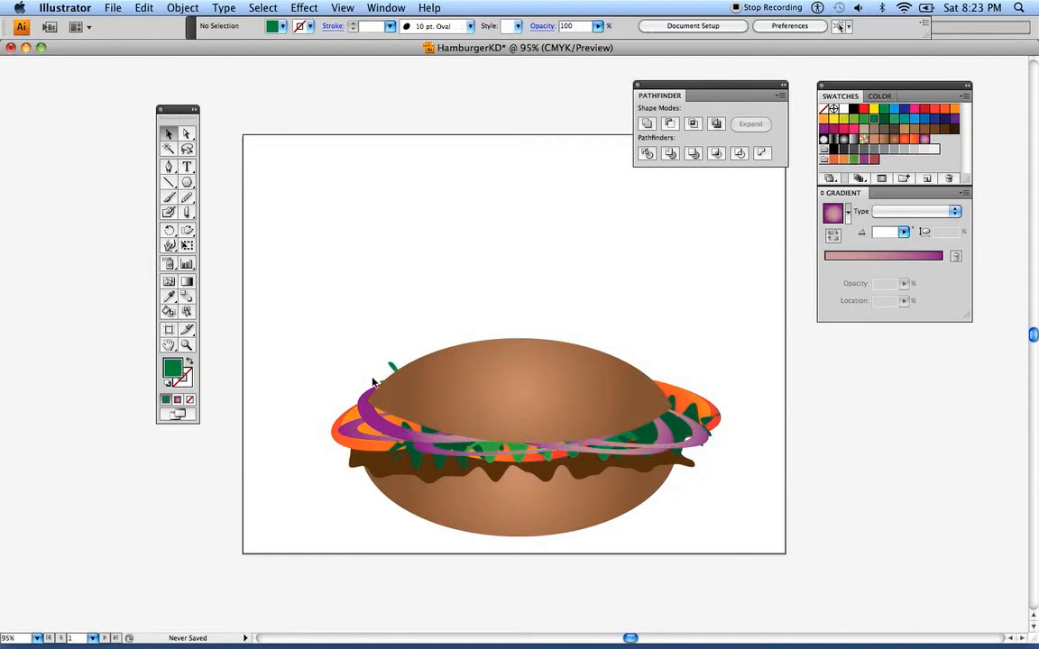
Try narrowing the tomato slices group from its right edge and undo the resize
left_click(694, 398)
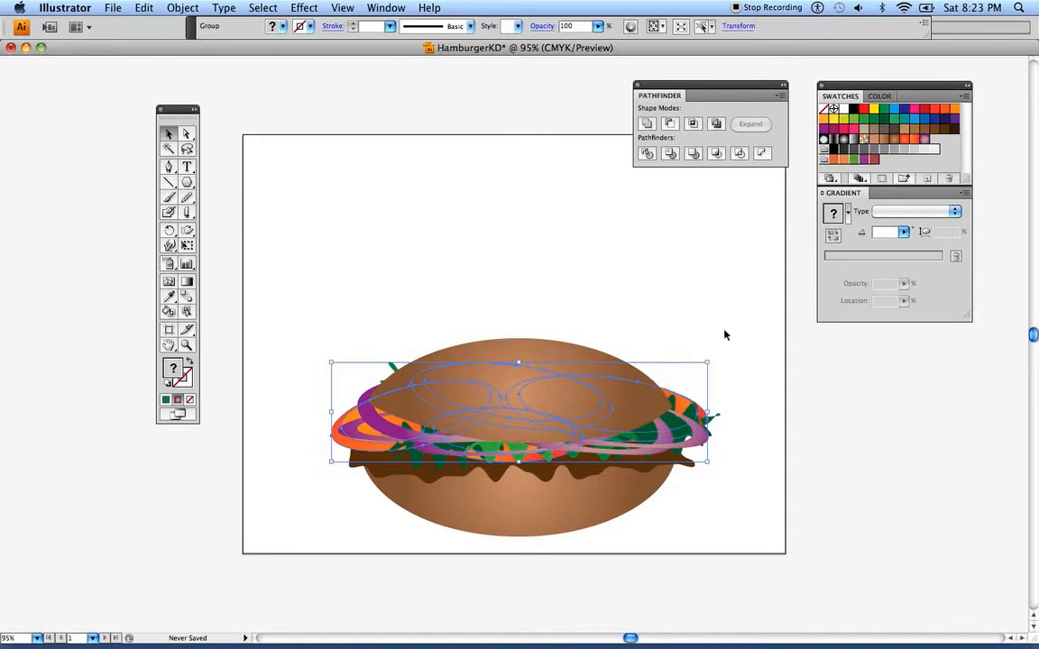
left_click(724, 326)
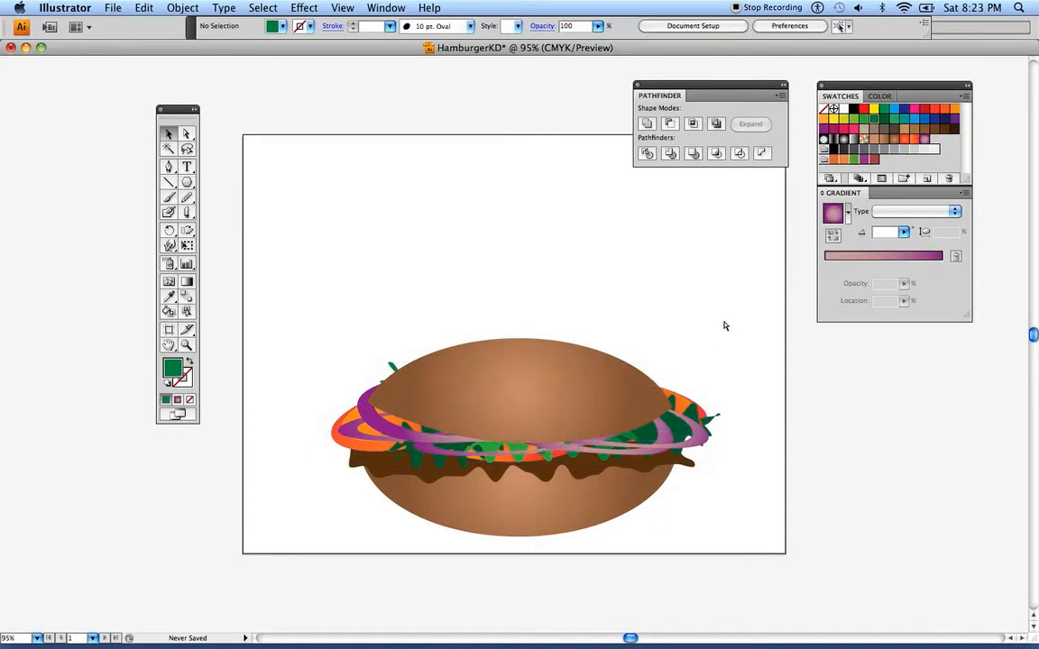
key("super+z")
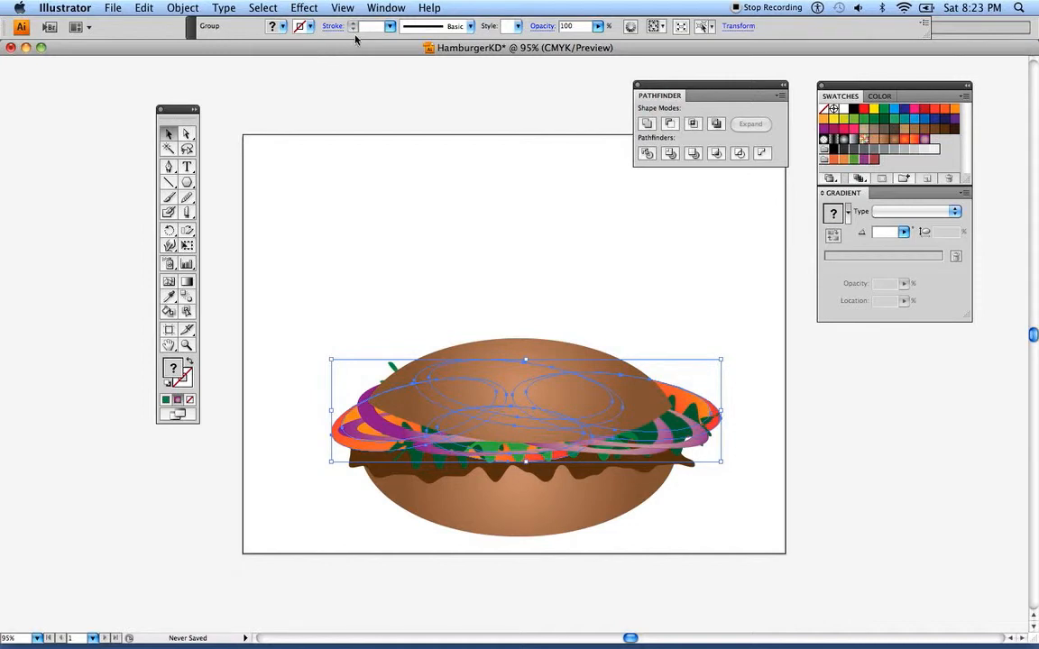
Draw a rectangle above the left half of the top bun and fill it with the yellow-orange swatch
left_click(188, 185)
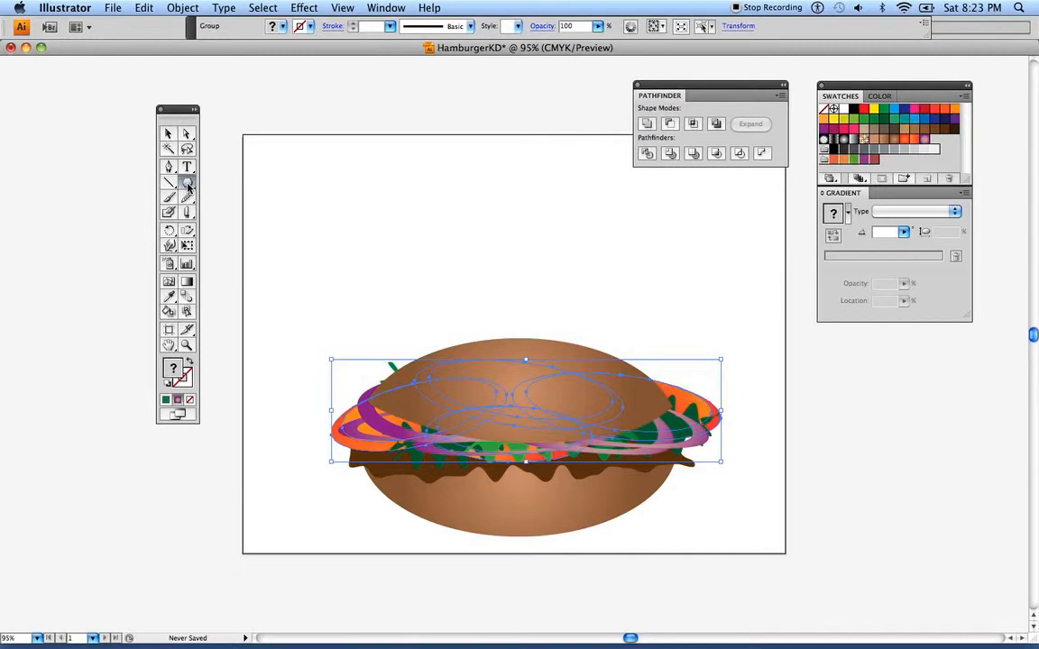
left_click_drag(188, 185, 237, 188)
left_click_drag(329, 200, 486, 325)
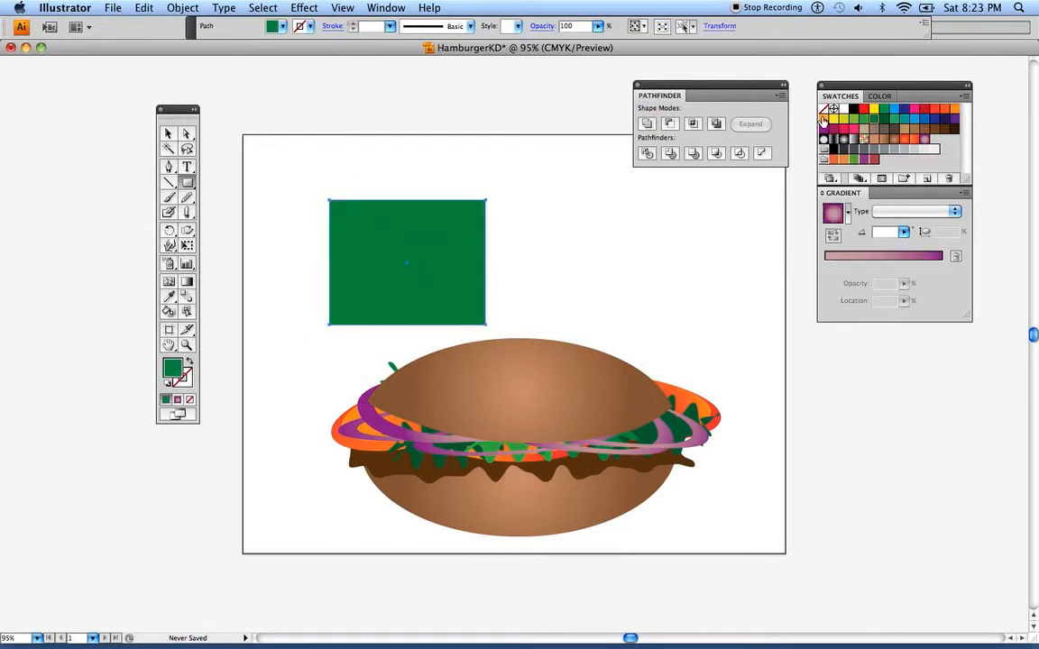
left_click(824, 119)
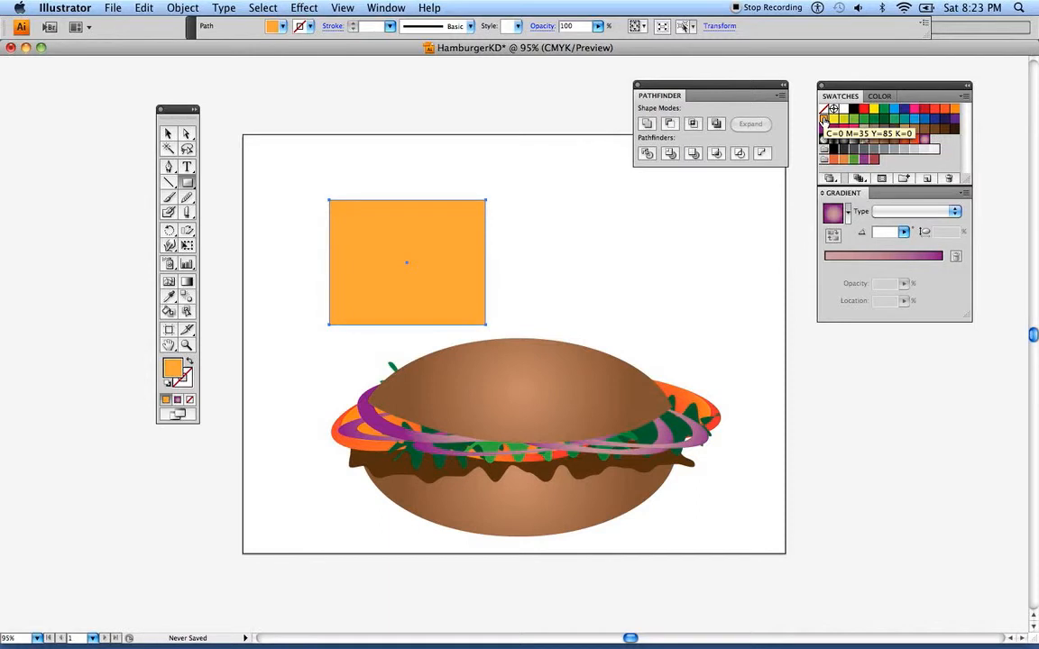
Change the rectangle's fill to a pale peach of C 0, M 10, Y 12, K 0
left_click(881, 97)
mouse_move(883, 129)
left_mouse_down()
mouse_move(867, 128)
mouse_move(914, 142)
mouse_move(869, 142)
left_mouse_up()
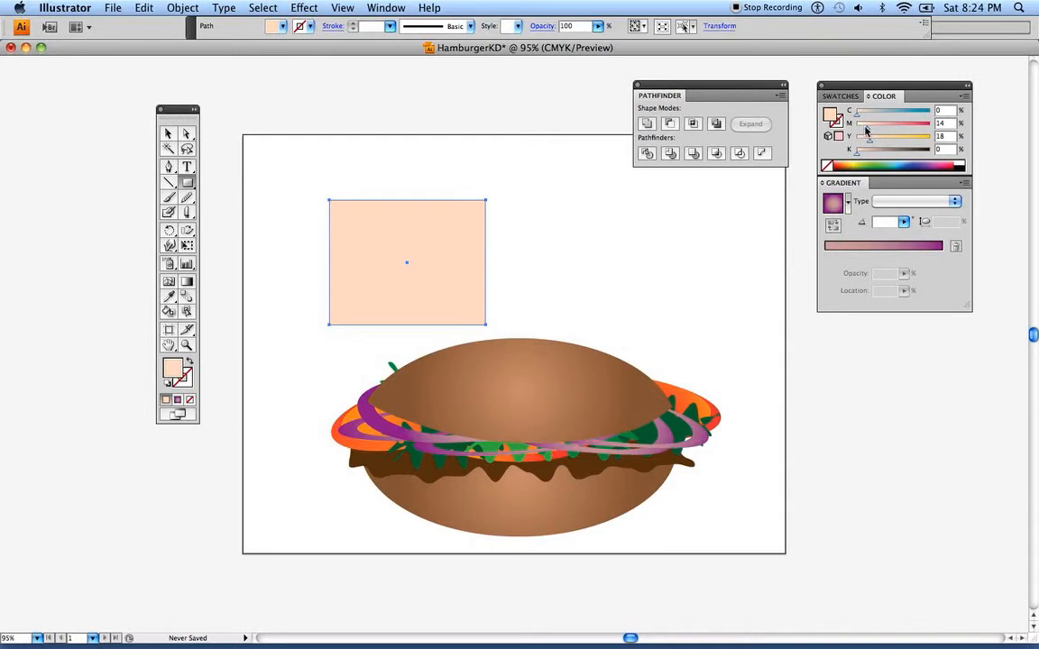
left_click_drag(866, 130, 863, 130)
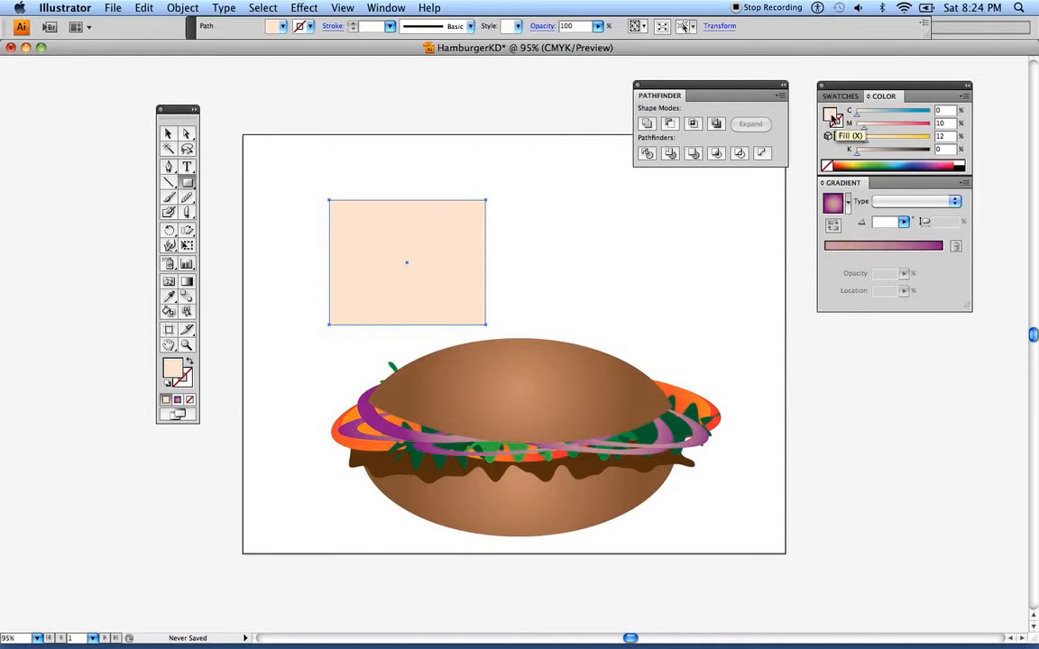
Give the rectangle a radial gradient from orange (C 1, M 26, Y 67, K 0) to the pale peach at location 73.62%, removing the purple stop
left_click(832, 204)
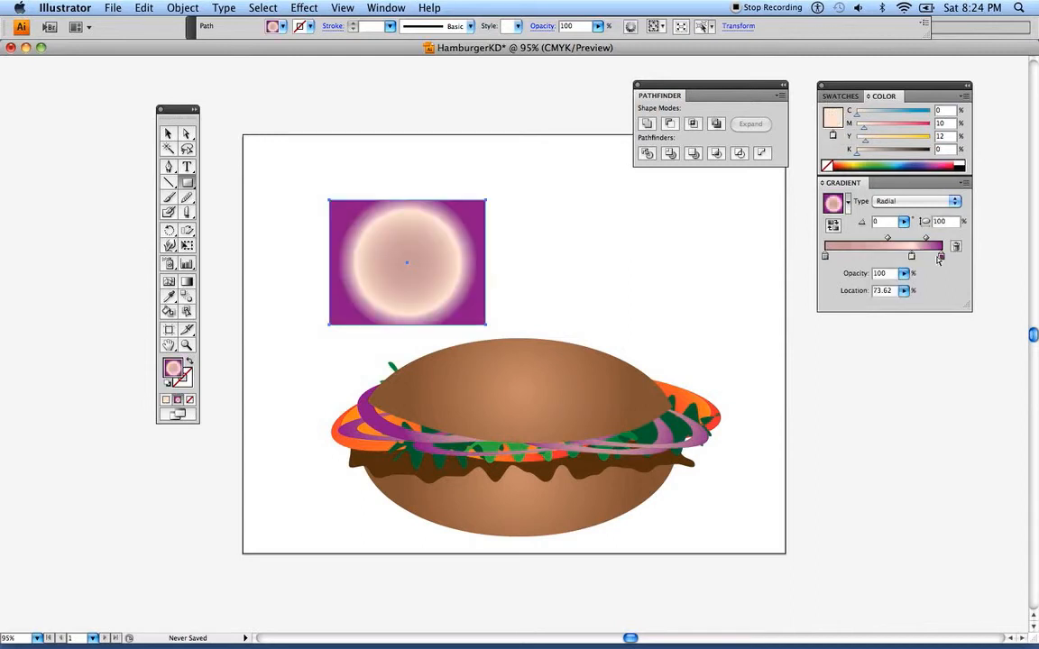
left_click_drag(941, 257, 960, 371)
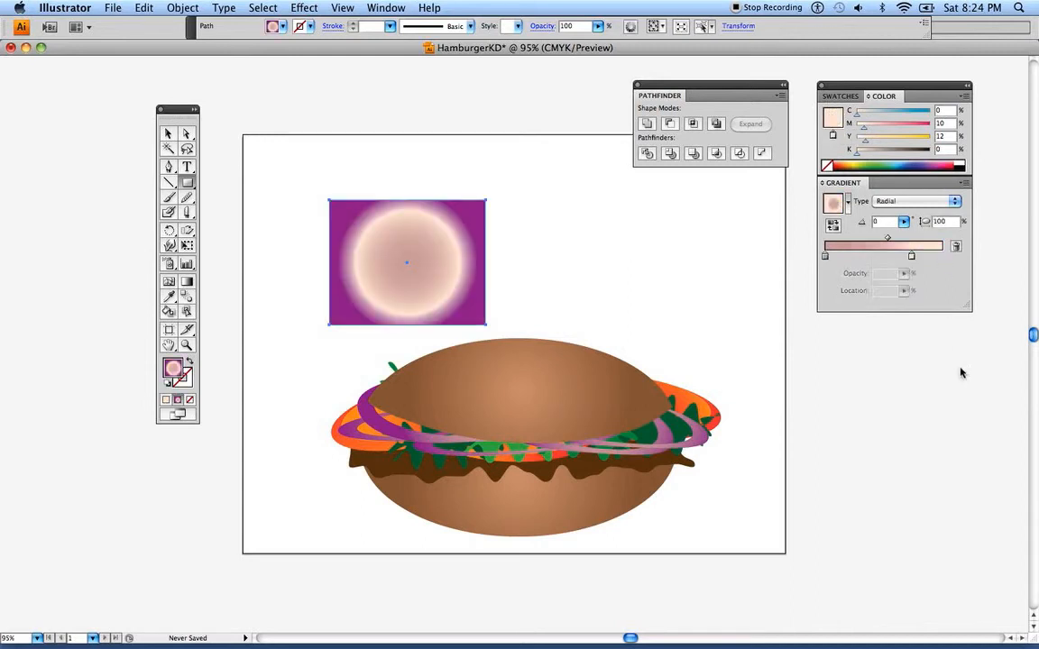
left_click(825, 257)
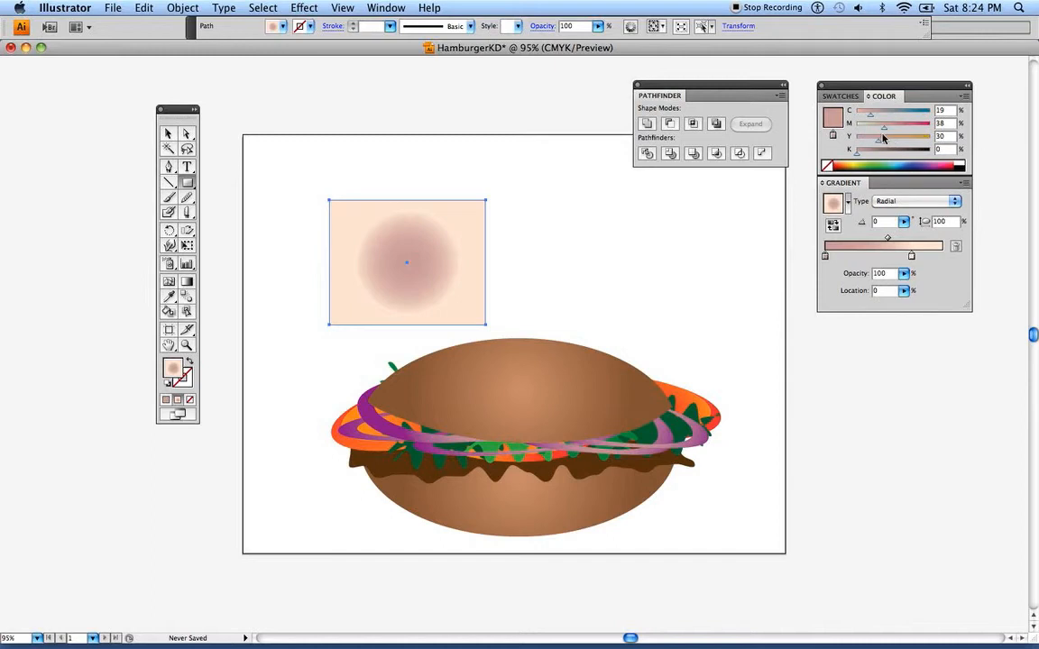
mouse_move(883, 143)
left_mouse_down()
mouse_move(899, 143)
mouse_move(858, 129)
mouse_move(856, 117)
mouse_move(905, 143)
mouse_move(866, 131)
mouse_move(875, 130)
left_mouse_up()
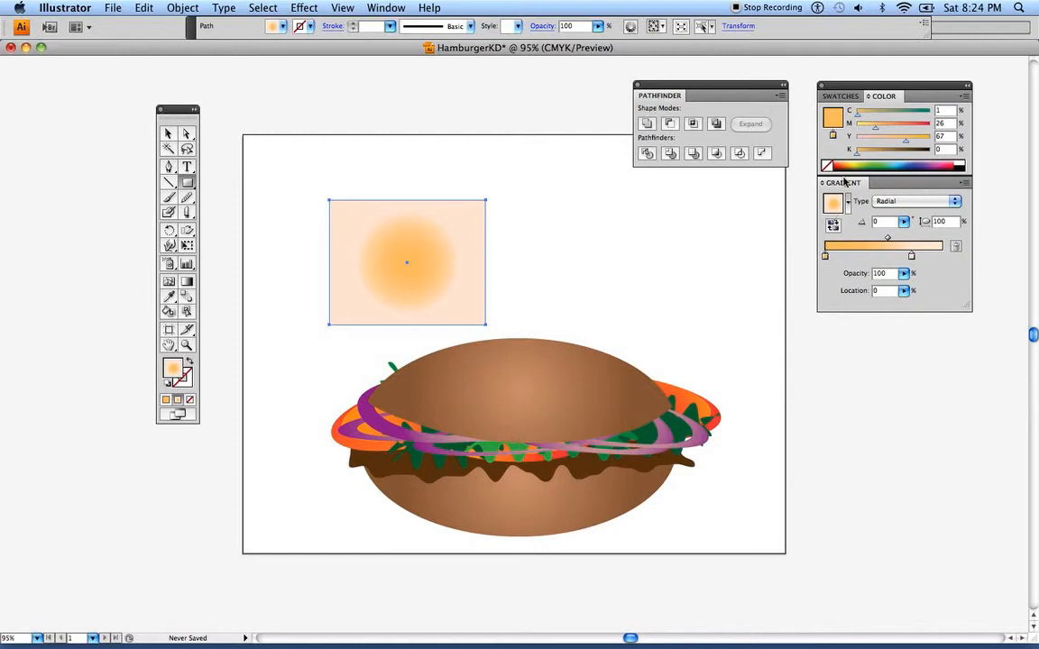
Save the rectangle's radial gradient as a swatch, and change its type to Linear and save that as a second swatch
left_click(839, 96)
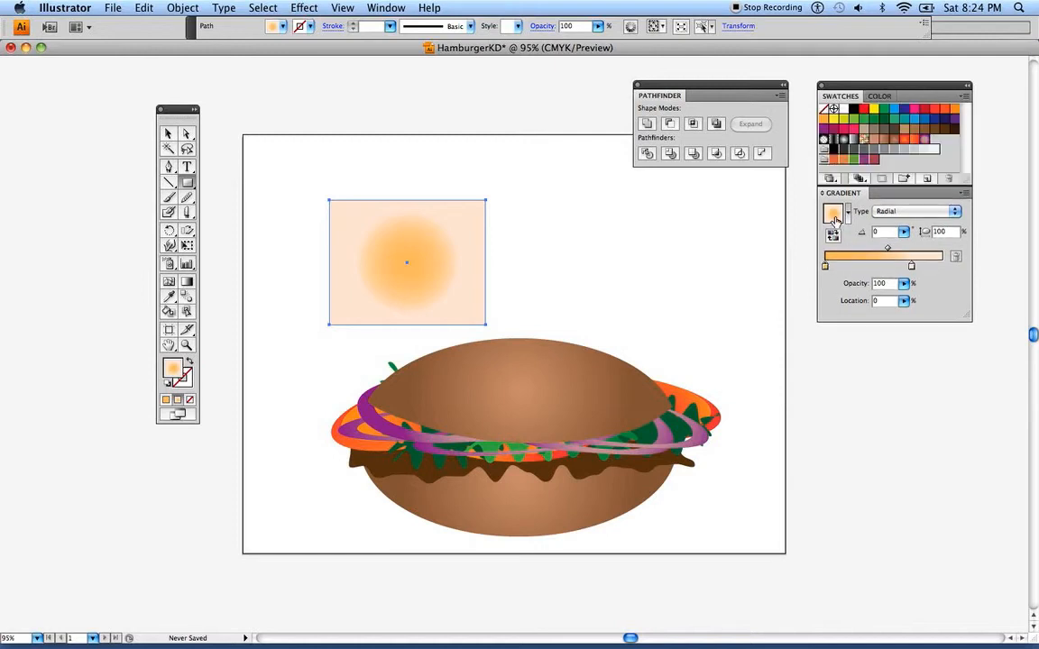
left_click_drag(858, 200, 937, 147)
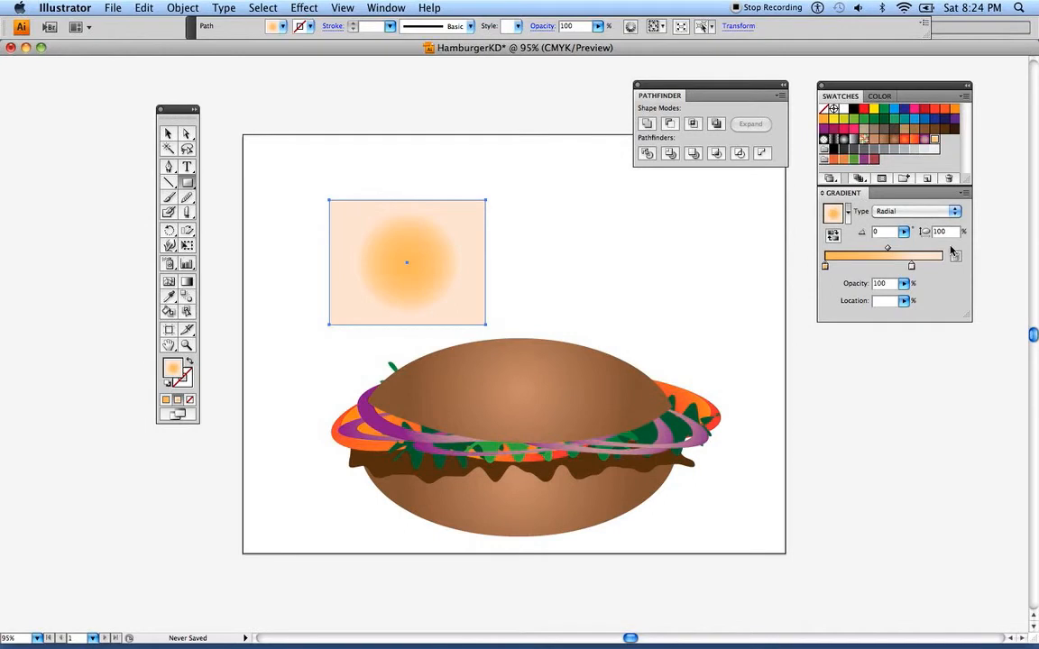
left_click(897, 211)
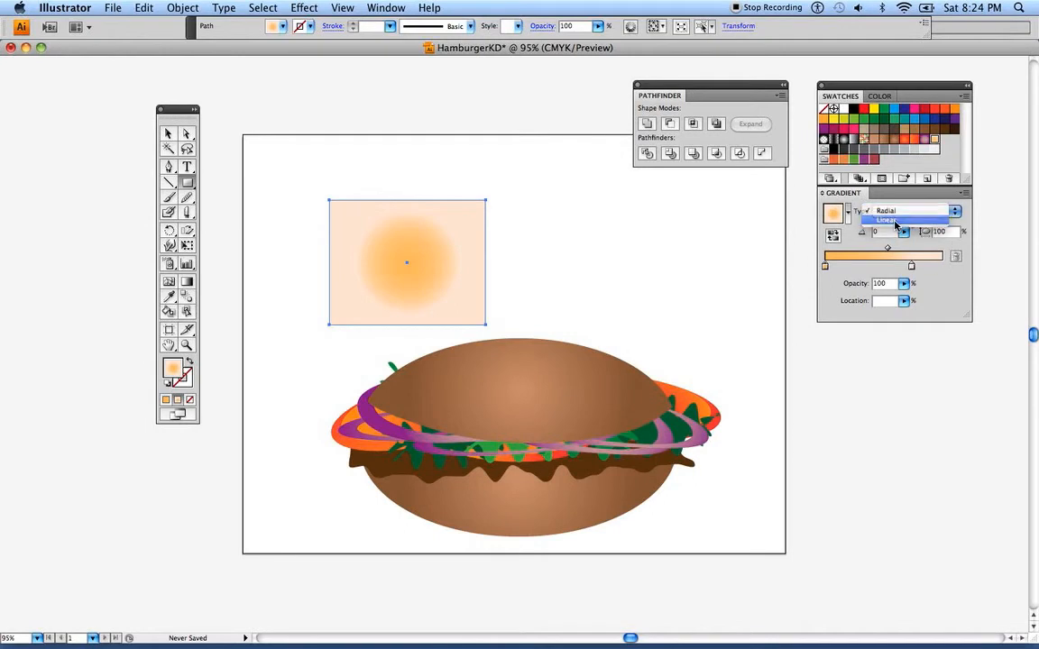
left_click(895, 221)
left_click_drag(832, 214, 951, 155)
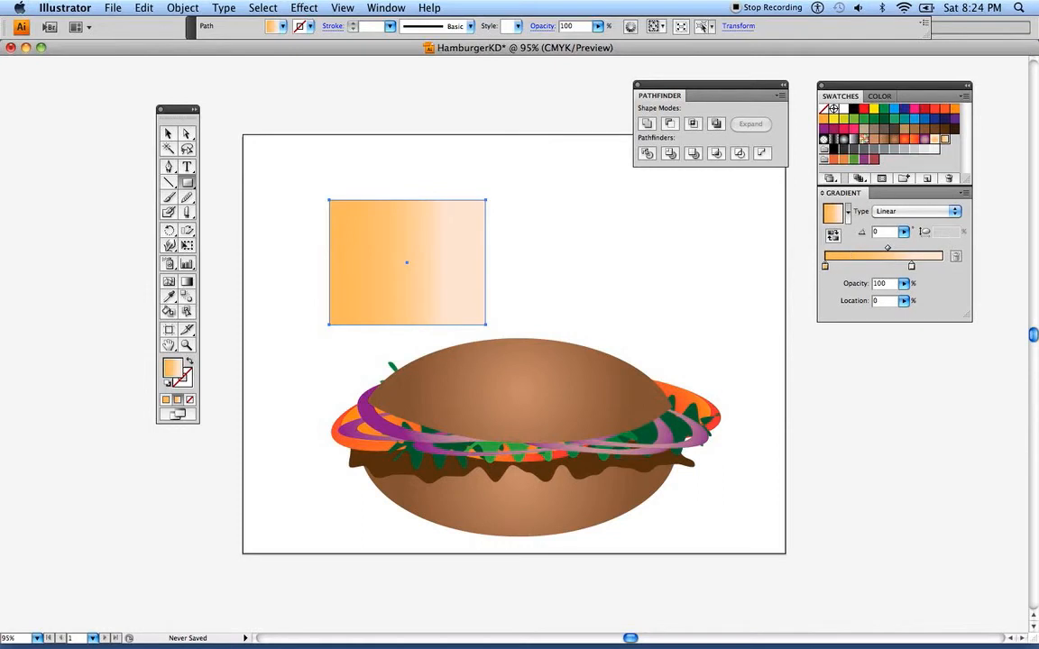
Reposition the rectangle's linear gradient and its stops on the artwork so orange on the left blends smoothly into pale peach on the right
left_click(188, 287)
mouse_move(365, 261)
left_mouse_down()
mouse_move(473, 261)
mouse_move(460, 261)
left_mouse_up()
left_click_drag(527, 271, 438, 262)
left_click_drag(502, 271, 492, 271)
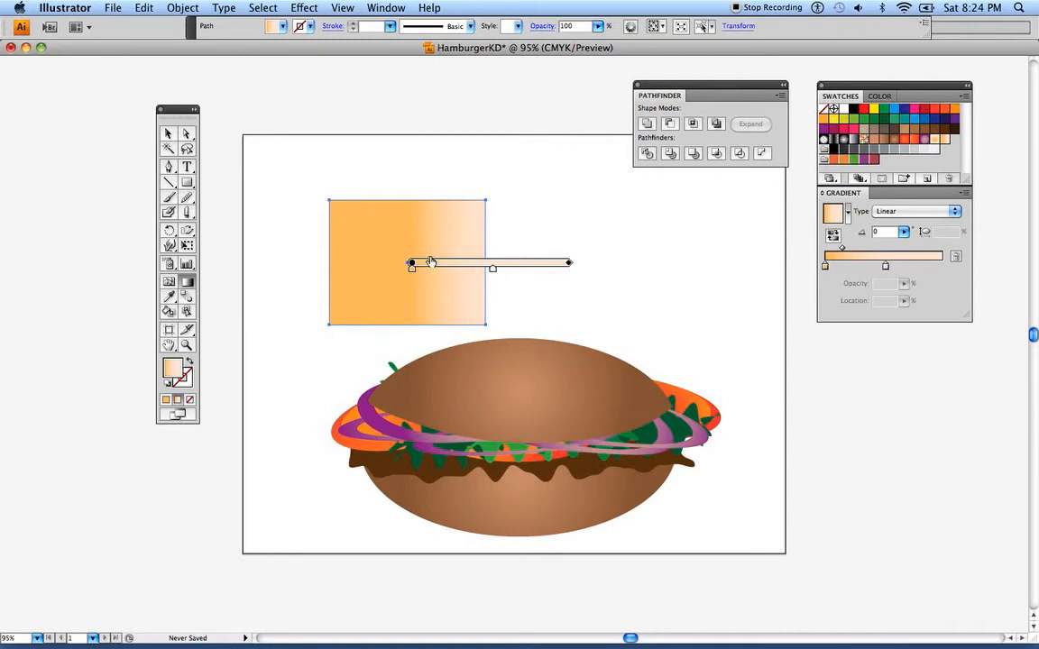
mouse_move(425, 262)
left_mouse_down()
mouse_move(388, 272)
mouse_move(413, 261)
left_mouse_up()
left_click_drag(482, 272, 528, 268)
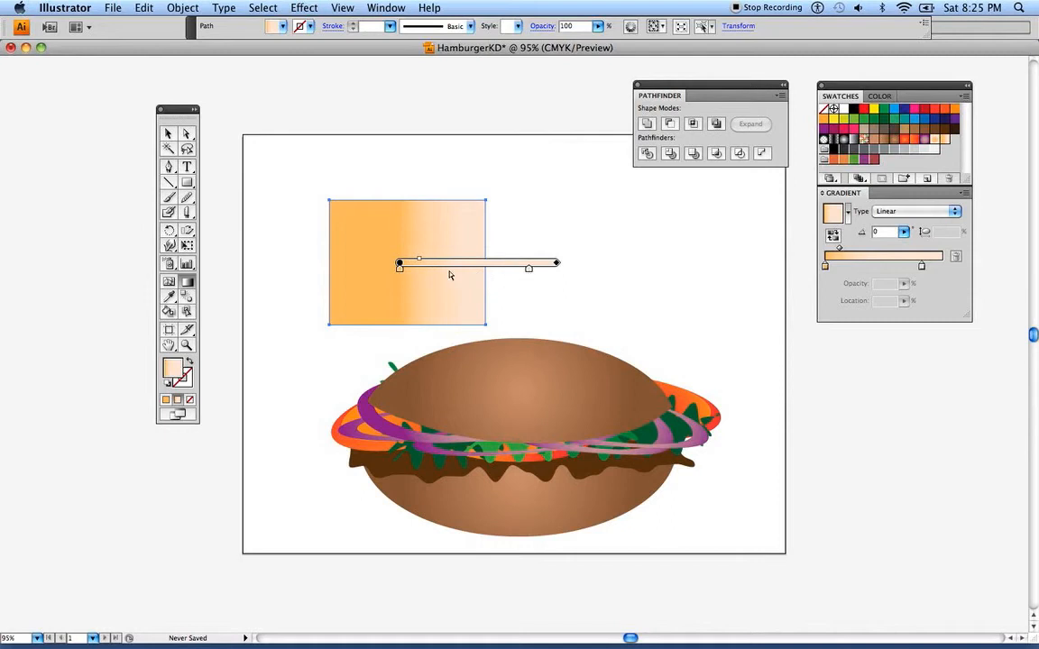
mouse_move(402, 269)
left_mouse_down()
mouse_move(449, 262)
mouse_move(369, 263)
mouse_move(419, 262)
left_mouse_up()
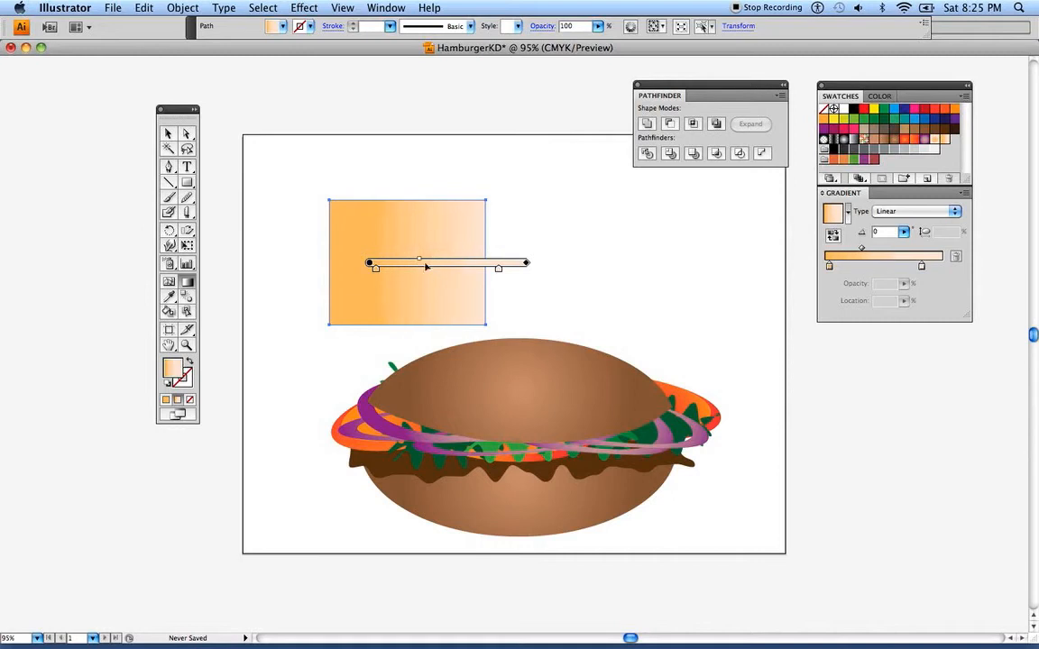
left_click(168, 133)
left_click(266, 194)
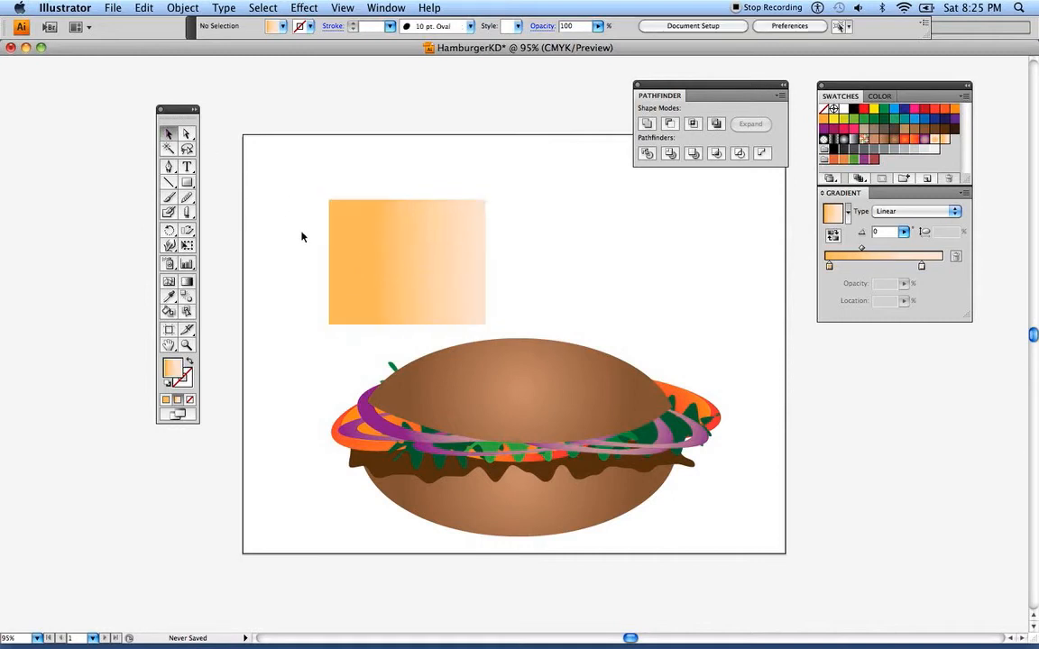
Shear the gradient rectangle into a wide, flat diamond shape with the Shear tool
left_click(370, 267)
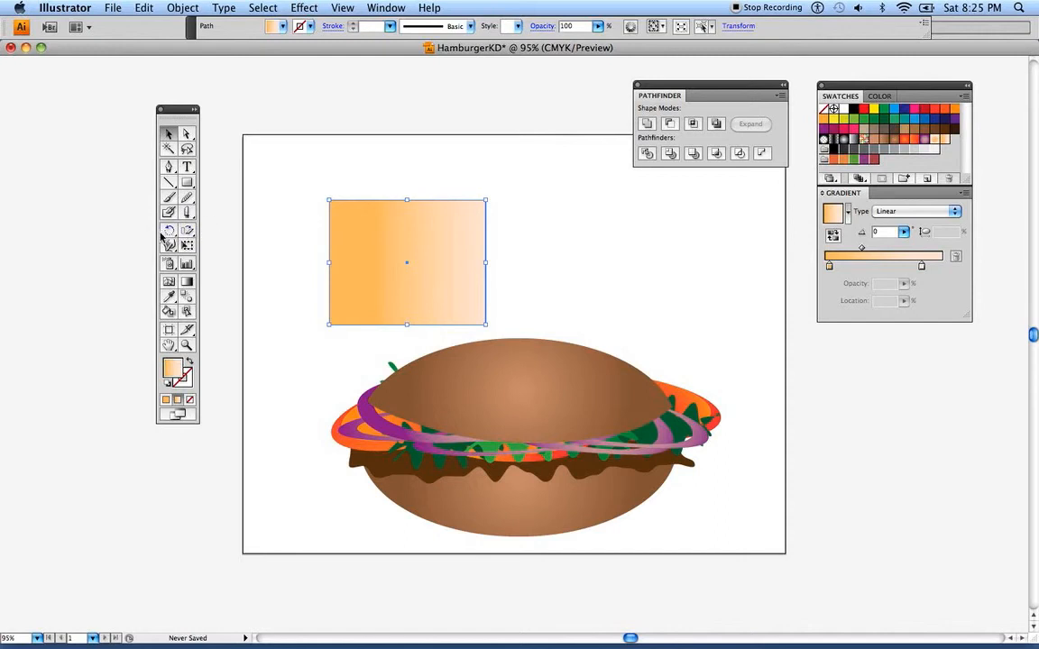
left_click(191, 235)
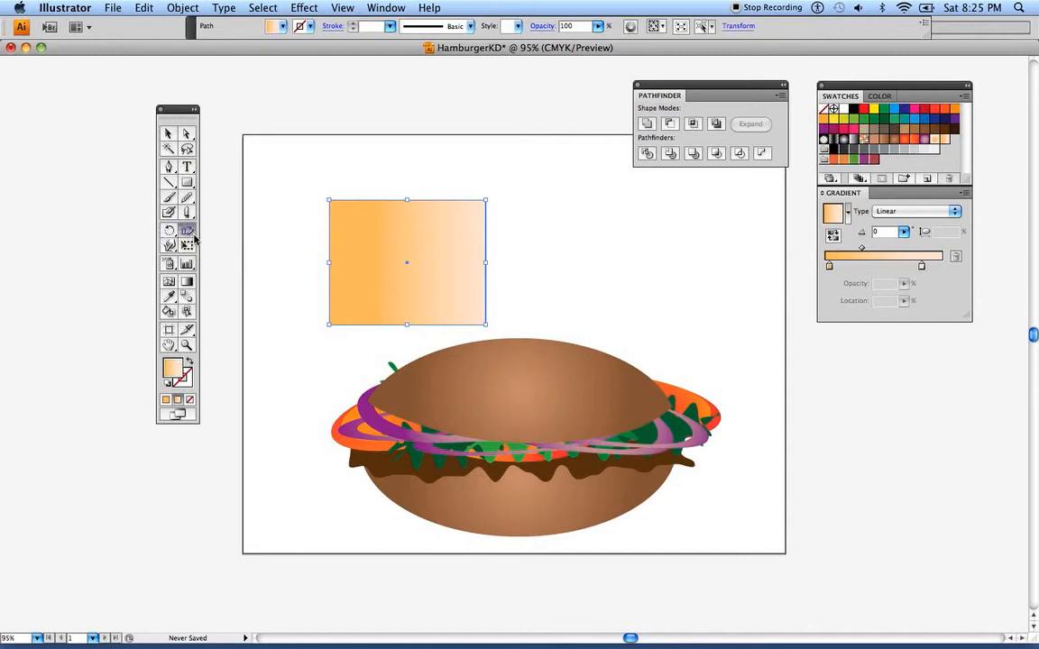
left_click(192, 235)
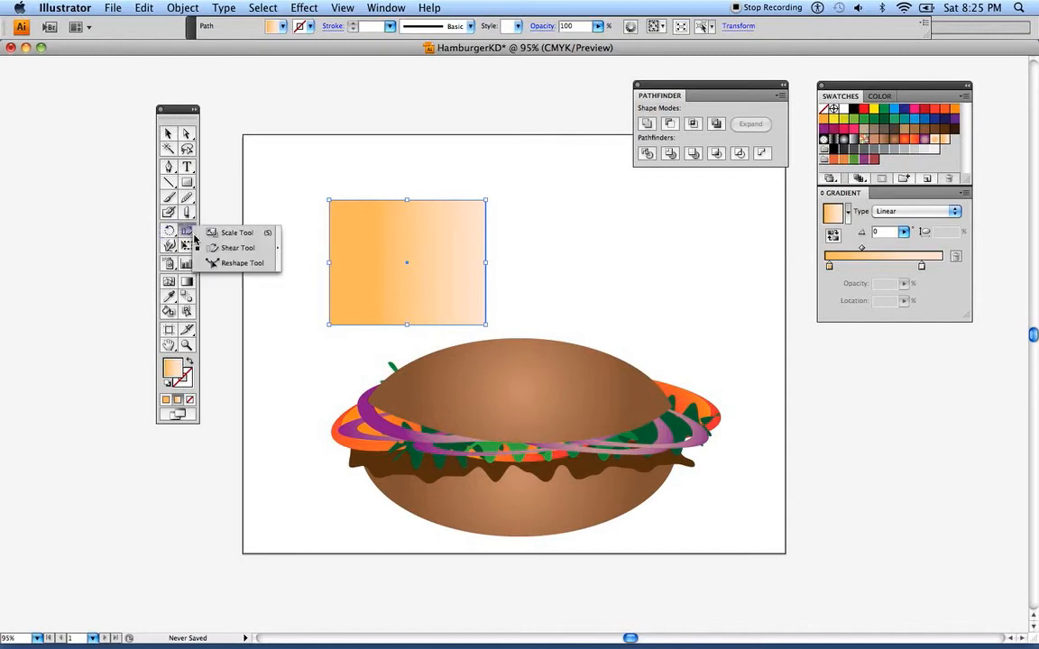
left_click(236, 250)
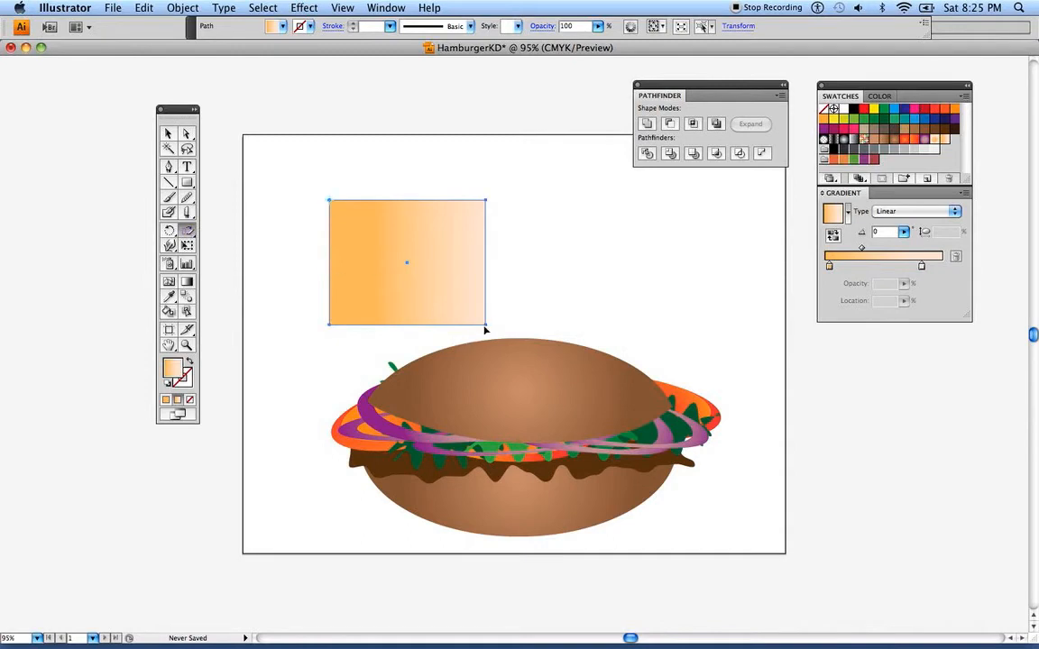
left_click_drag(487, 328, 796, 229)
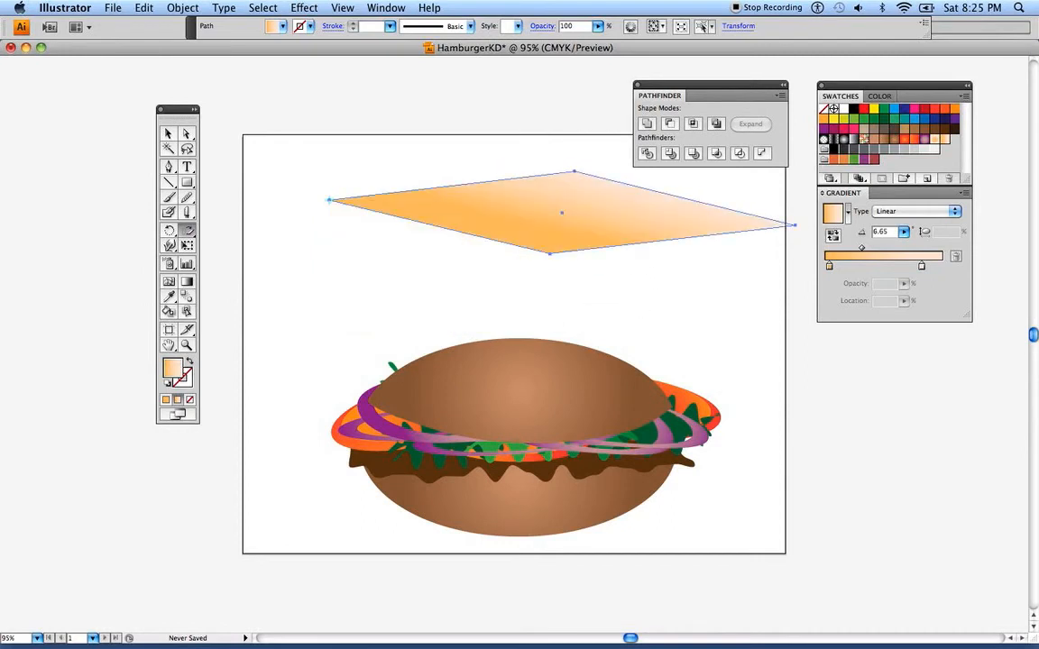
Center the diamond above the top bun and reverse its gradient direction to about 178.94°, with peach on the left and orange on the right
left_click(167, 133)
left_click(248, 157)
mouse_move(528, 229)
left_mouse_down()
mouse_move(476, 239)
mouse_move(478, 250)
mouse_move(439, 229)
mouse_move(484, 240)
mouse_move(450, 224)
mouse_move(541, 235)
mouse_move(394, 236)
left_mouse_up()
left_click(186, 283)
left_click_drag(547, 243, 490, 233)
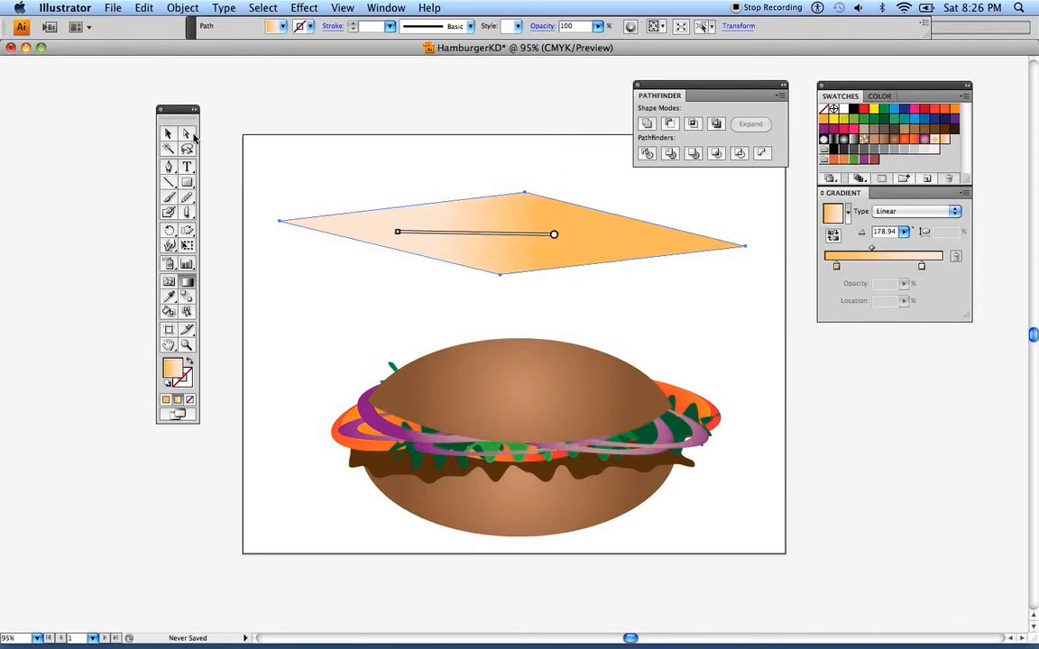
key("v")
left_click(267, 151)
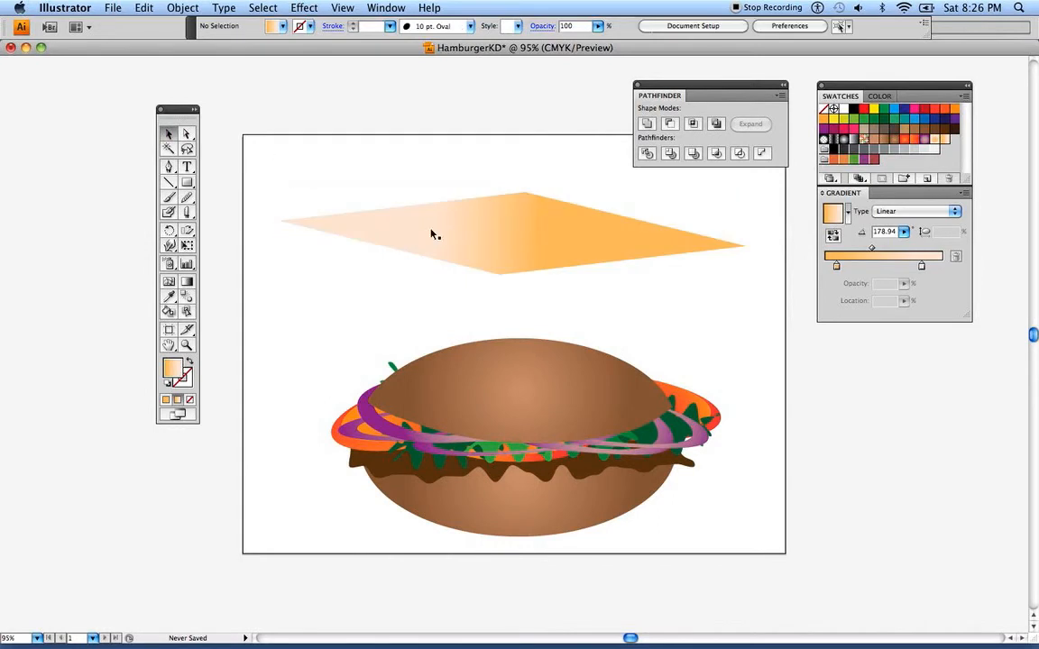
Cut the cheese slice, paste it in front of the patty, and position it between the patty and the tomatoes
left_click(488, 244)
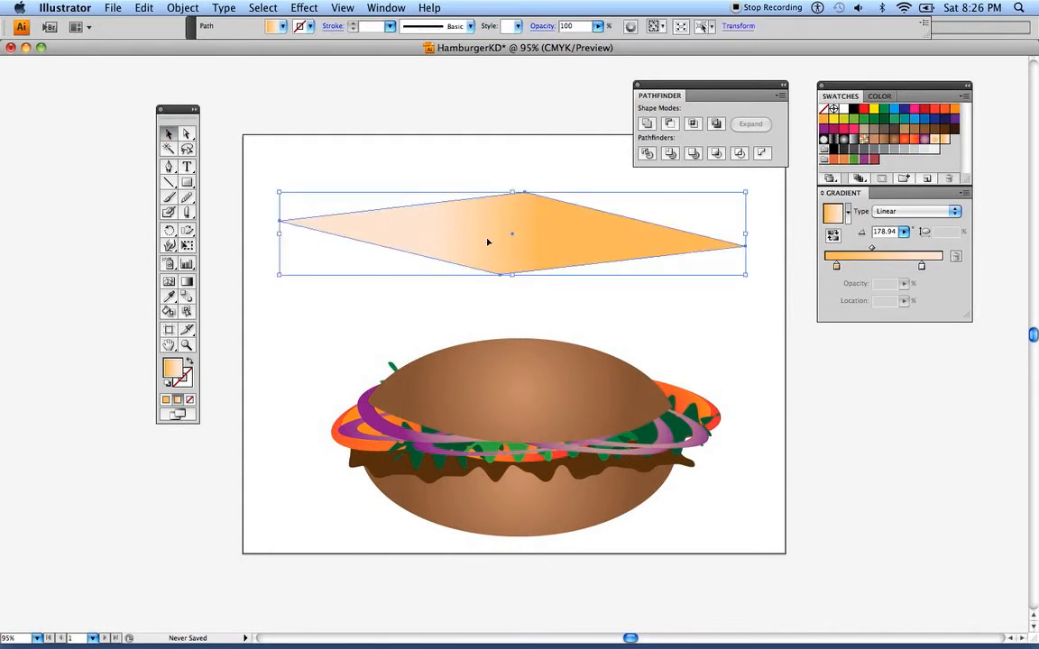
left_click(146, 9)
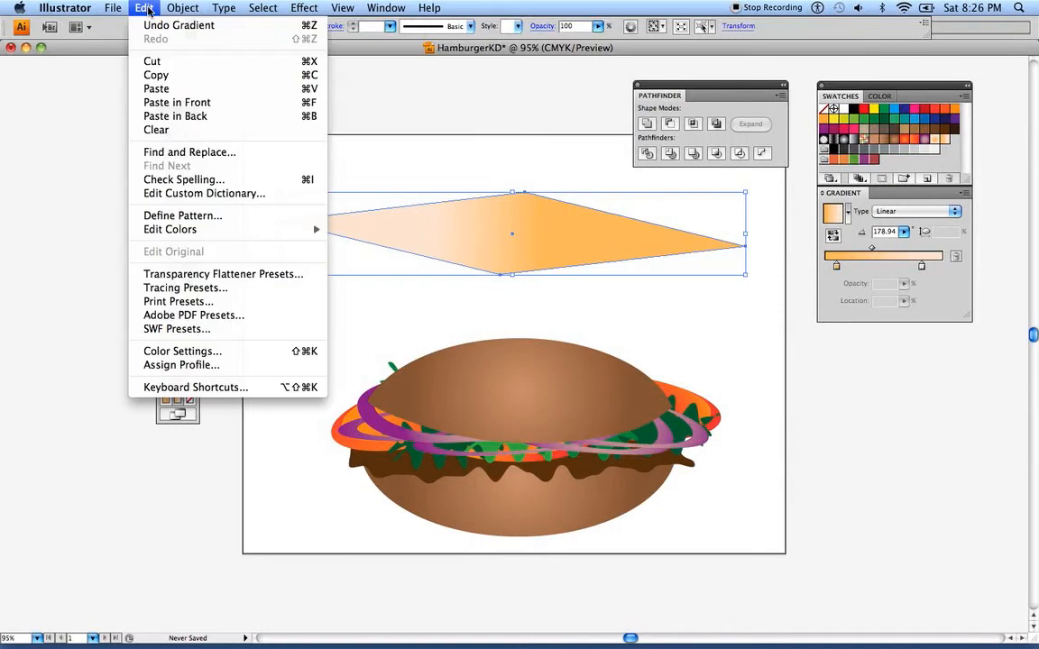
left_click(151, 60)
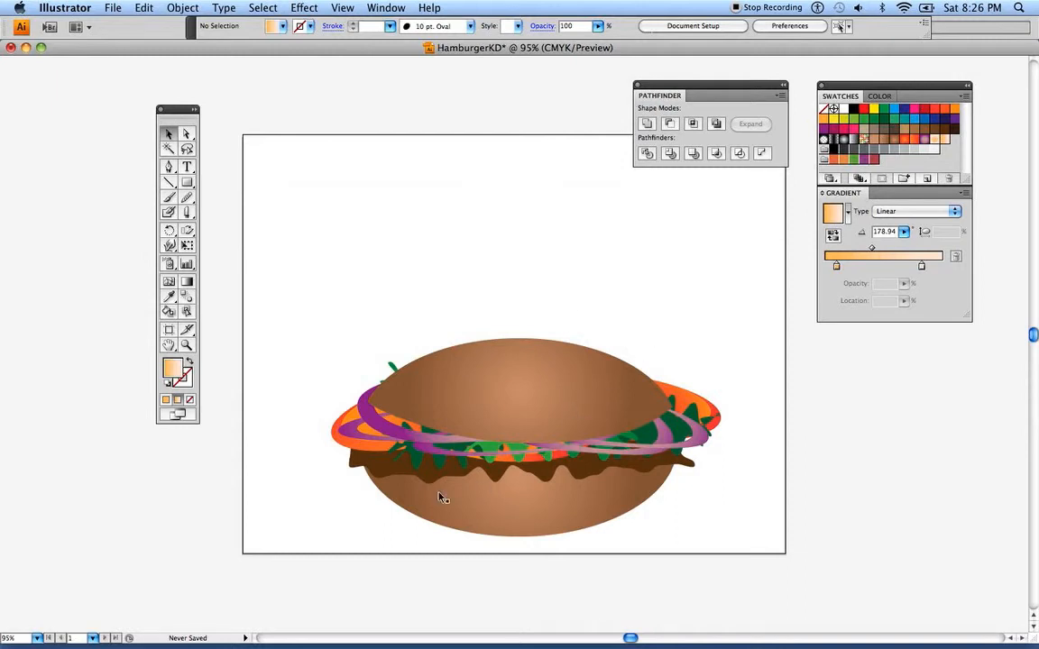
left_click(382, 479)
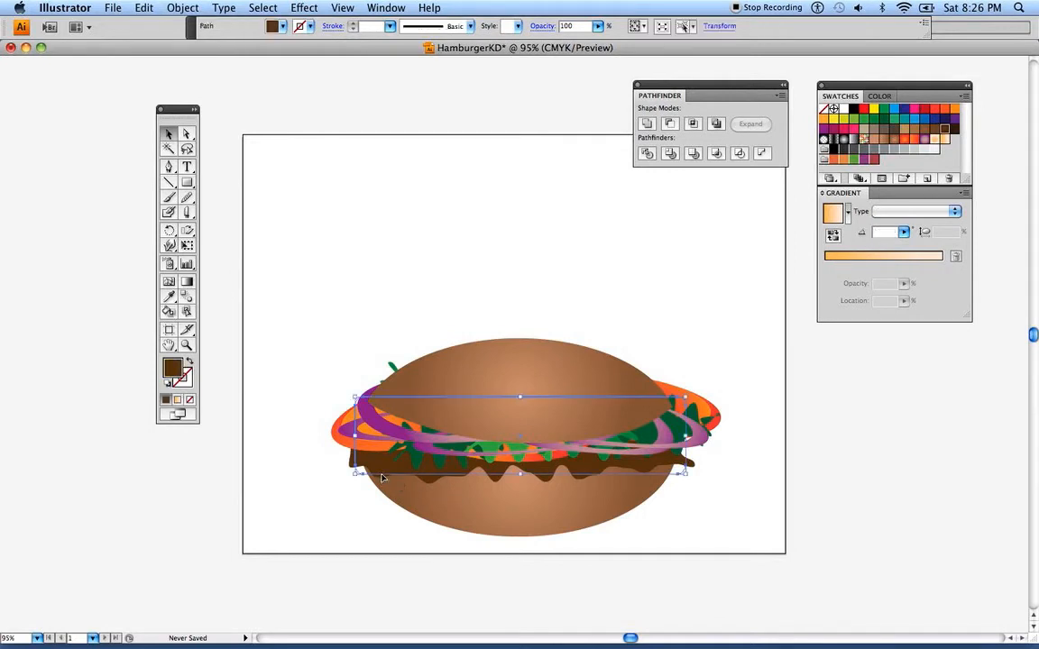
left_click(145, 10)
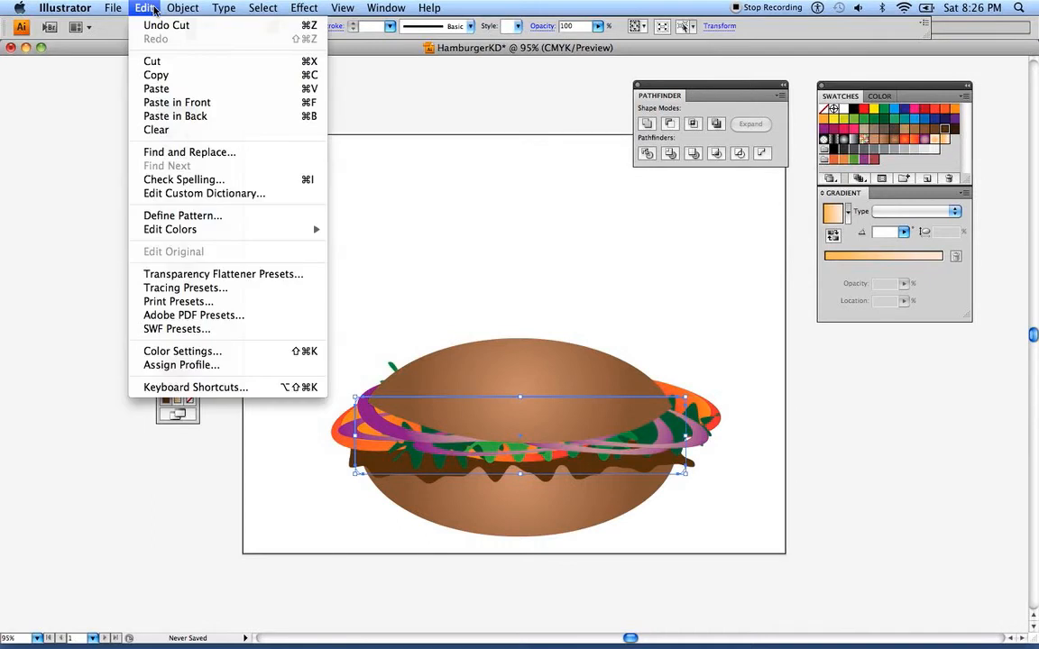
left_click(180, 102)
left_click_drag(481, 238, 494, 443)
left_click(450, 267)
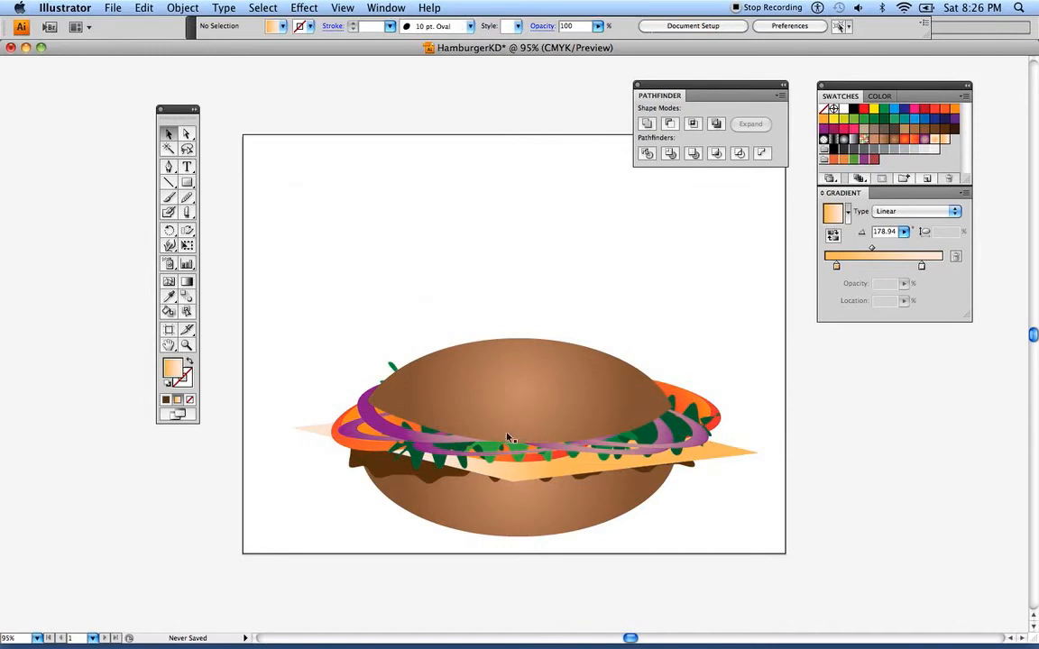
Move the cheese gradient's pale peach stop to location 96.93% and its midpoint to 71.13%
left_click(514, 476)
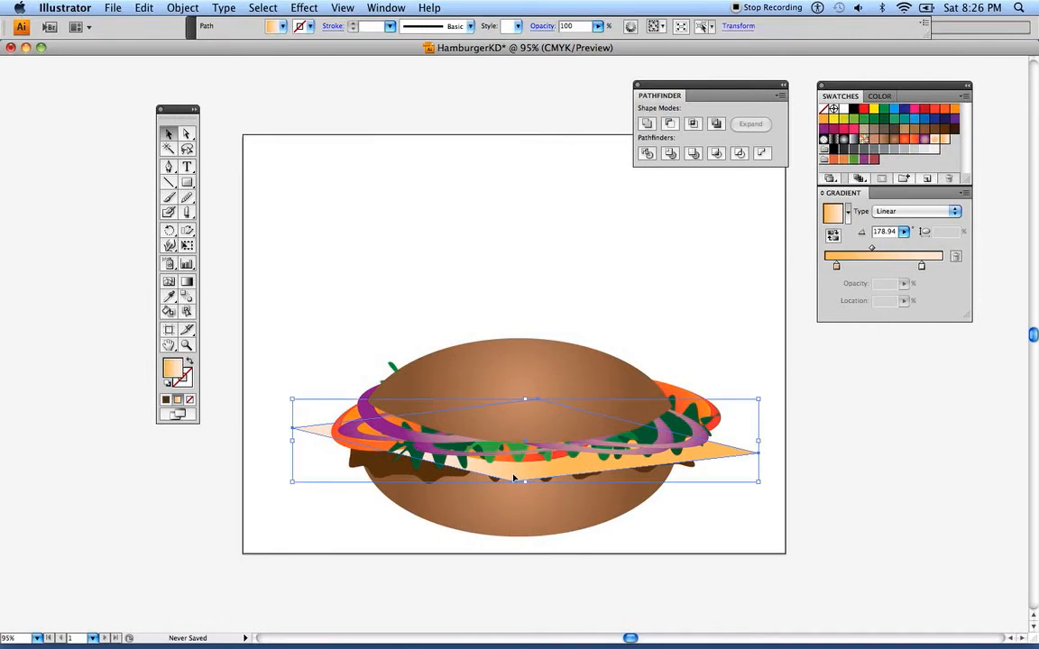
left_click_drag(923, 268, 940, 269)
double_click(939, 268)
left_click_drag(881, 248, 909, 250)
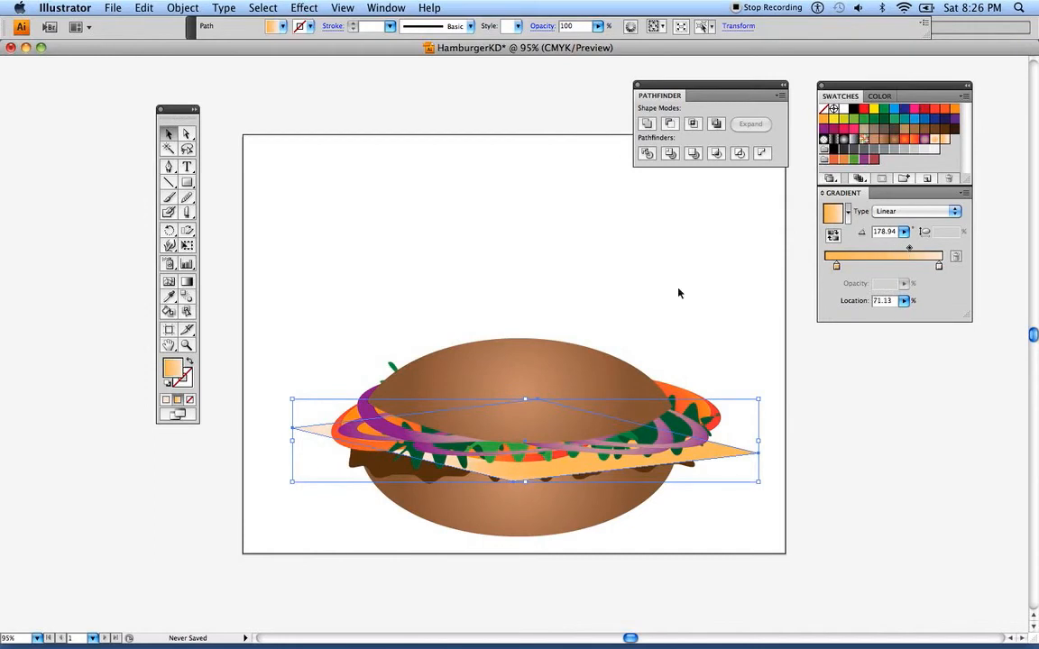
left_click(228, 140)
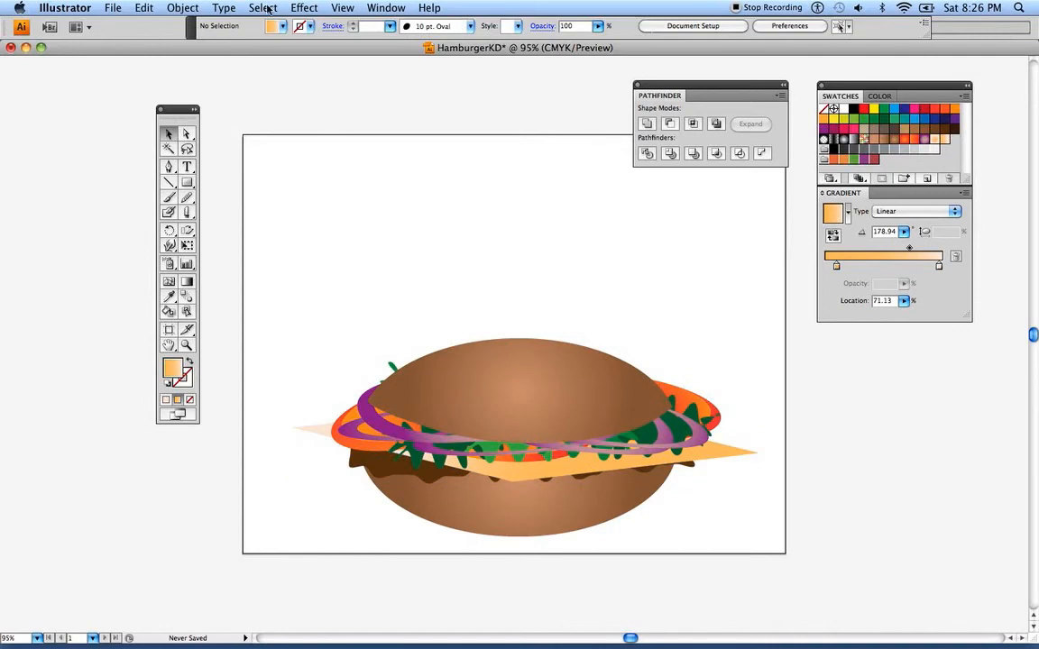
Replace the gradient's pale peach stop with the orange swatch (C 10, M 50, Y 80, K 0) and move the light orange stop to location 2.45%
left_click(939, 267)
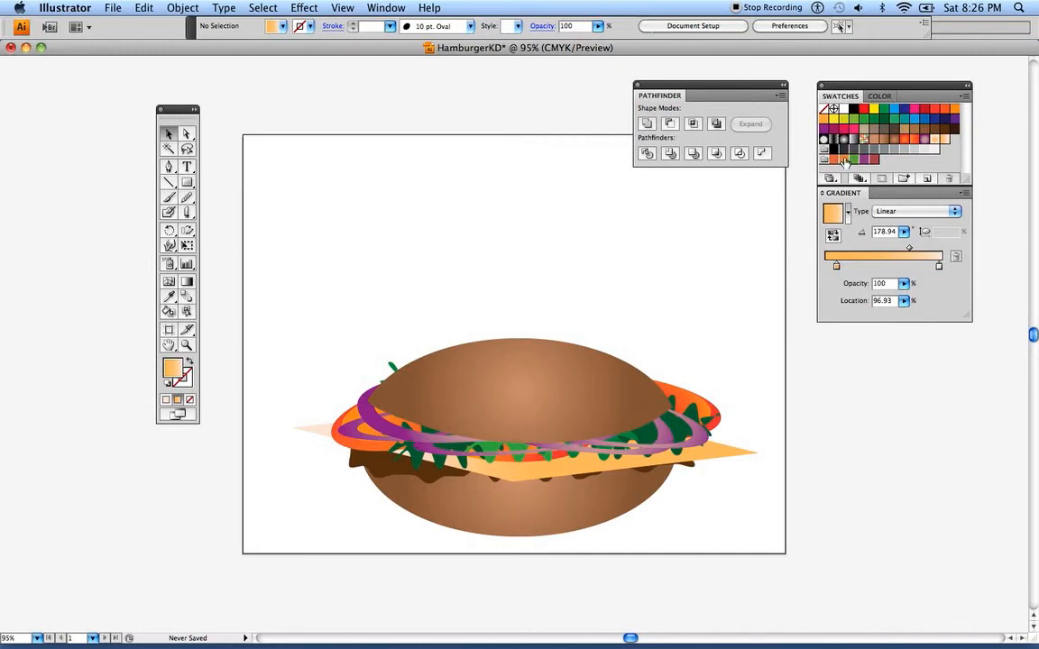
left_click_drag(844, 160, 940, 265)
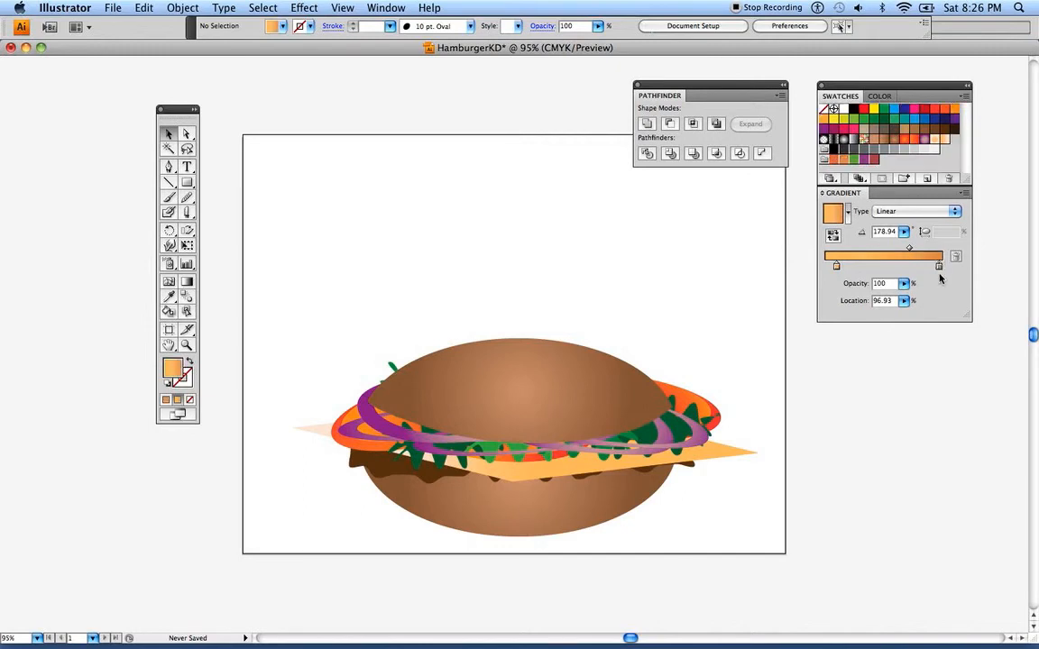
left_click(834, 267)
left_click_drag(834, 268, 829, 268)
Reduce the yellow in the light orange stop, move the dark orange stop to location 100%, and raise its magenta slightly
left_click(883, 95)
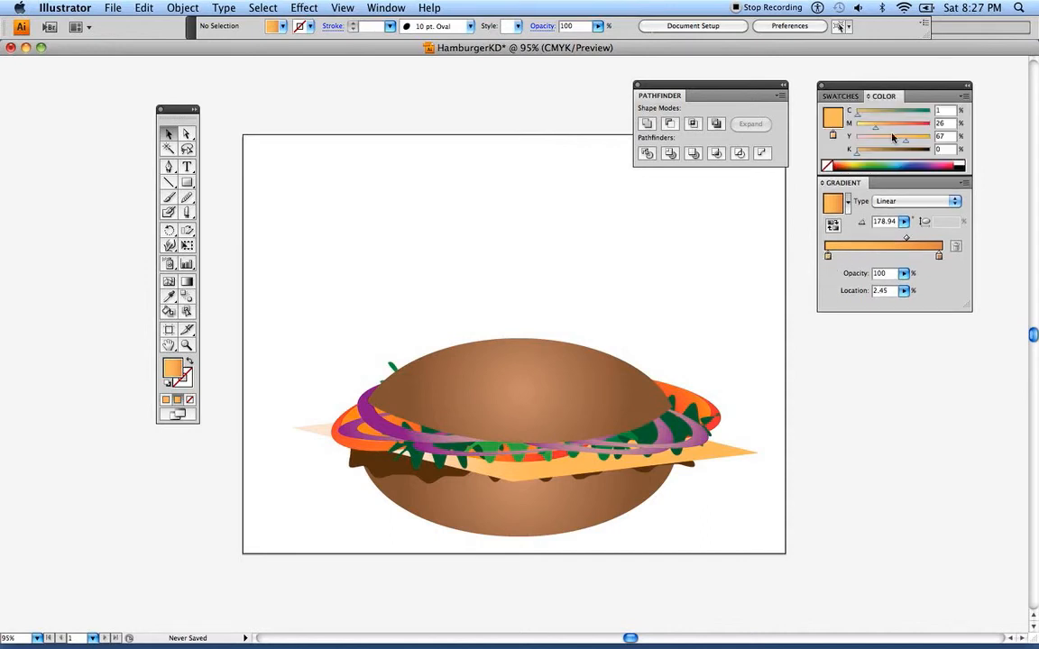
left_click_drag(906, 145, 892, 144)
left_click(939, 257)
left_click_drag(939, 260, 945, 261)
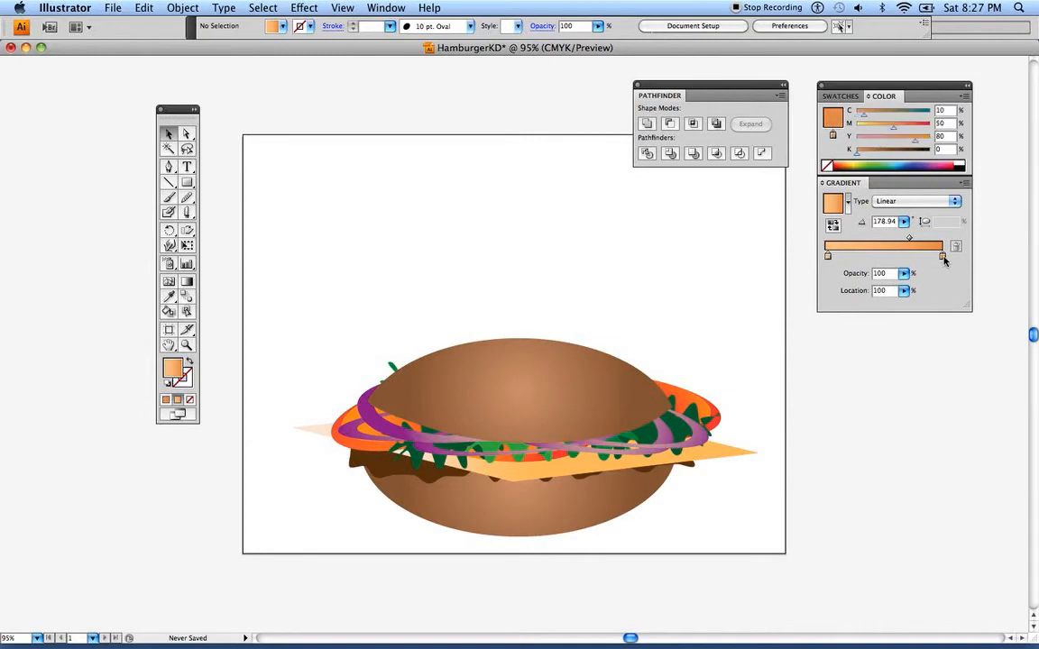
left_click_drag(894, 129, 899, 130)
left_click(834, 97)
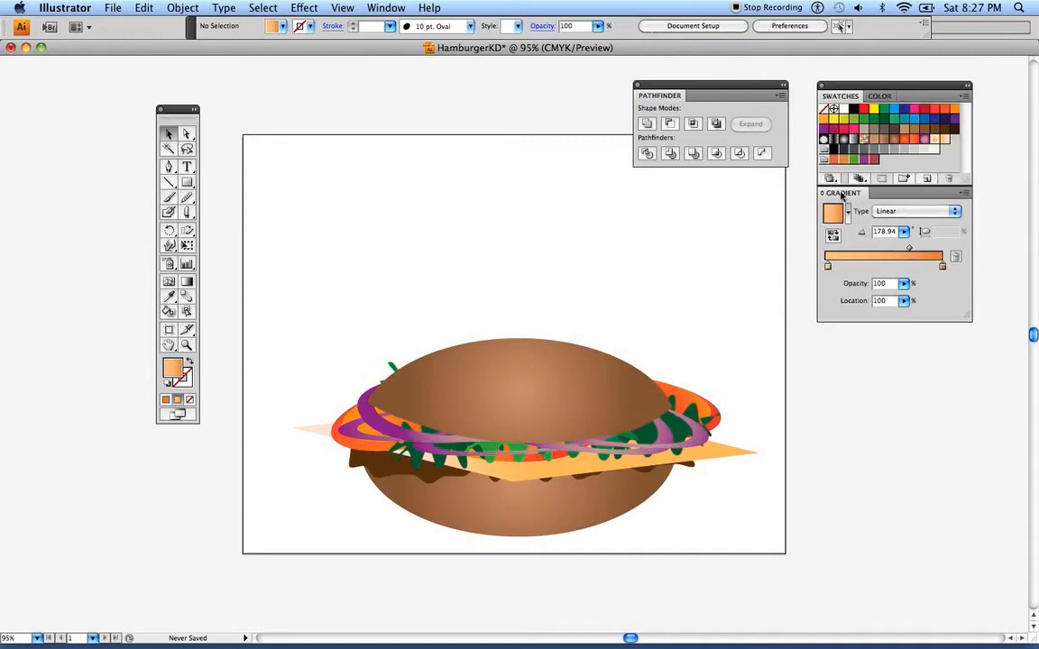
Save the two-tone orange gradient as a swatch and apply it to the cheese slice
left_click_drag(954, 144, 955, 147)
left_click(731, 458)
left_click(954, 144)
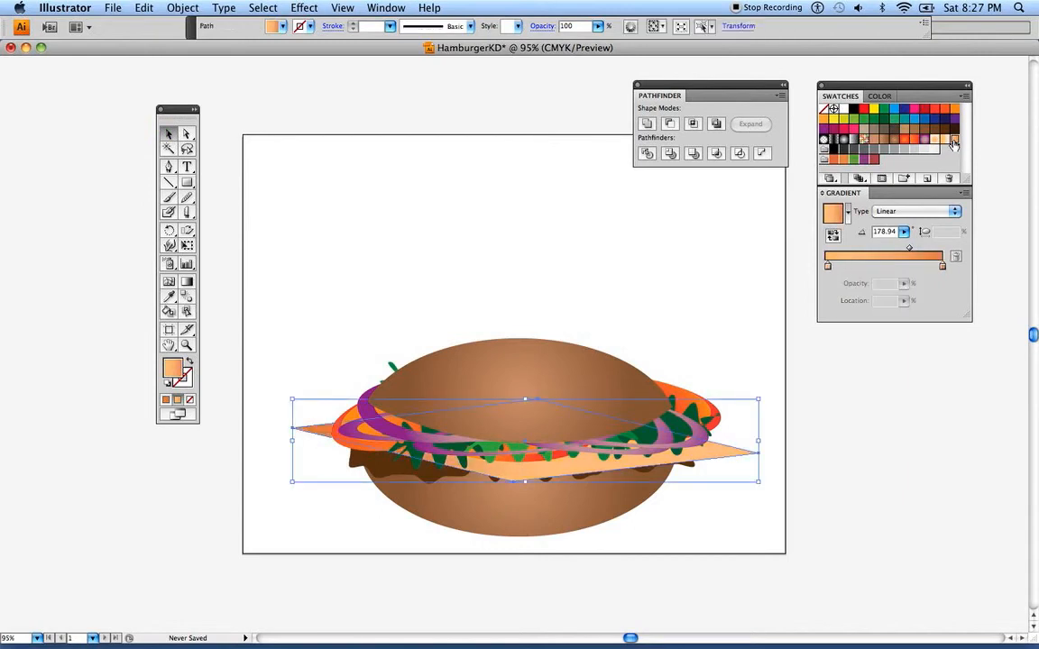
Redirect the cheese slice's gradient diagonally to an angle of about 145.19°, running from the lower right up toward the slice's center
left_click(186, 285)
mouse_move(485, 438)
left_mouse_down()
mouse_move(595, 445)
mouse_move(382, 405)
left_mouse_up()
left_click_drag(329, 372, 570, 456)
mouse_move(490, 417)
left_mouse_down()
mouse_move(636, 489)
mouse_move(625, 510)
left_mouse_up()
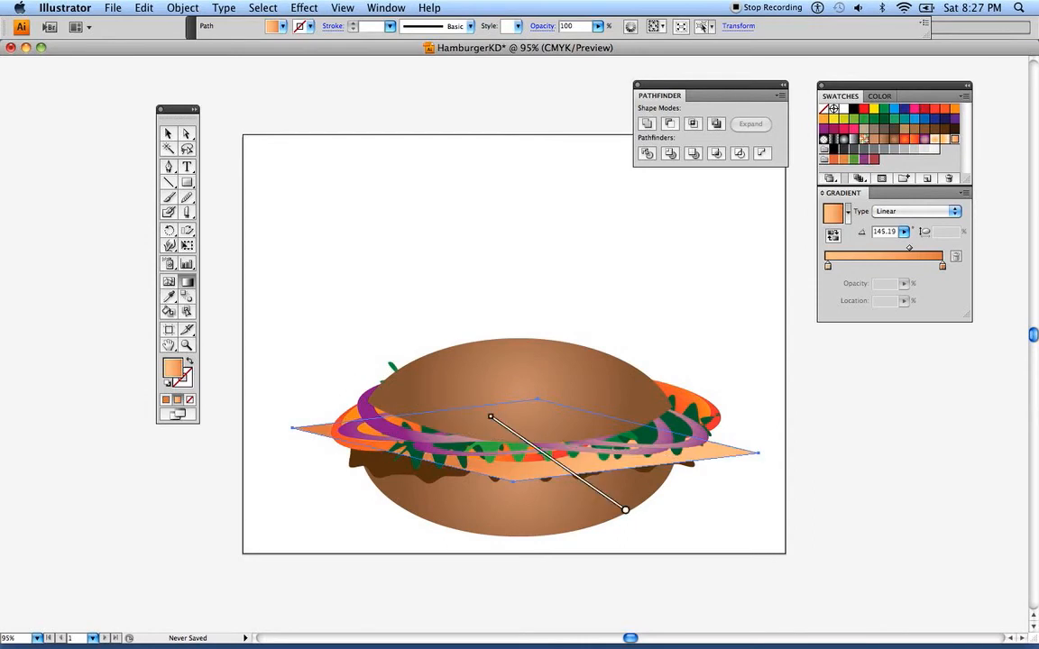
key("v")
left_click(210, 140)
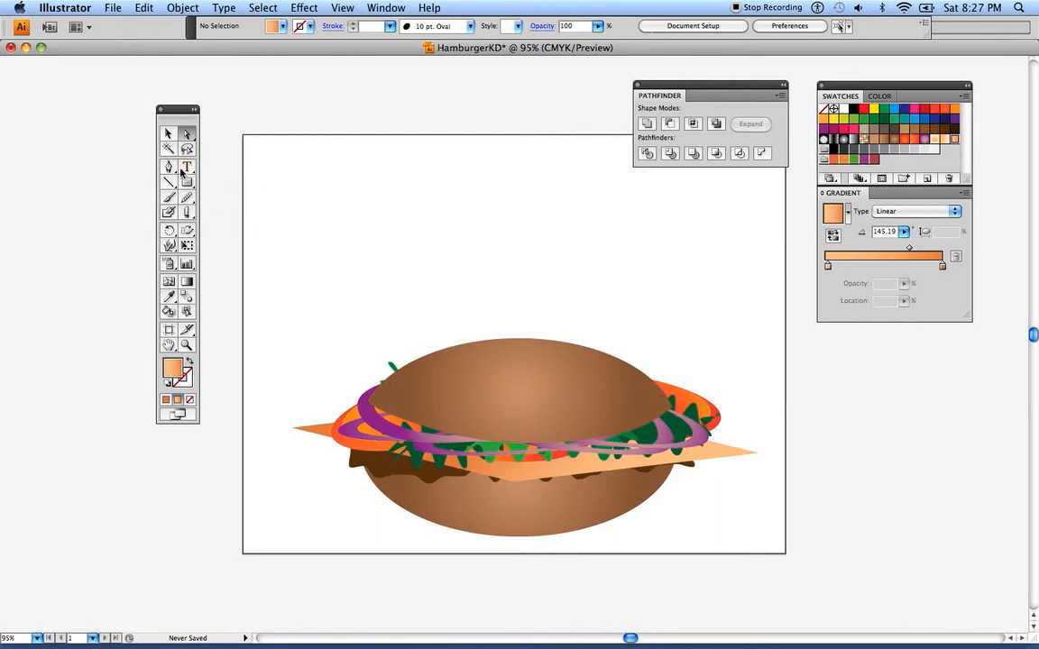
Detach the Pen tool group as a floating panel and place it above the top bun
left_click_drag(162, 109, 172, 98)
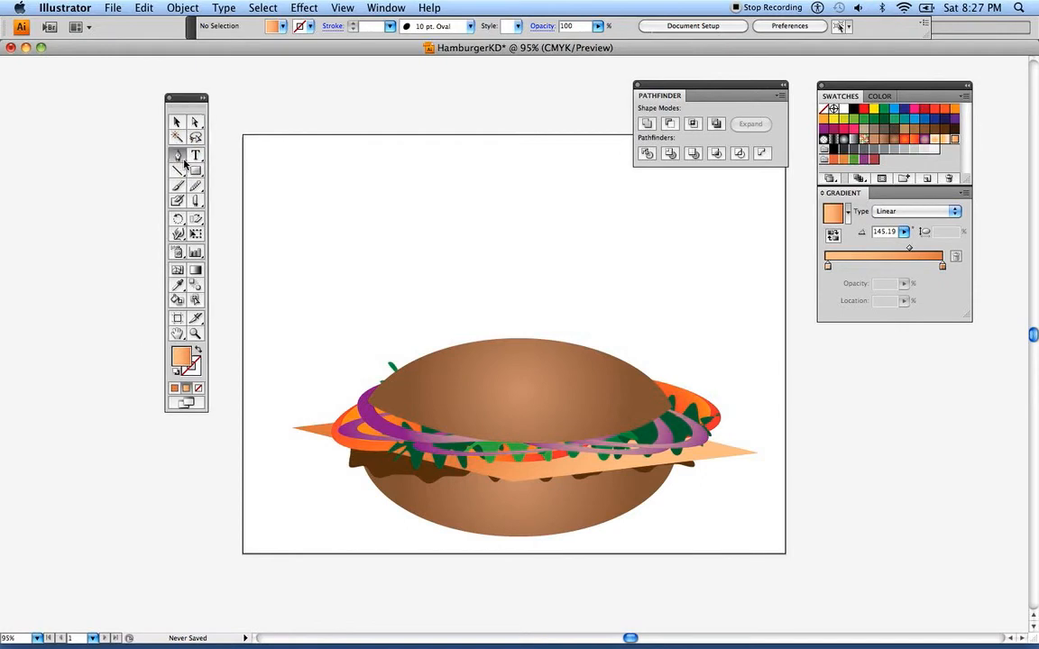
left_click(184, 162)
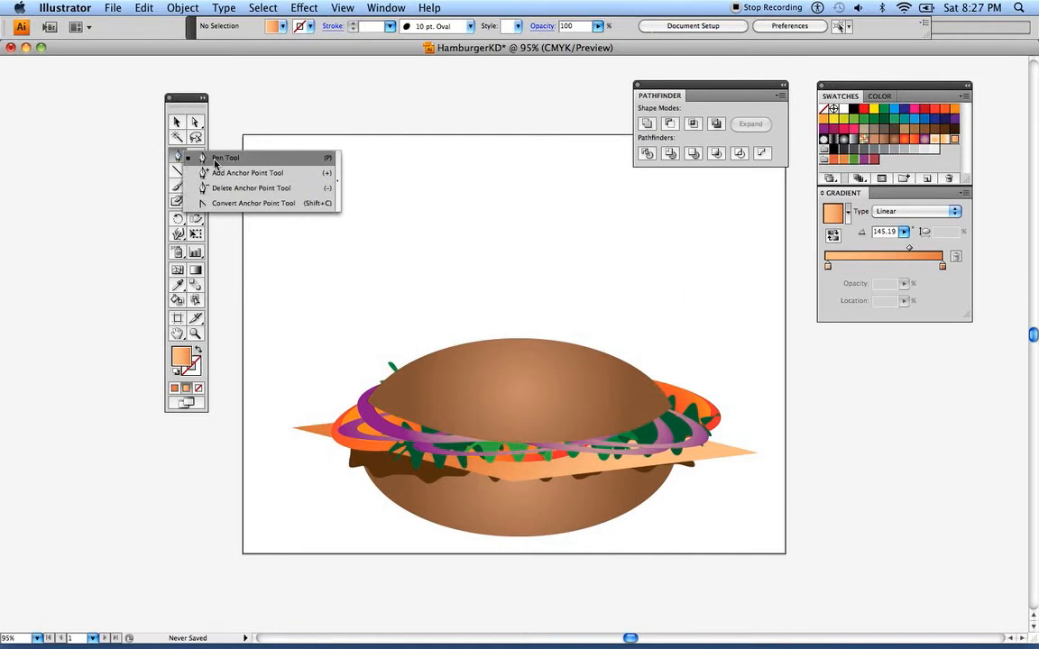
left_click(337, 161)
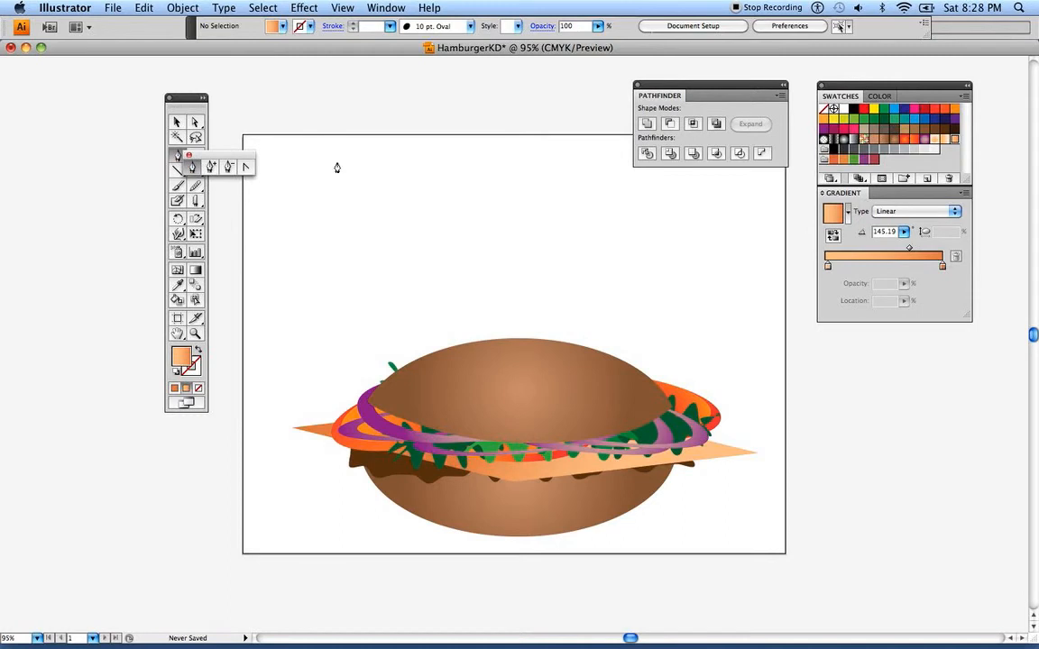
left_click_drag(210, 162, 556, 282)
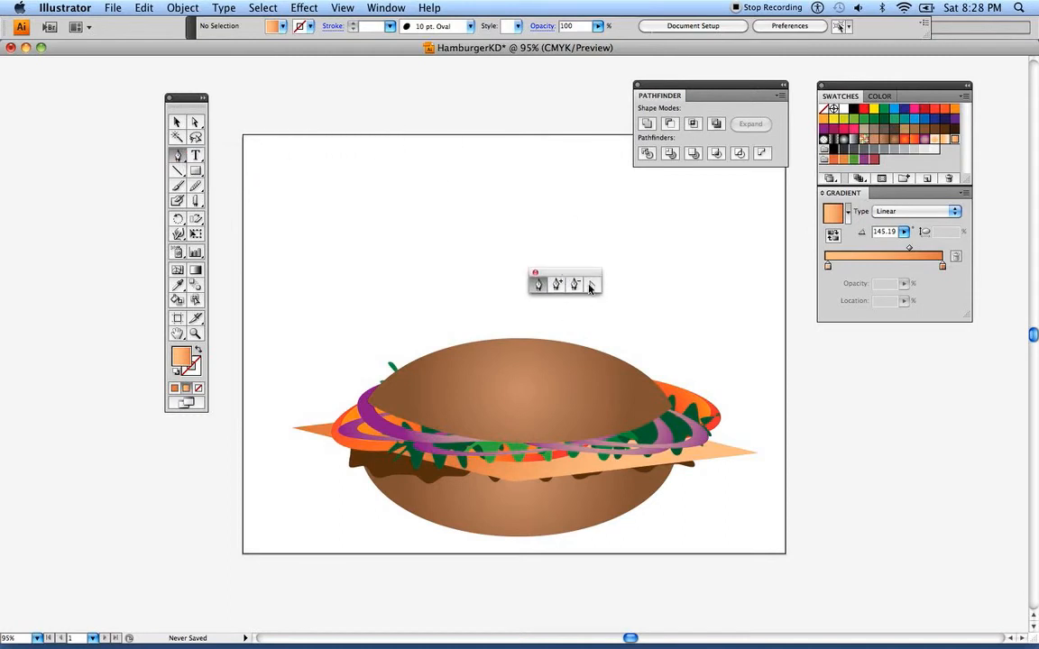
Try to convert the cheese slice's right corner with the Convert Anchor Point tool
left_click(592, 285)
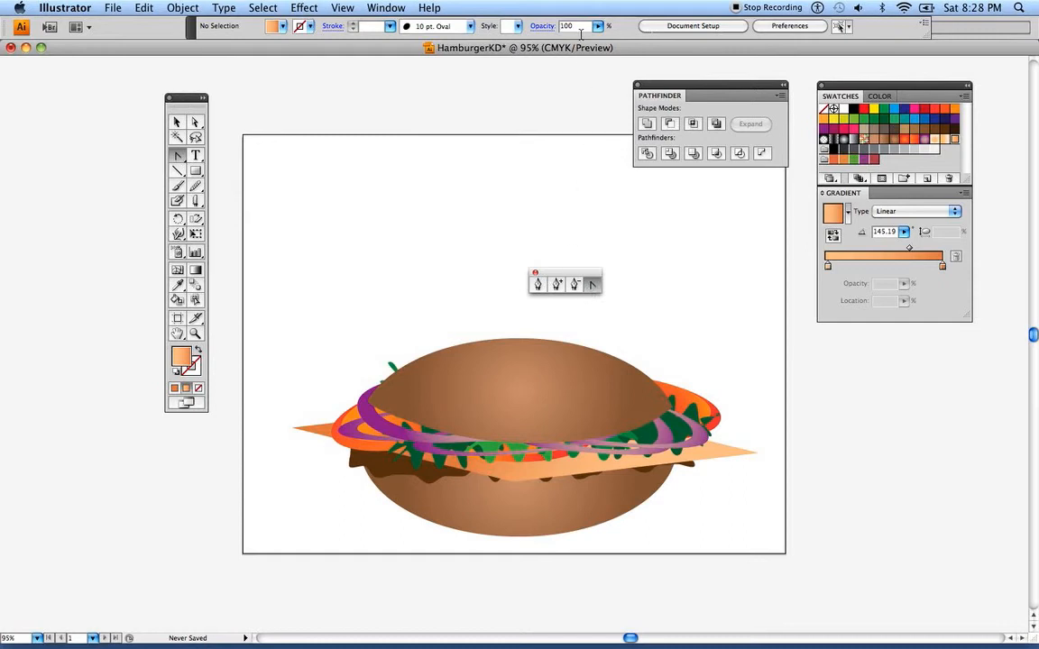
left_click(755, 457)
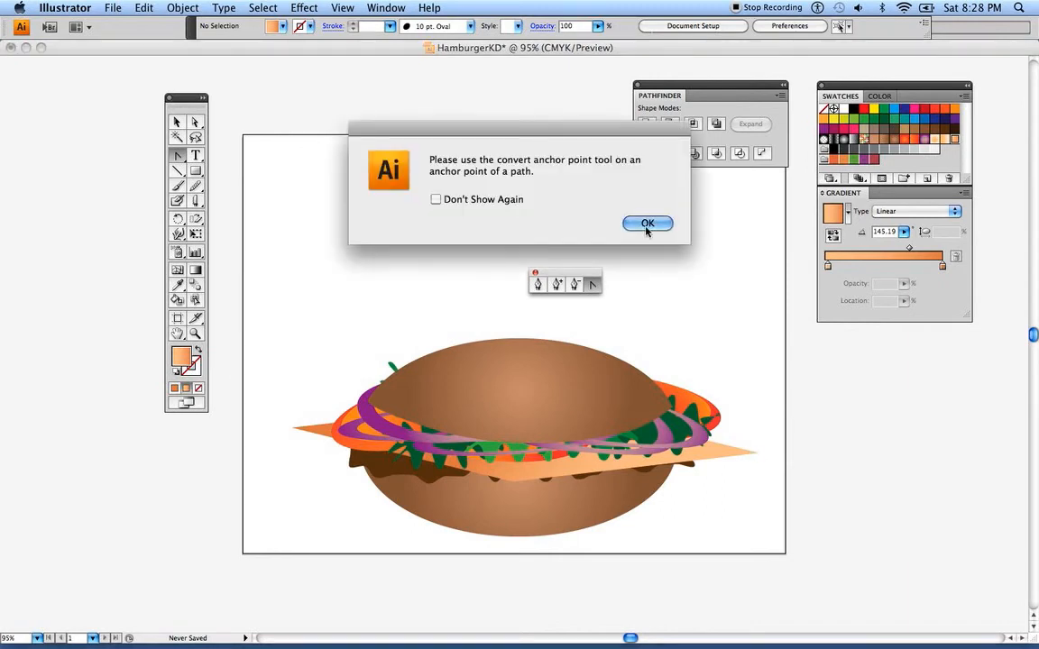
left_click(583, 213)
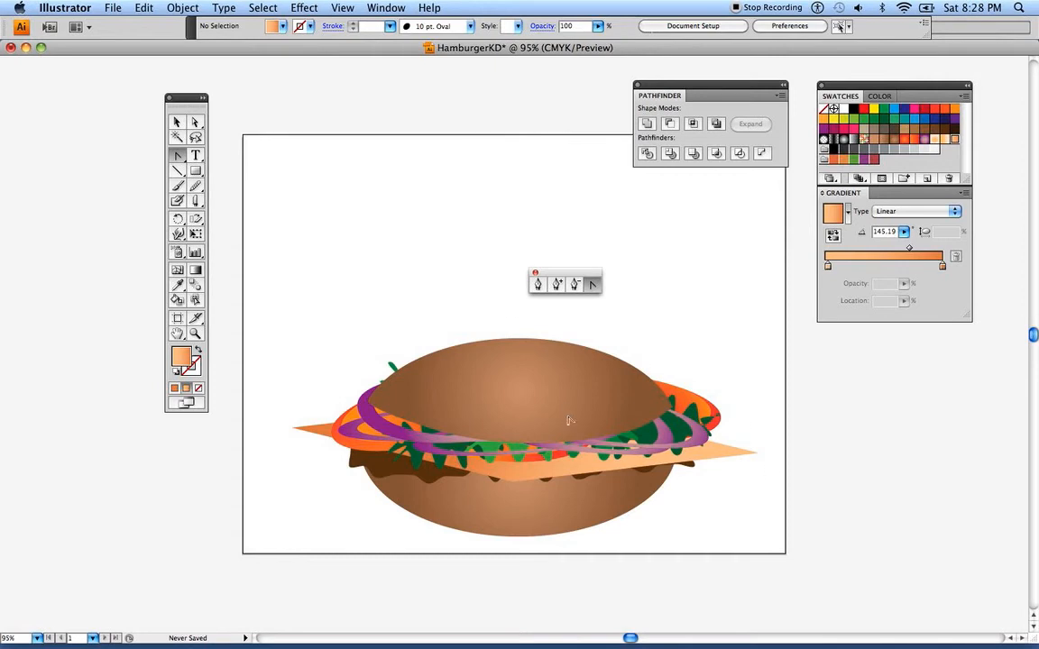
Convert the cheese slice's right corner to a smooth curve and pull it inward to about X 618.1 pt, Y 232.8 pt
key("v")
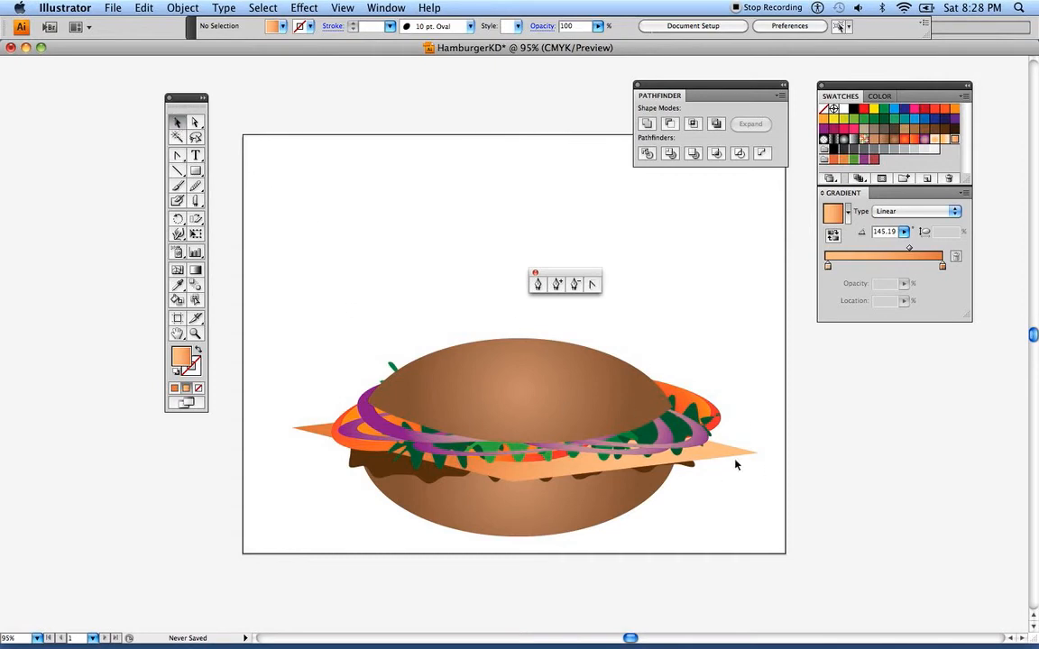
left_click(736, 462)
left_click(592, 285)
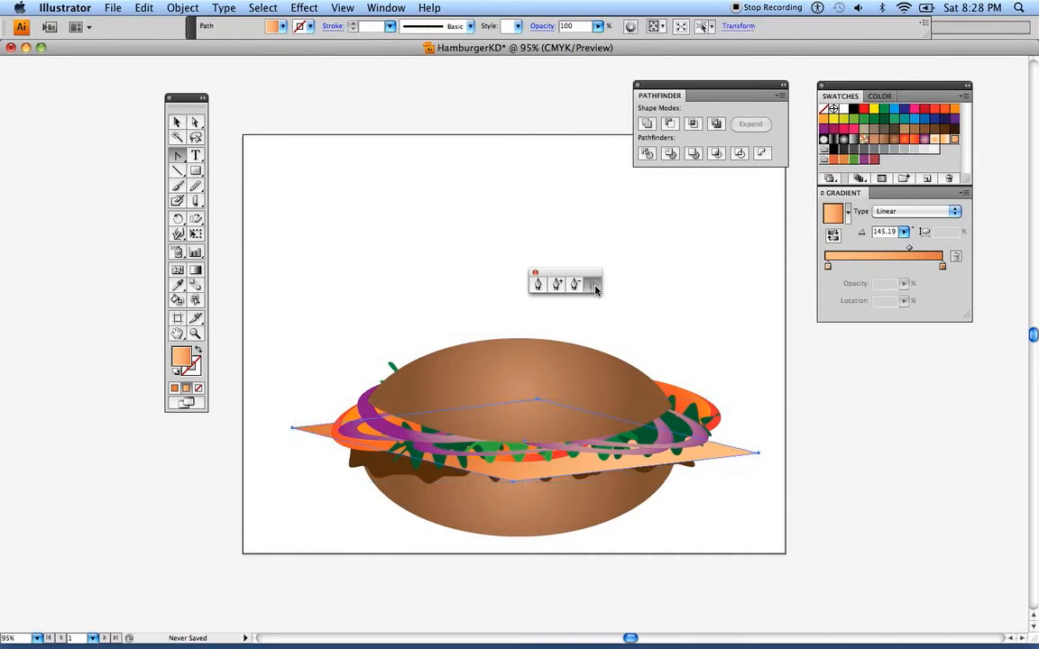
left_click_drag(760, 458, 675, 450)
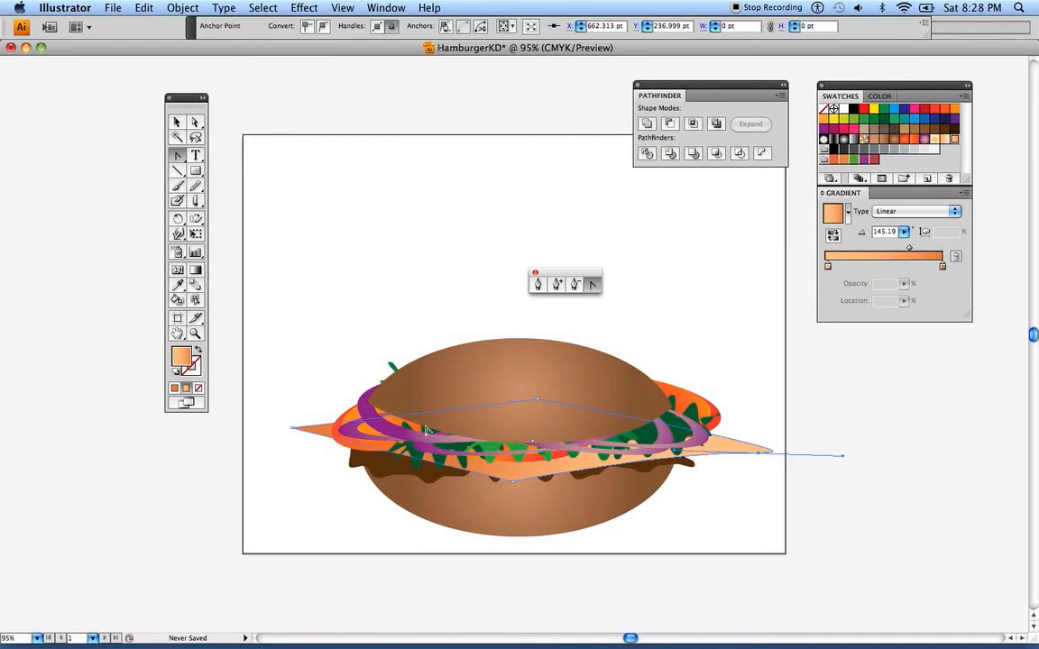
left_click(196, 123)
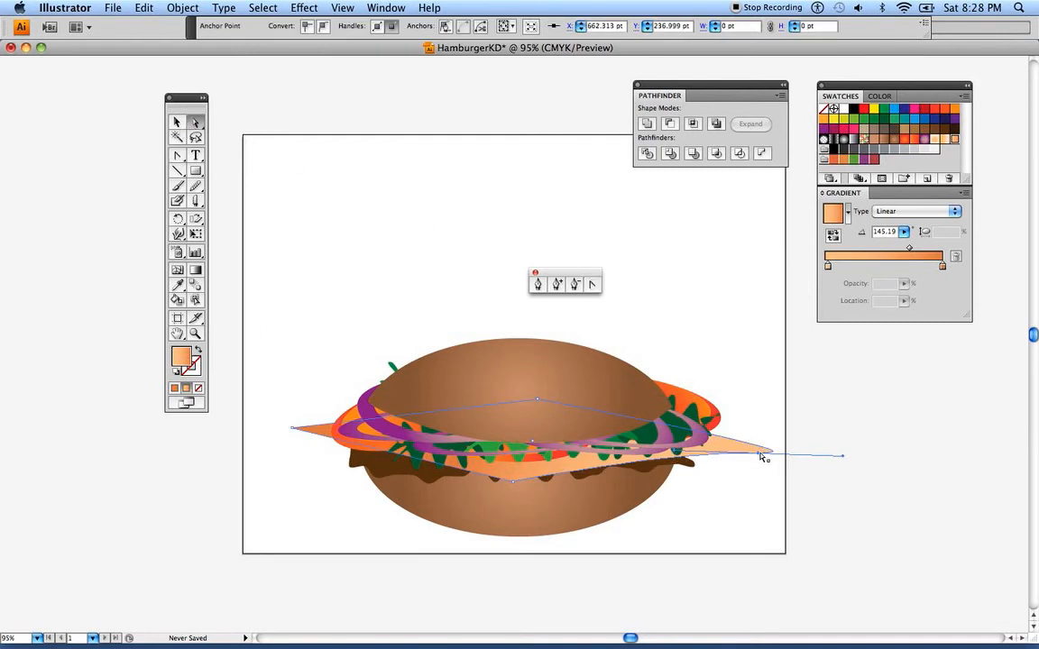
left_click_drag(758, 456, 728, 457)
left_click_drag(811, 461, 790, 462)
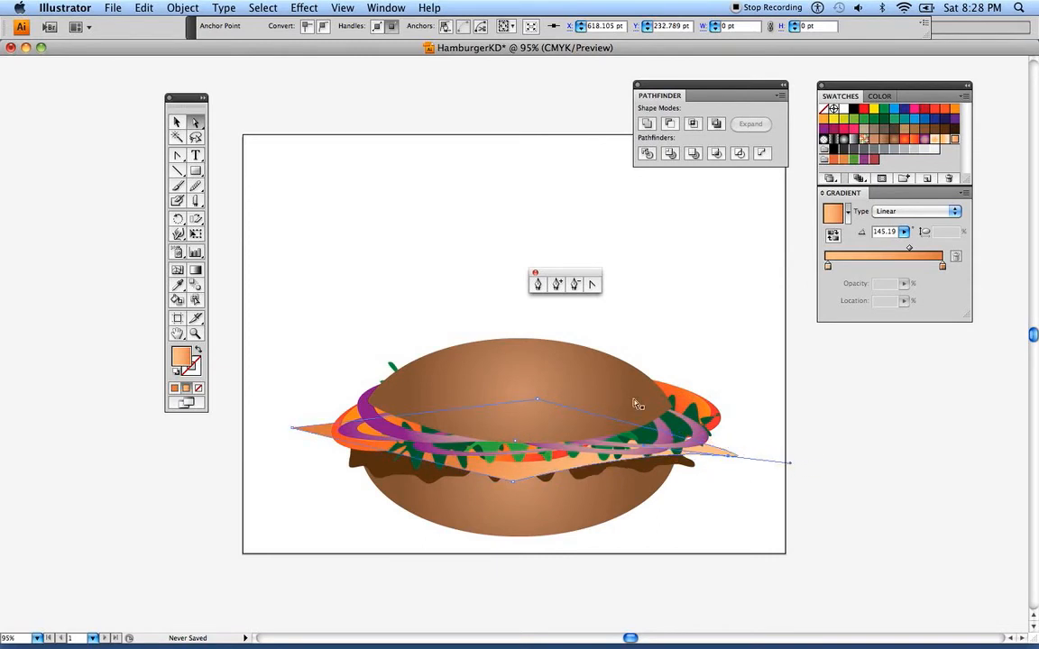
left_click(395, 284)
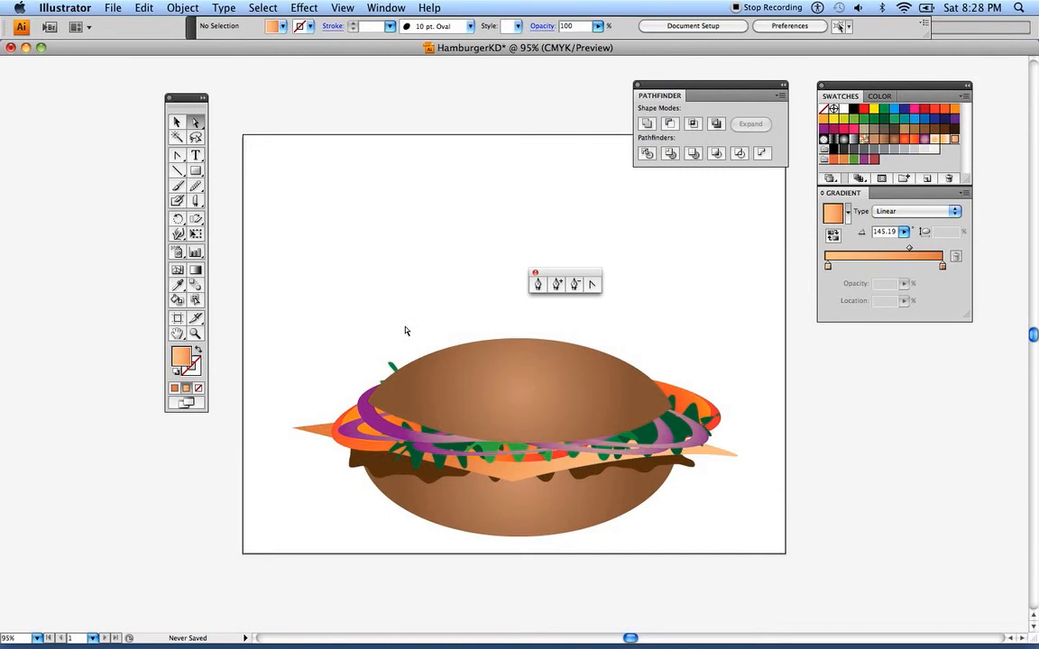
Curve the cheese slice's front corner and lower it over the bottom bun to about X 304.4 pt, Y 179.1 pt
left_click(538, 479)
left_click(592, 285)
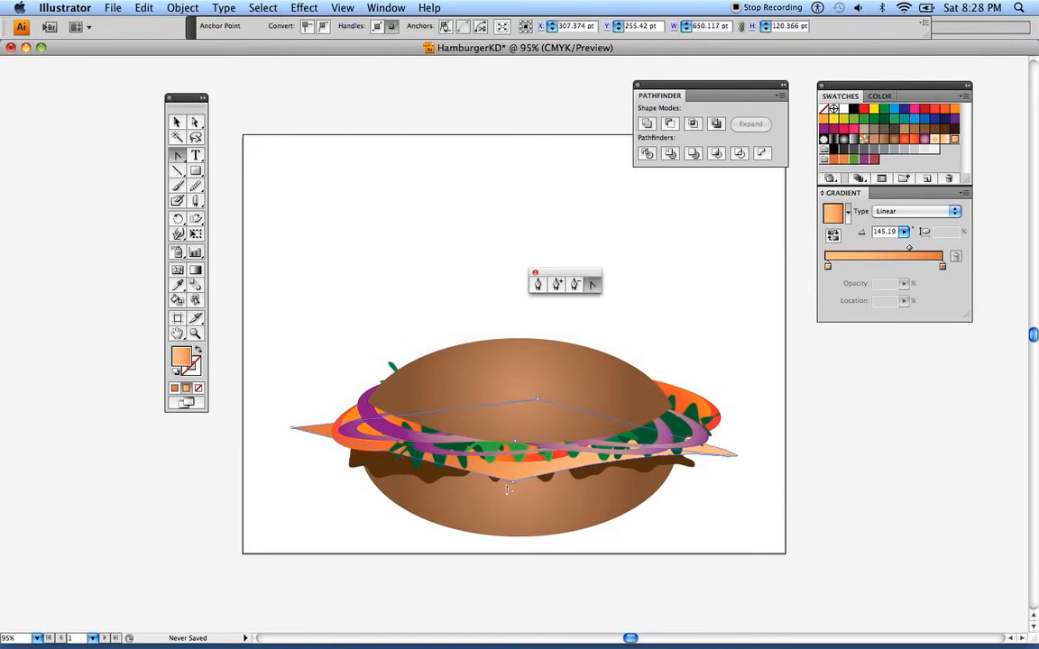
mouse_move(514, 484)
left_mouse_down()
mouse_move(503, 498)
mouse_move(492, 487)
mouse_move(512, 470)
left_mouse_up()
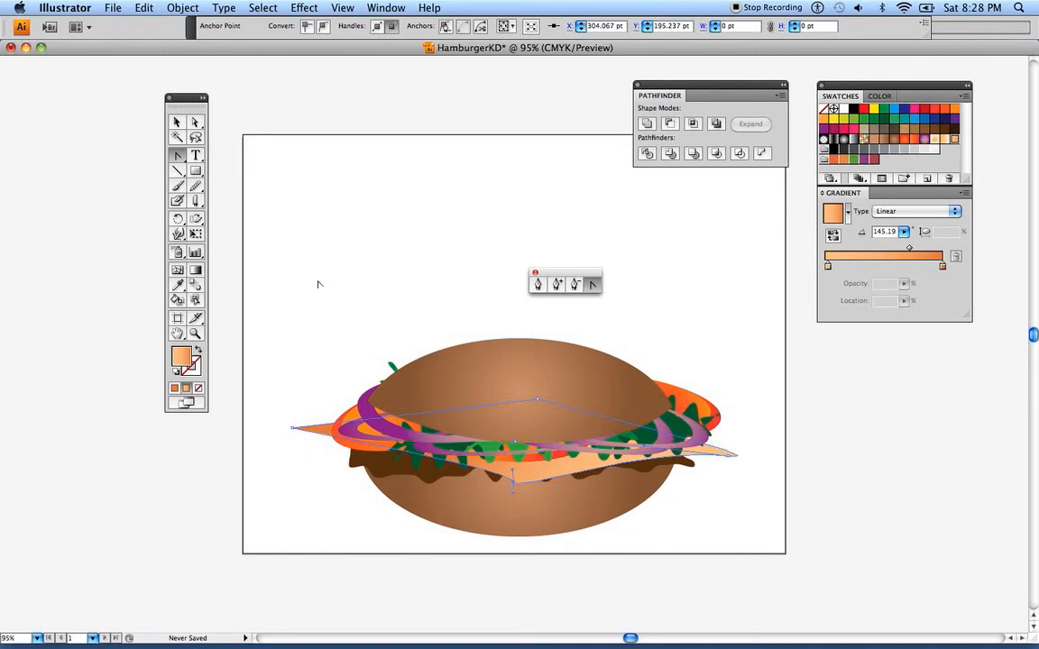
left_click(195, 121)
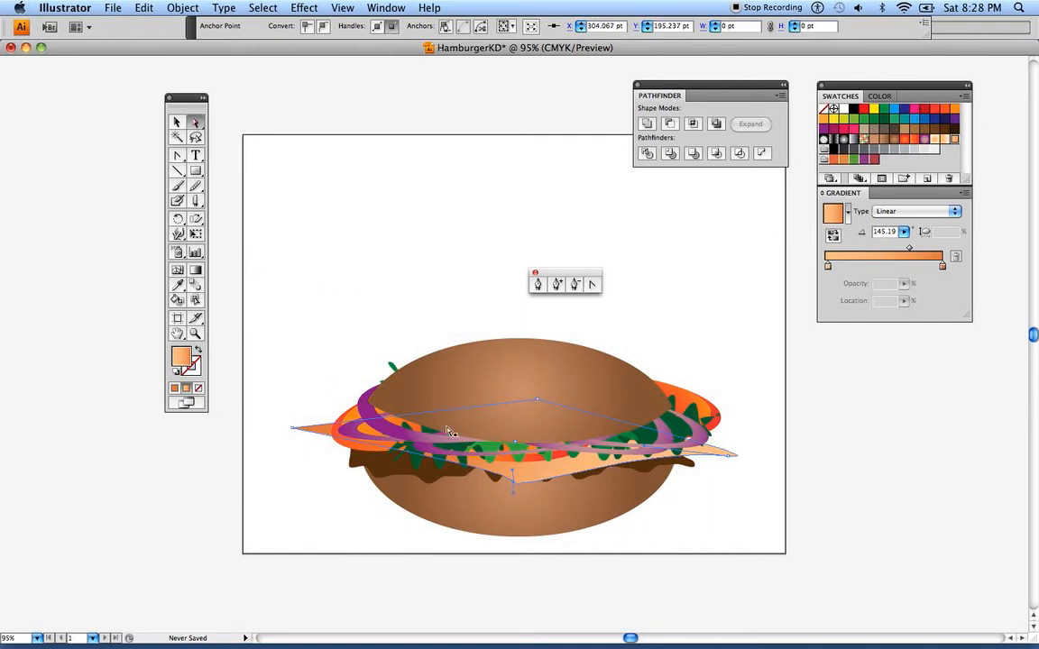
left_click_drag(513, 484, 473, 409)
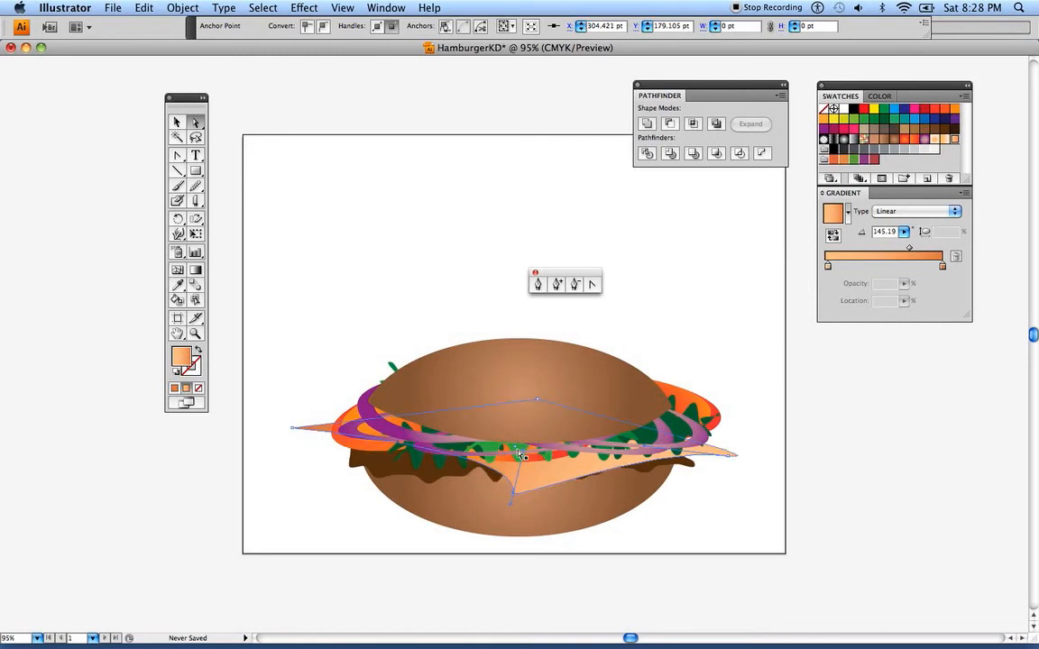
left_click(177, 122)
left_click(221, 126)
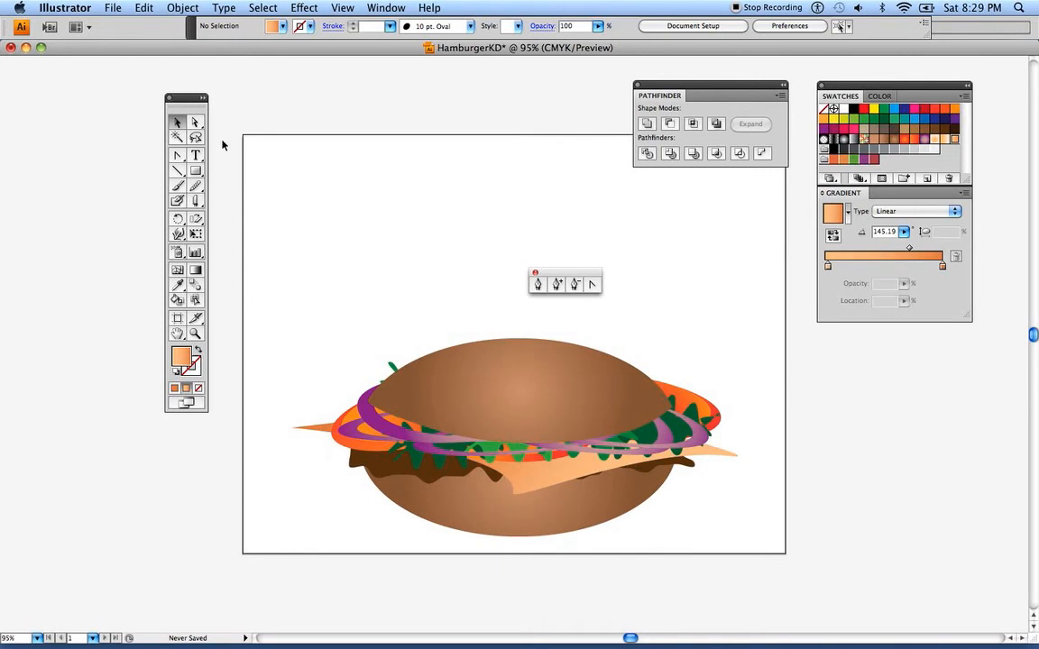
Curve the cheese slice's left corner and move it slightly inward to about X 1.3 pt, Y 273.8 pt
left_click(196, 127)
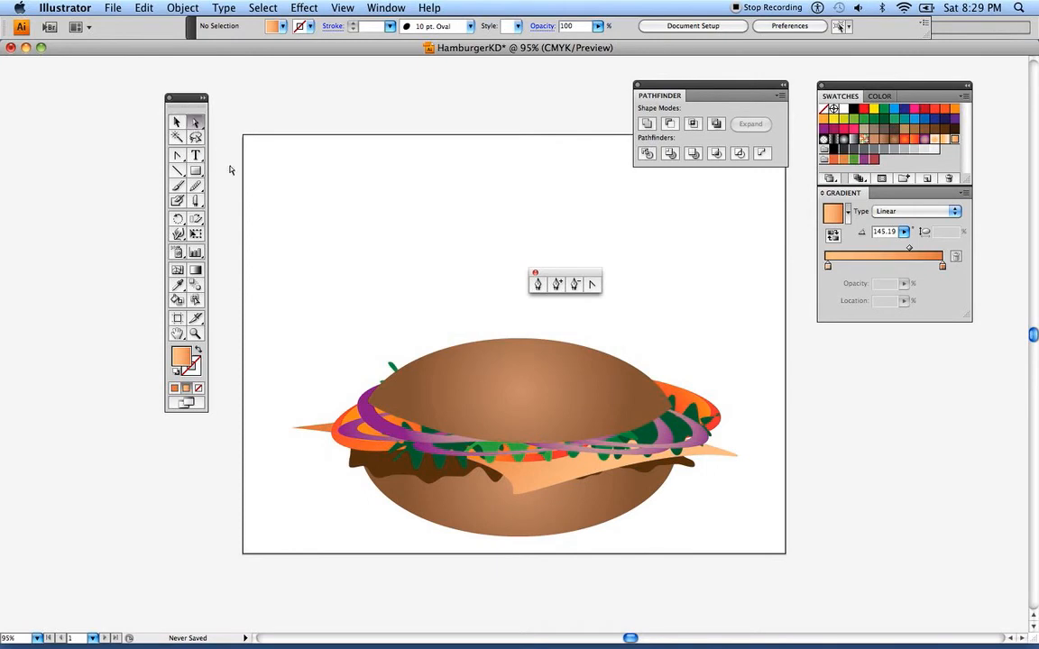
left_click(295, 427)
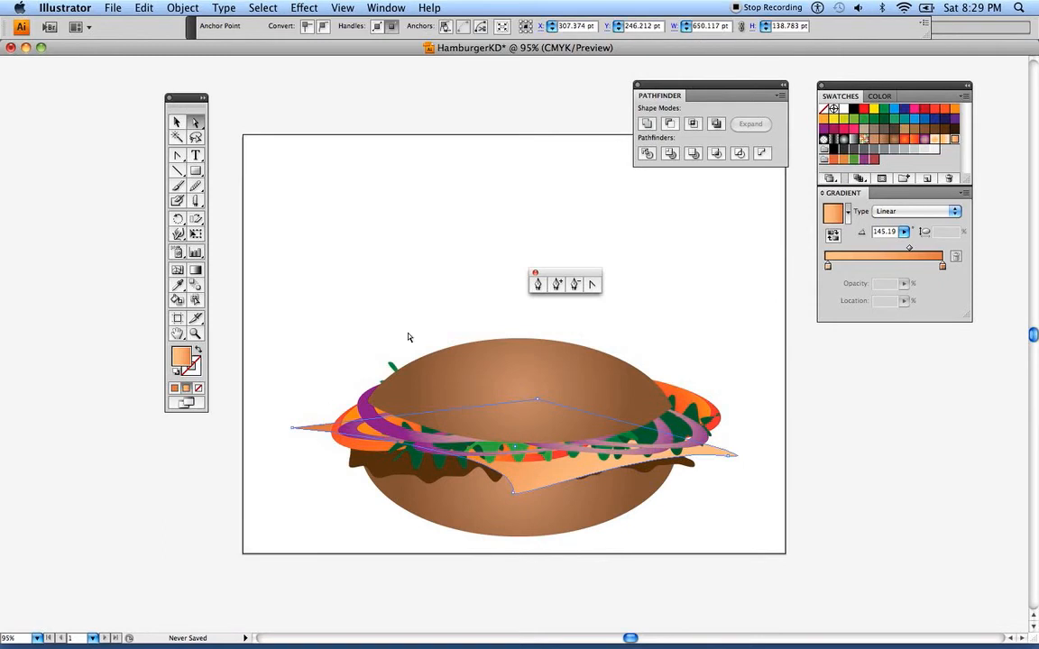
key("shift+c")
left_click_drag(293, 430, 333, 432)
left_click(201, 121)
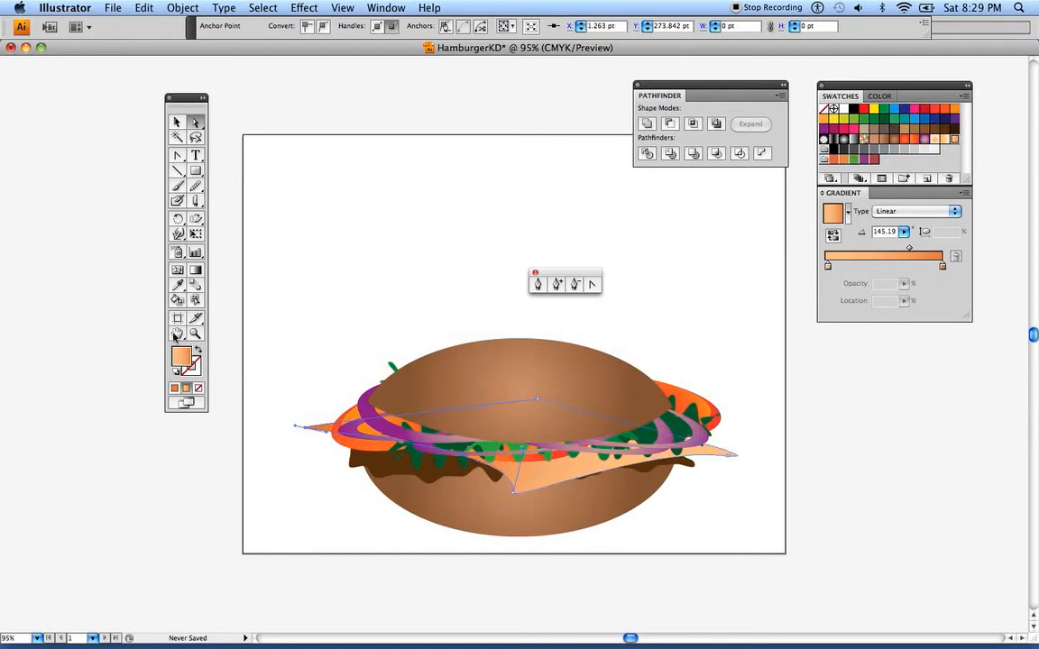
left_click(177, 122)
left_click(242, 141)
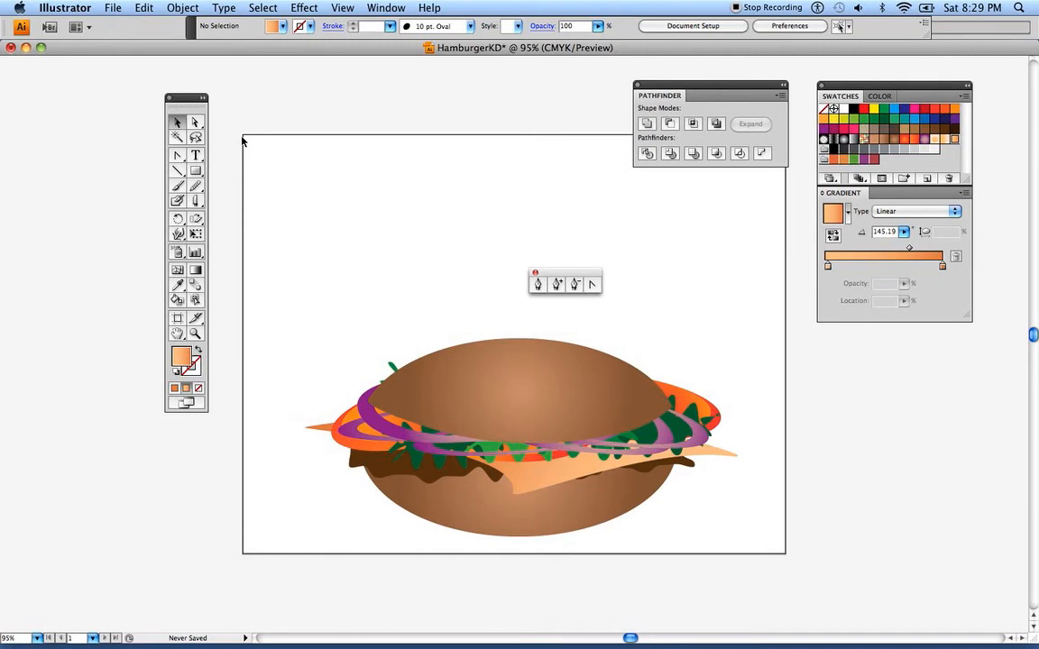
Redirect the top bun's radial gradient to about 133.1°, with its highlight at the lower right running toward the upper left edge
left_click(195, 126)
left_click(521, 413)
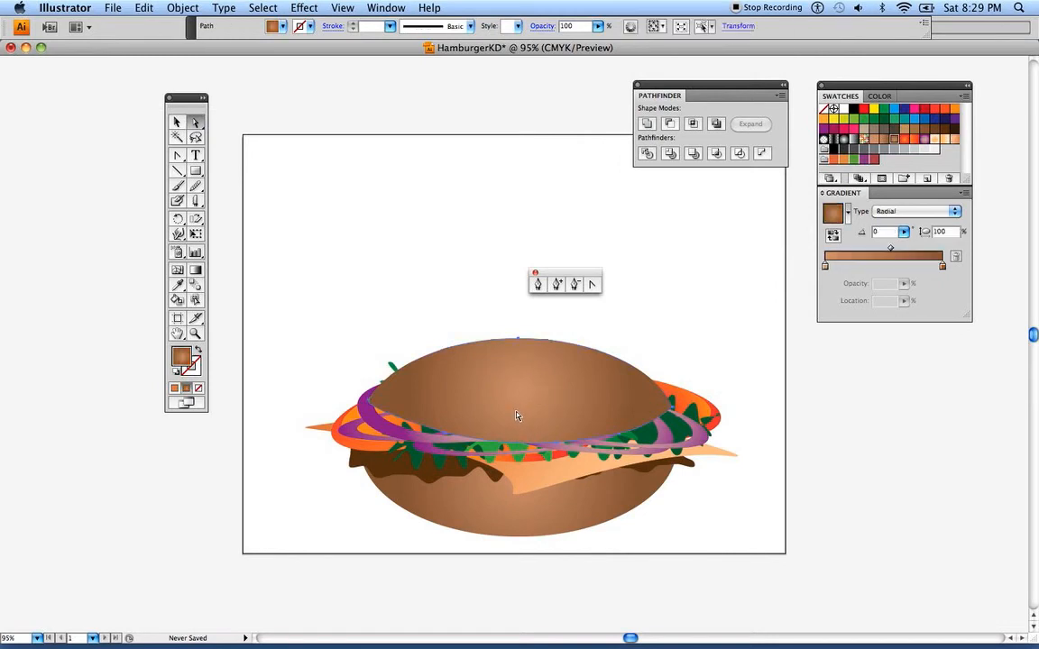
left_click(196, 270)
mouse_move(520, 391)
left_mouse_down()
mouse_move(492, 385)
mouse_move(477, 355)
left_mouse_up()
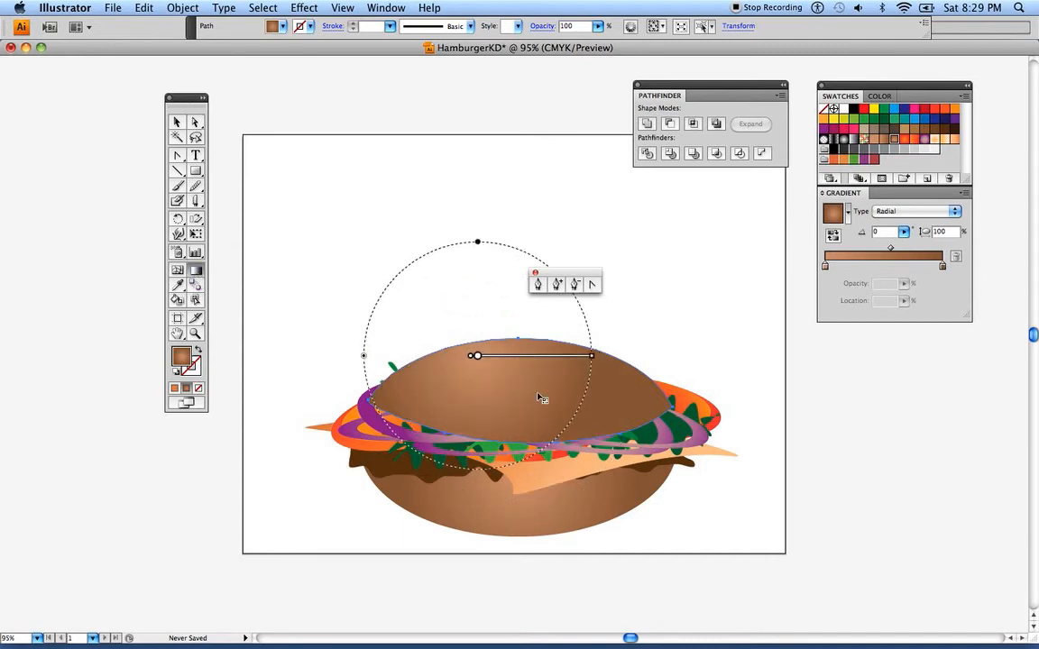
left_click_drag(538, 394, 533, 344)
left_click_drag(539, 395, 493, 328)
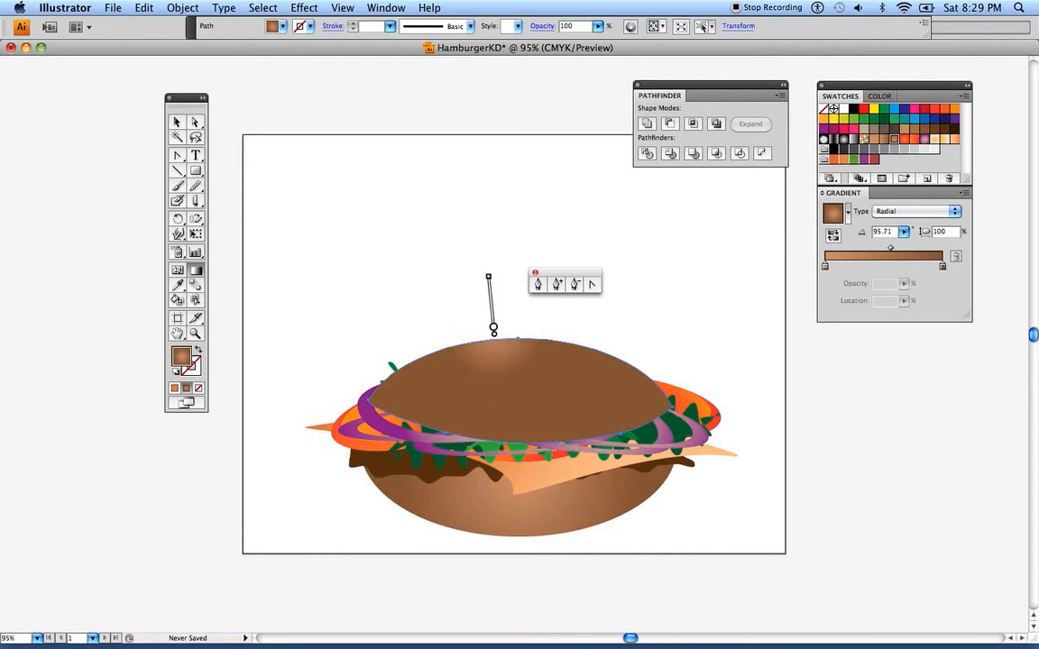
left_click_drag(555, 415, 480, 335)
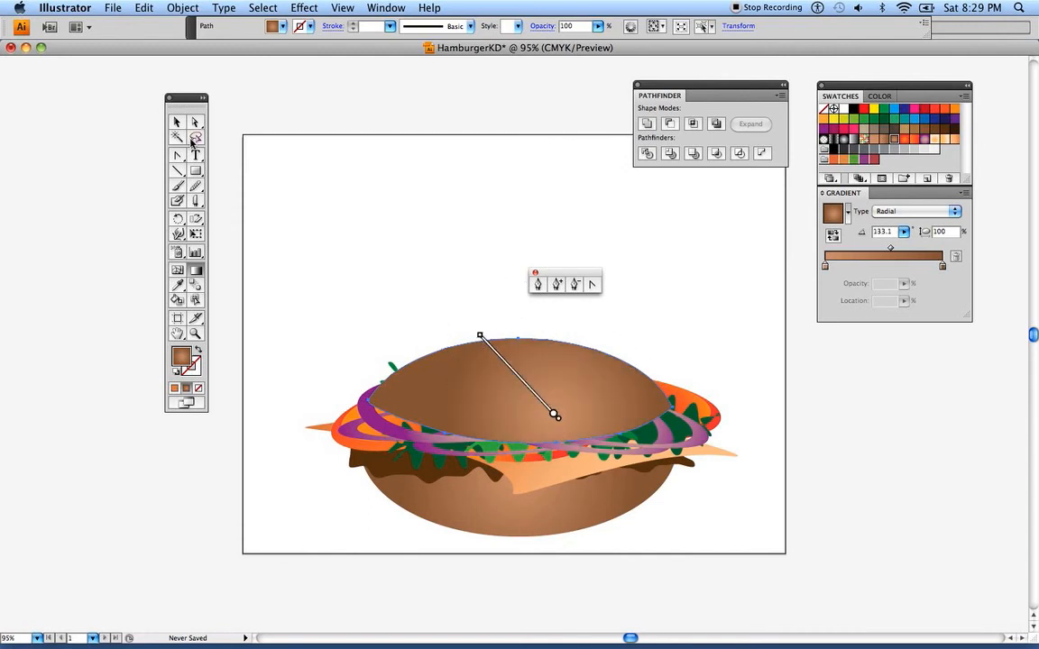
left_click(177, 121)
left_click(296, 319)
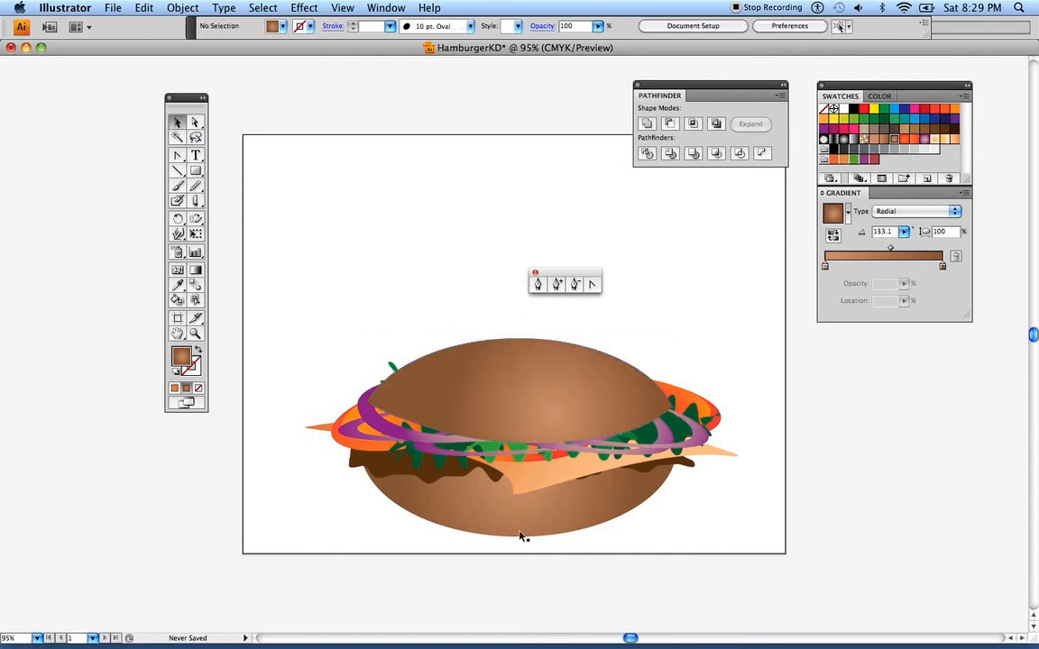
Redirect the bottom bun's radial gradient to about 100.64°, with its highlight at the bottom edge running upward
left_click(585, 521)
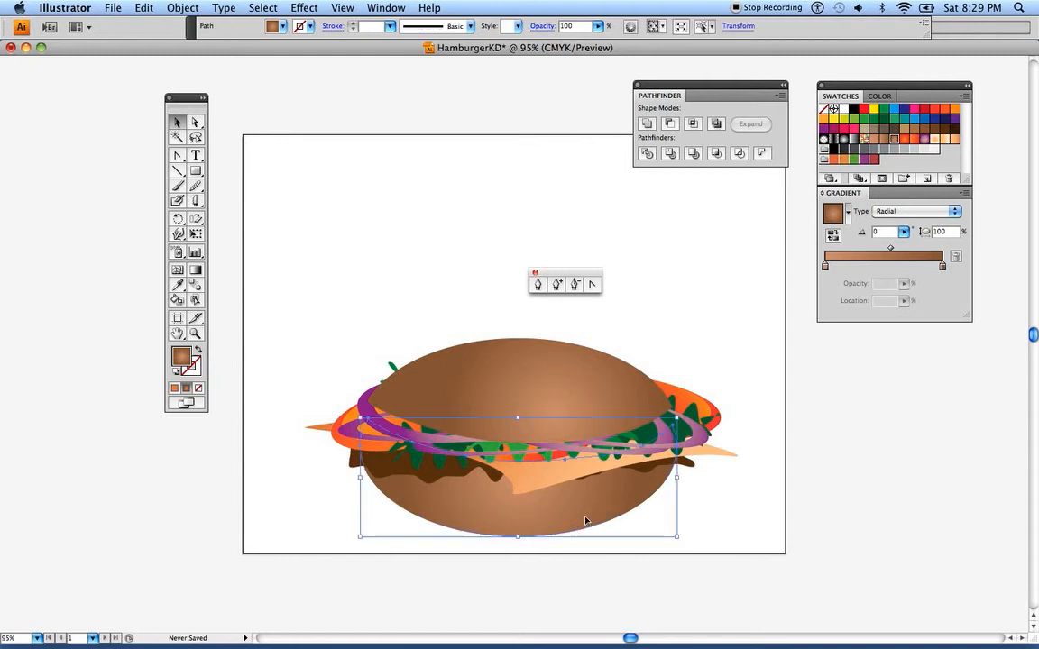
left_click(194, 270)
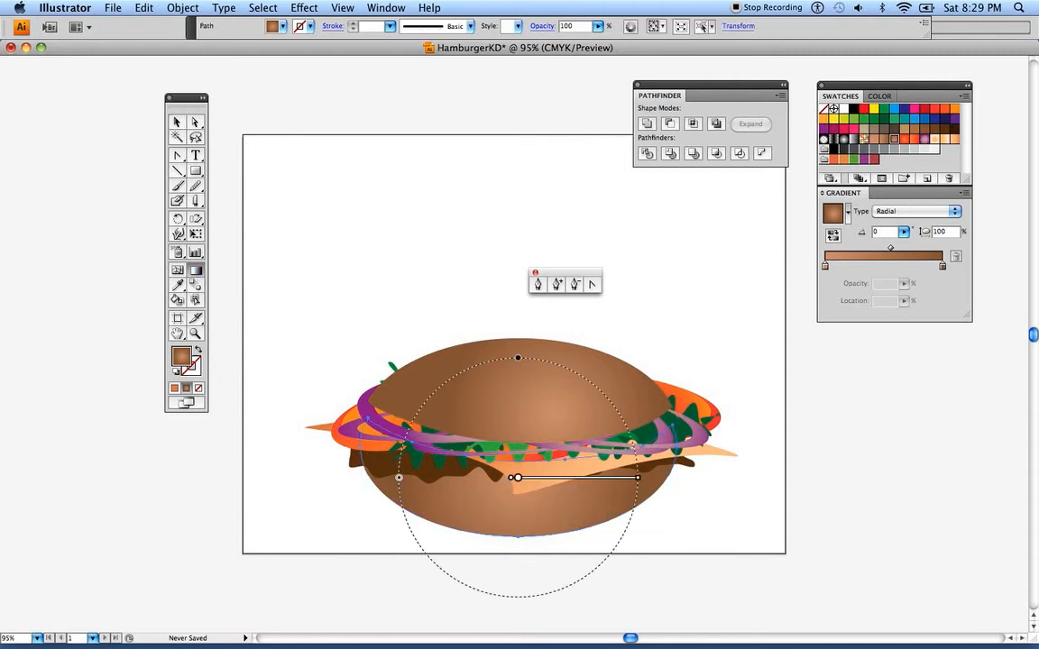
left_click_drag(575, 514, 599, 489)
left_click_drag(536, 537, 573, 443)
left_click_drag(616, 507, 577, 436)
left_click_drag(551, 539, 528, 413)
left_click(177, 122)
left_click(217, 119)
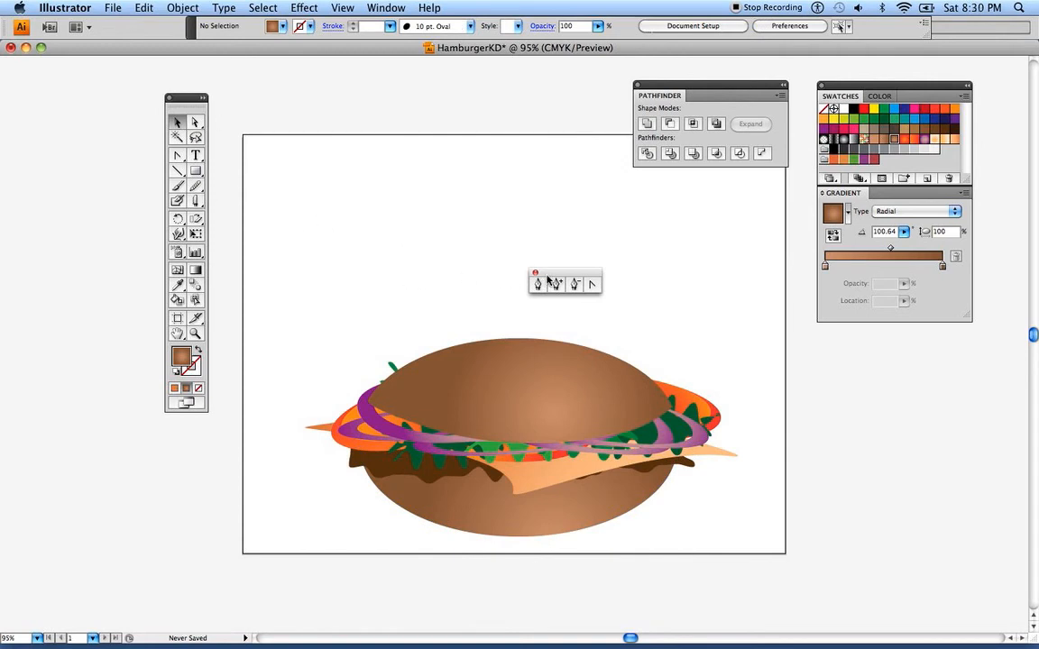
Clear the toolbox and floating Pen tool panel off the artboard and move the entire hamburger up toward the artboard's center
left_click_drag(546, 276, 135, 70)
left_click_drag(235, 97, 182, 73)
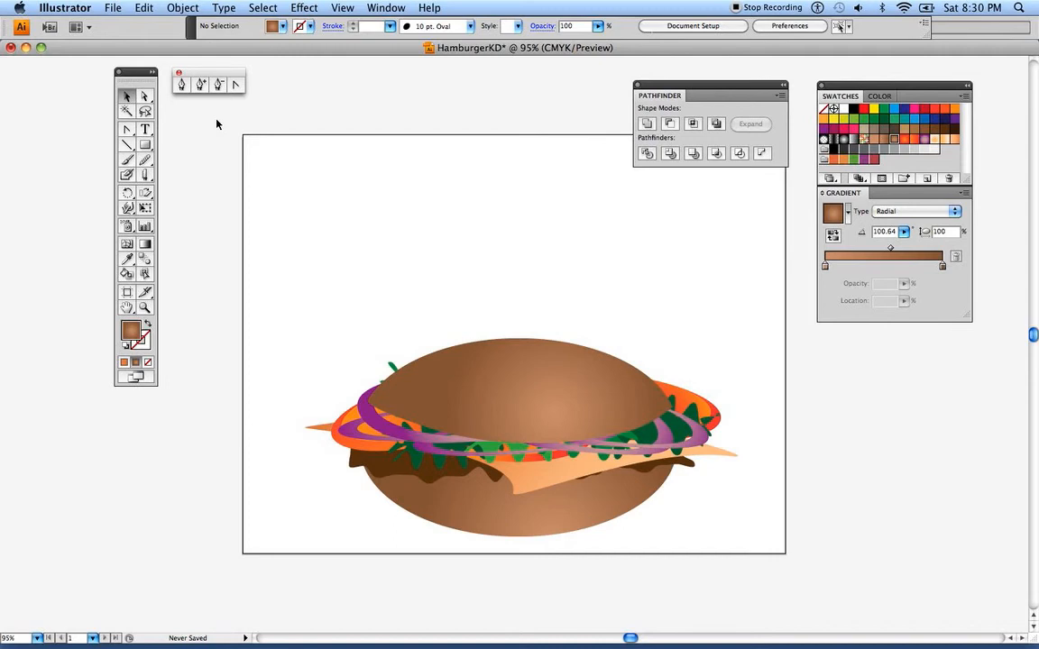
left_click_drag(251, 257, 781, 544)
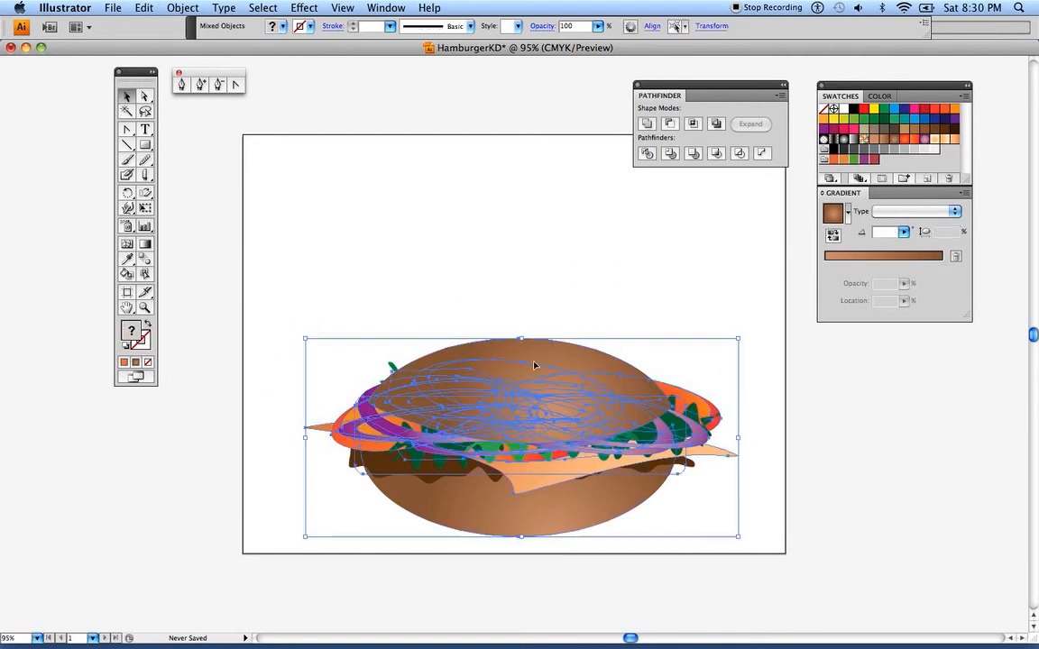
left_click_drag(522, 380, 518, 313)
left_click(371, 182)
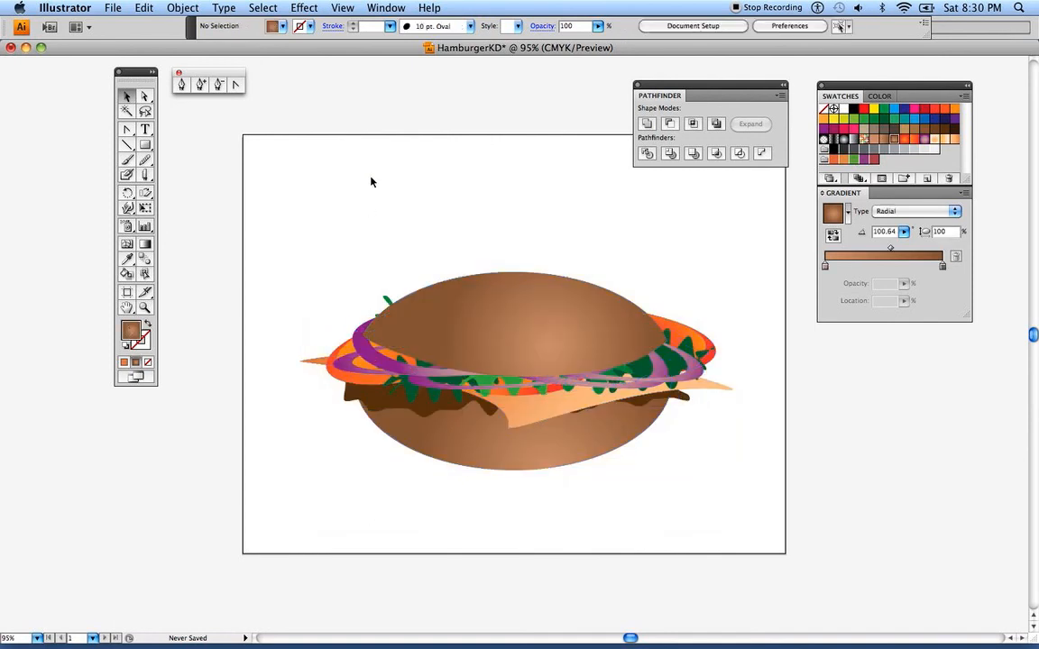
Draw a wide, flat ellipse for a plate across the lower part of the artboard, overlapping the bottom bun
left_click(147, 146)
left_click(148, 148)
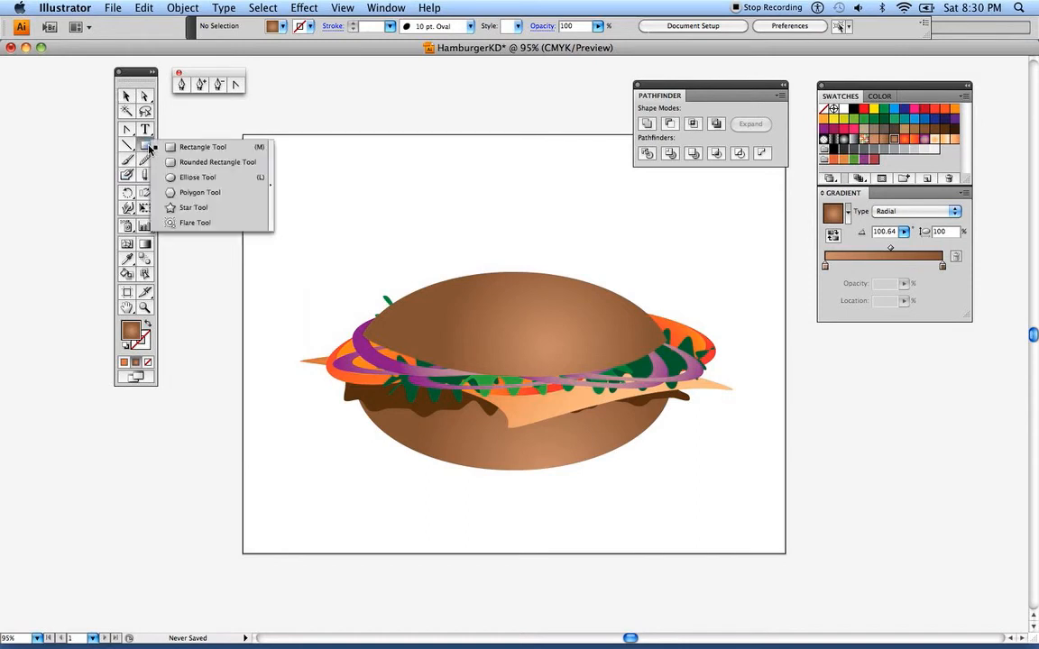
left_click(171, 175)
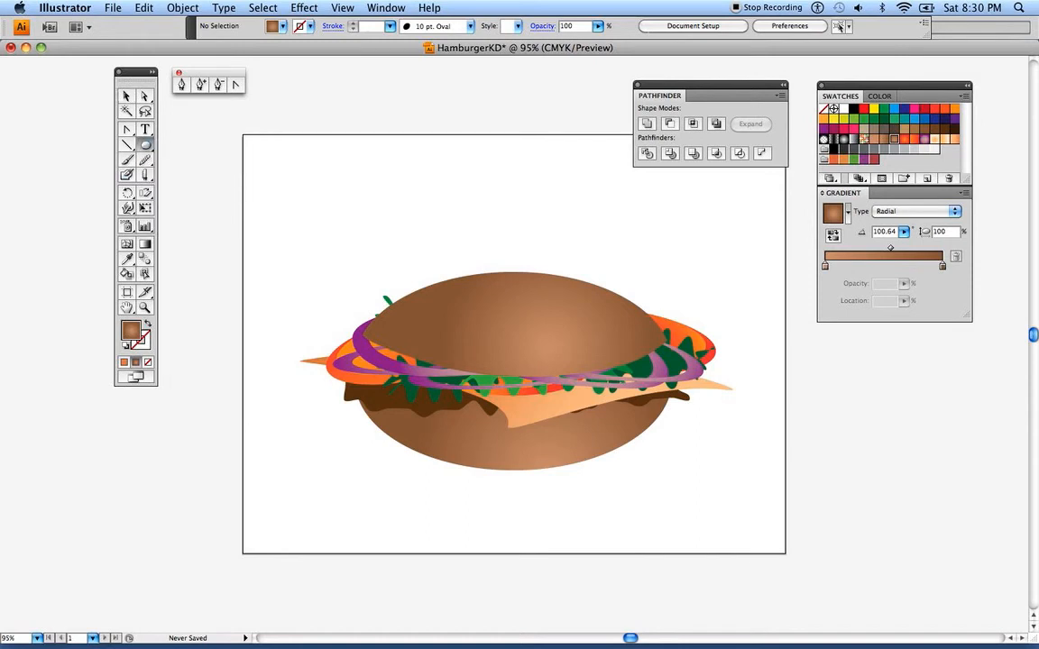
left_click_drag(286, 425, 739, 537)
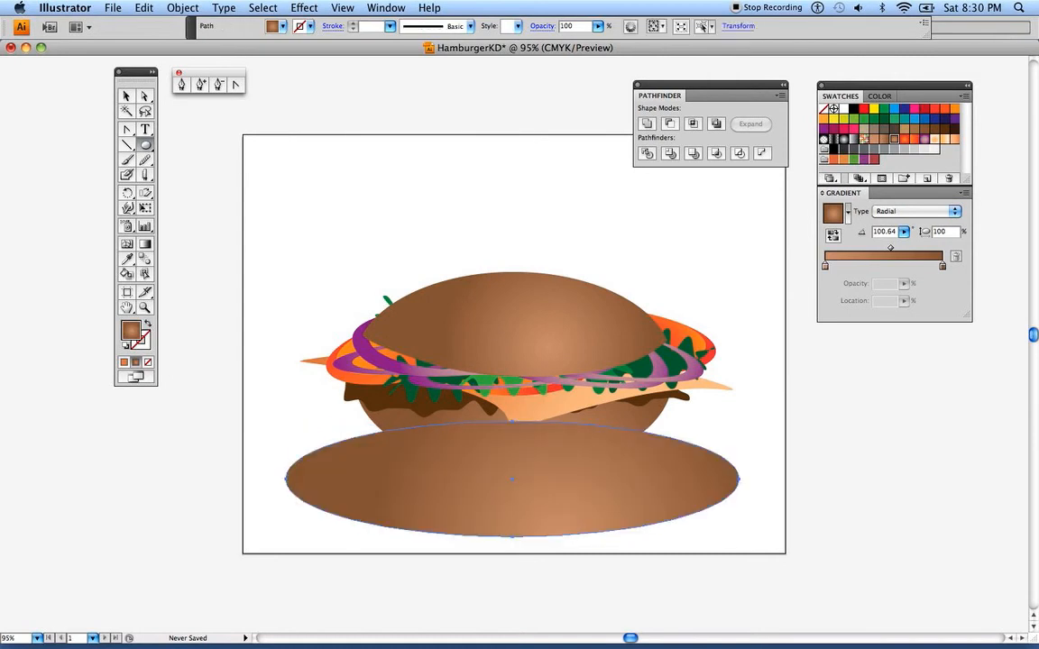
Send the plate ellipse behind the hamburger and shift it slightly up and to the right
left_click(126, 96)
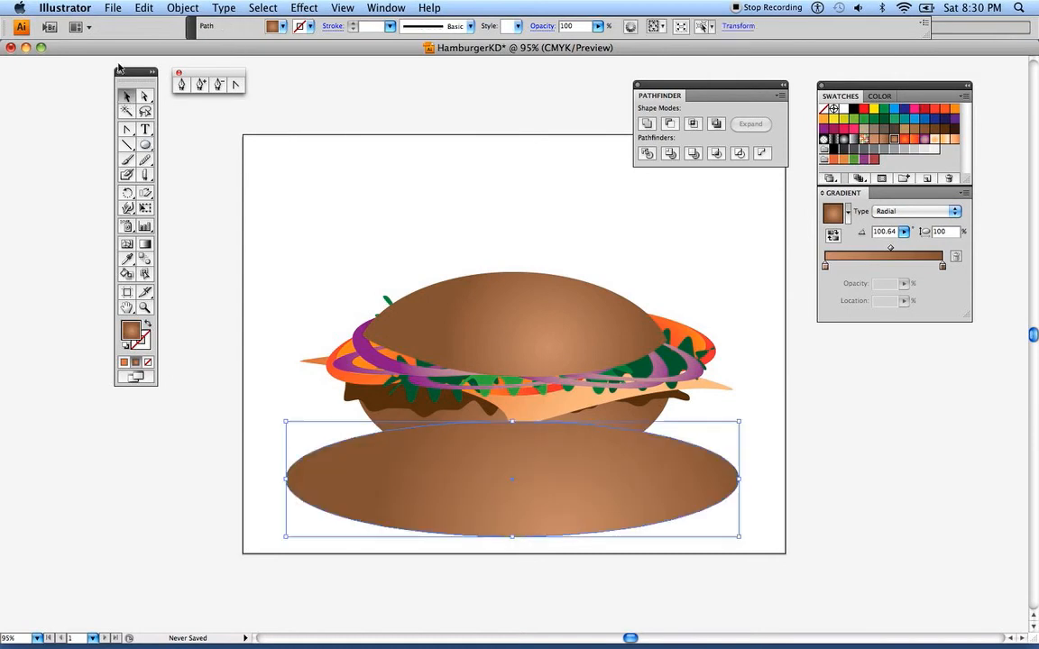
left_click(175, 11)
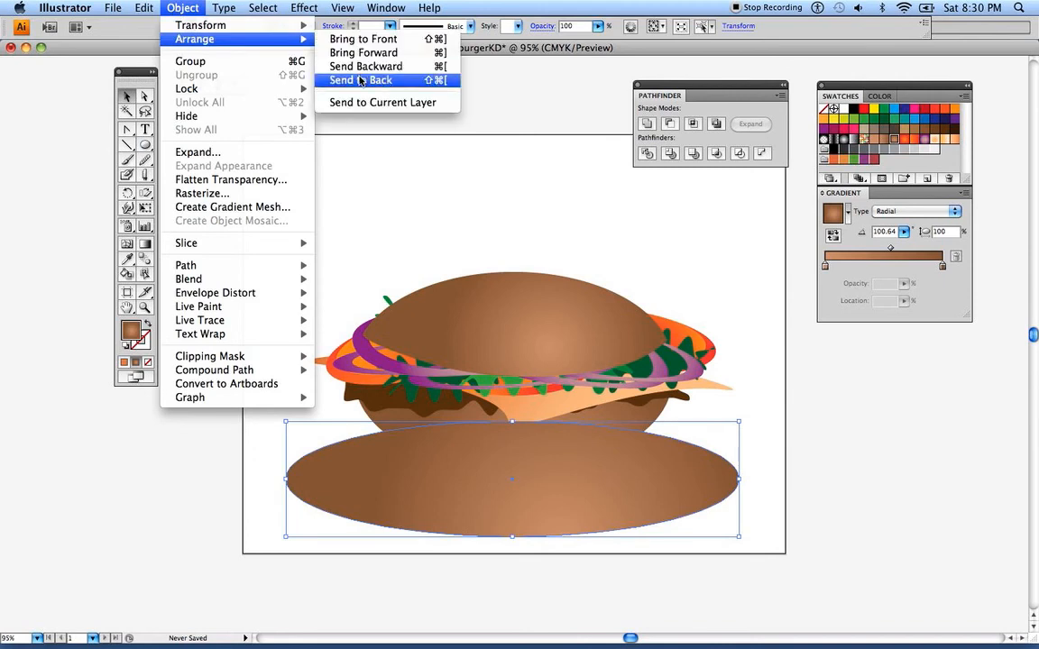
left_click(359, 80)
left_click_drag(494, 518, 507, 507)
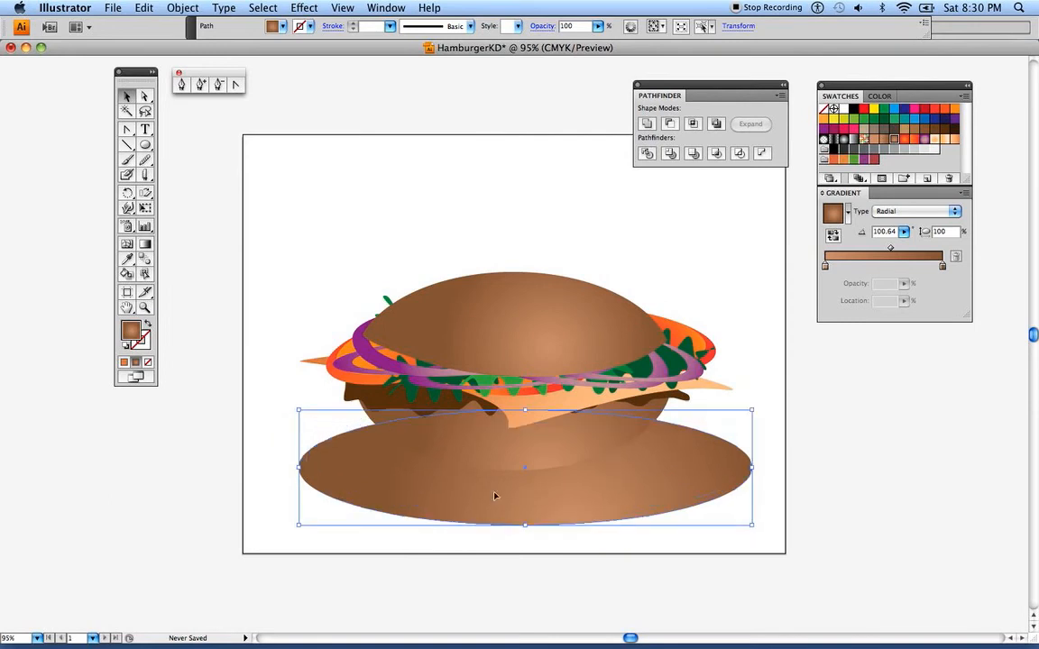
Fill the plate ellipse with the teal swatch C=80 M=10 Y=45 K=0 after trying orange and orange-red gradient fills
left_click(913, 120)
left_click(905, 121)
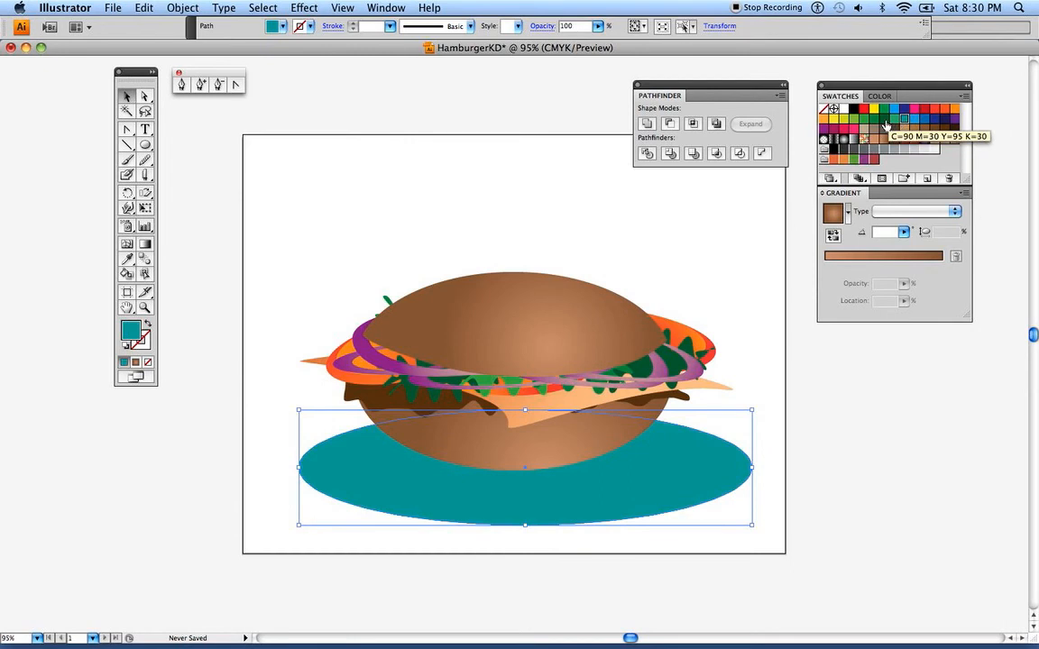
left_click(834, 160)
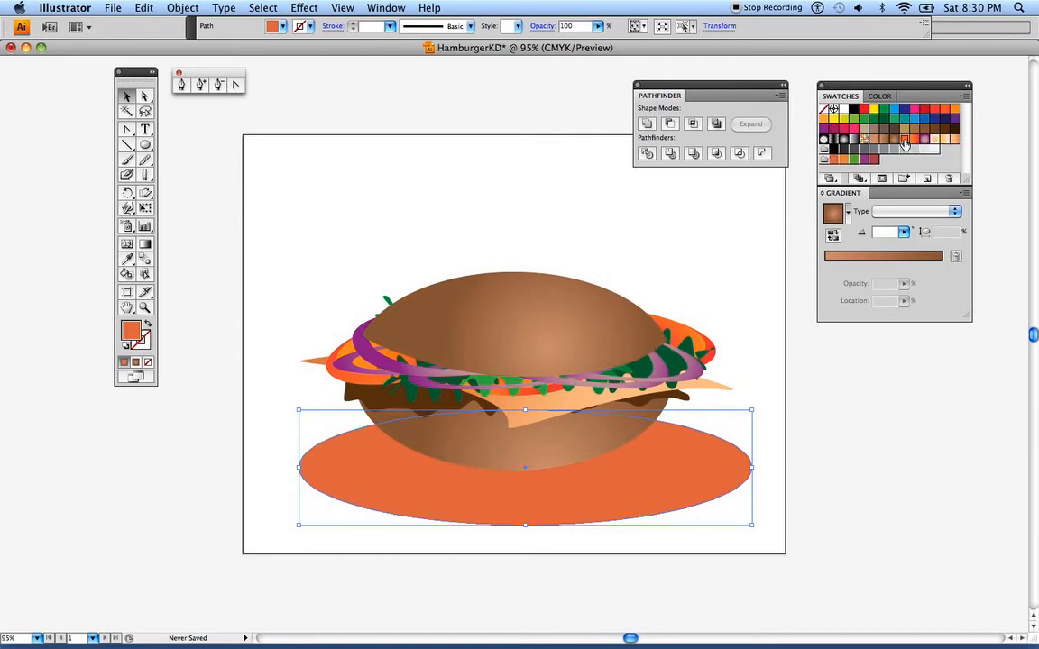
left_click(905, 141)
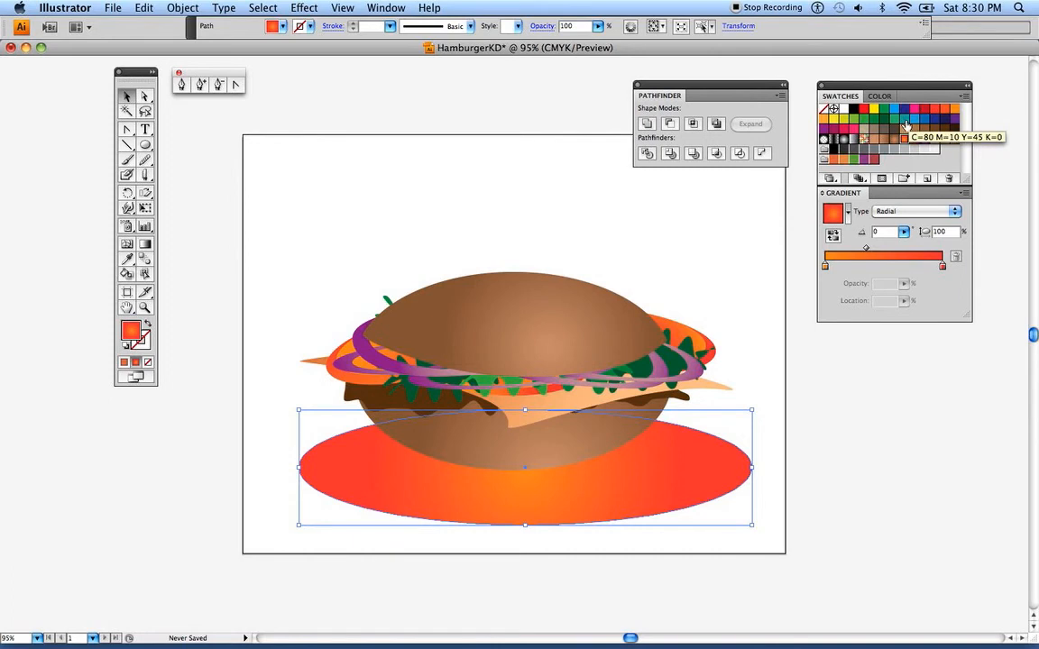
left_click(905, 118)
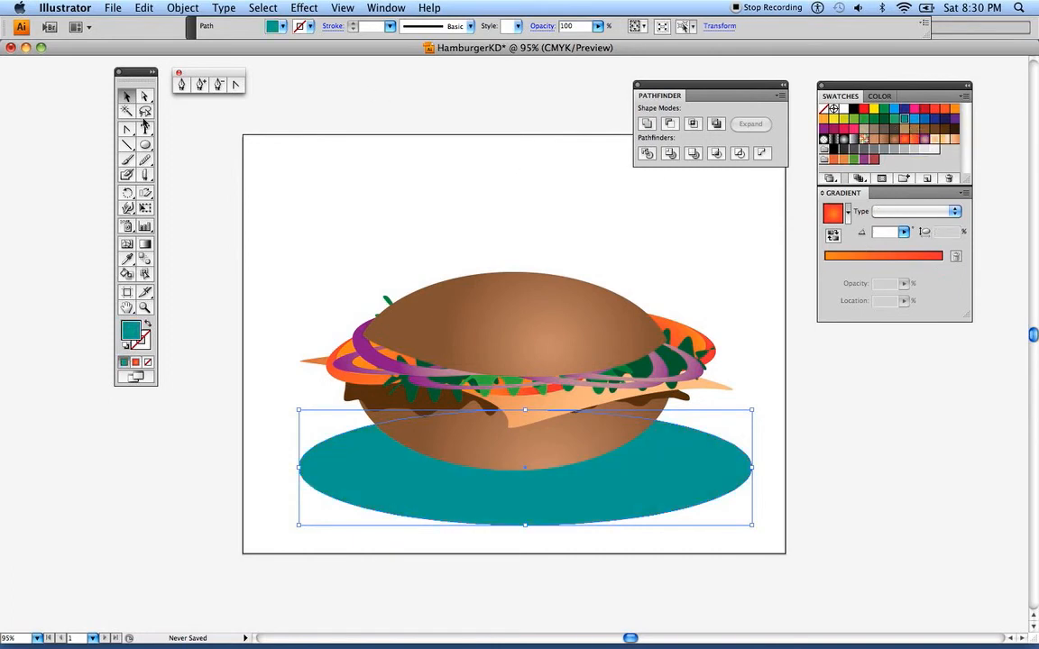
left_click(198, 149)
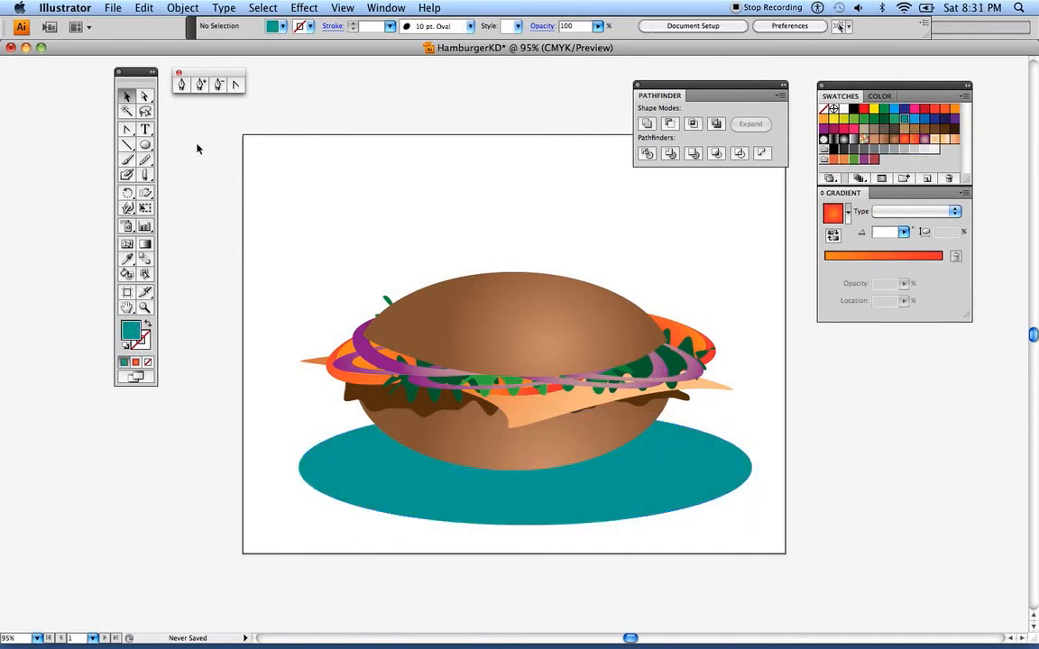
Nudge the plate up, duplicate it slightly lower, and send the copy to the back with a dark blue fill as the plate's rim
left_click(475, 489)
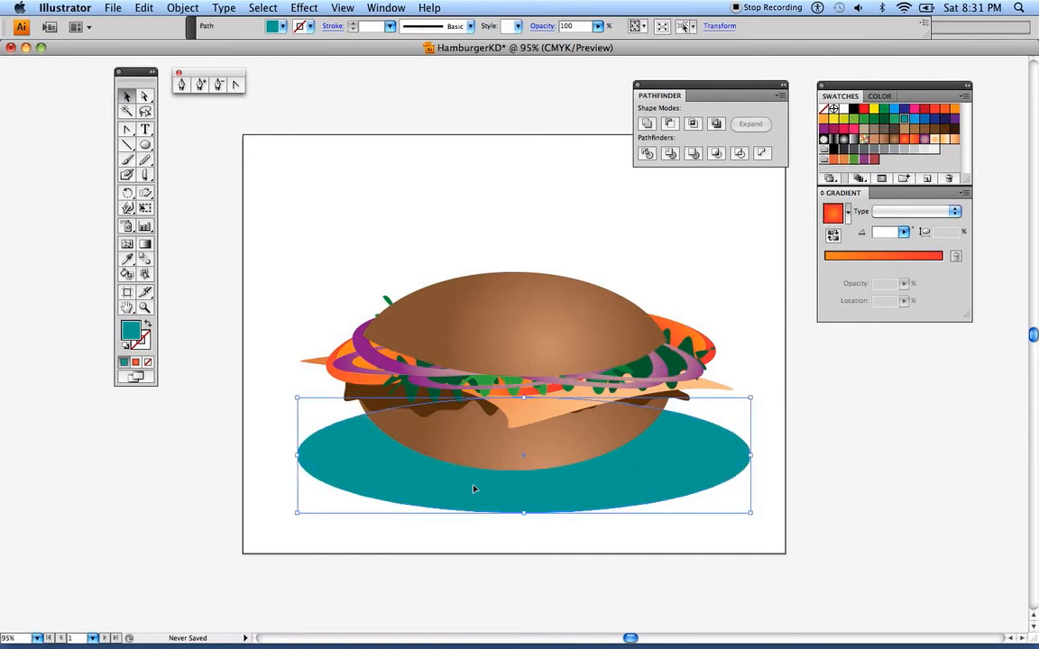
left_click_drag(471, 489, 472, 493)
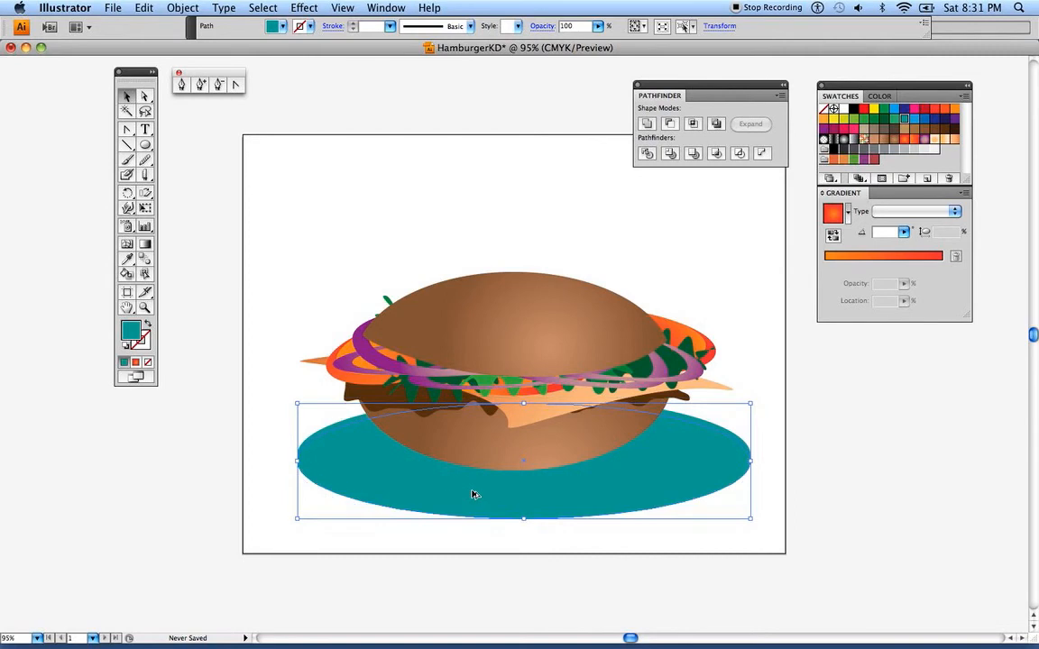
left_click(185, 9)
mouse_move(193, 40)
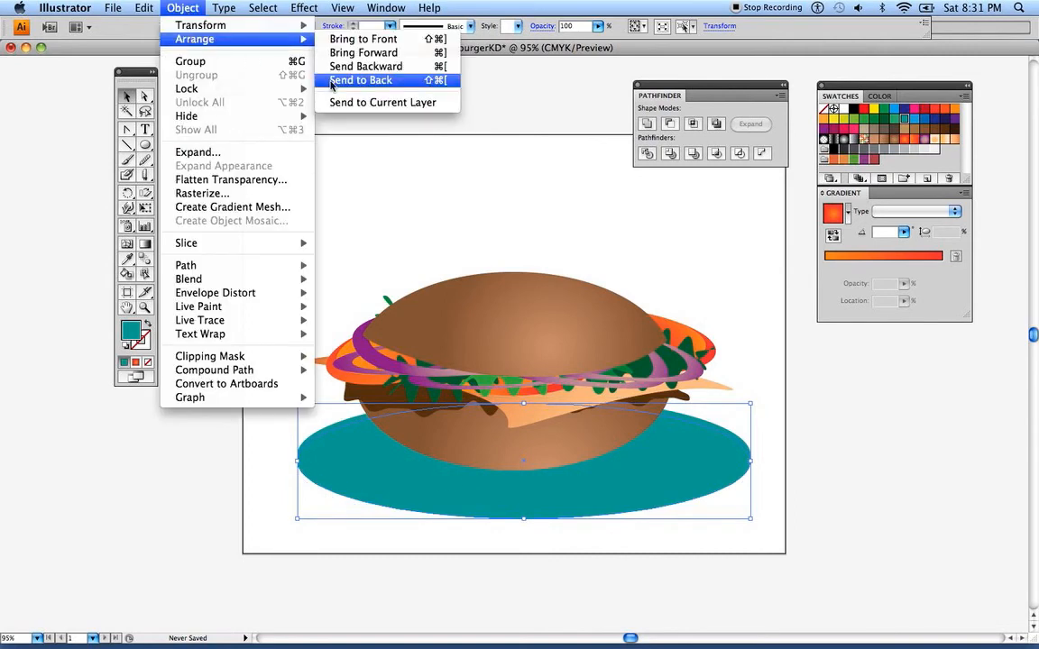
left_click(299, 76)
left_click(930, 118)
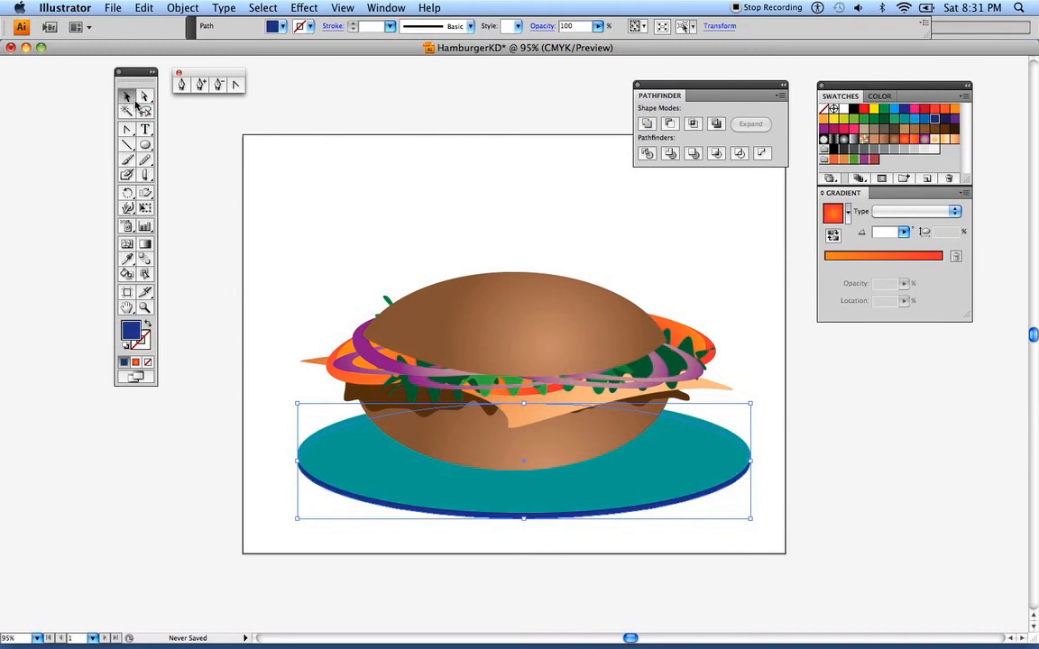
left_click(276, 249)
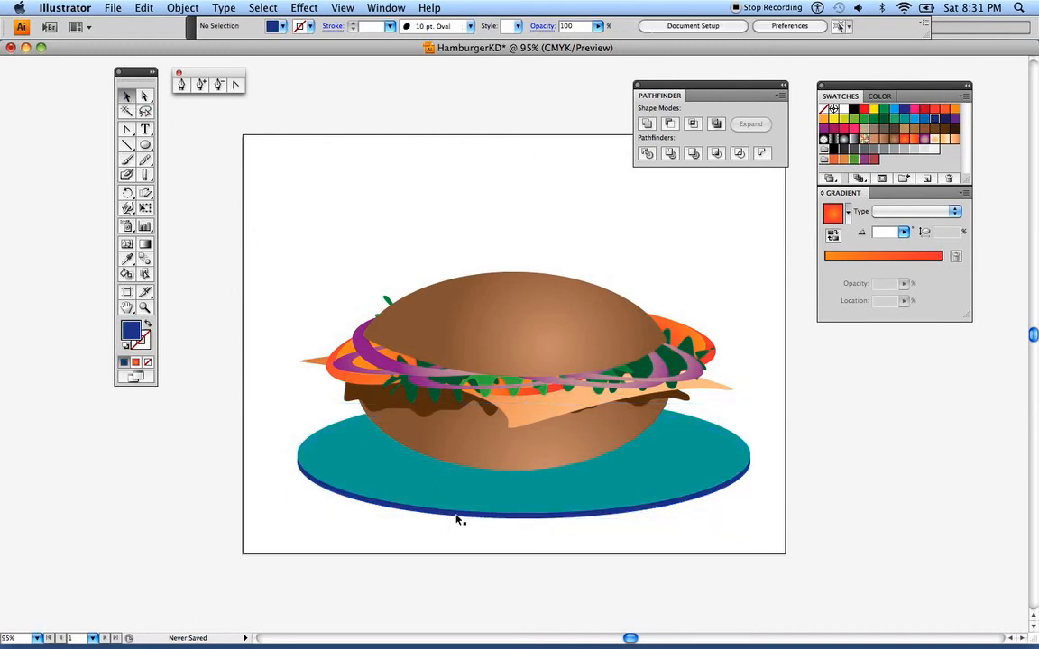
Give the upper plate ellipse a radial gradient running from dark gray at the center to teal at the edge
left_click(522, 480)
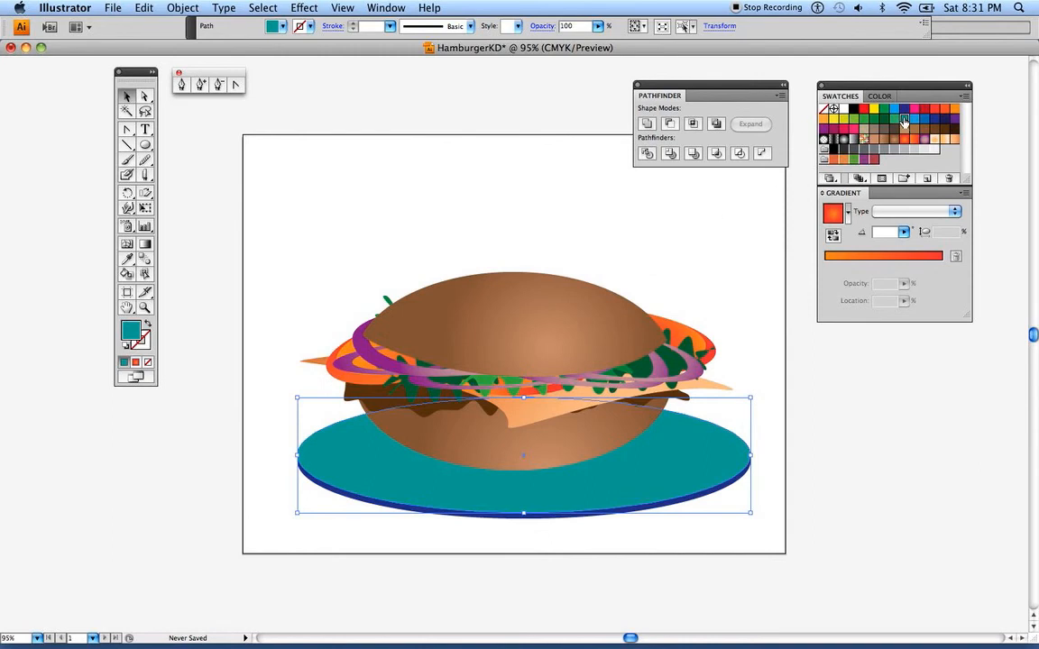
left_click(831, 214)
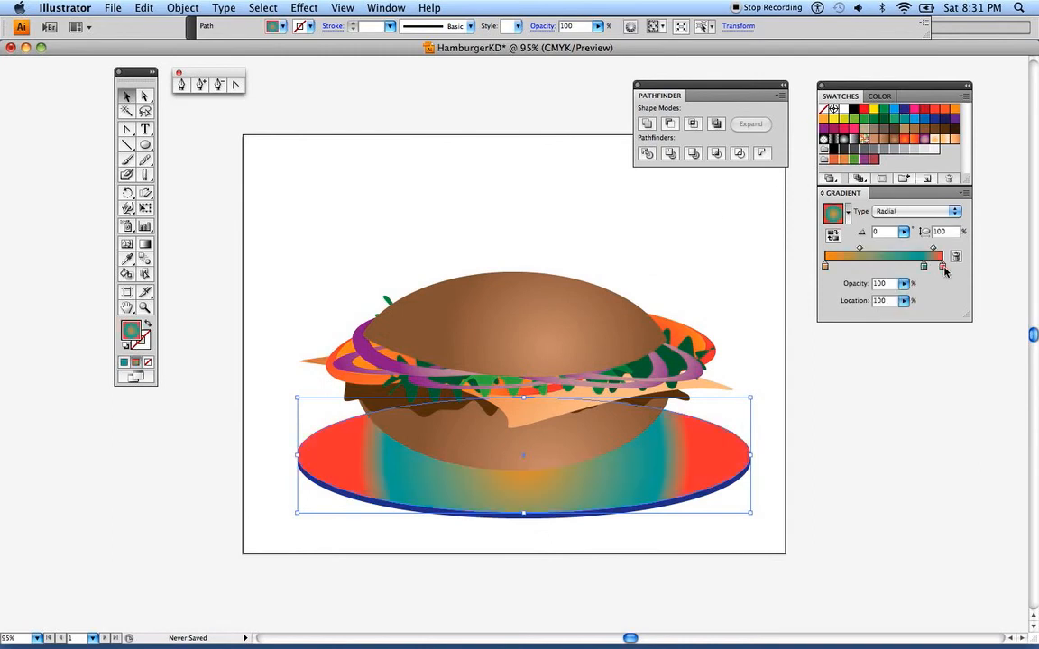
left_click_drag(943, 269, 938, 311)
left_click(825, 267)
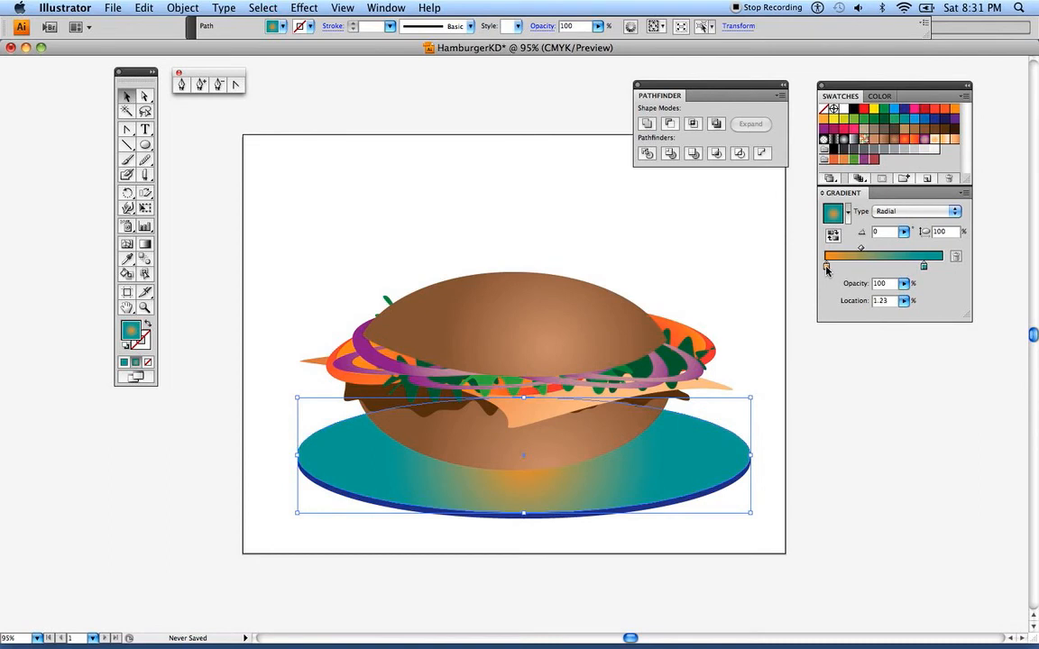
left_click_drag(923, 267, 945, 268)
left_click(827, 267)
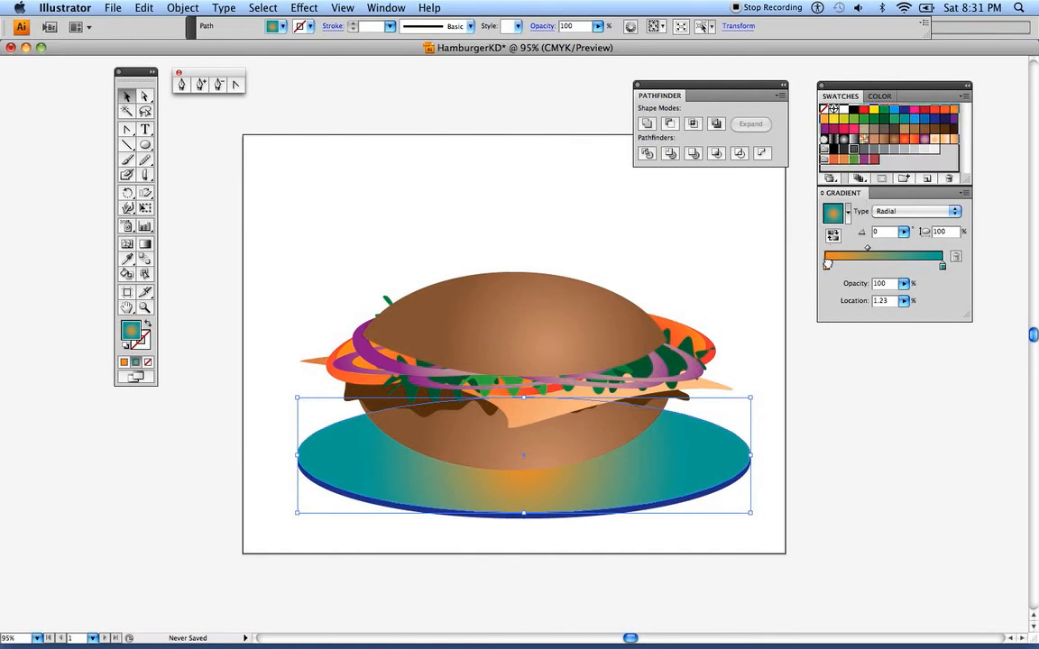
left_click_drag(827, 263, 807, 259)
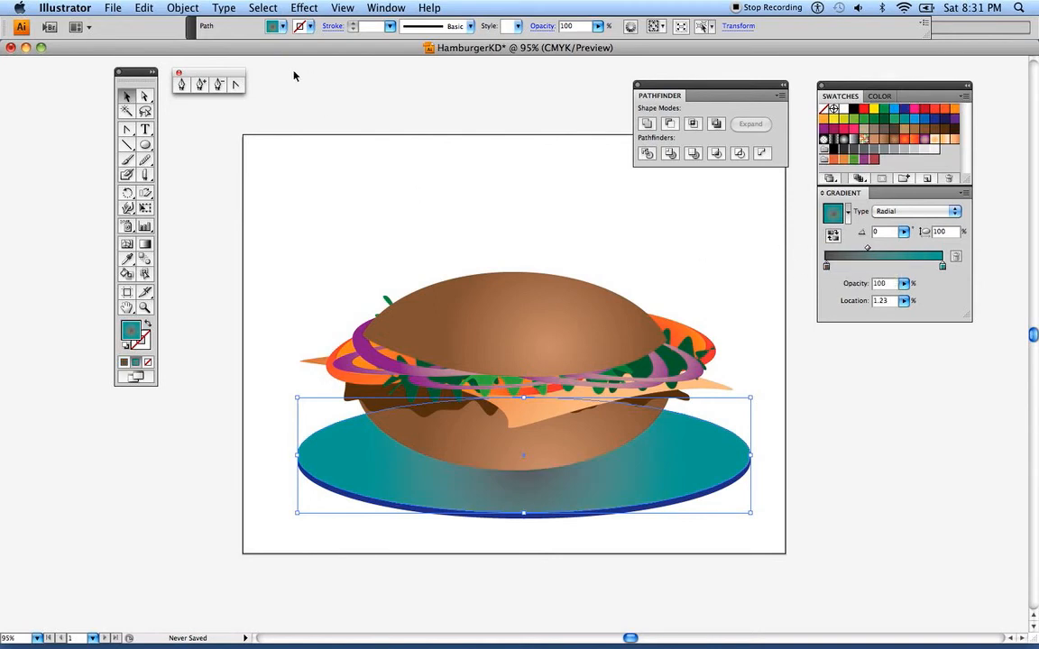
left_click(178, 126)
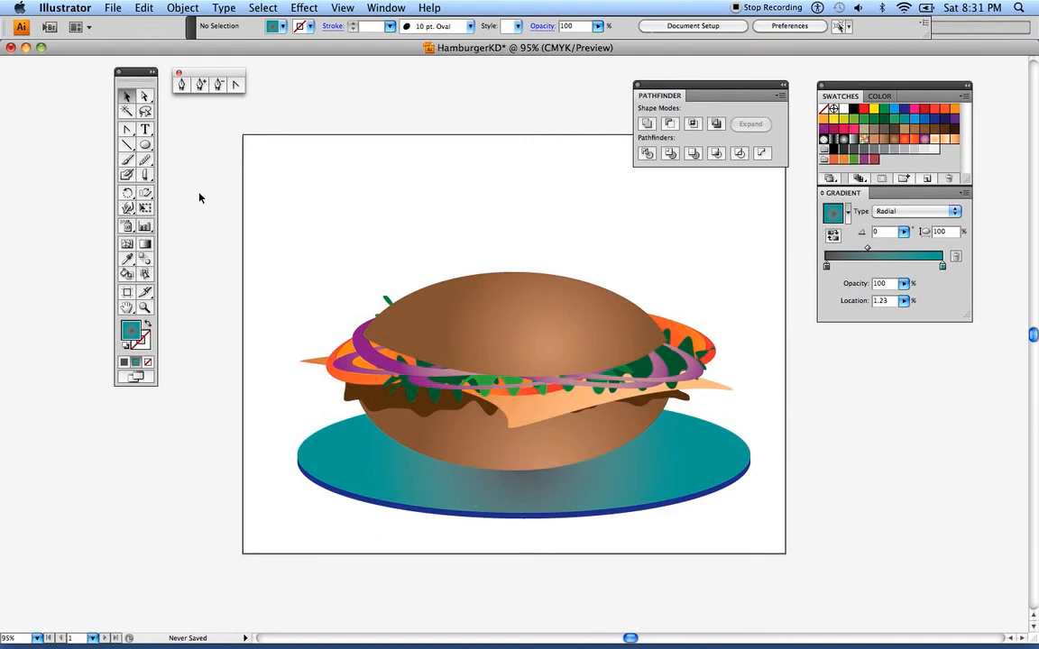
Move the teal plate and its blue rim together slightly up beneath the hamburger
left_click(531, 496)
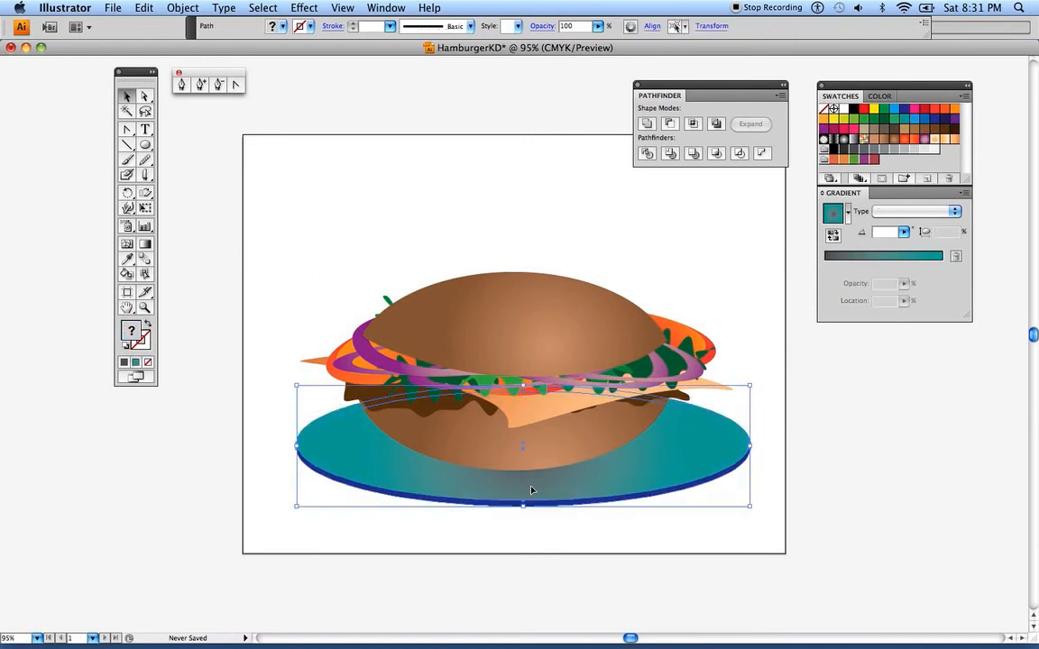
left_click(511, 539)
Set the upper plate's gradient midpoint to 52.8% and save the gray-to-teal gradient as a swatch
left_click(305, 435)
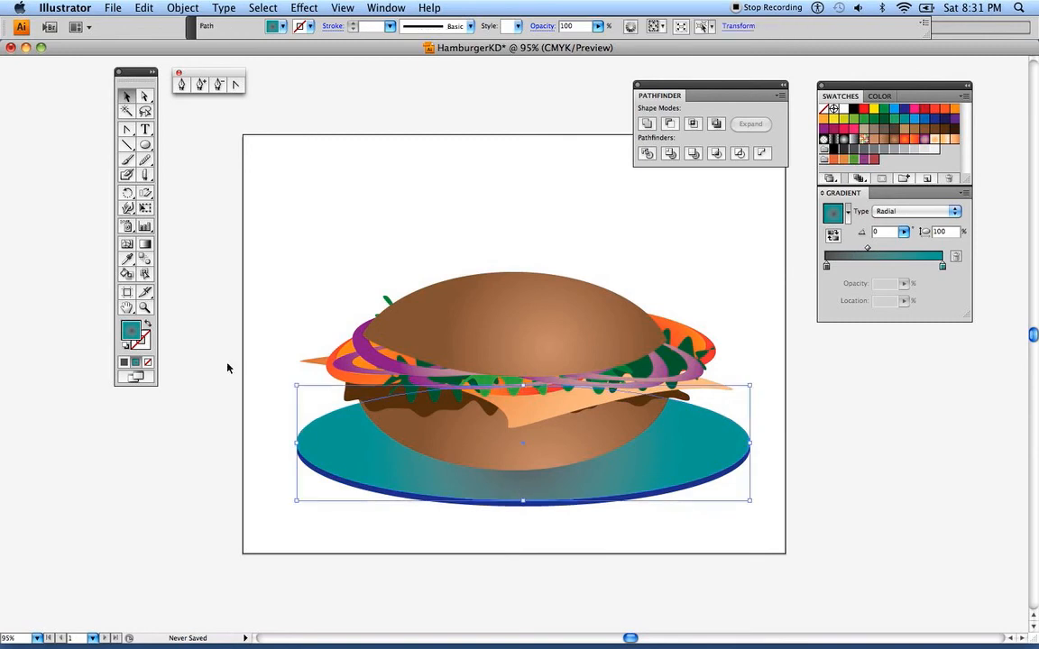
left_click(827, 267)
left_click(869, 249)
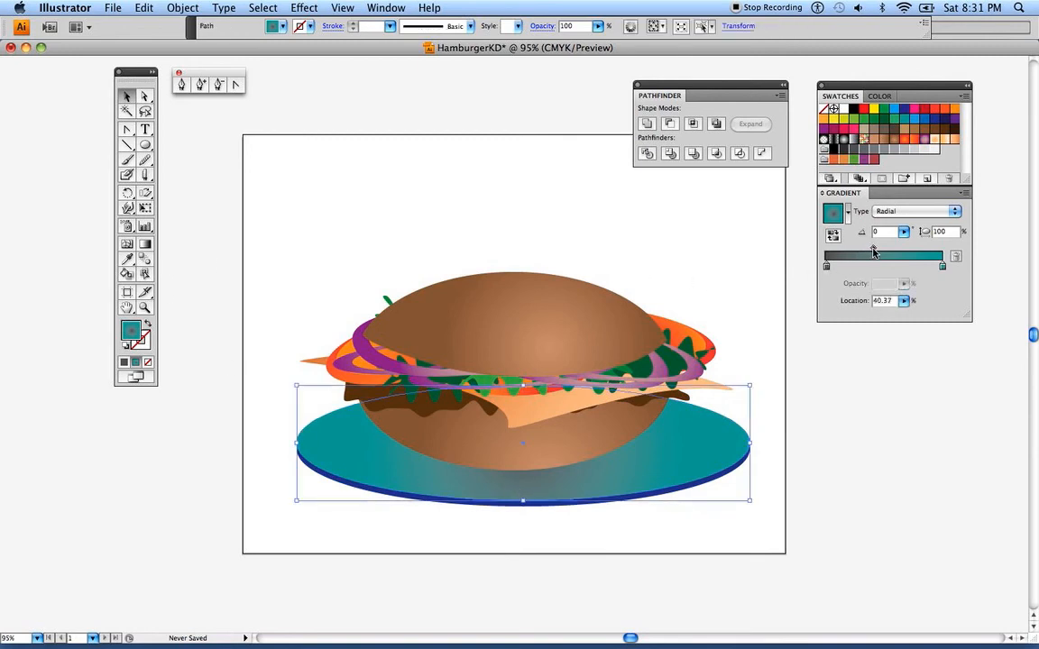
left_click_drag(874, 252, 887, 253)
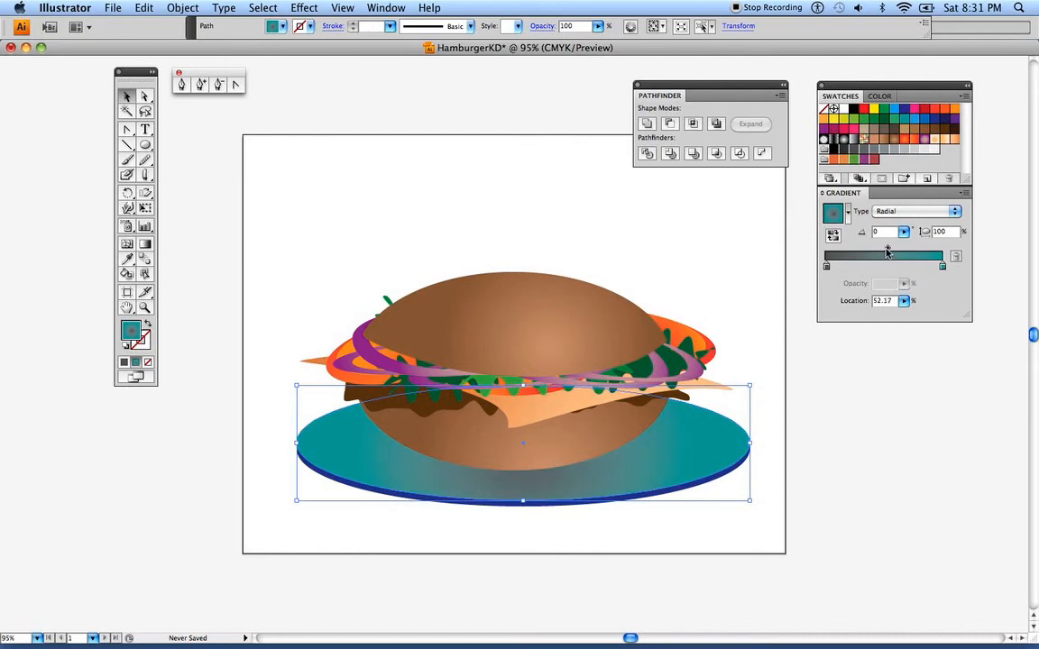
left_click(175, 127)
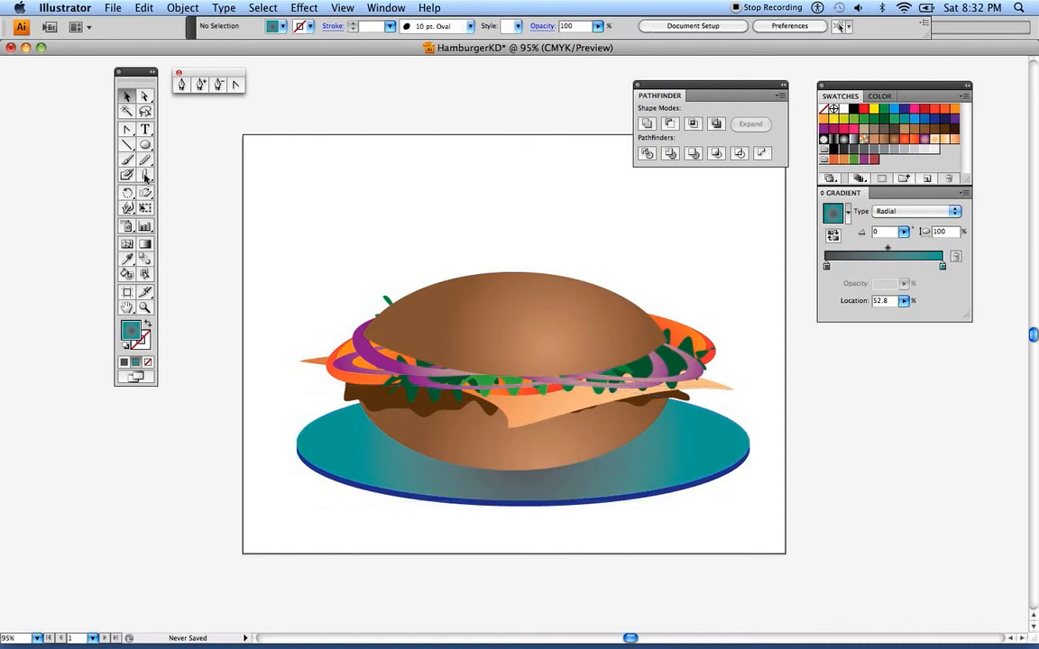
left_click_drag(835, 216, 943, 156)
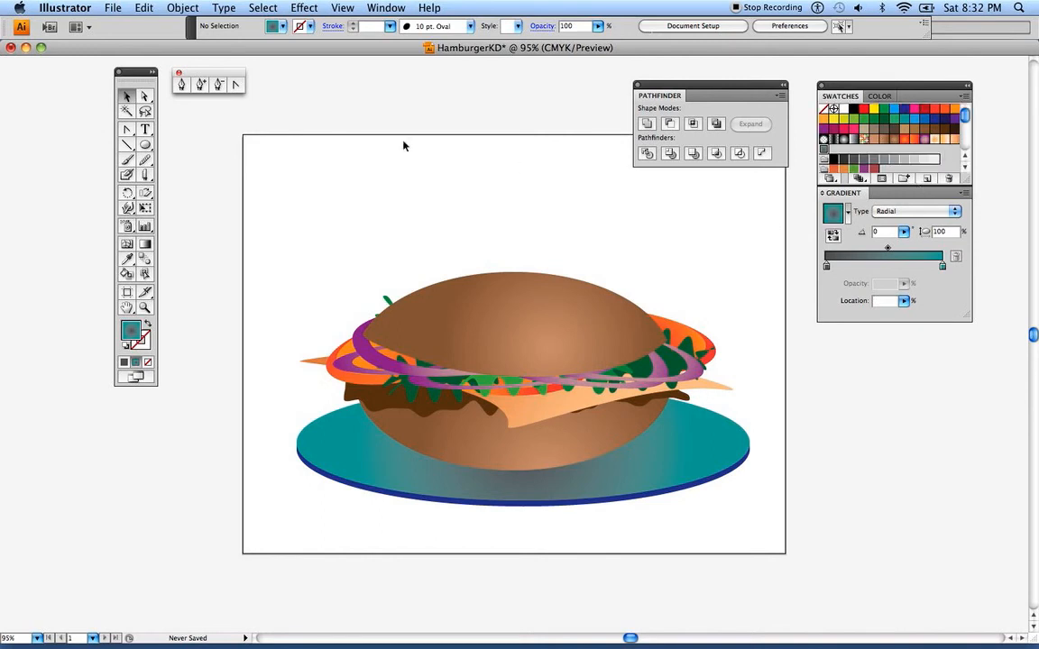
Draw a small upright ellipse for an olive above the hamburger and fill it with olive green C=71 M=49 Y=100 K=4
left_click(146, 144)
left_click_drag(301, 180, 341, 229)
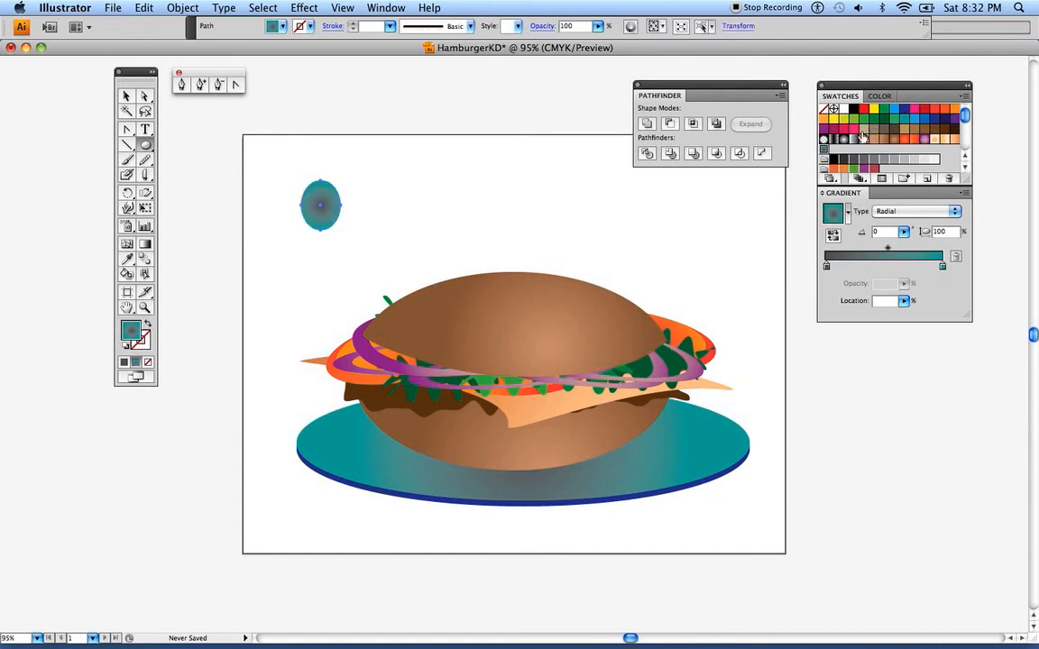
left_click(881, 95)
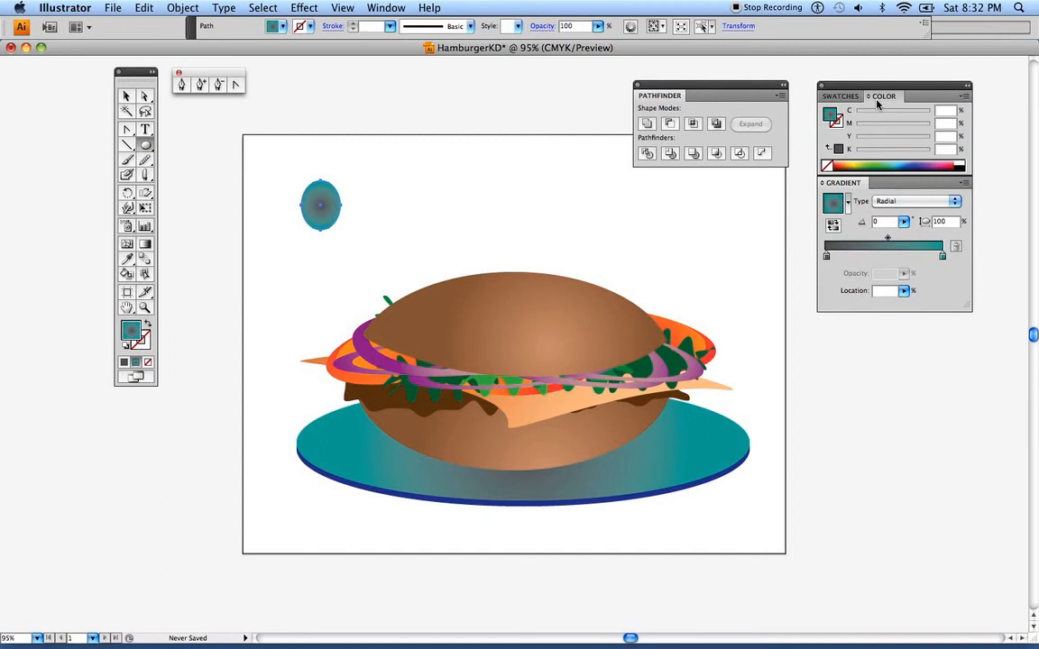
left_click(888, 163)
left_click_drag(864, 131, 890, 132)
left_click(931, 144)
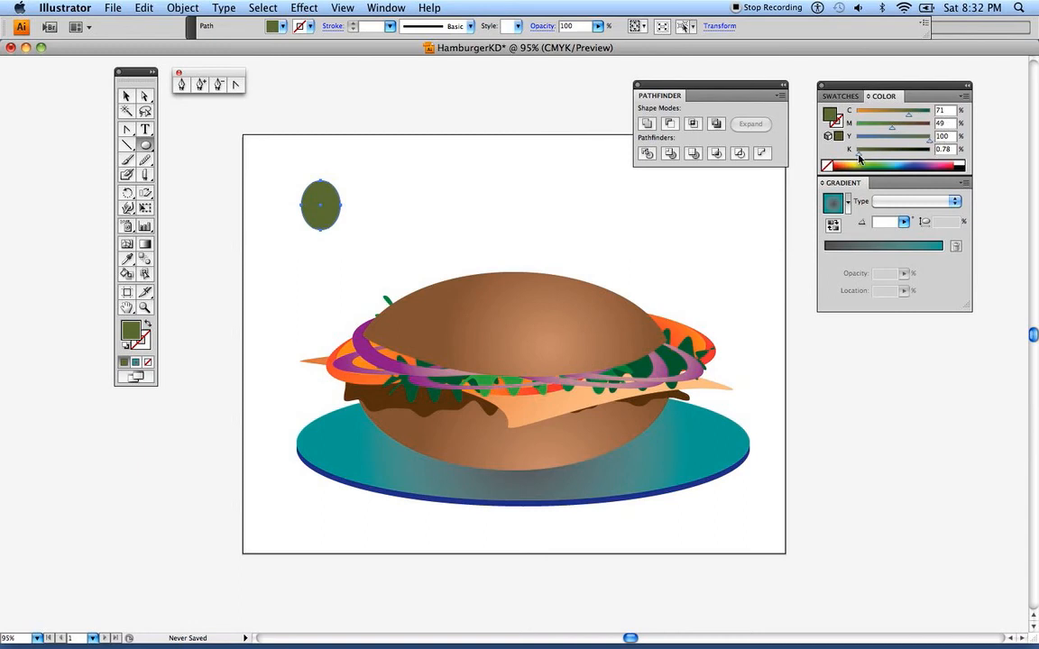
left_click_drag(858, 157, 860, 159)
left_click(127, 96)
left_click(283, 155)
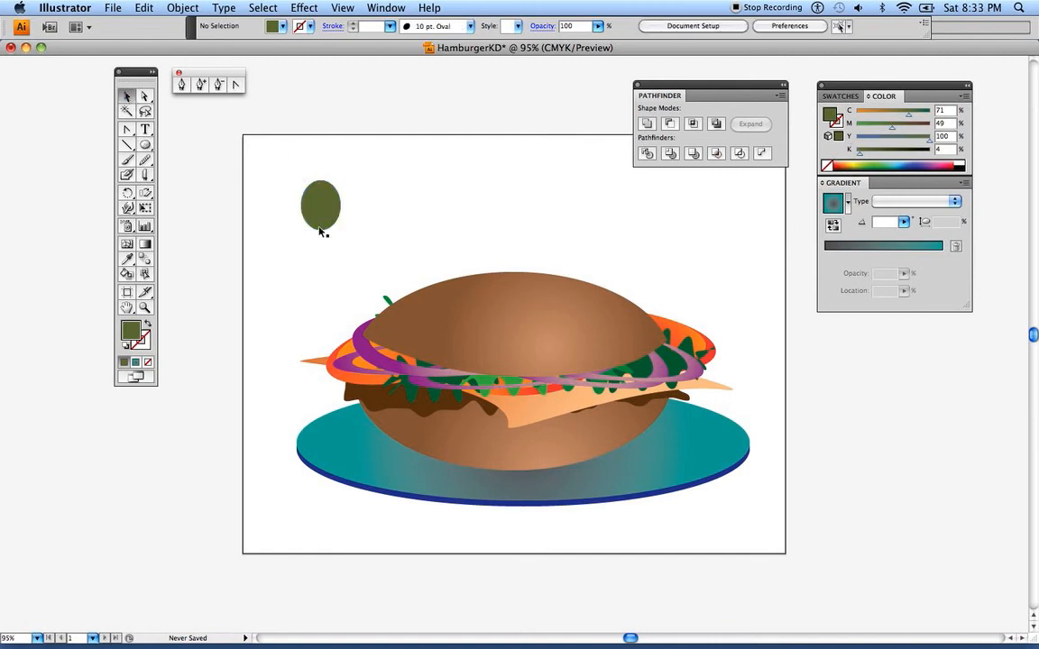
Move the olive right to above the top bun and give it a radial gradient with olive green replacing teal at 100%
left_click_drag(317, 219, 439, 223)
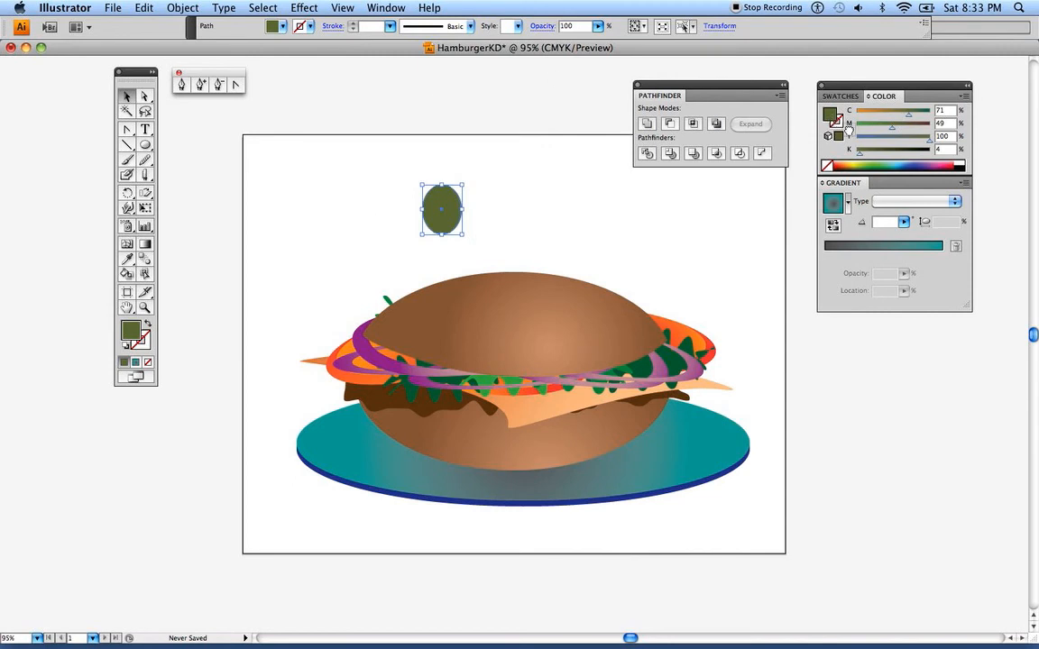
left_click(904, 245)
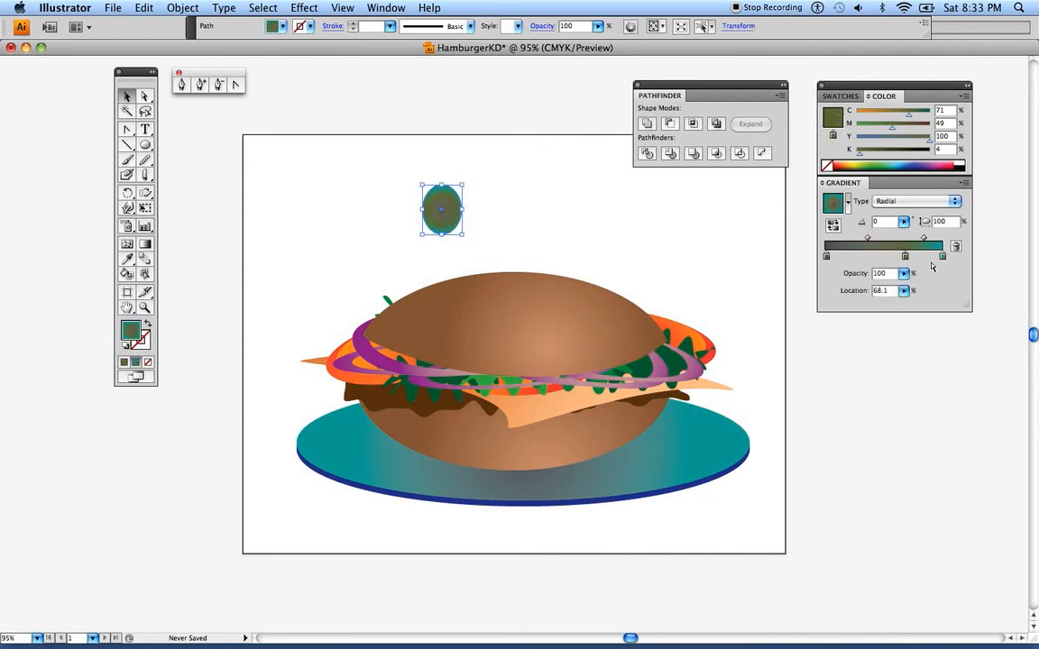
left_click_drag(942, 257, 947, 300)
left_click_drag(904, 257, 945, 258)
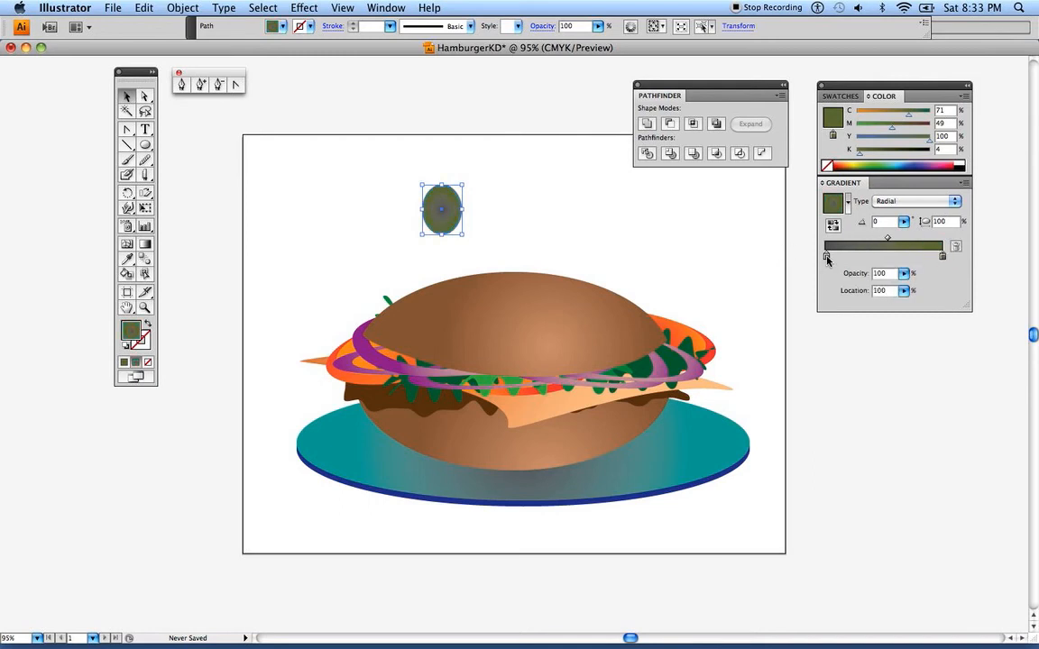
Recolor the olive gradient's dark gray inner stop to a lighter olive with C=22, M=13, Y=42 and a lower K
left_click_drag(826, 256, 828, 257)
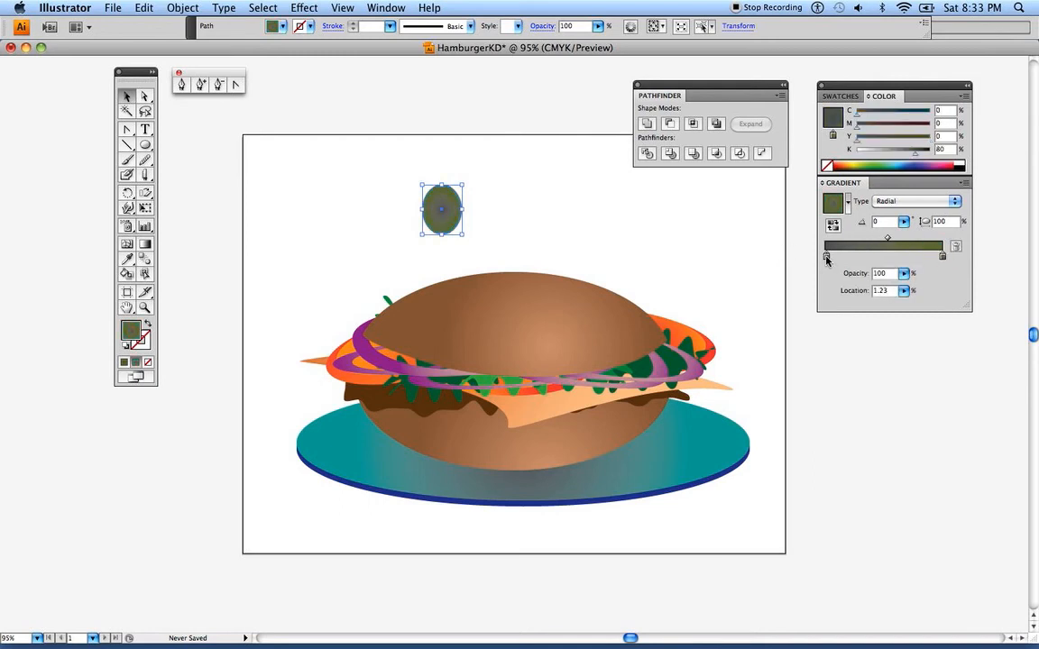
left_click(896, 152)
left_click_drag(896, 154, 864, 132)
left_click(858, 116)
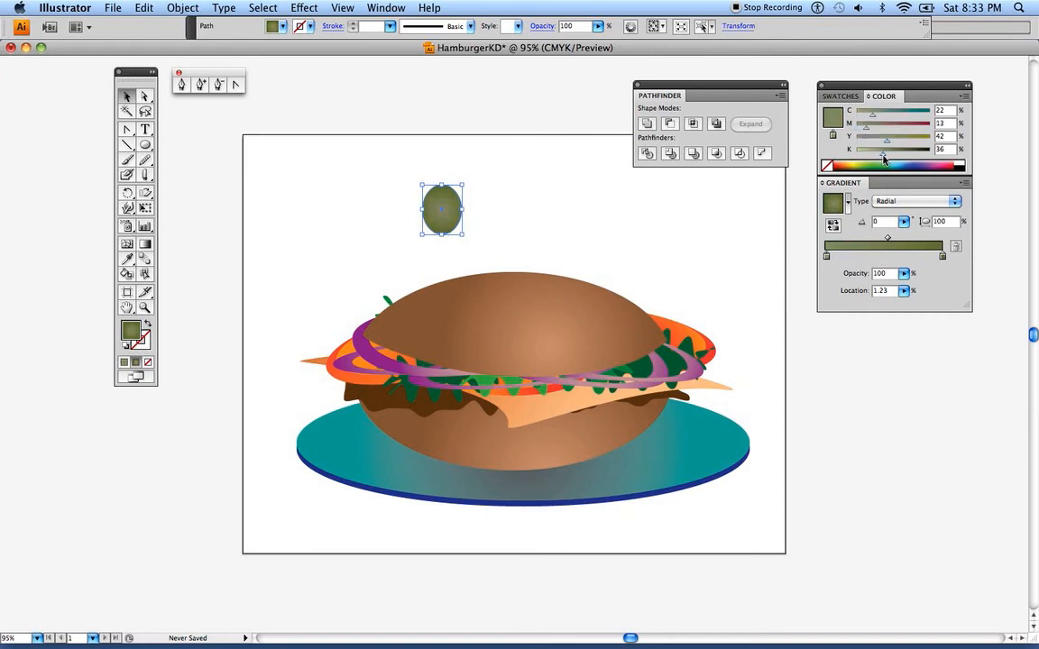
left_click_drag(882, 156, 880, 156)
Save the olive gradient as a swatch and redirect the olive's gradient to about -27.18°, with its highlight toward the upper edge
left_click(834, 97)
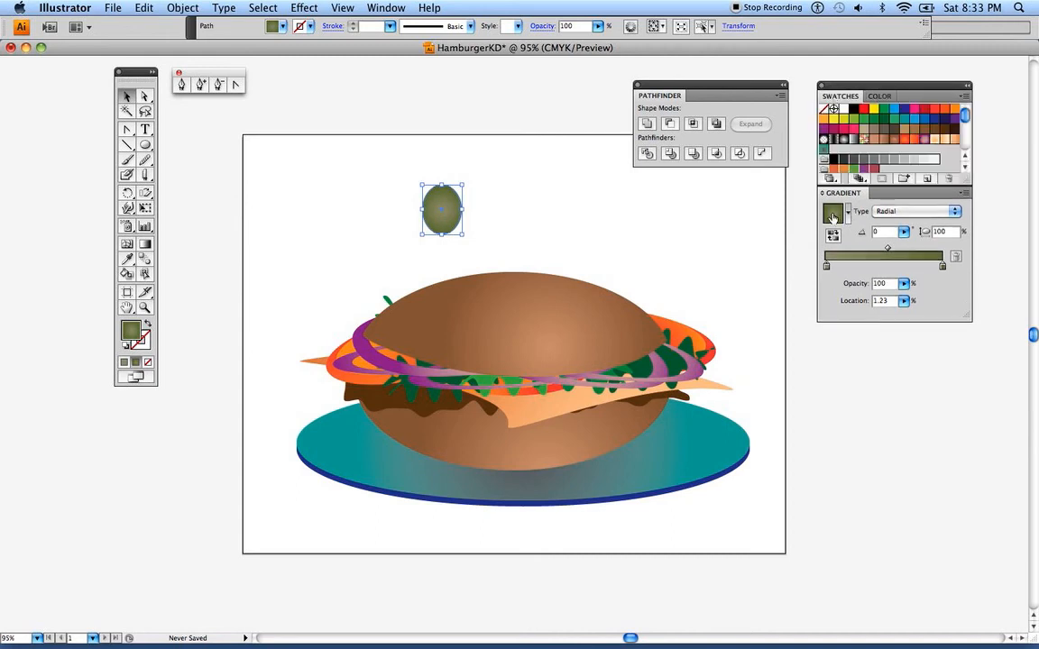
left_click_drag(834, 175, 837, 155)
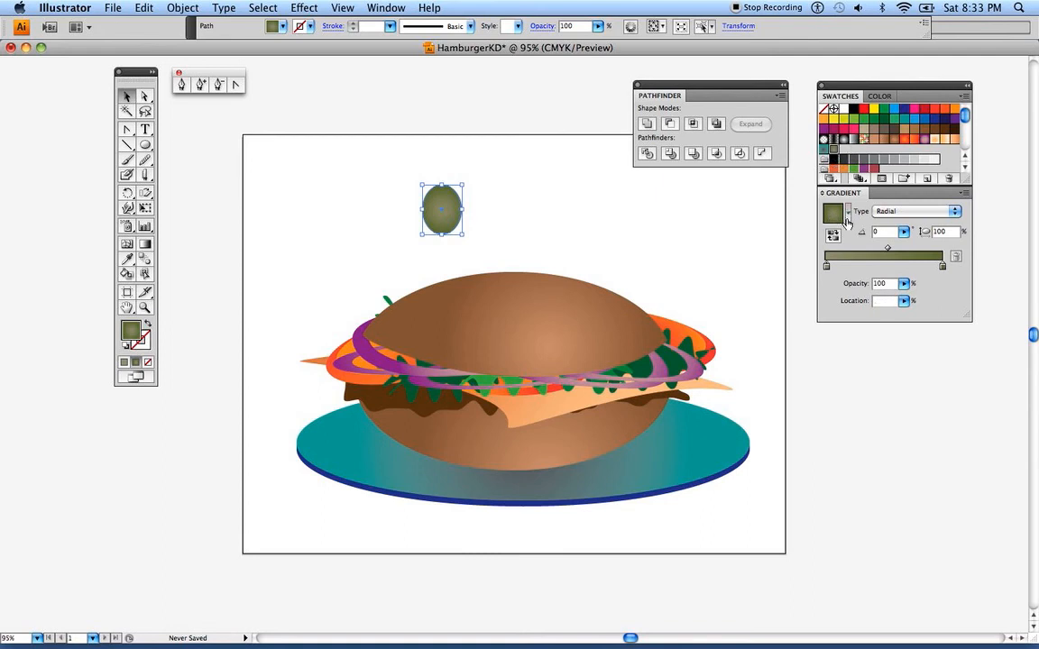
left_click(144, 244)
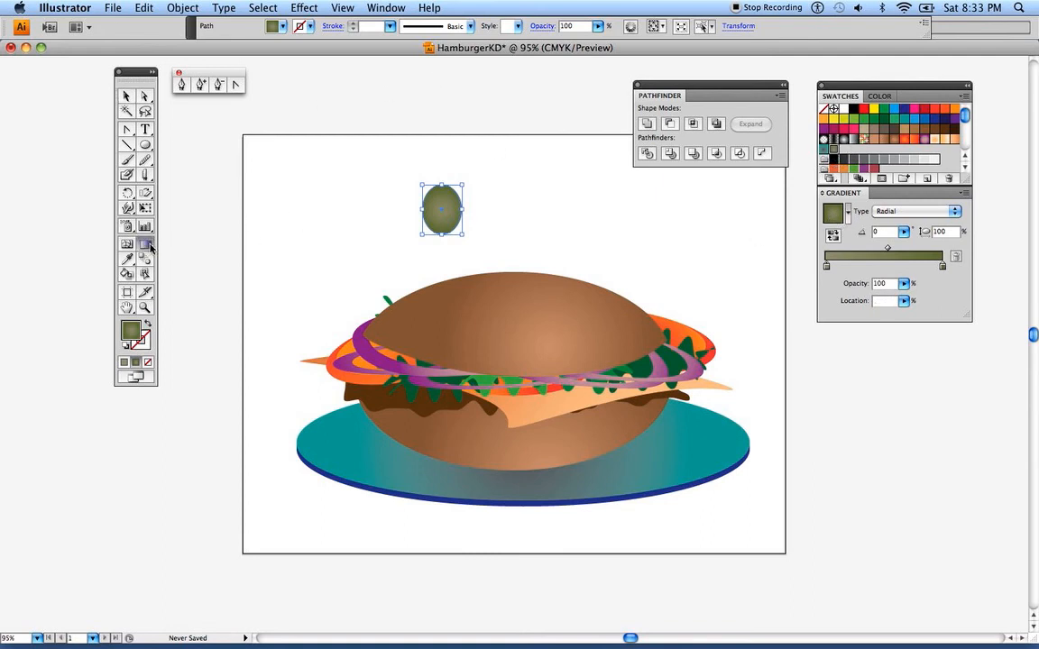
mouse_move(430, 195)
left_mouse_down()
mouse_move(416, 227)
mouse_move(436, 232)
mouse_move(446, 198)
mouse_move(454, 207)
left_mouse_up()
left_click(127, 96)
left_click(194, 130)
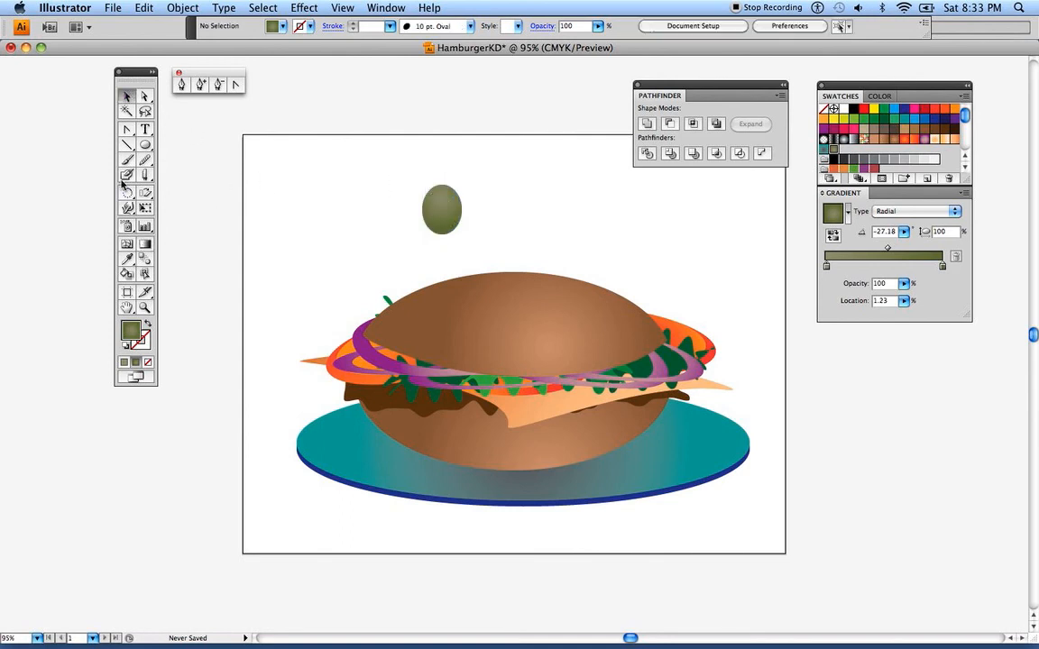
Draw a small flat ellipse at the top of the olive as its pimento and fill it with red
left_click(145, 144)
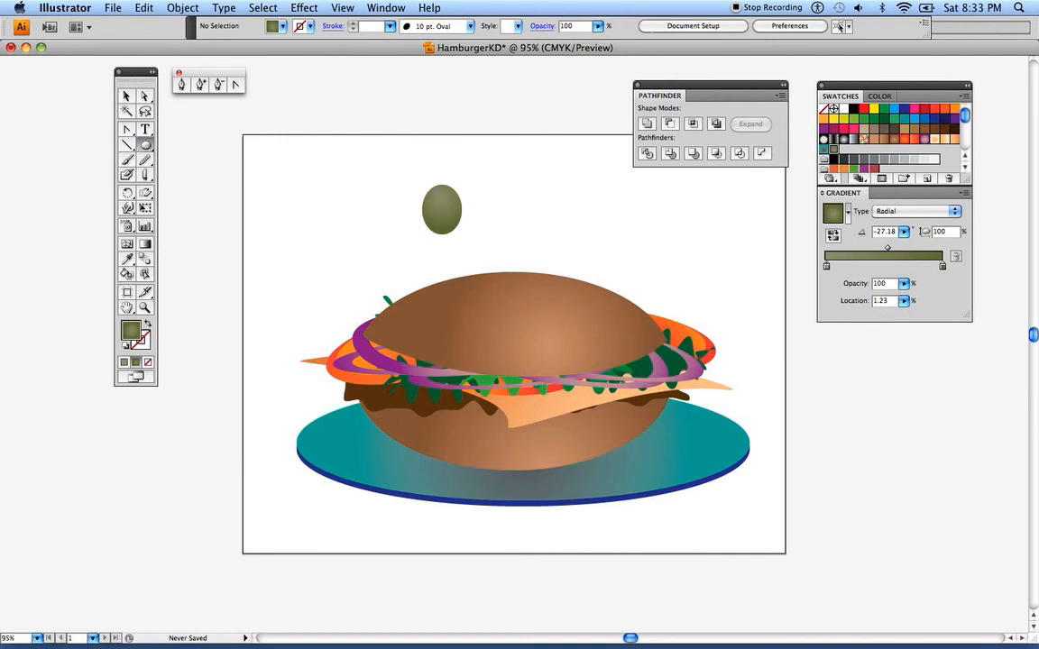
left_click_drag(437, 188, 445, 196)
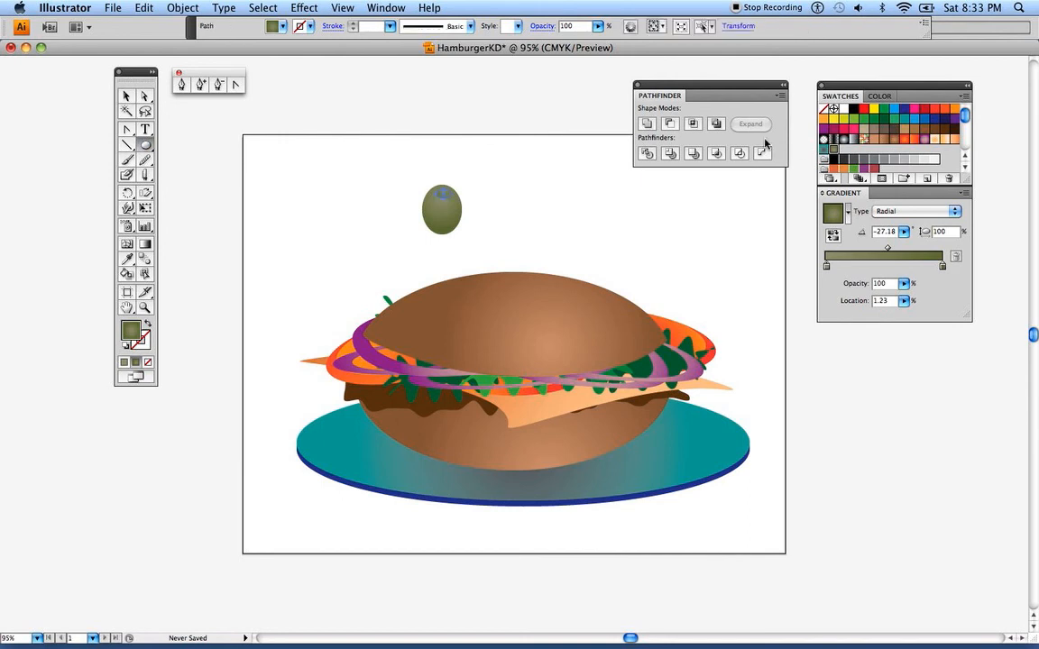
left_click(935, 109)
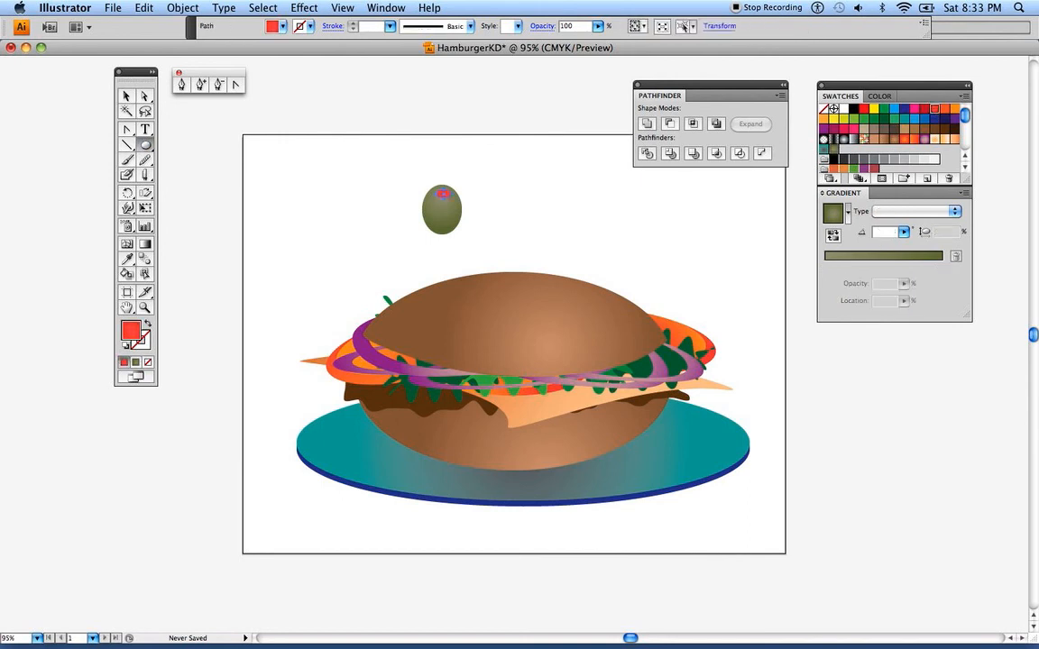
left_click(126, 96)
left_click(285, 131)
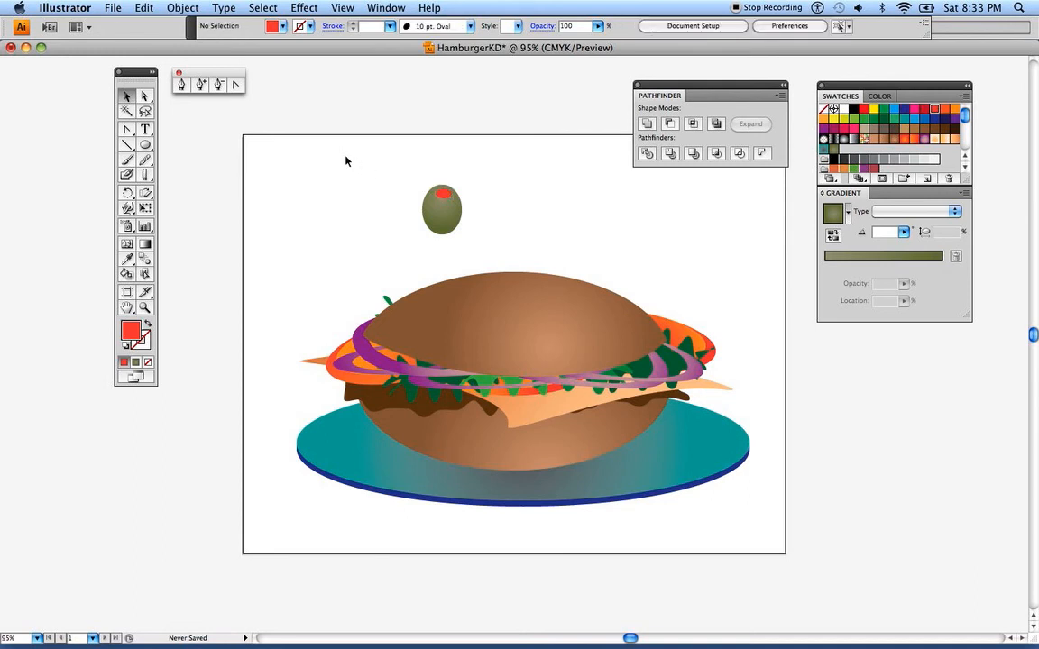
left_click(442, 193)
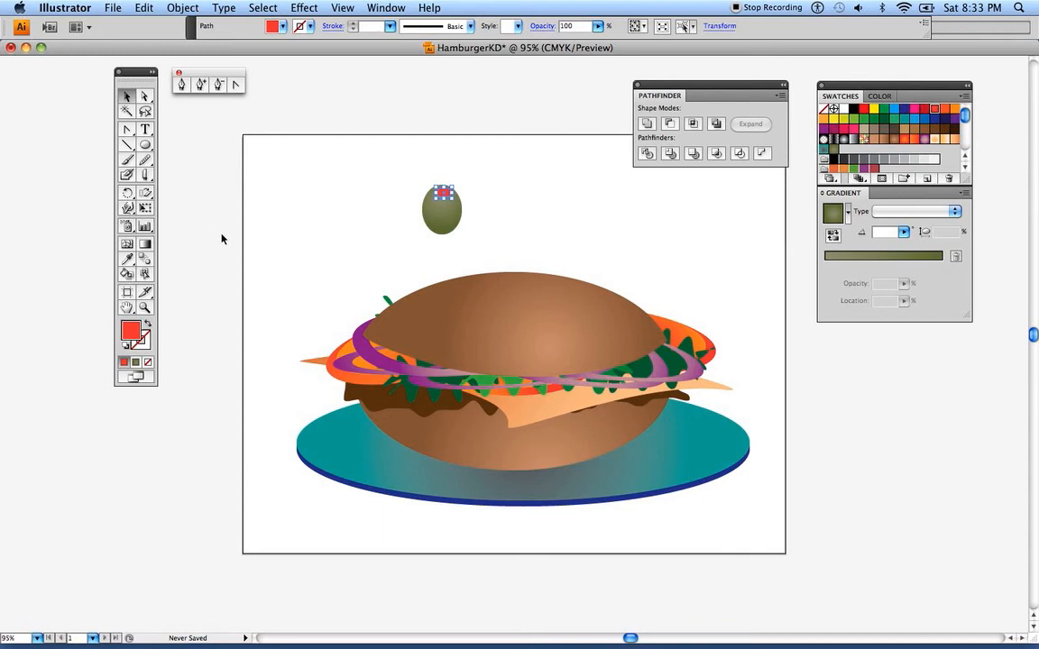
left_click(332, 223)
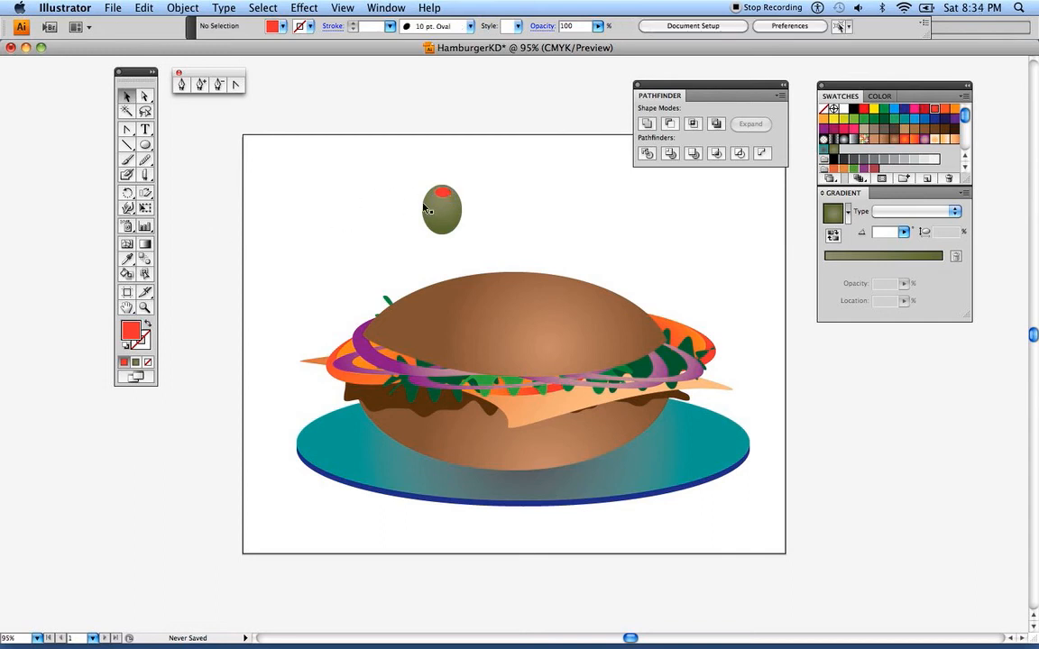
Group the olive with its red pimento
left_click_drag(408, 178, 468, 239)
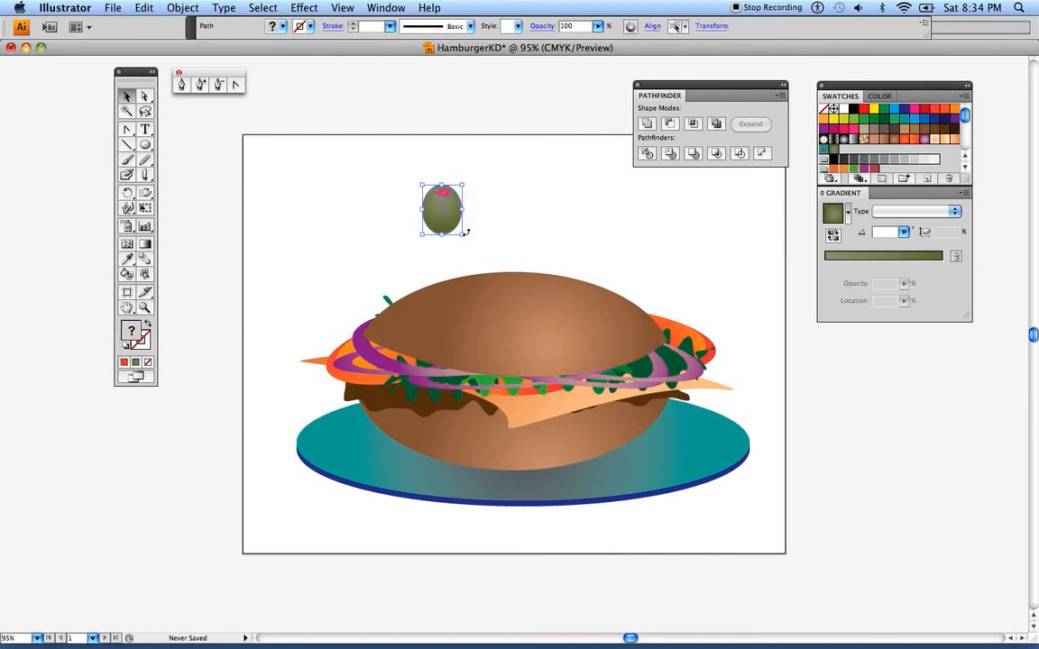
left_click(185, 9)
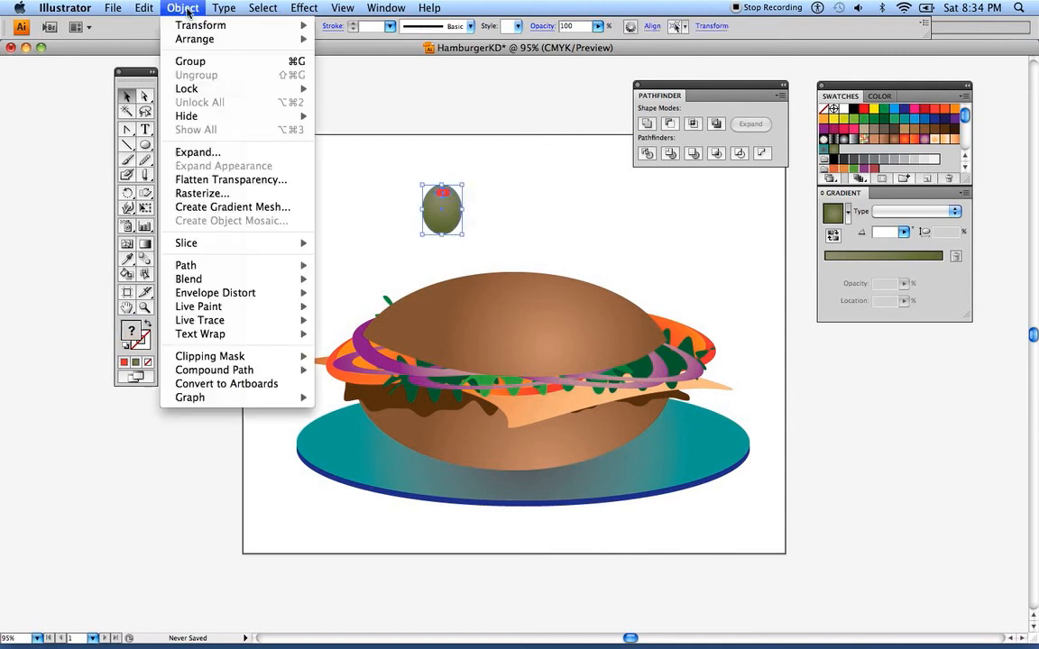
left_click(203, 63)
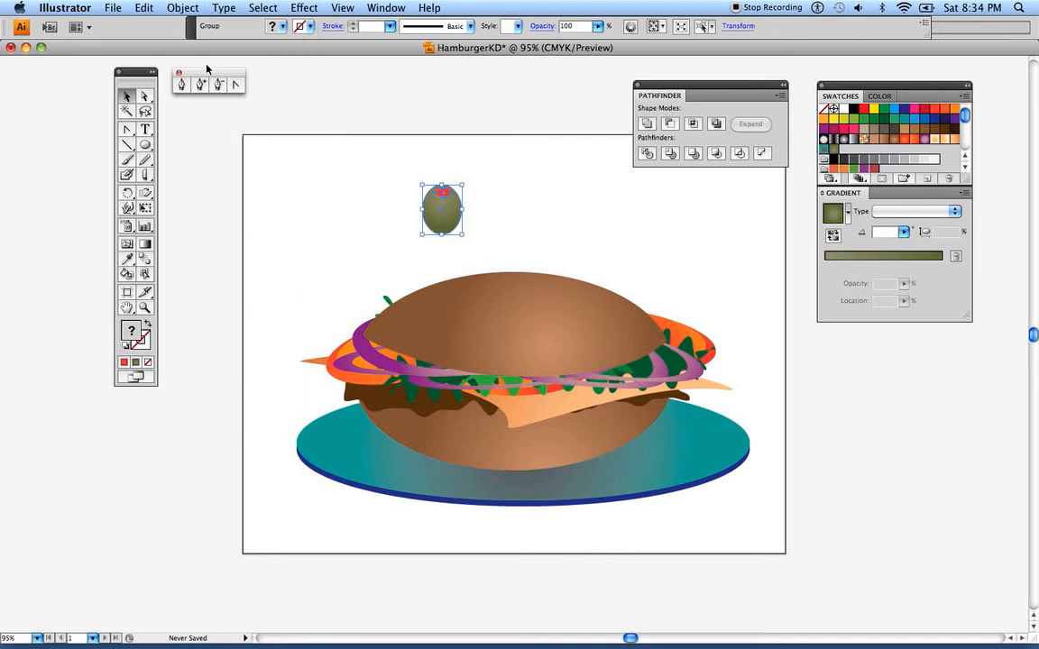
Duplicate the olive group, tilt the copy slightly clockwise and place it overlapping the original's lower right side
left_click_drag(432, 216, 476, 218)
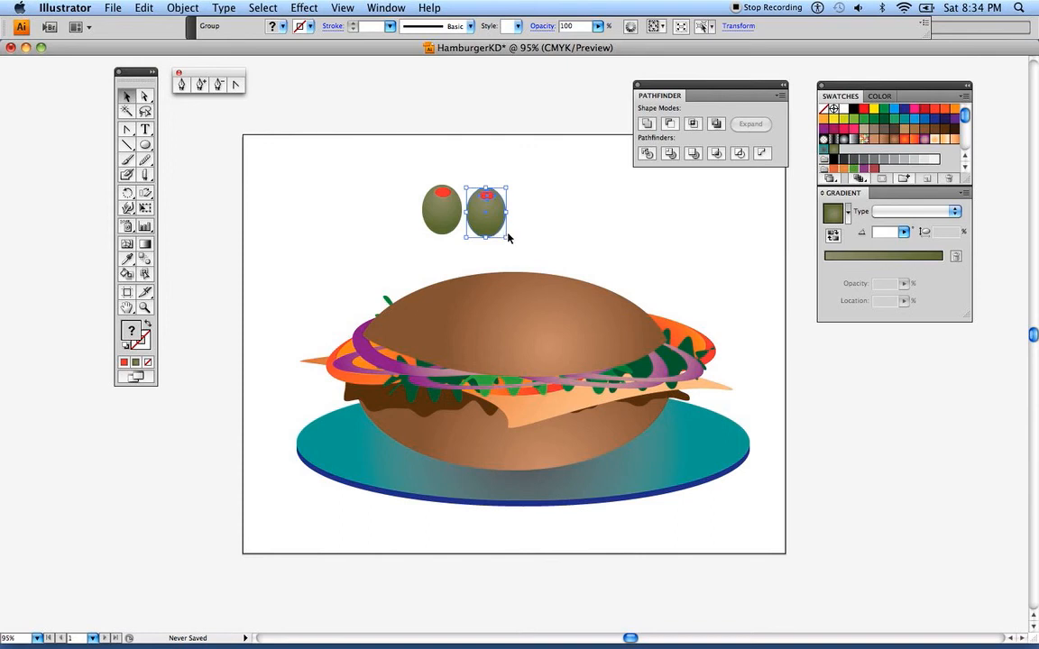
left_click_drag(506, 232, 495, 237)
left_click_drag(477, 181, 454, 224)
left_click(375, 223)
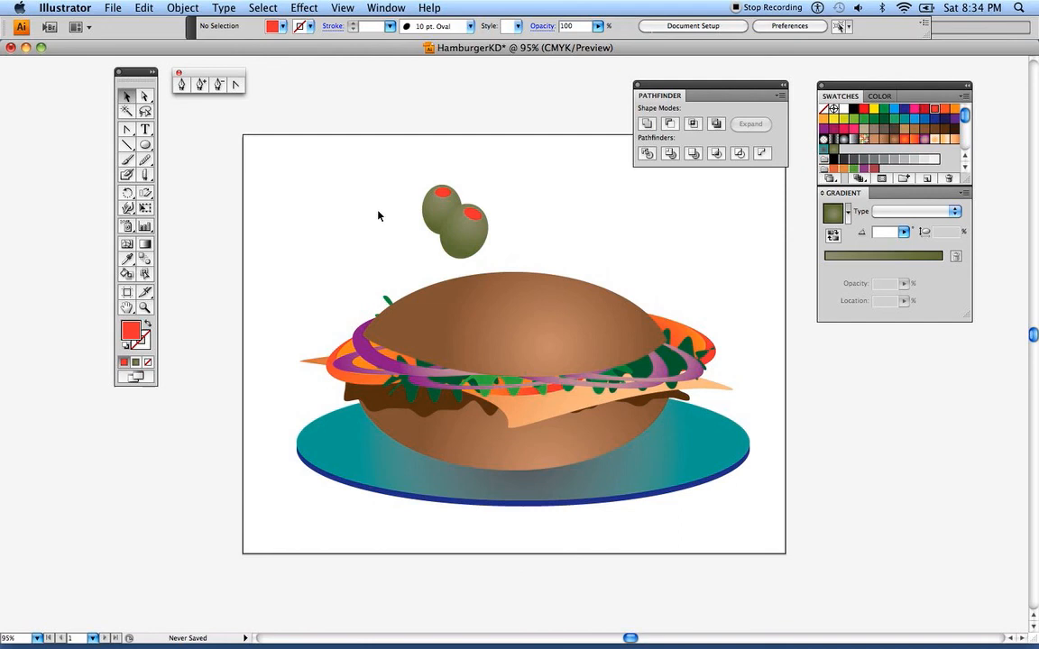
Shift the original olive slightly up and over the tilted one, and move both olives onto the center of the top bun
left_click(433, 205)
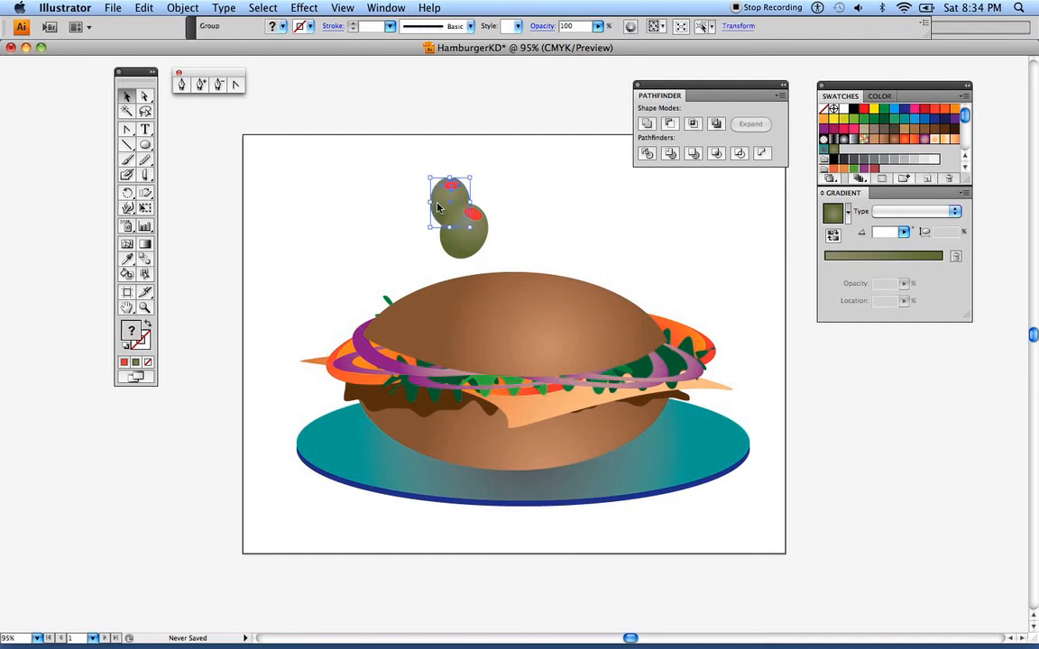
left_click(360, 209)
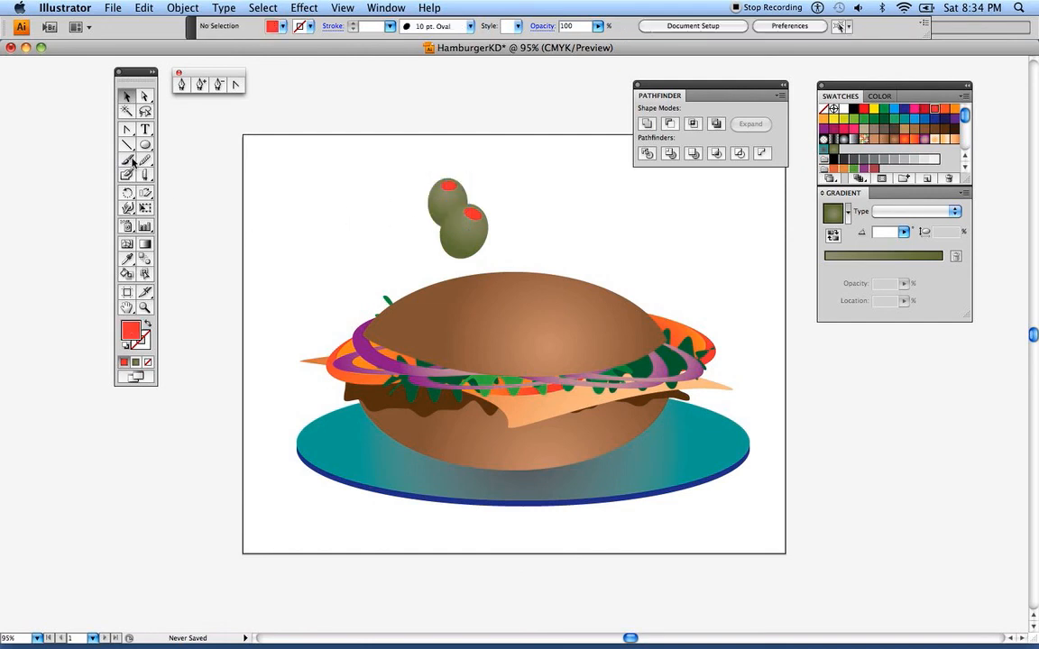
left_click_drag(399, 153, 495, 245)
left_click_drag(418, 220, 503, 308)
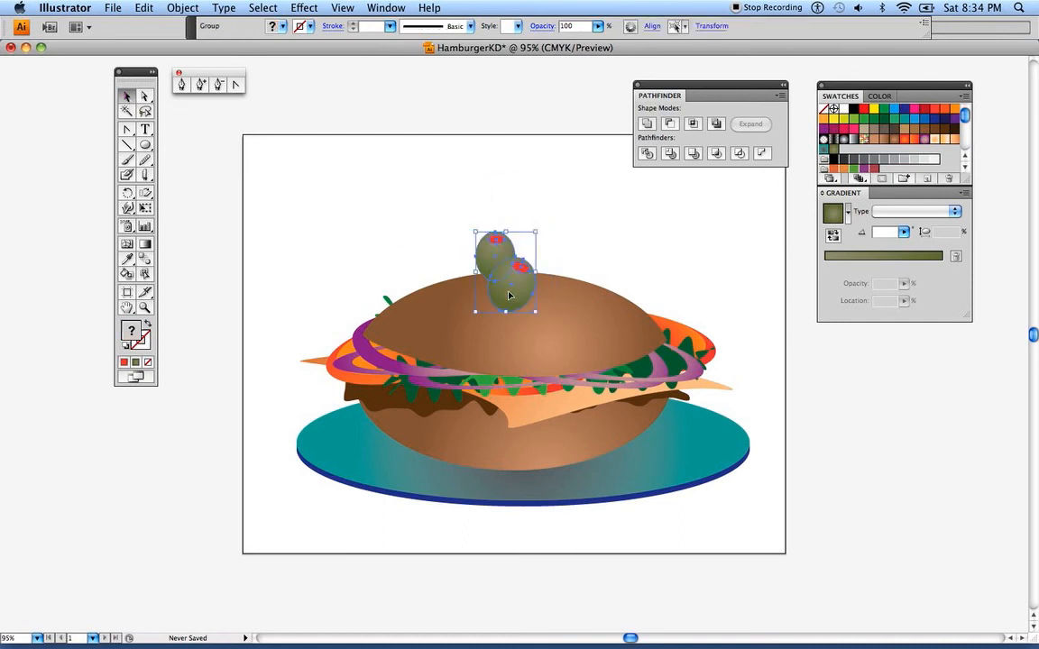
left_click(411, 222)
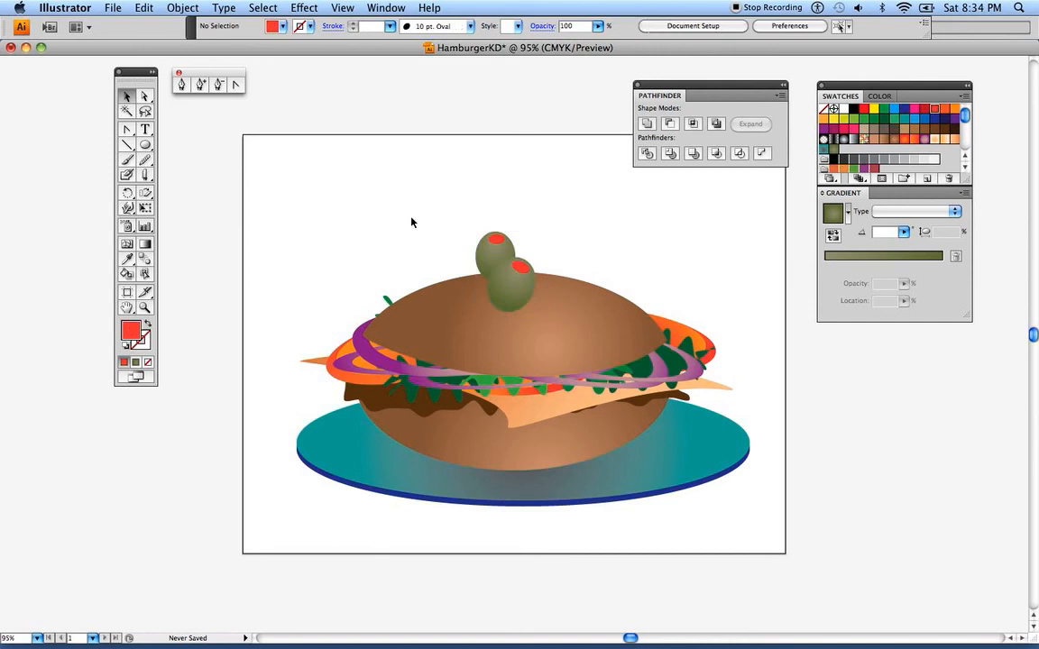
Draw a thin, tall red toothpick with the Pen tool and move it upright over the two olives
left_click(181, 85)
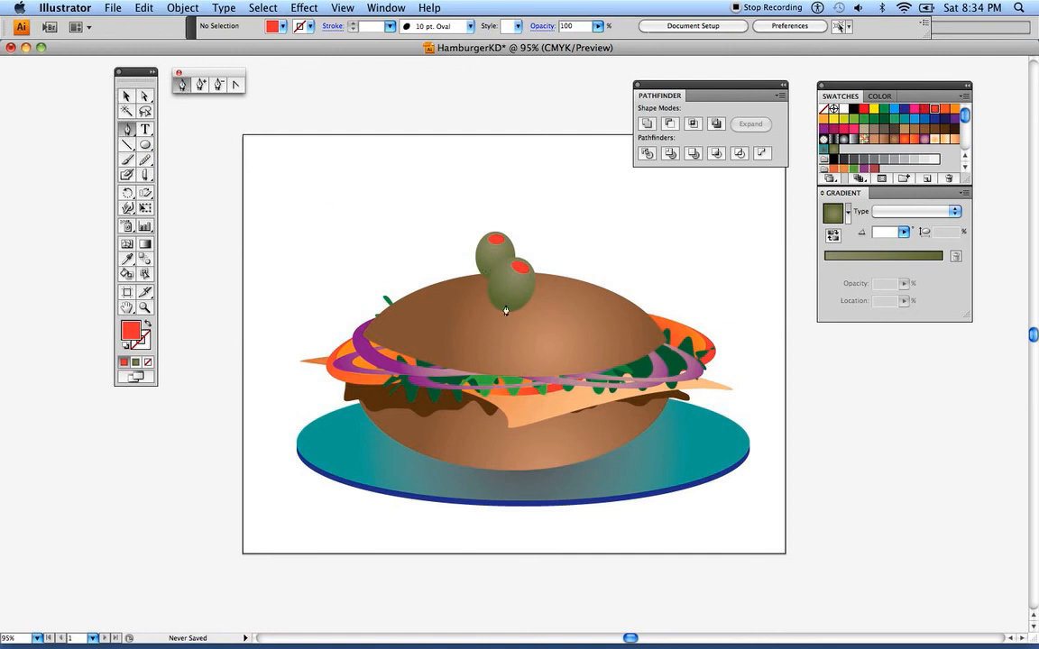
left_click(388, 263)
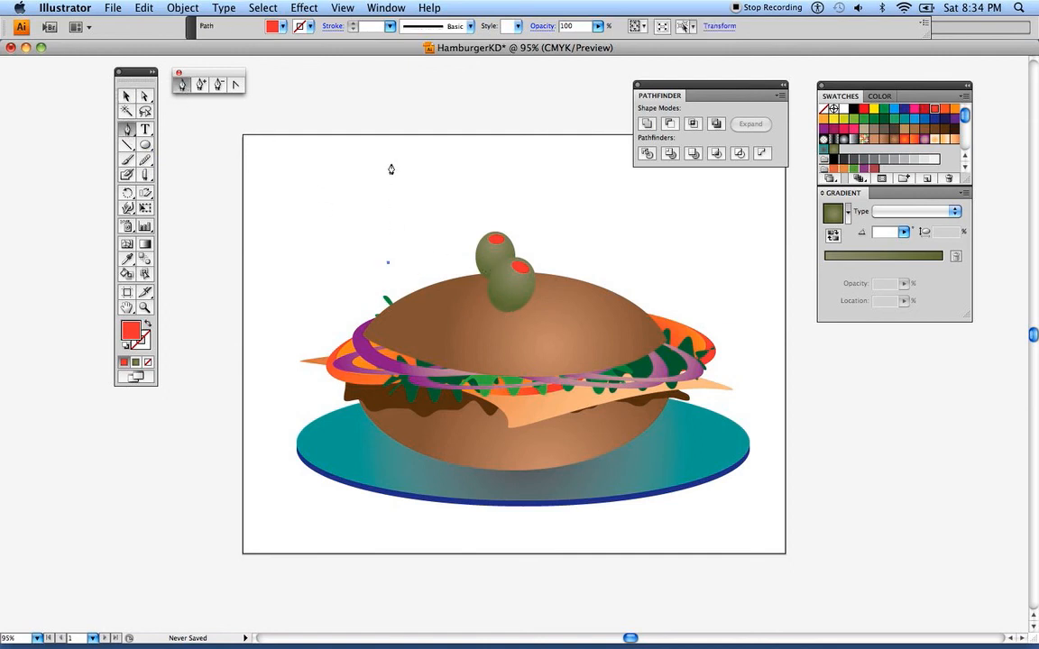
left_click(387, 105)
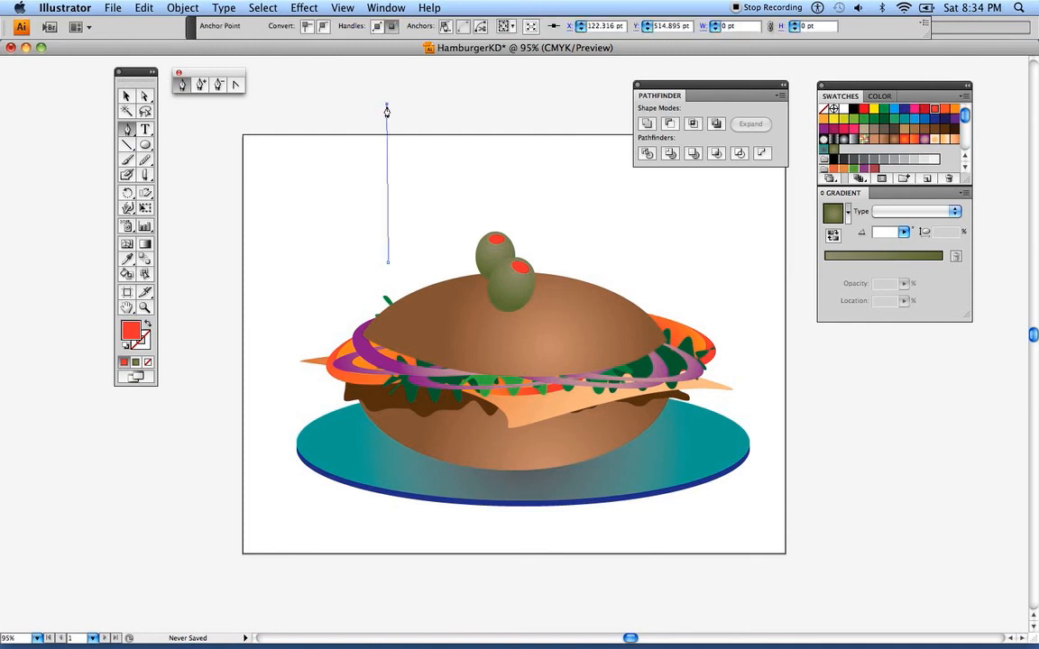
left_click(389, 265)
left_click(127, 96)
left_click(223, 115)
left_click_drag(394, 232, 510, 282)
left_click(433, 239)
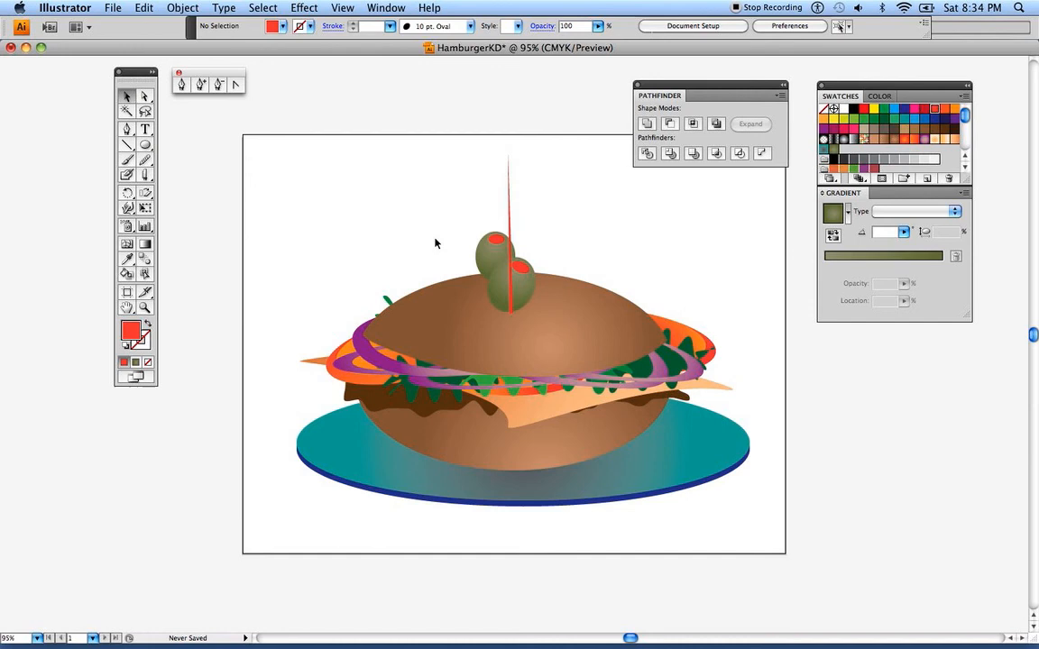
Bring the lower olive in front of the toothpick and nudge it up so the toothpick's lower end sticks out beneath it
left_click(497, 285)
left_click(183, 8)
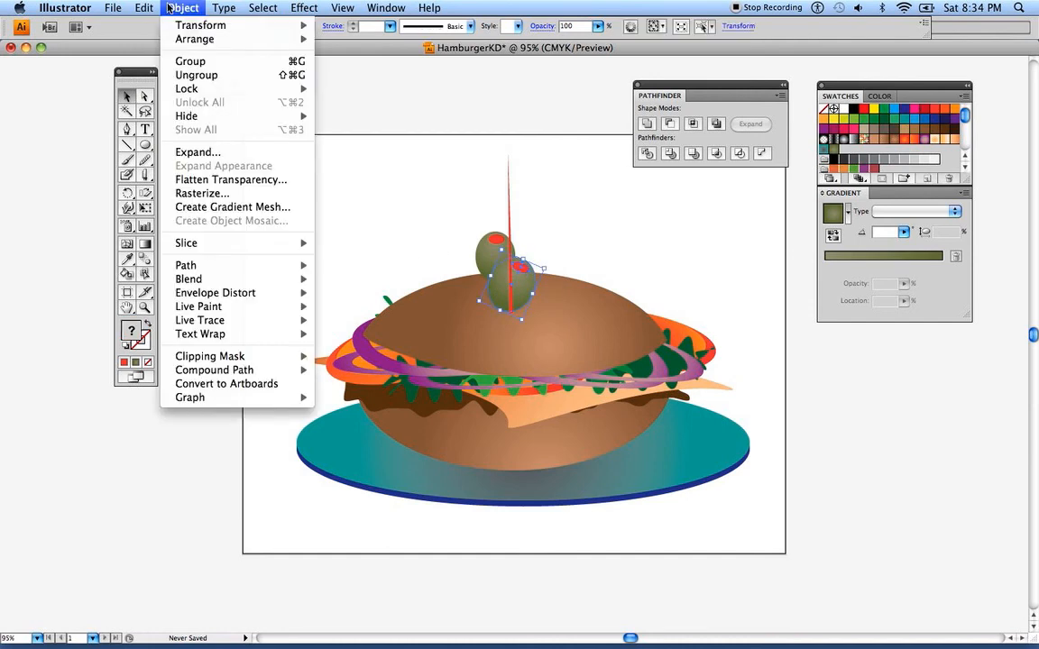
mouse_move(171, 40)
left_click(364, 39)
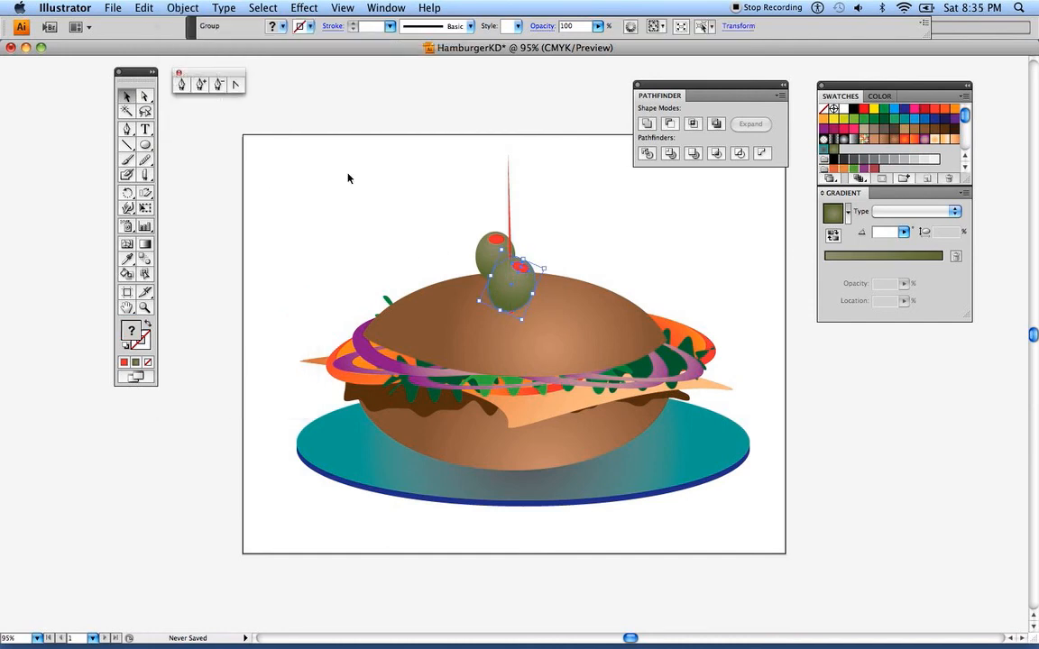
left_click(346, 178)
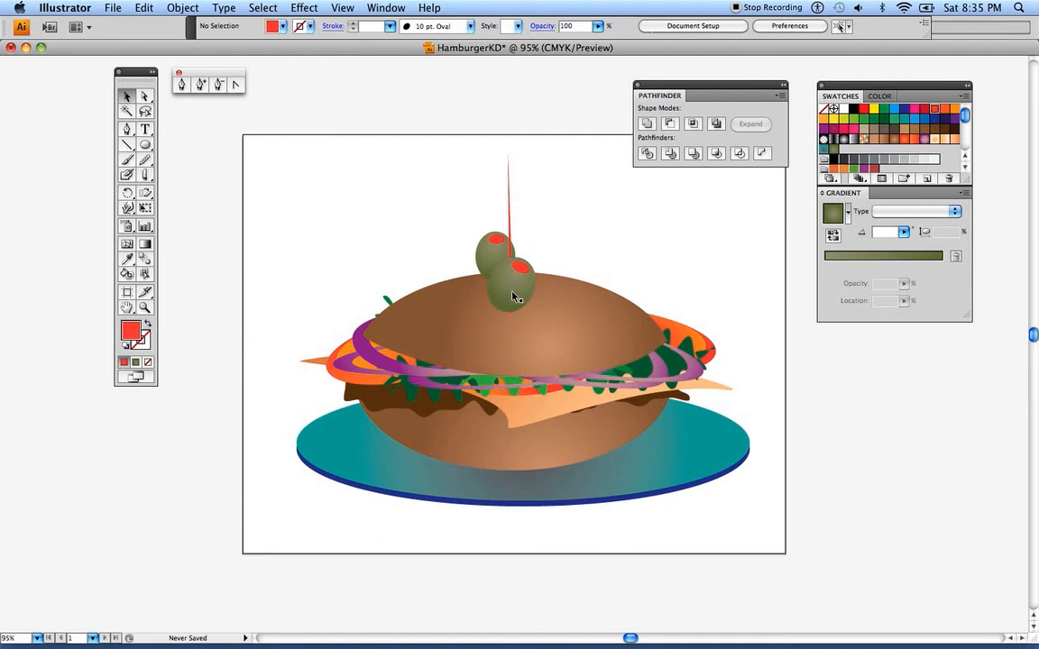
left_click_drag(510, 288, 509, 282)
left_click(446, 225)
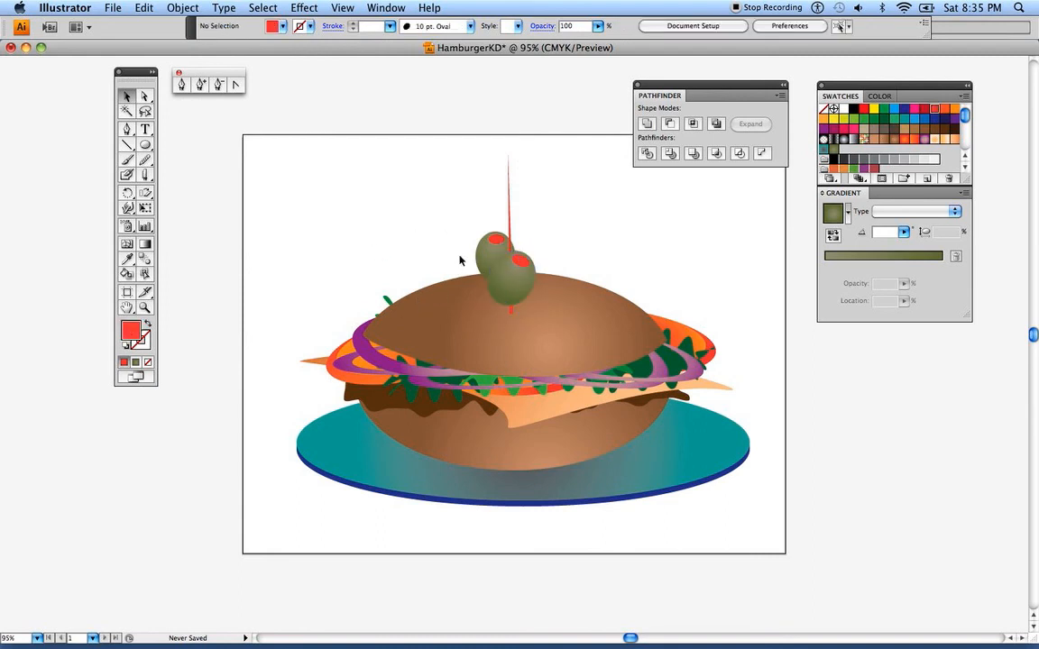
Move the other olive up onto the toothpick above the lower olive and bring it to the front
left_click_drag(489, 235, 501, 219)
left_click(182, 7)
mouse_move(265, 40)
left_click(362, 39)
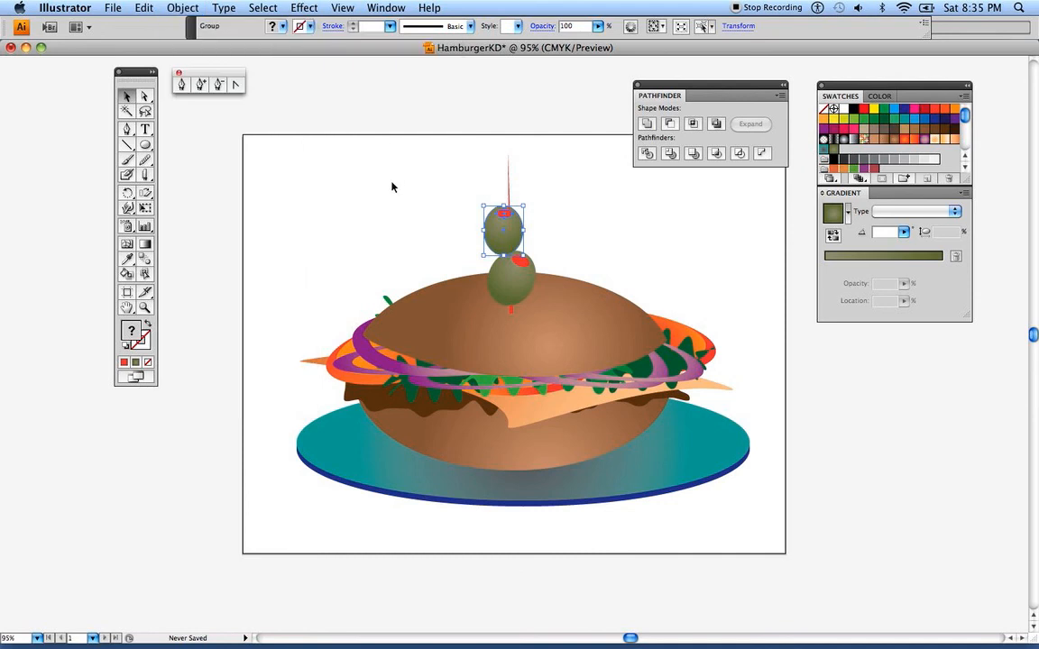
left_click(398, 174)
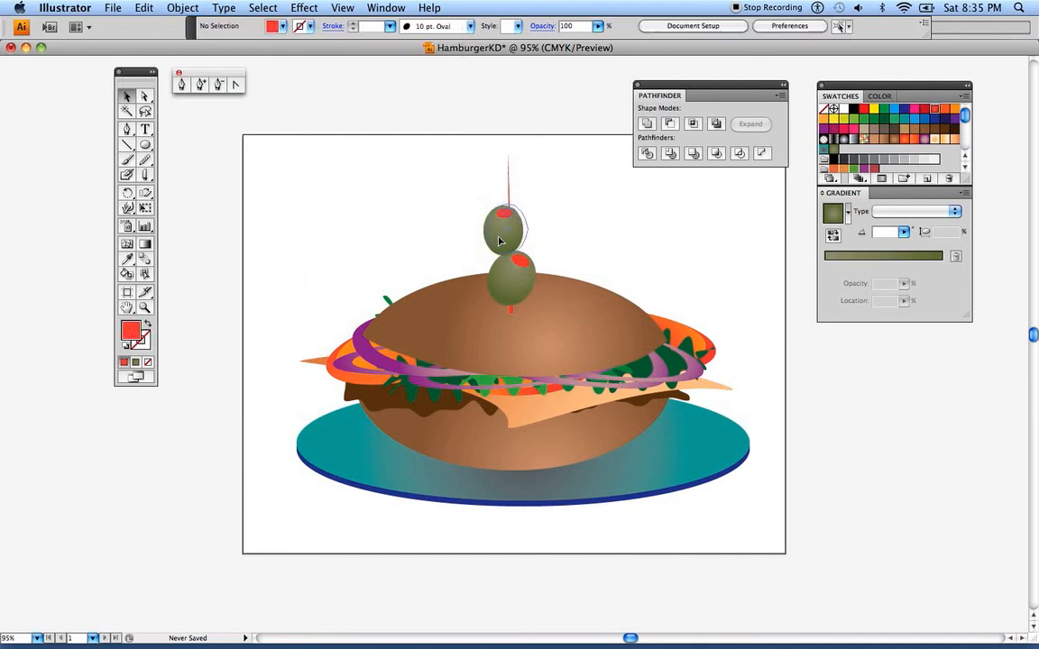
Align the upper olive with the toothpick and tilt it counterclockwise so it rests on the lower olive
left_click_drag(497, 243, 500, 246)
left_click(425, 196)
left_click(506, 237)
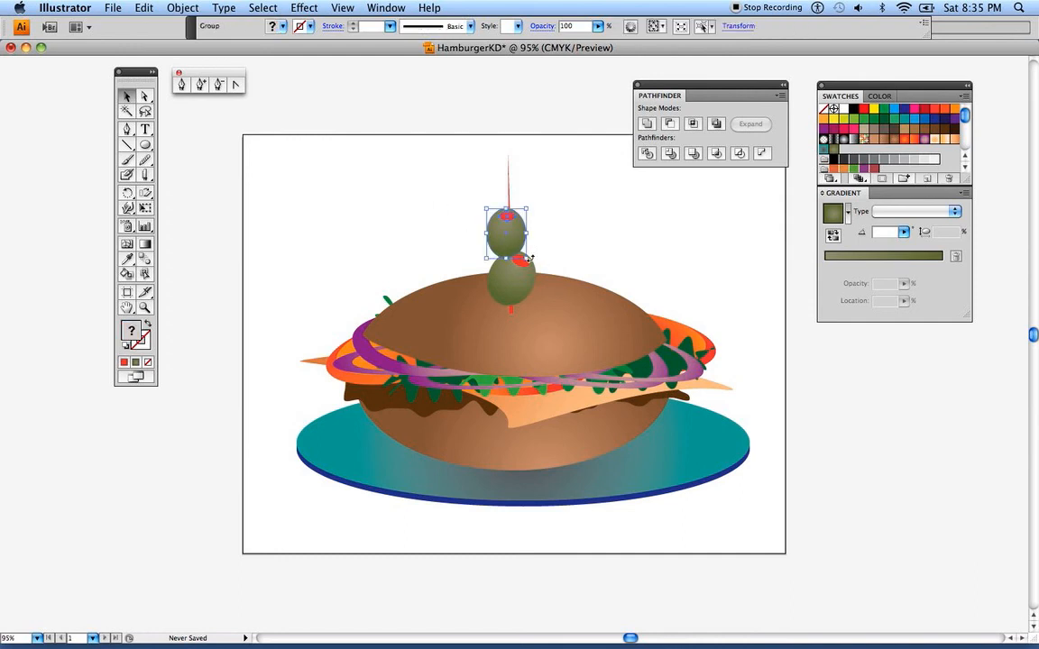
left_click_drag(527, 259, 496, 255)
left_click(424, 210)
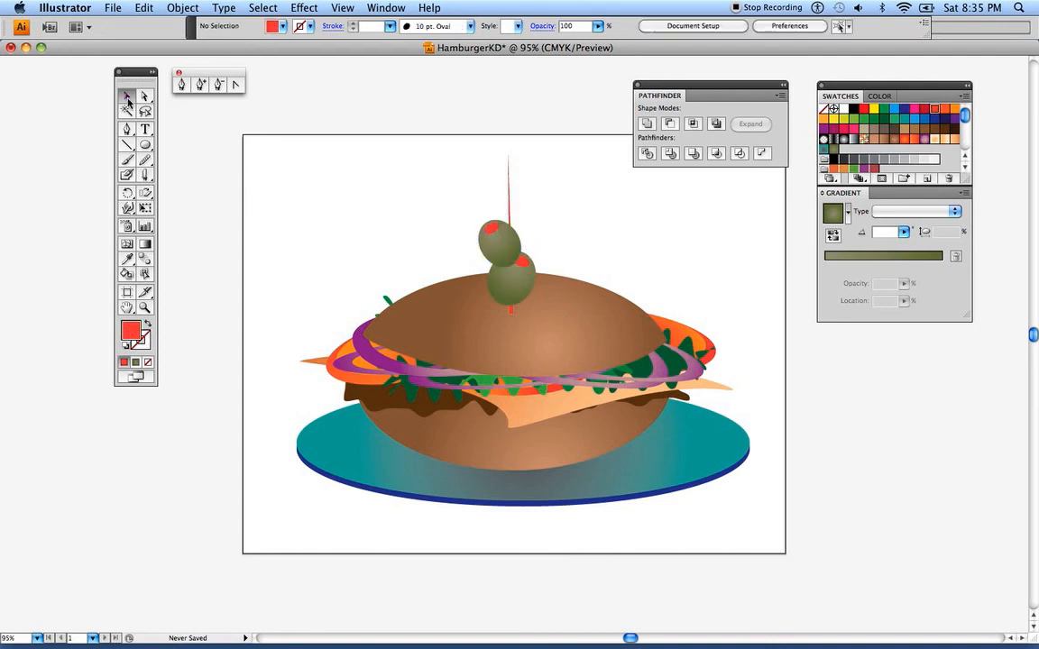
Cut the toothpick just above the upper olive and move the cut-off upper piece aside to the upper left
left_click(509, 185)
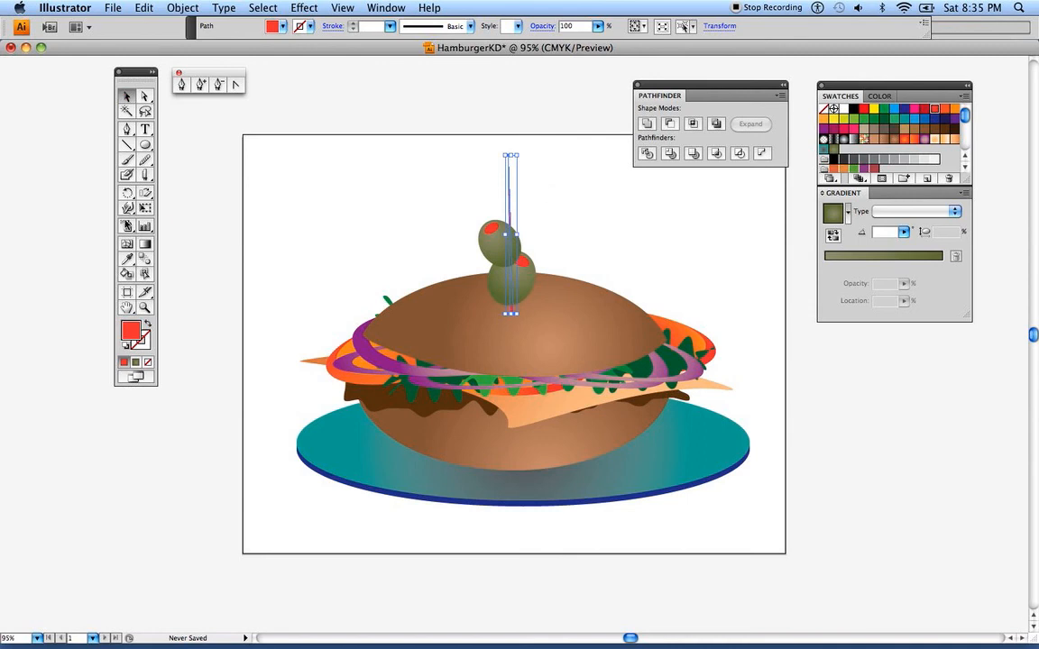
left_click(146, 177)
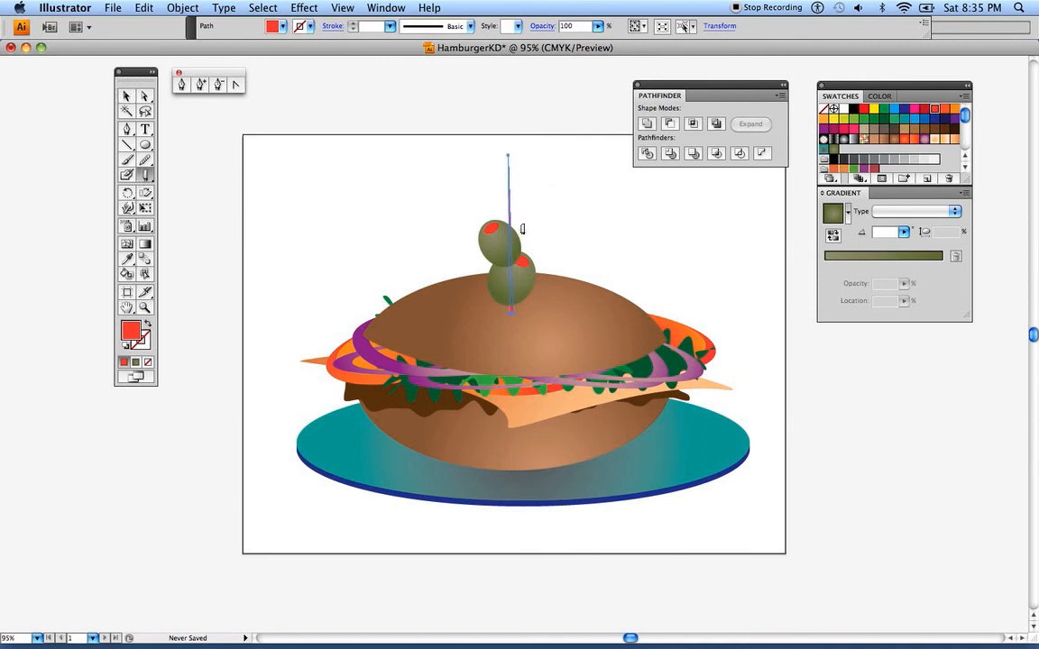
left_click(127, 96)
left_click(228, 122)
left_click(508, 203)
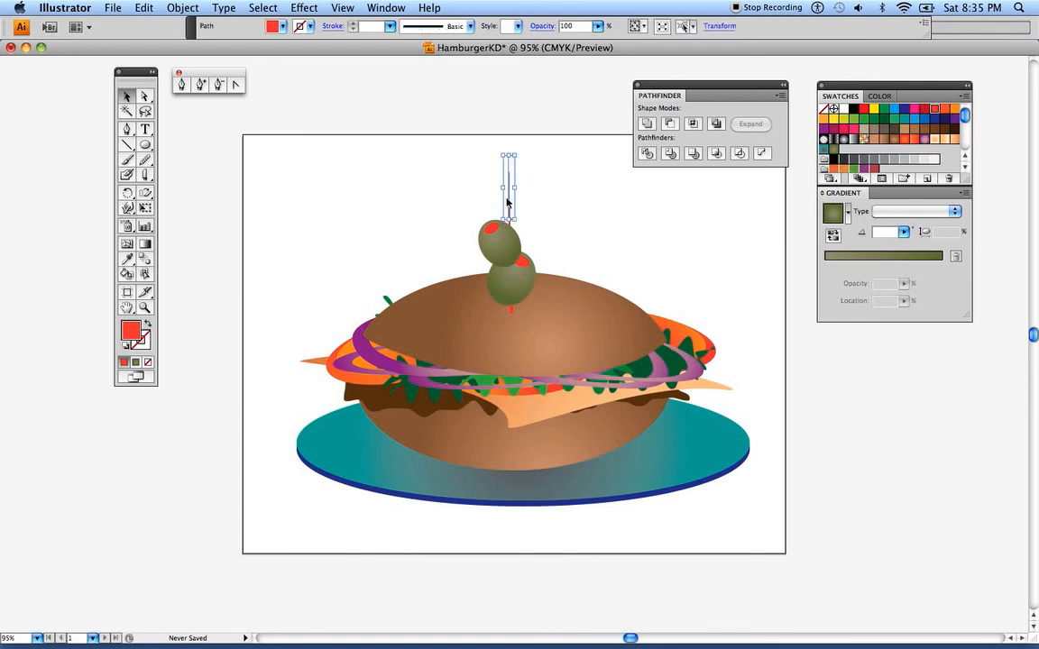
left_click_drag(510, 211, 464, 169)
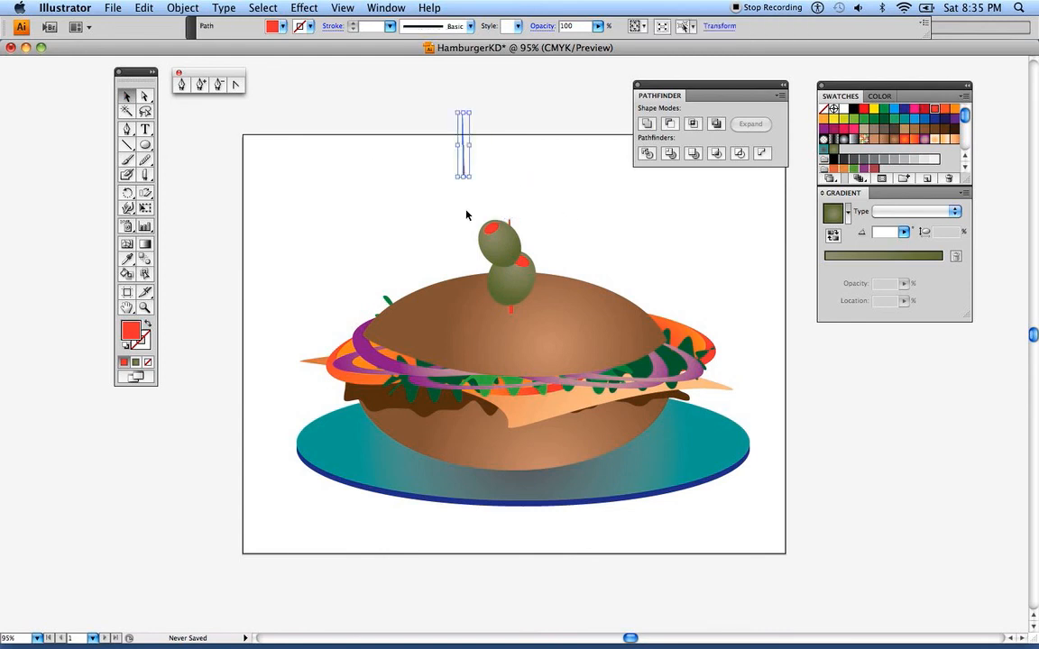
Raise the upper olive above the lower one and reposition the cut toothpick piece in front of it, with its lower end overlapping the olive
left_click_drag(507, 246, 509, 231)
left_click(411, 198)
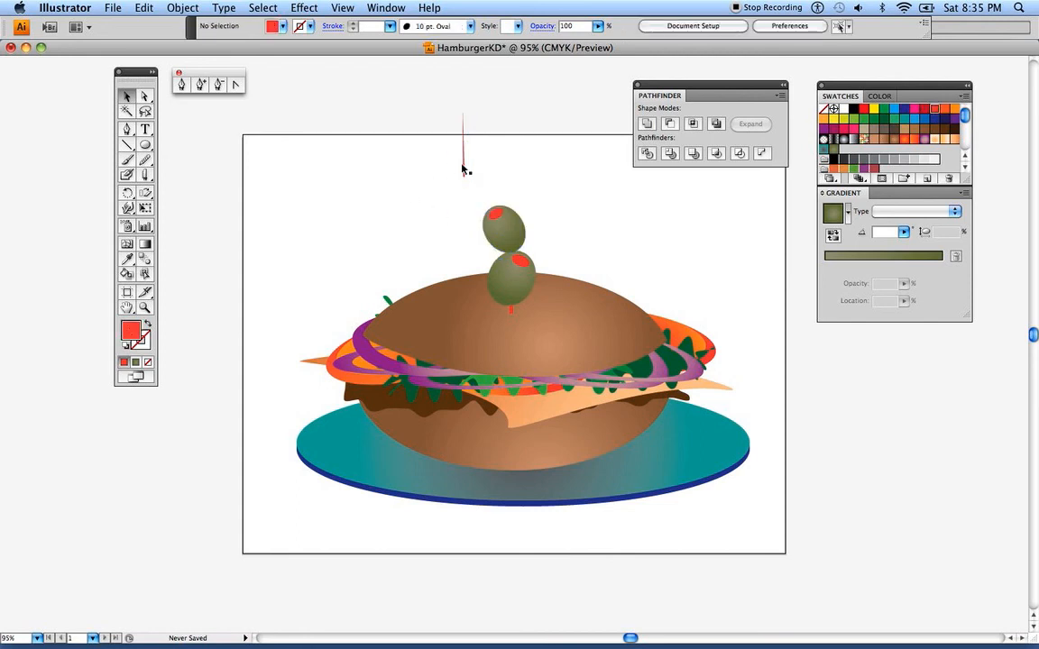
left_click_drag(466, 174, 511, 218)
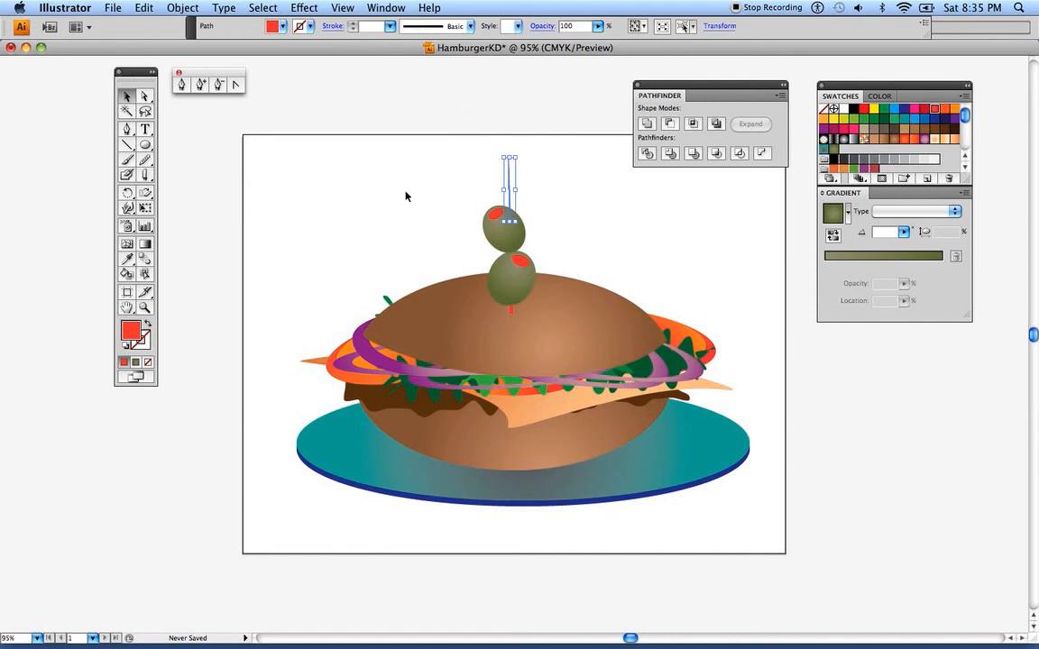
left_click(182, 7)
mouse_move(234, 39)
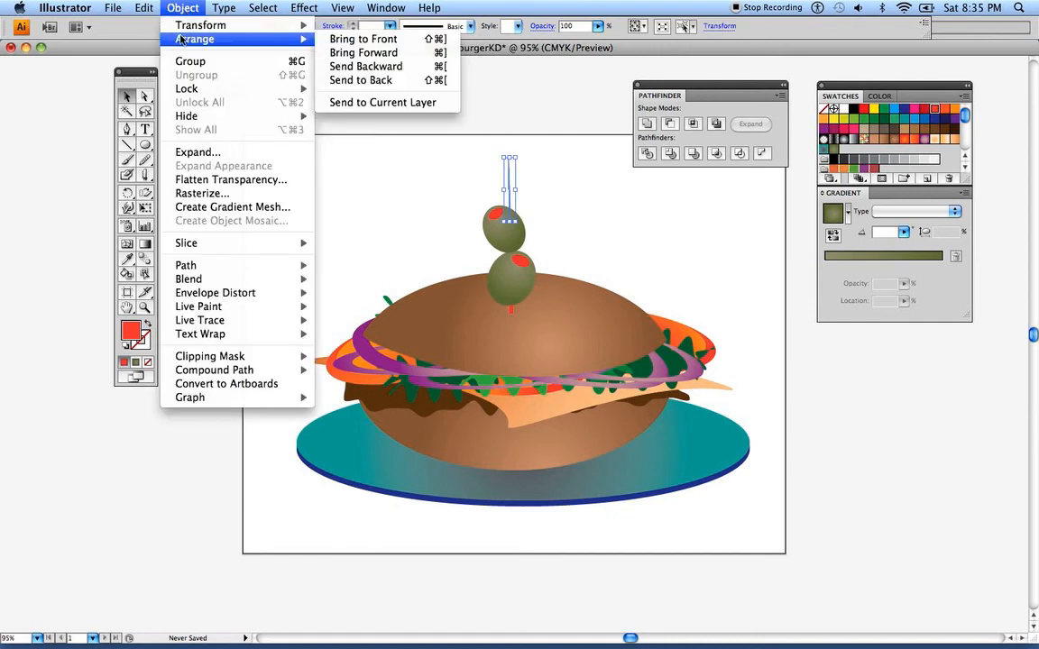
left_click(362, 39)
left_click(370, 191)
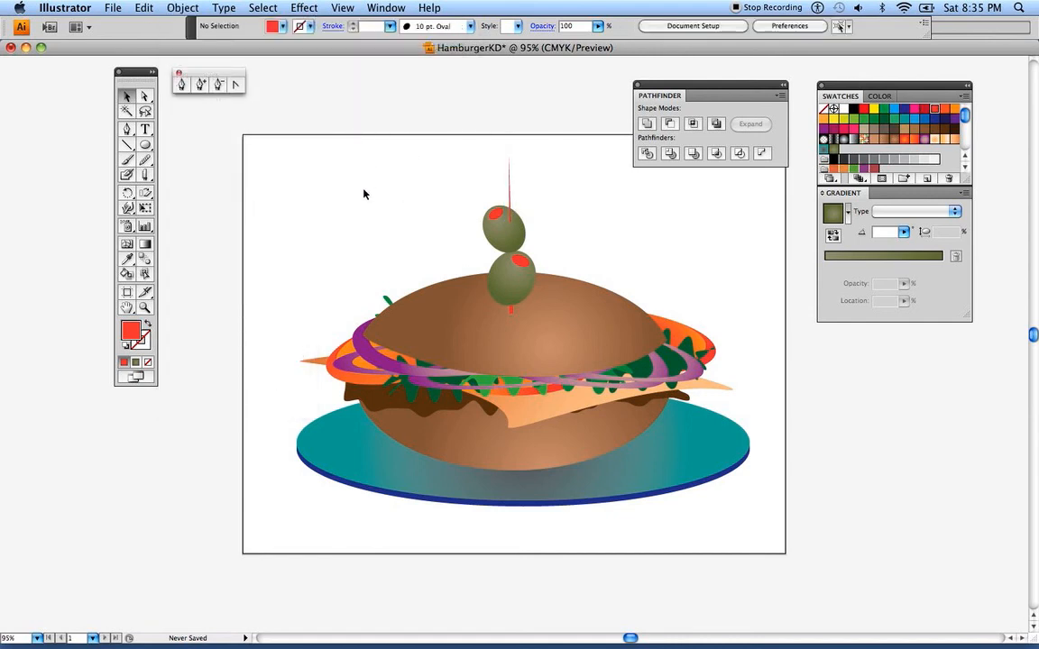
Fill the upper toothpick piece above the olives with the dark grey-brown swatch
left_click(510, 203)
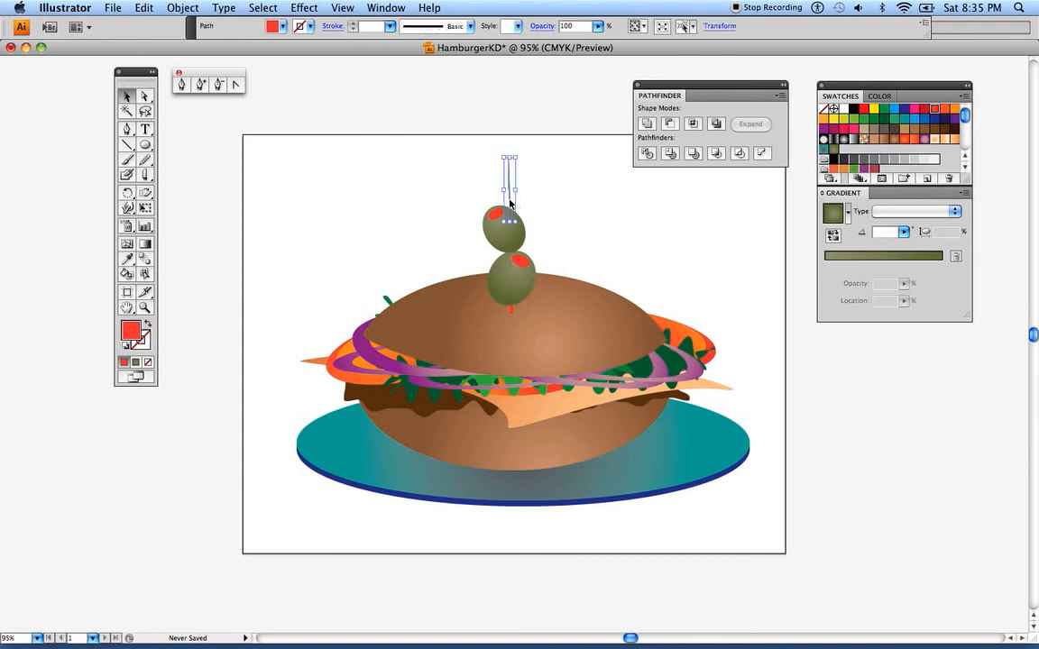
left_click(377, 222)
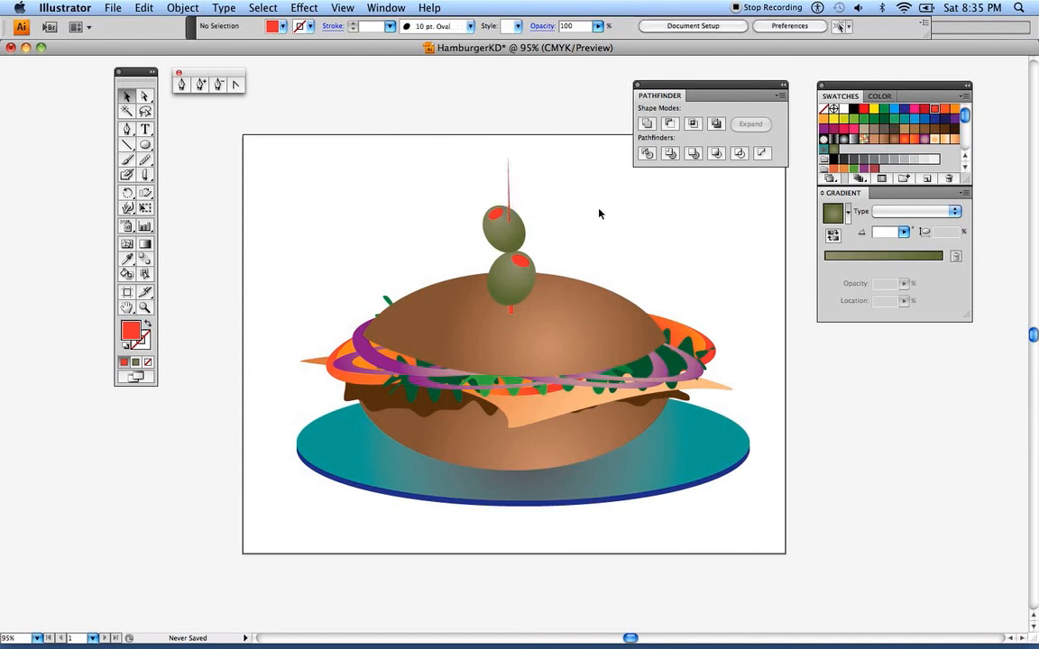
left_click(507, 180)
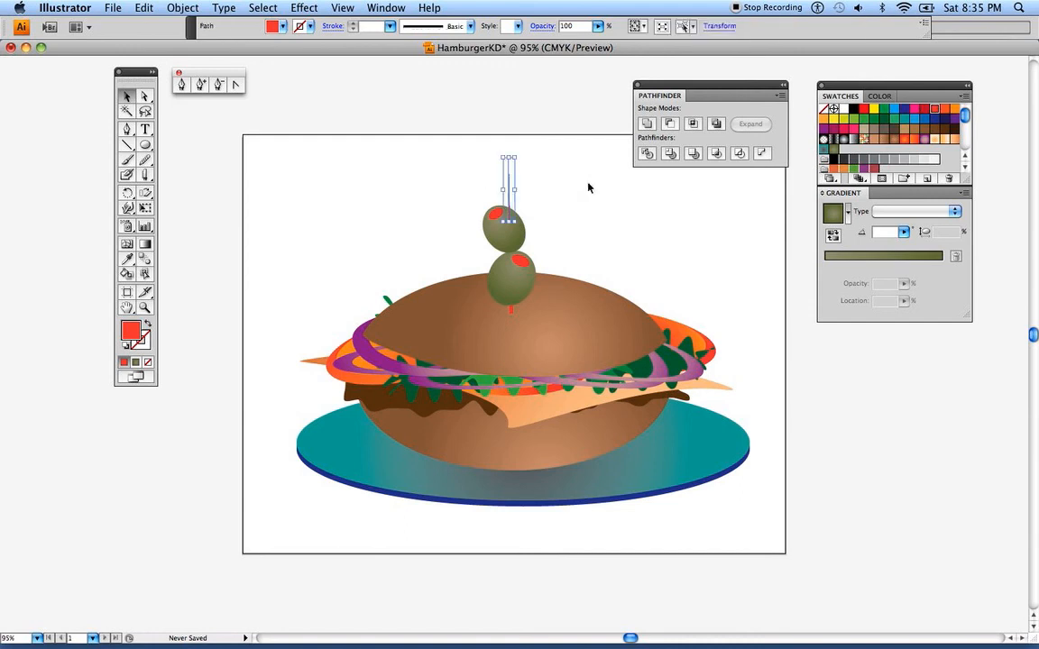
left_click(923, 118)
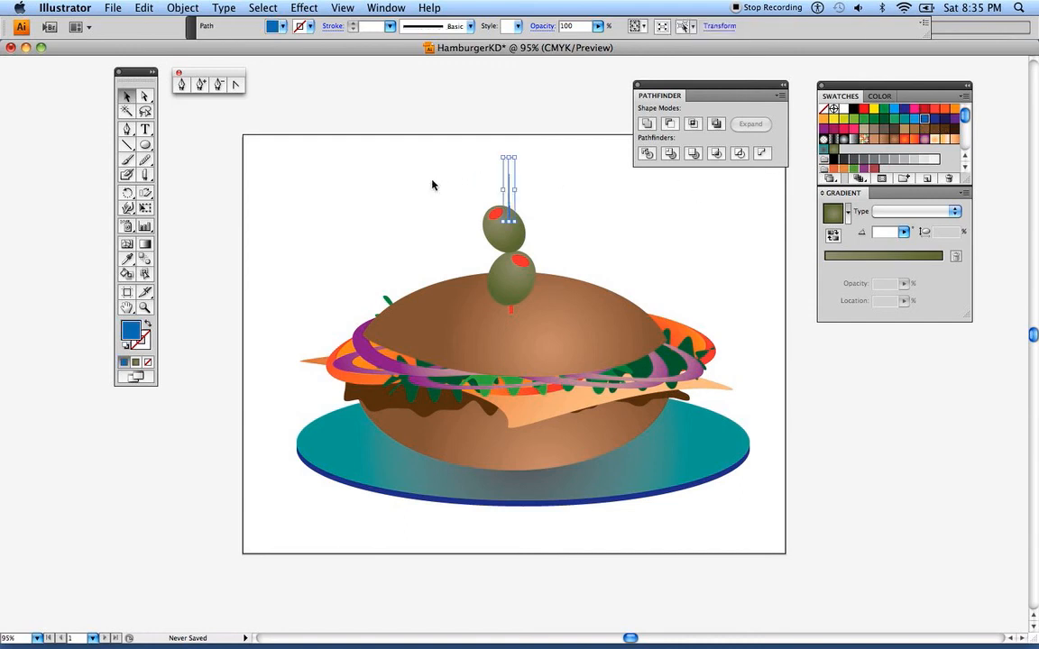
left_click(452, 183)
left_click(507, 212)
left_click(893, 129)
left_click(427, 189)
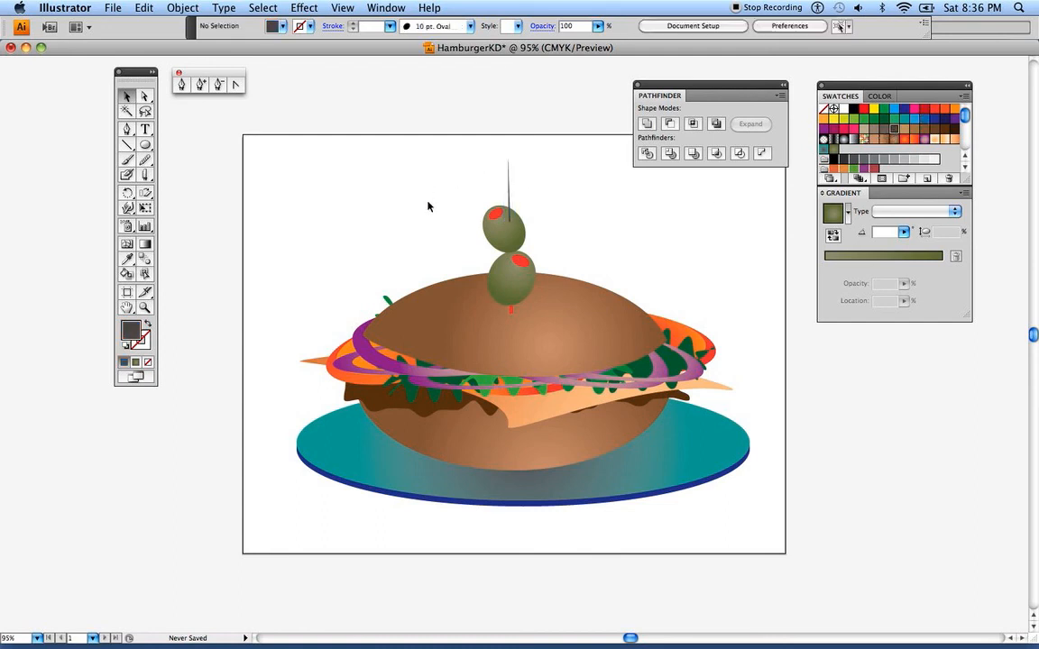
Fill the lower toothpick piece under the bottom olive with the same dark grey-brown swatch
left_click(511, 314)
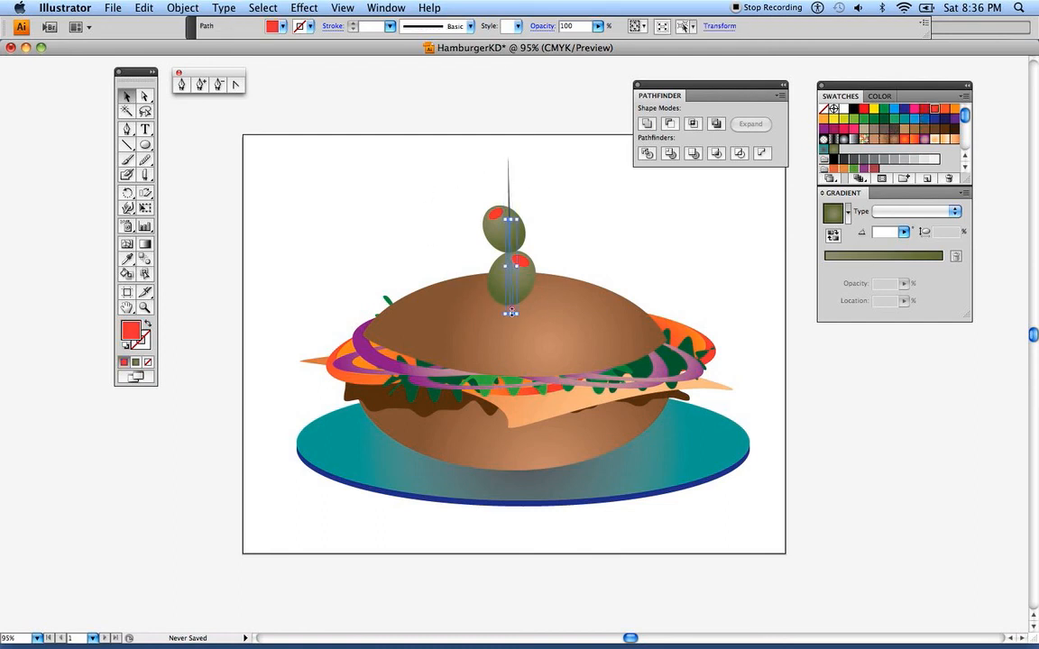
left_click(924, 129)
left_click(934, 129)
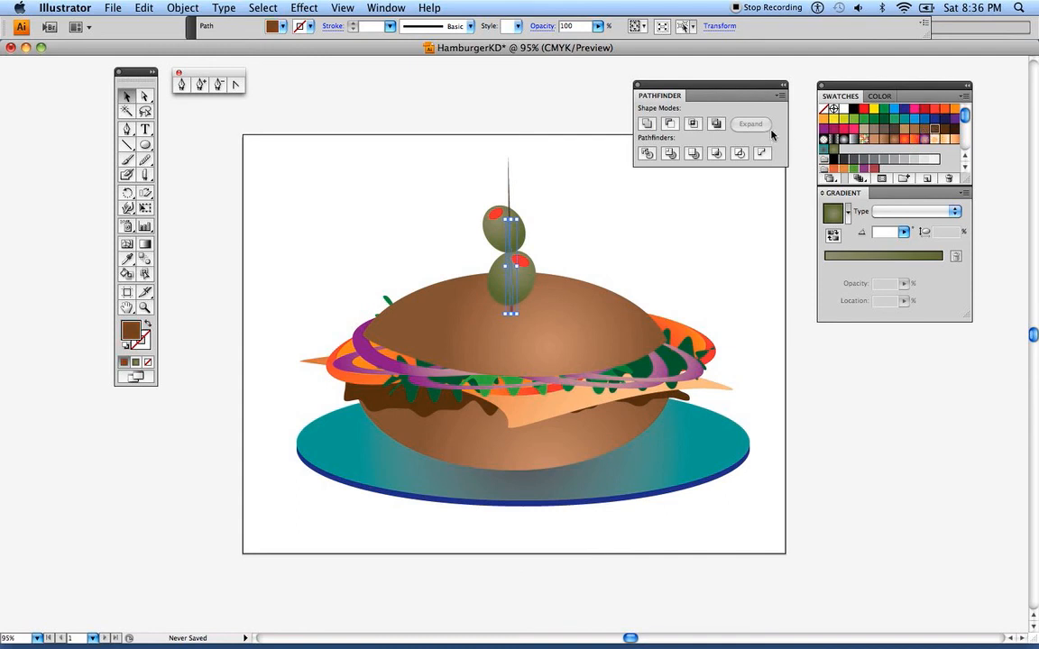
left_click(891, 129)
left_click(621, 144)
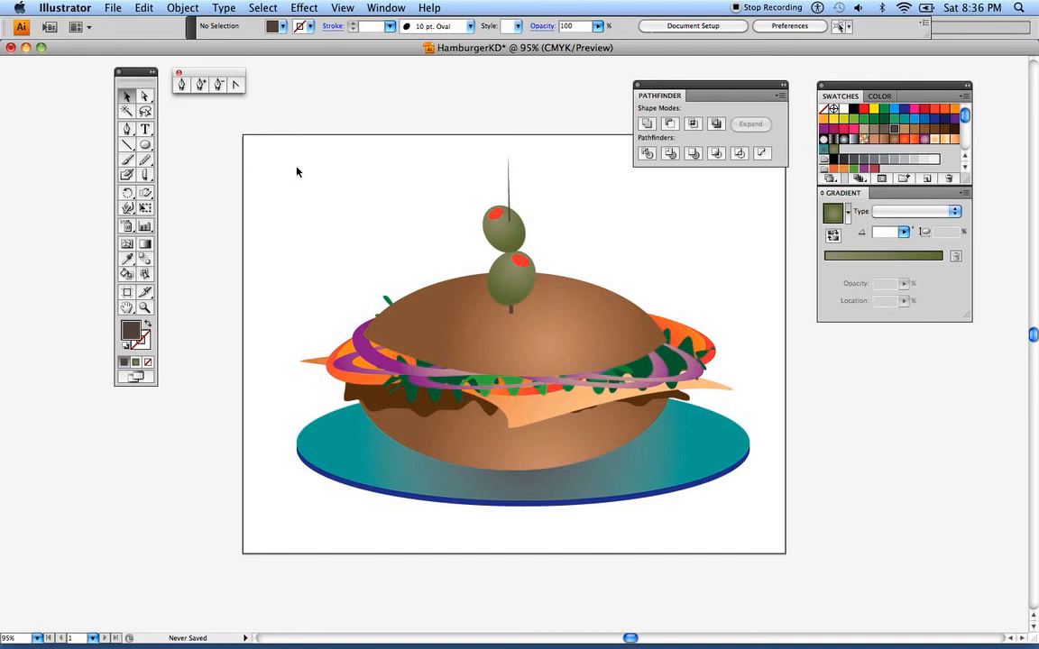
Draw a tiny sesame-seed ellipse in the blank upper-left area of the artboard, fill it with the brown radial gradient, and enlarge it
left_click(144, 145)
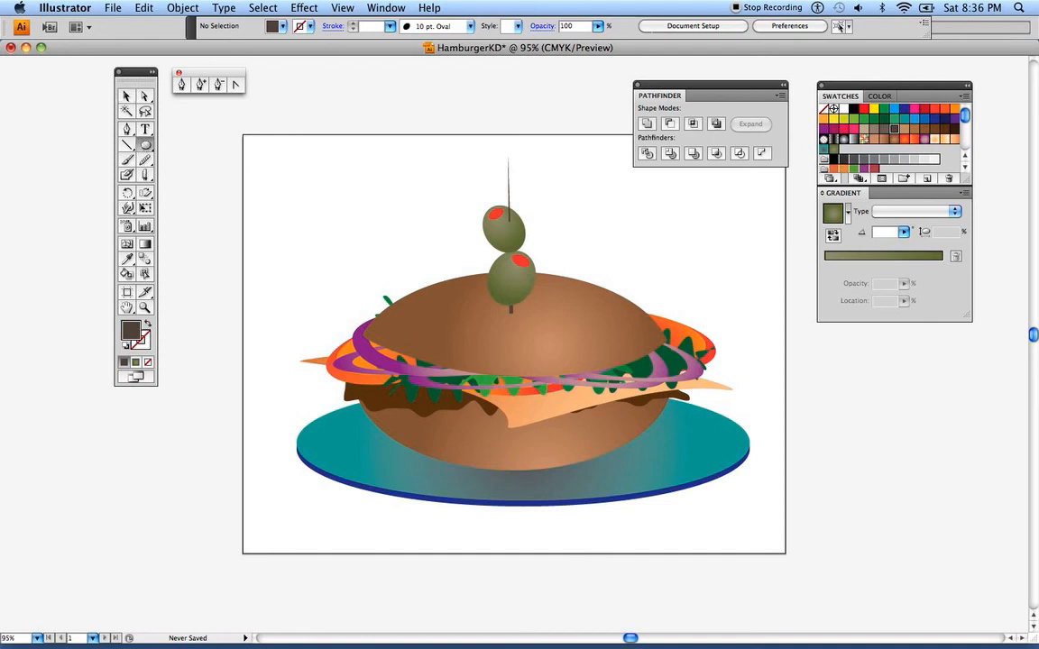
left_click(318, 202)
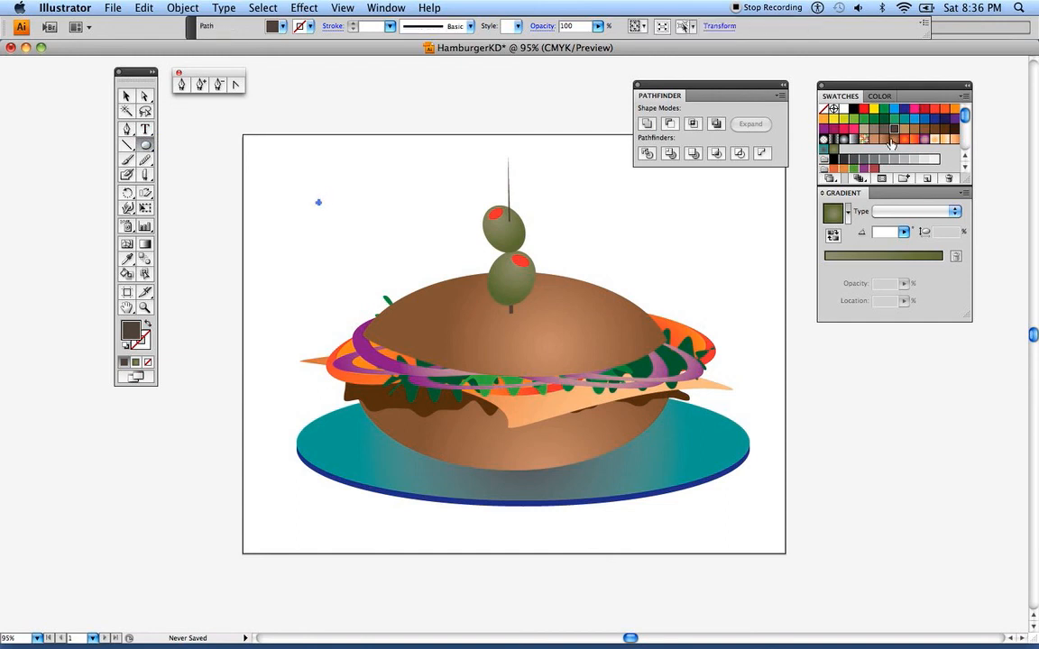
left_click(829, 166)
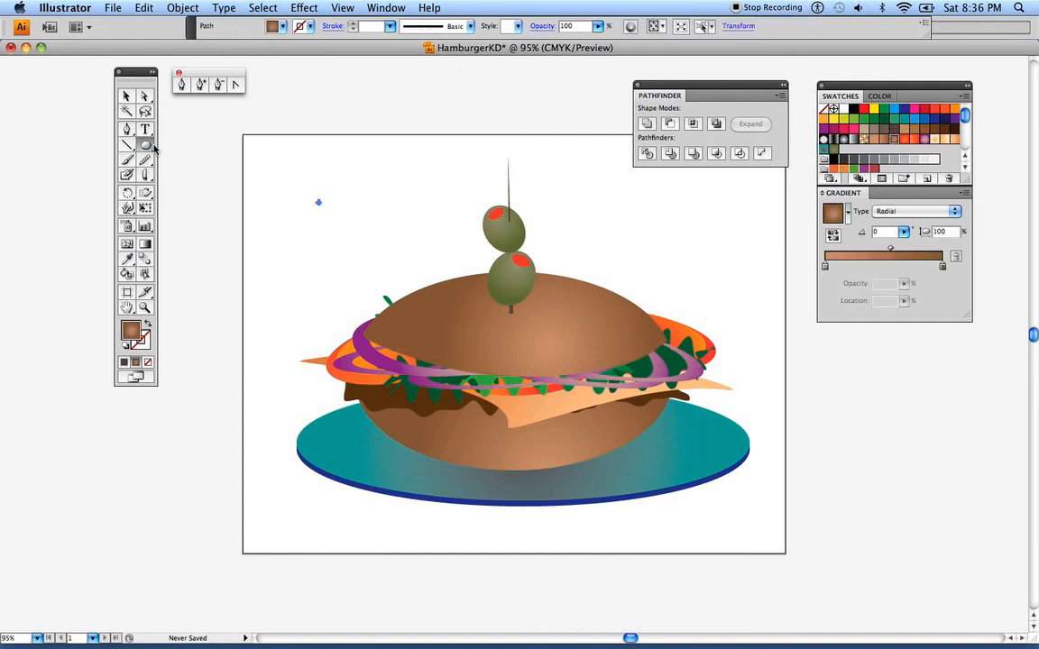
left_click(127, 95)
left_click(288, 189)
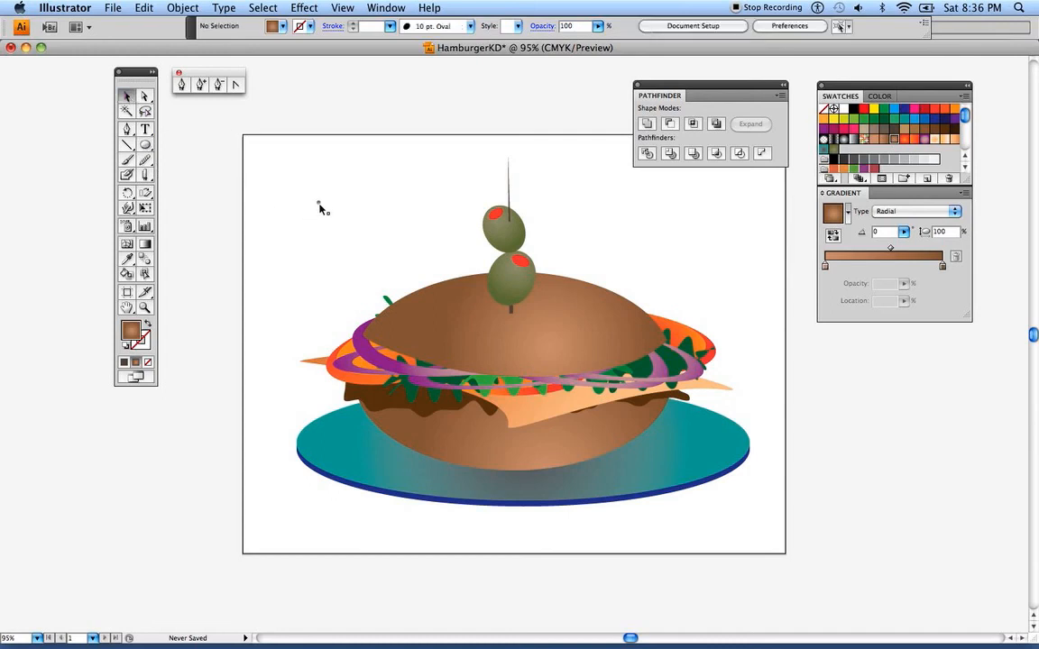
left_click(319, 204)
left_click_drag(320, 204, 331, 210)
Redirect the seed's radial gradient from its lower right toward its upper left, at an angle of about 137°
left_click(199, 245)
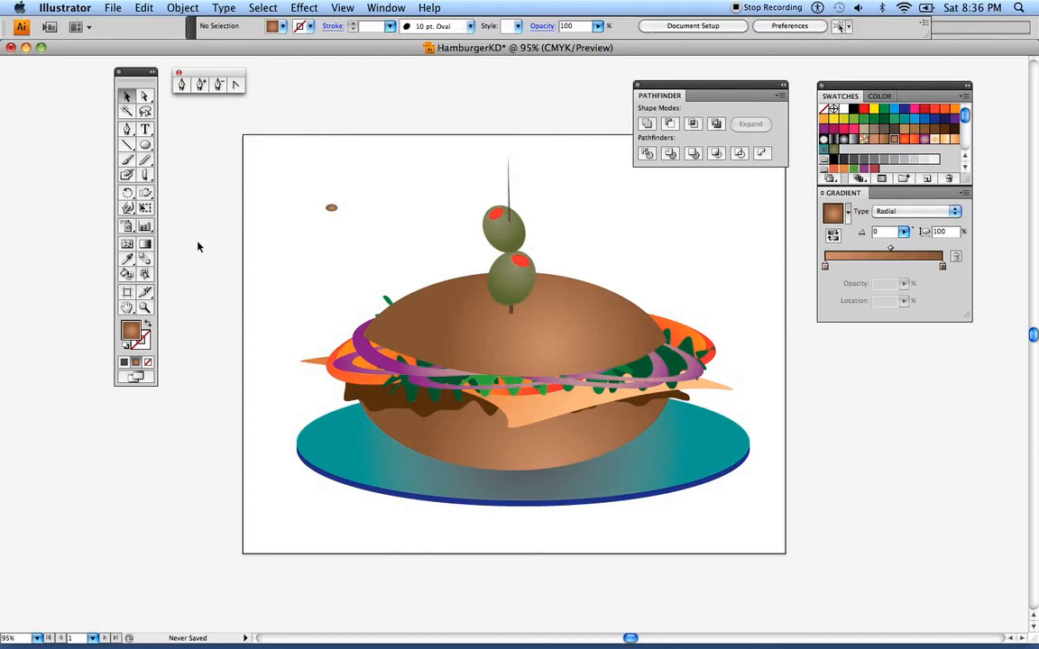
left_click(144, 244)
left_click(126, 95)
left_click(331, 211)
key("g")
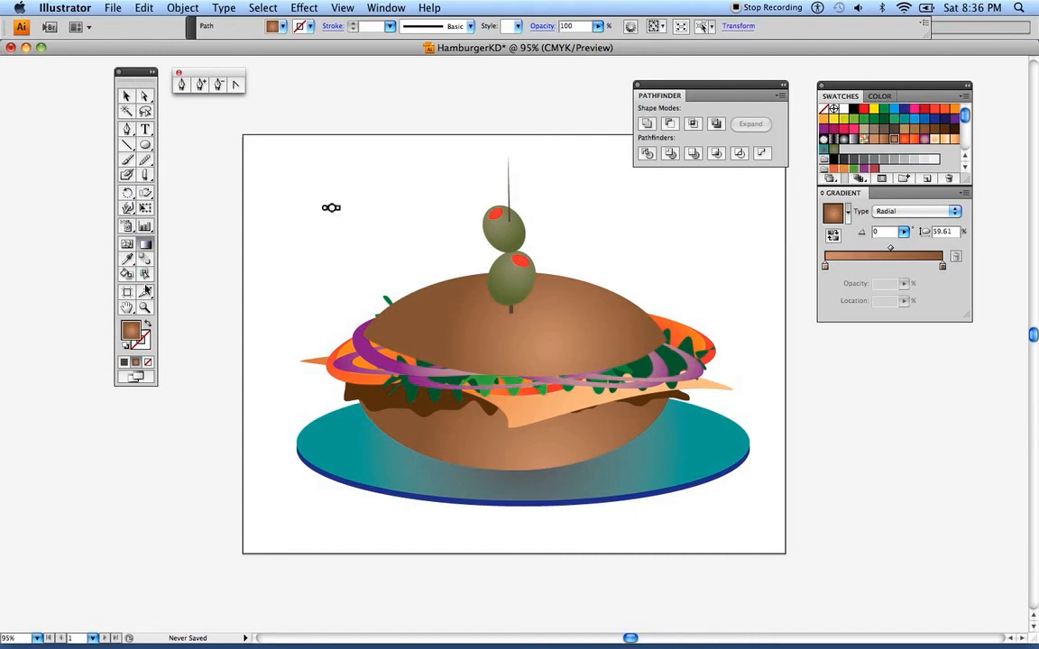
key("z")
left_click_drag(274, 163, 367, 258)
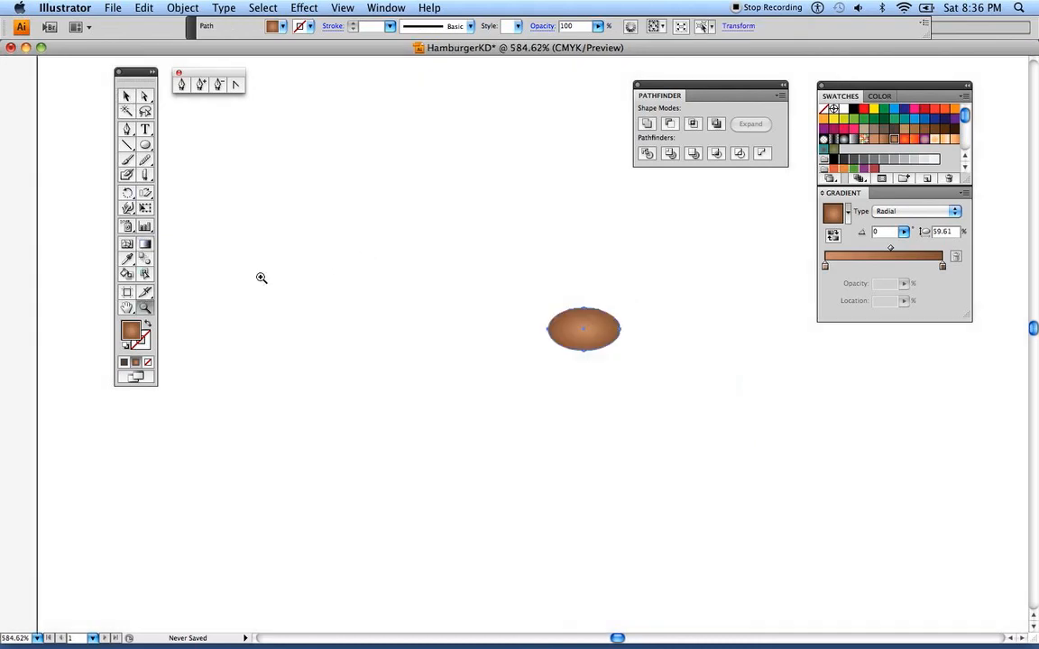
left_click(140, 243)
mouse_move(621, 330)
left_mouse_down()
mouse_move(553, 312)
mouse_move(590, 331)
mouse_move(580, 332)
mouse_move(593, 346)
mouse_move(582, 327)
mouse_move(586, 302)
mouse_move(579, 313)
left_mouse_up()
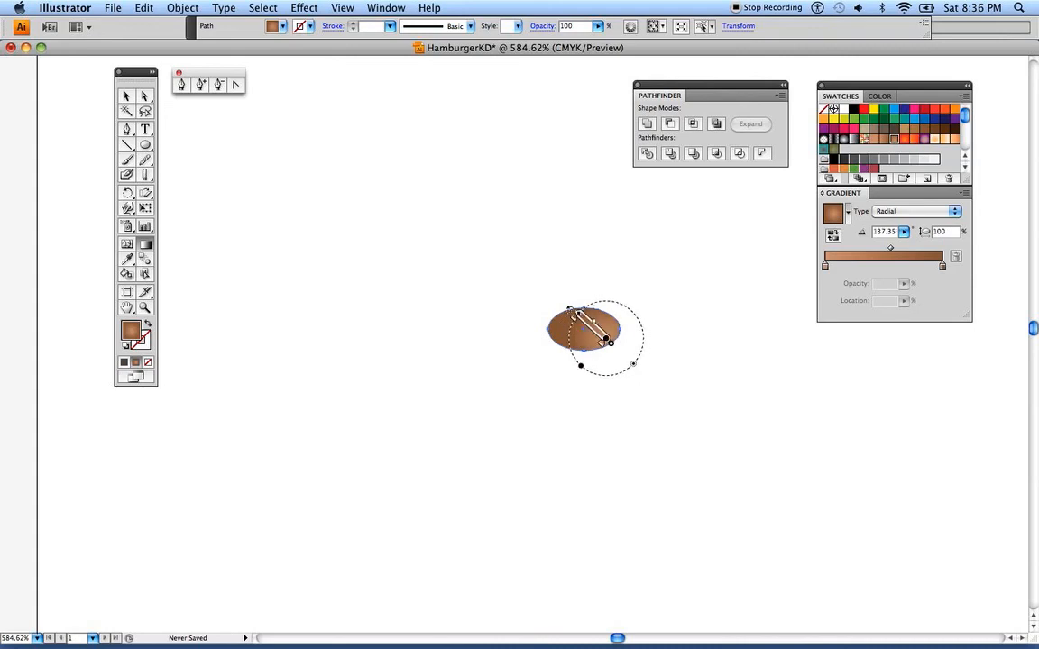
left_click(131, 95)
left_click(186, 101)
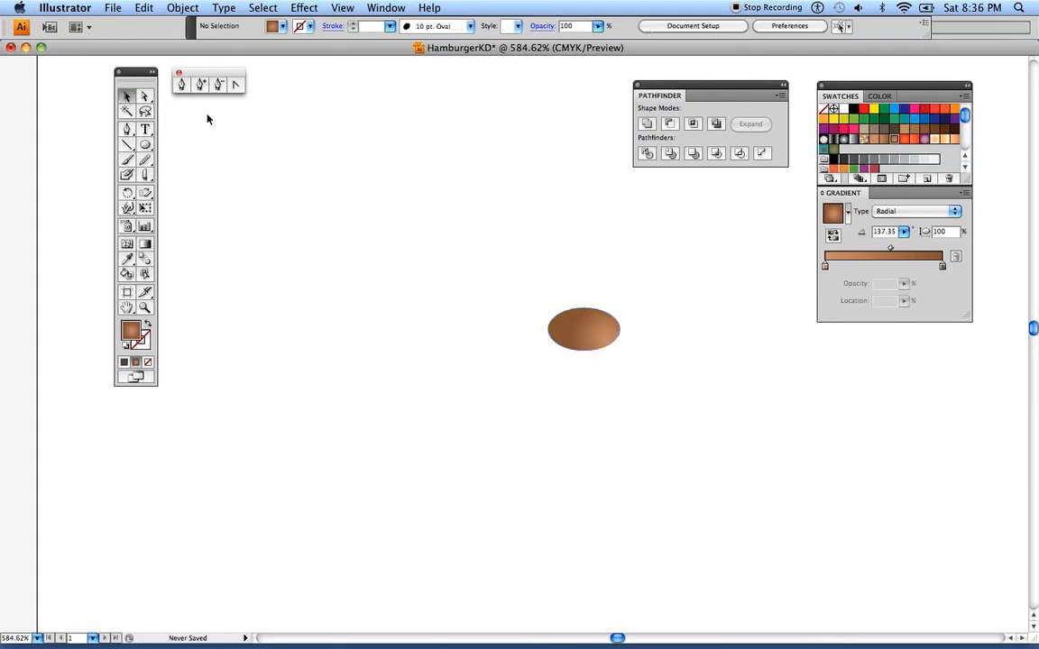
Resize the seed into a slightly narrower, flatter ellipse
left_click(584, 354)
left_click_drag(584, 350, 554, 322)
left_click(518, 301)
left_click(568, 321)
left_click(512, 296)
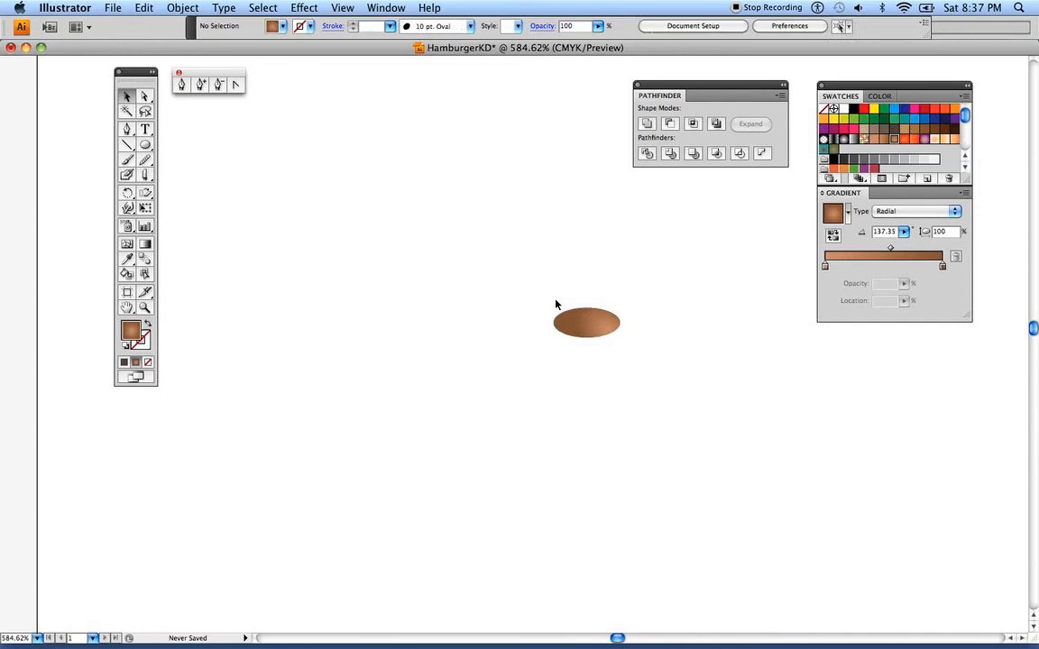
Return to actual size and move the seed onto the top bun, to the left of the toothpick
left_click(343, 8)
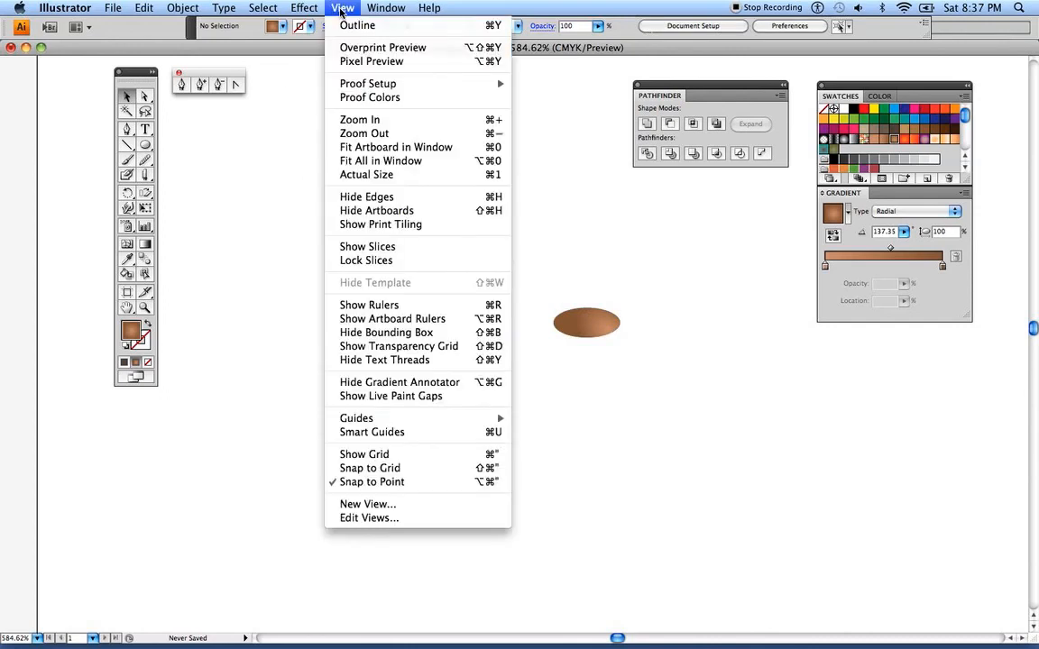
left_click(346, 173)
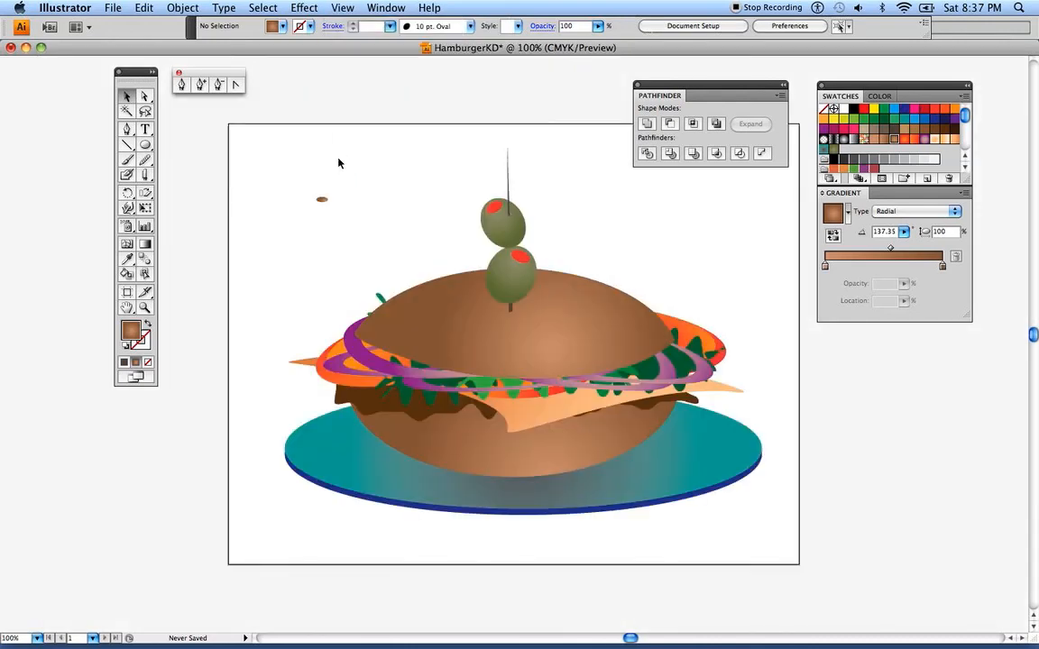
left_click_drag(324, 199, 469, 313)
left_click(336, 244)
left_click(467, 317)
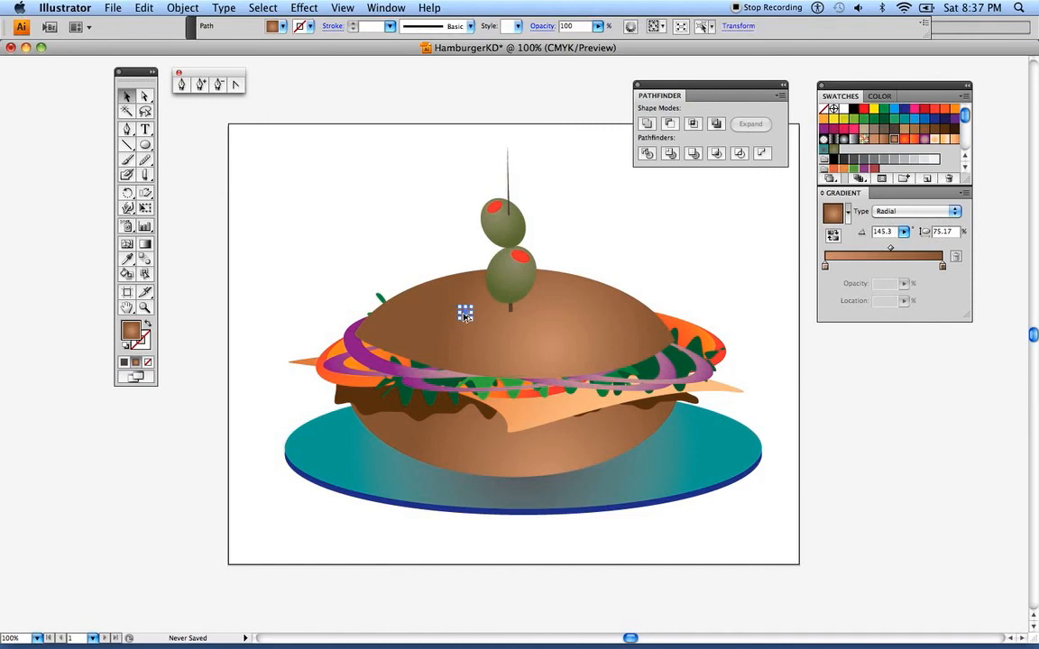
Scatter copies of the seed across the whole surface of the top bun
left_click_drag(466, 316, 591, 299)
left_click_drag(591, 299, 465, 281)
left_click(416, 293)
left_click_drag(511, 320, 405, 326)
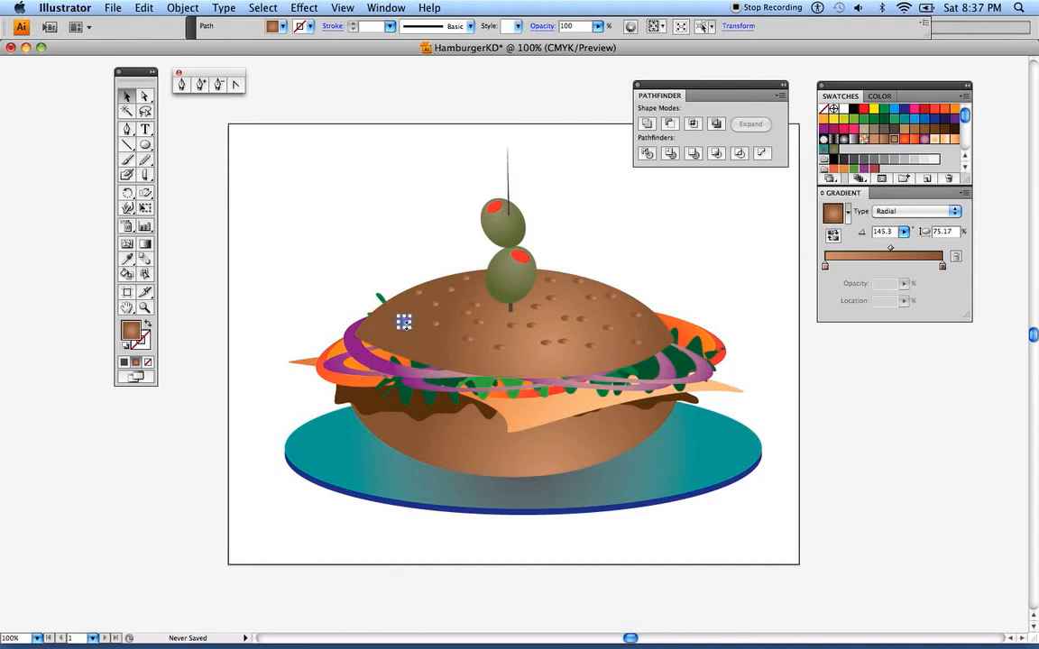
left_click(291, 252)
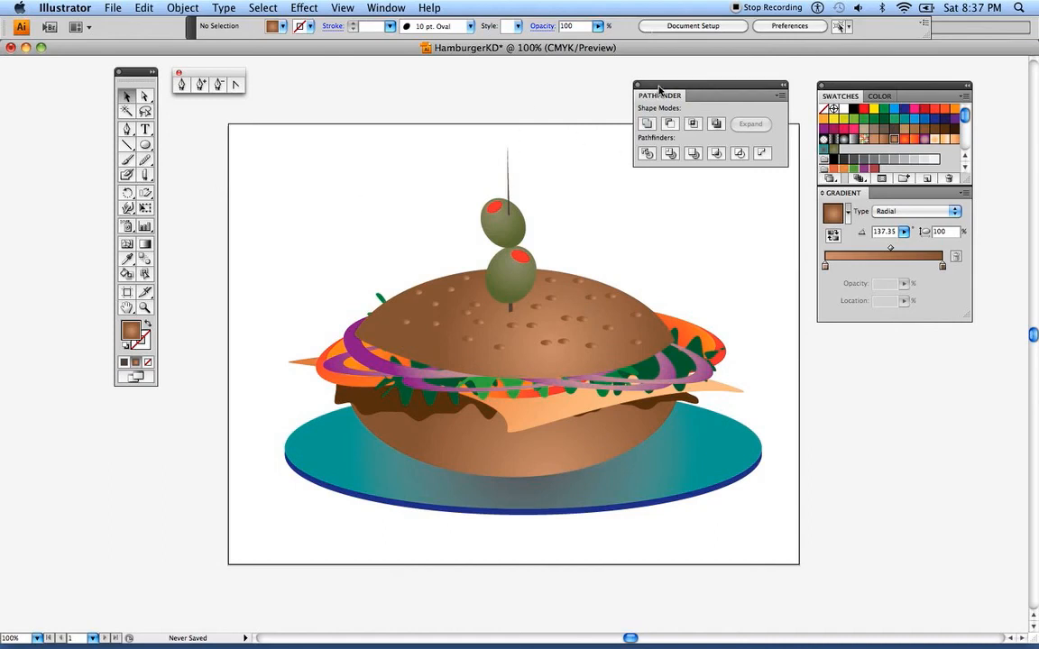
left_click_drag(658, 88, 635, 89)
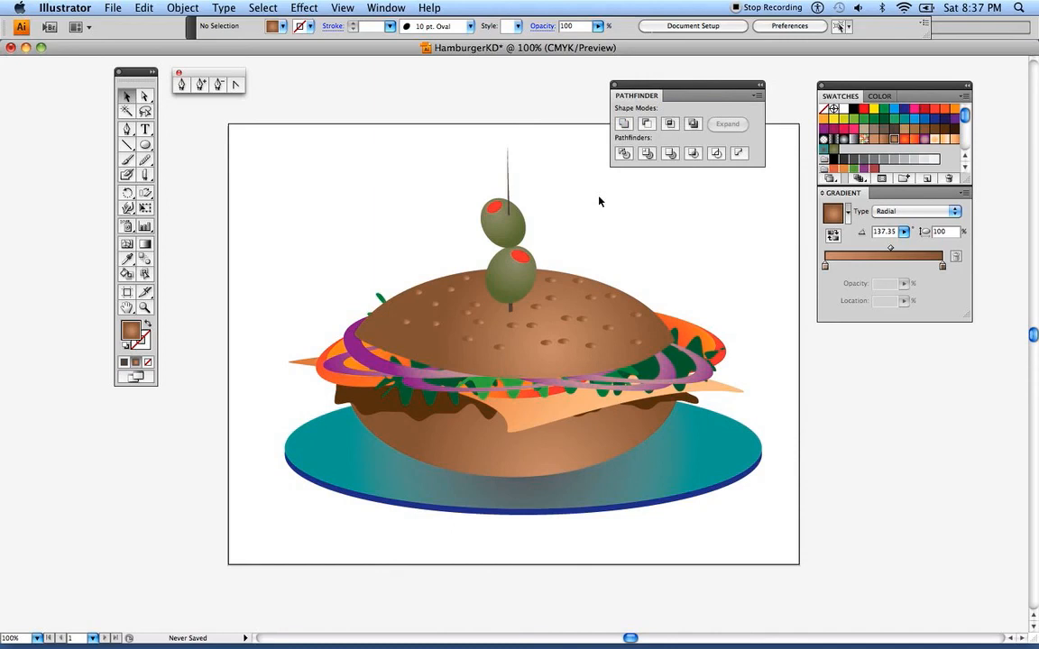
left_click(135, 9)
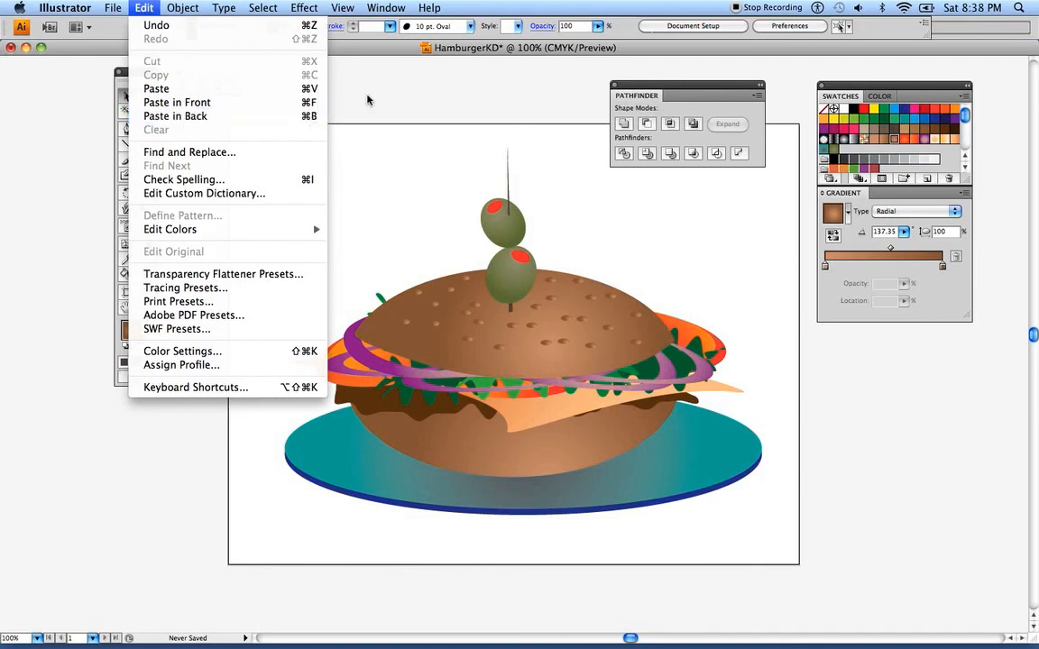
left_click(398, 93)
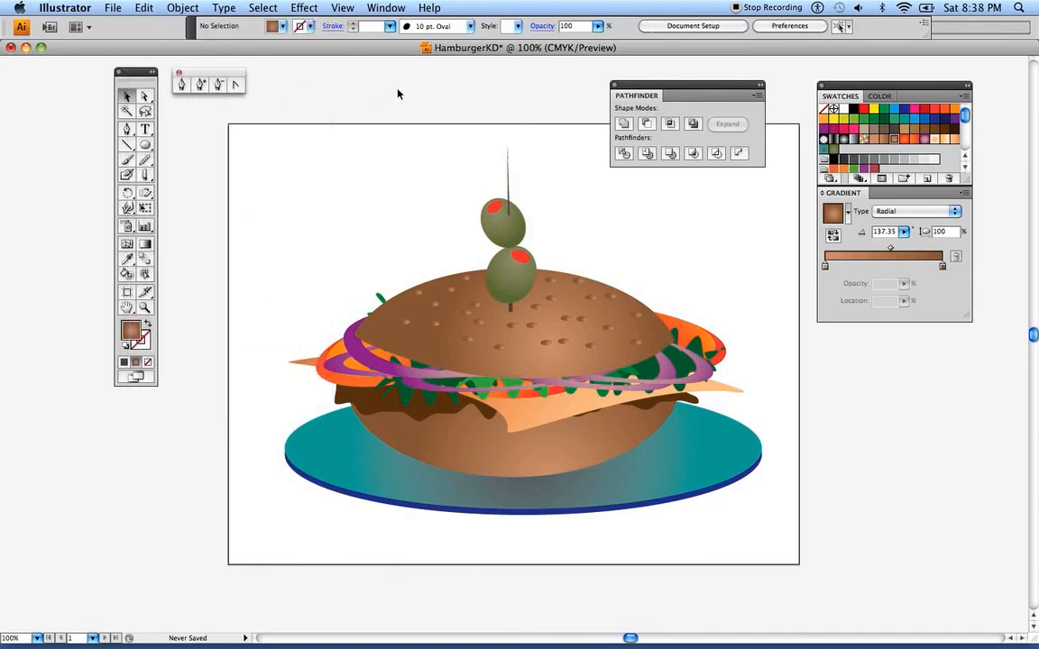
left_click_drag(135, 72, 139, 83)
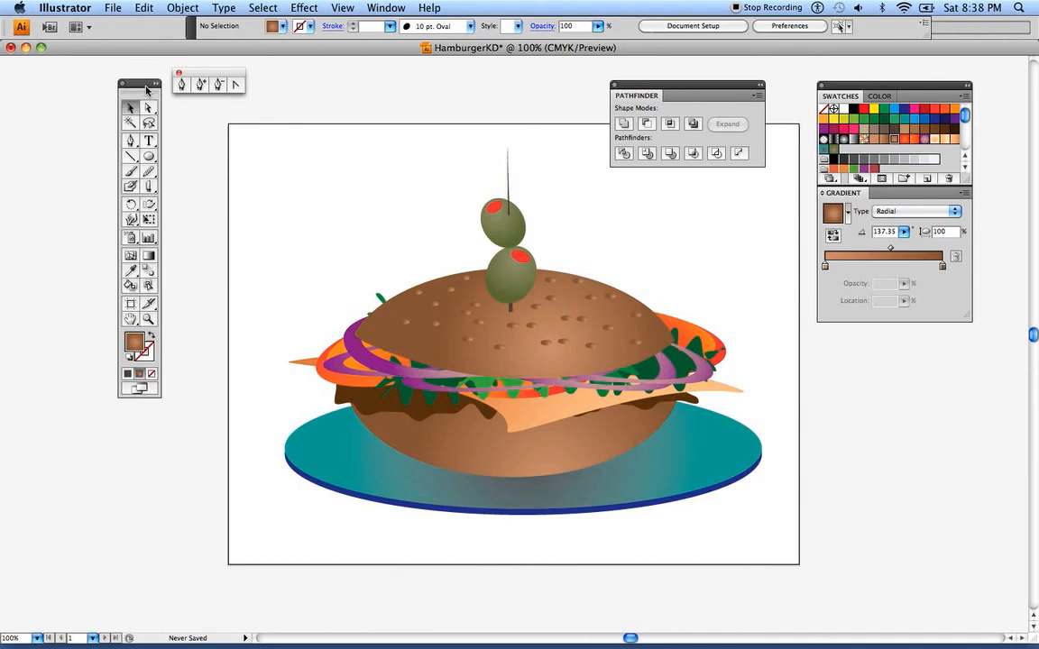
Save the drawing as HamburgerKD.ai in Program folder with the default Illustrator CS4 options, and close the document
left_click(115, 11)
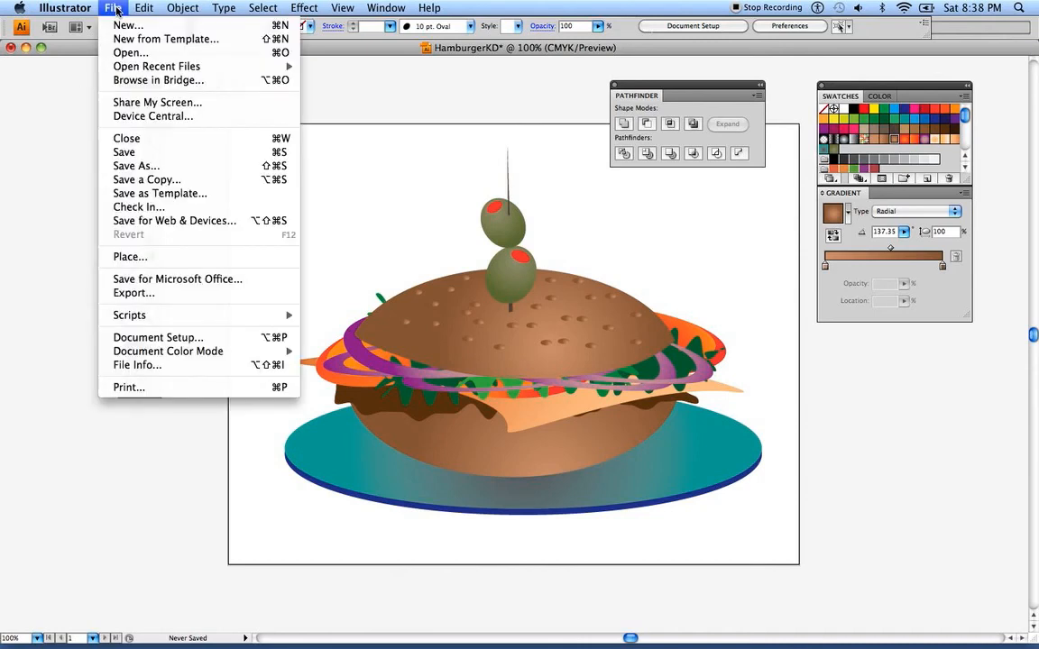
left_click(125, 152)
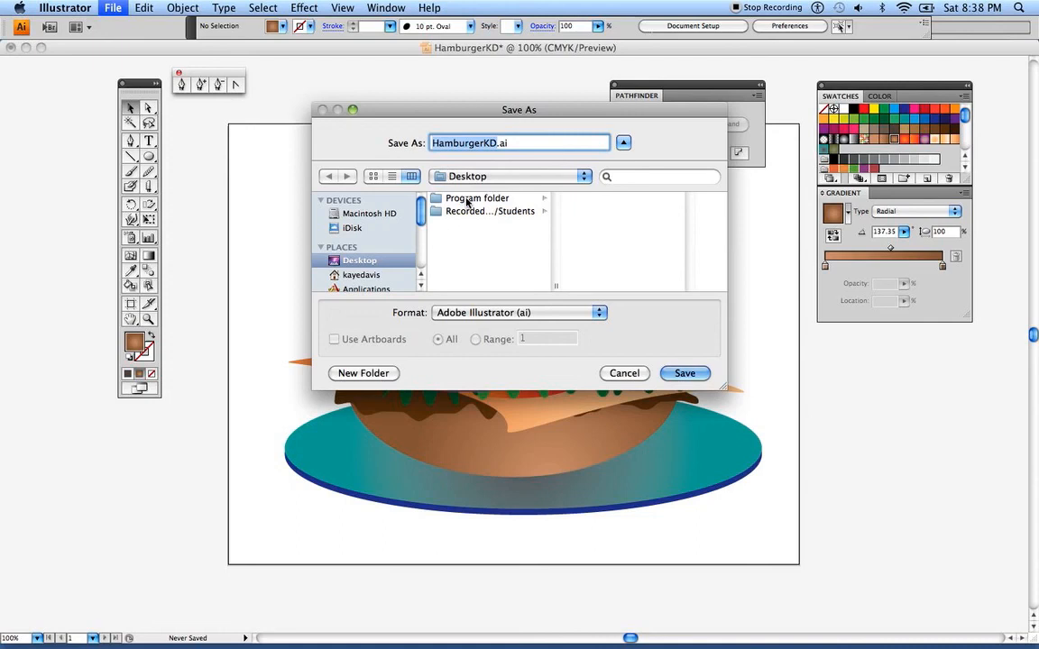
left_click(466, 199)
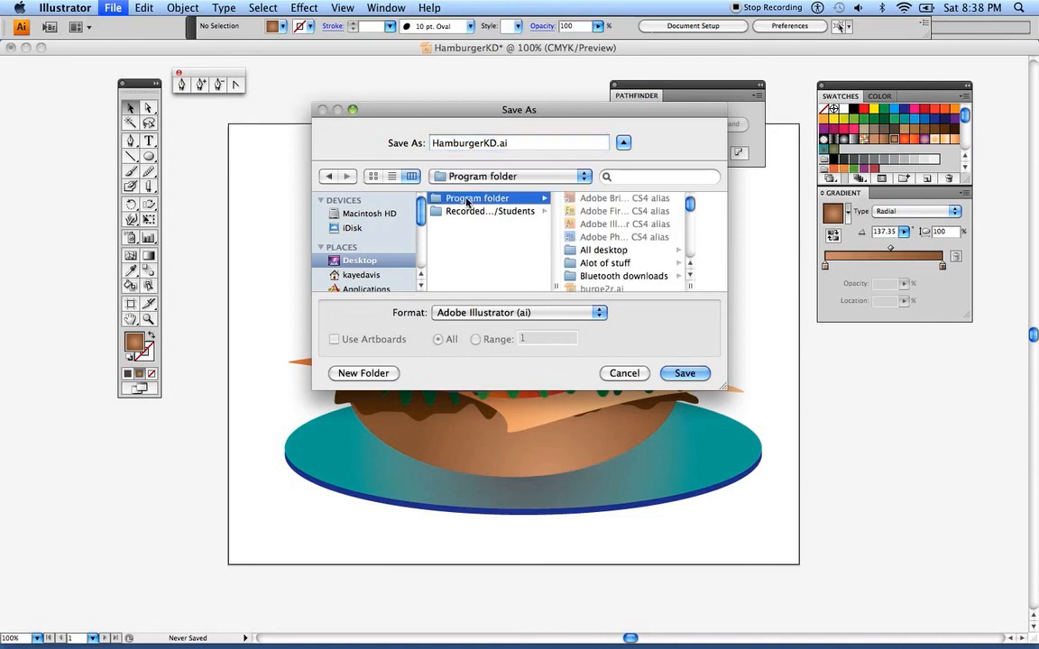
left_click(686, 372)
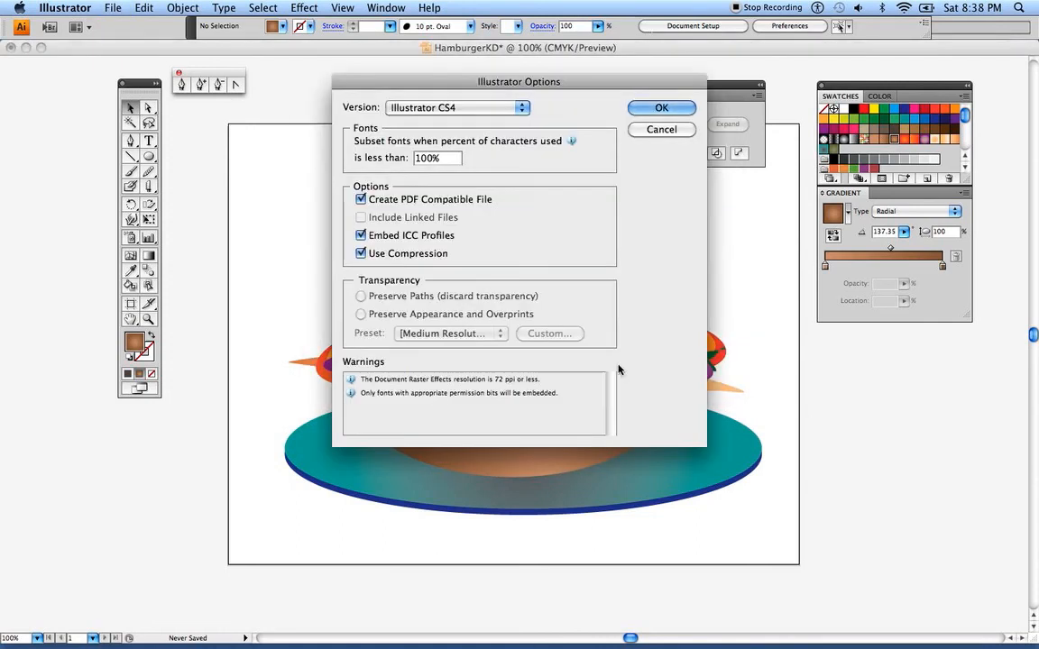
left_click(657, 108)
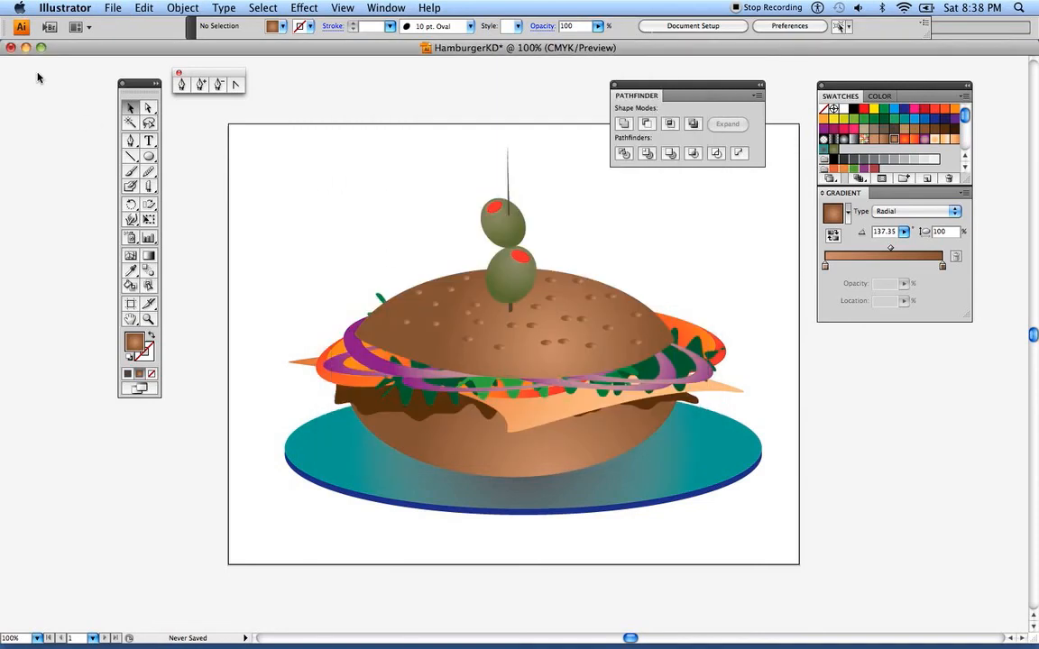
left_click(11, 47)
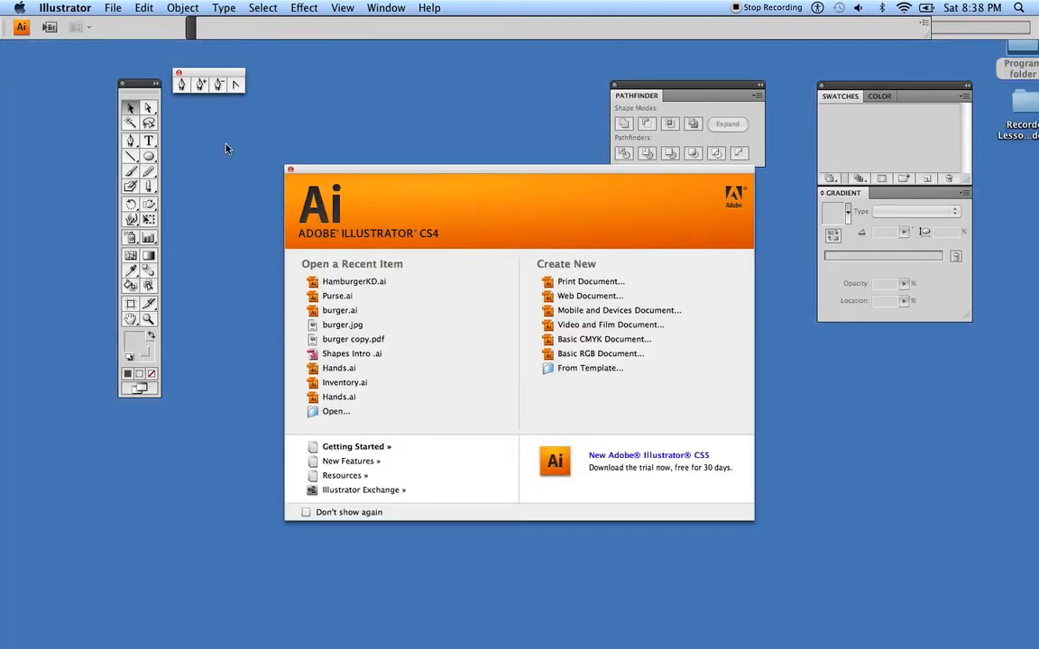